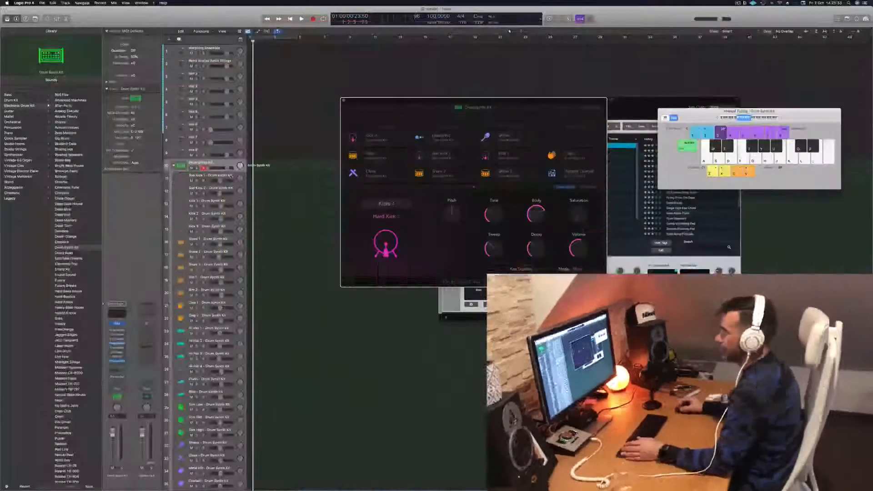
Step: Audition individual notes on the Sub Kick 1 track and on the main Drum Synth Kit track with Musical Typing
{"action": "left_click", "coordinate": [219, 176]}
{"action": "key", "text": "a"}
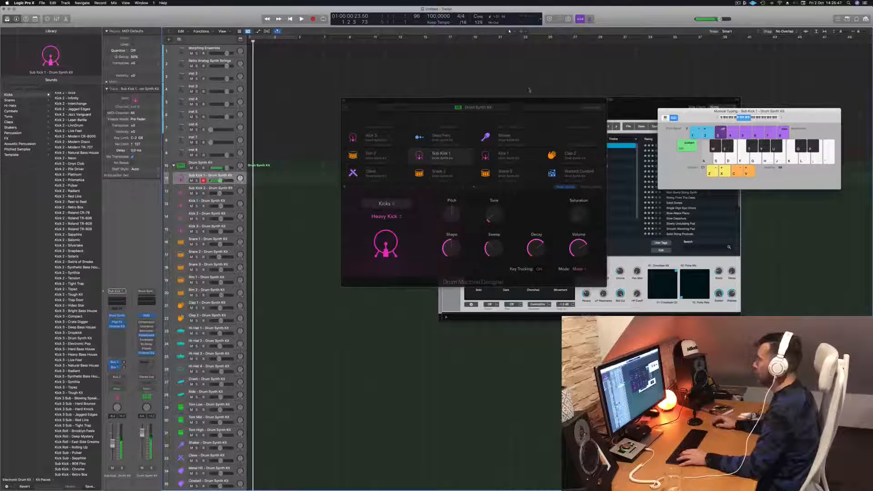
{"action": "left_click_drag", "start_coordinate": [518, 97], "coordinate": [479, 127]}
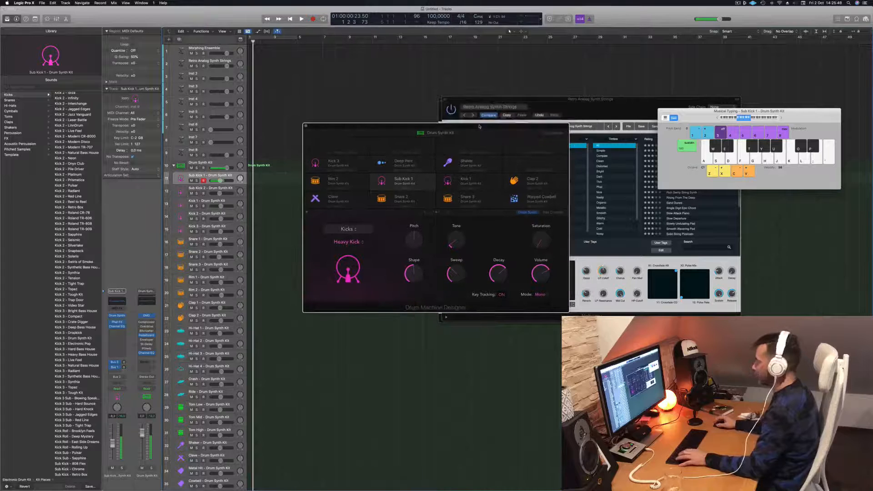
{"action": "key", "text": "d"}
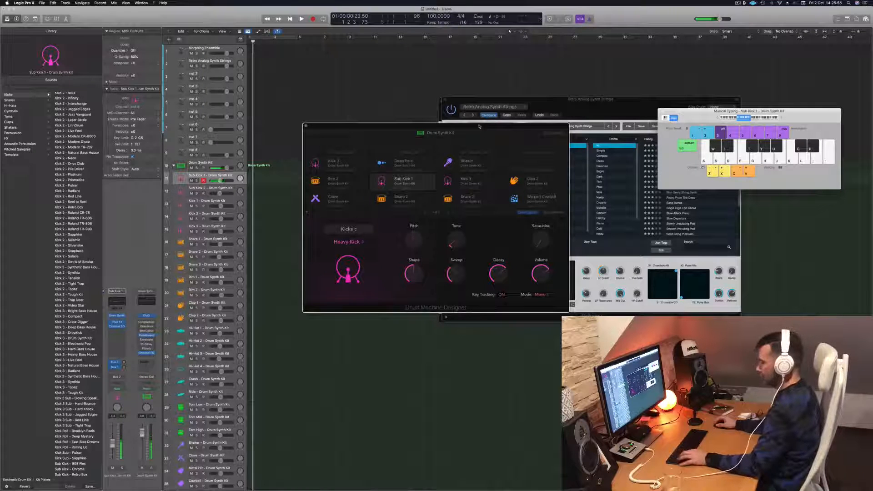
{"action": "key", "text": "s"}
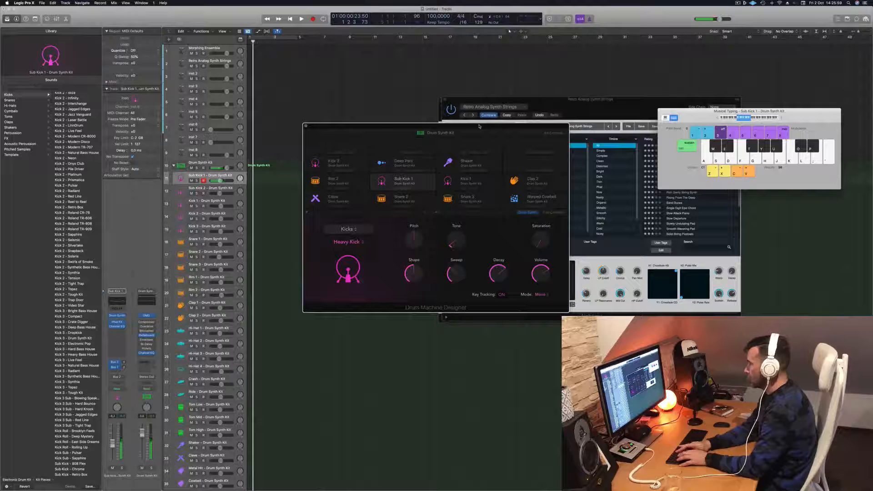
{"action": "key", "text": "a"}
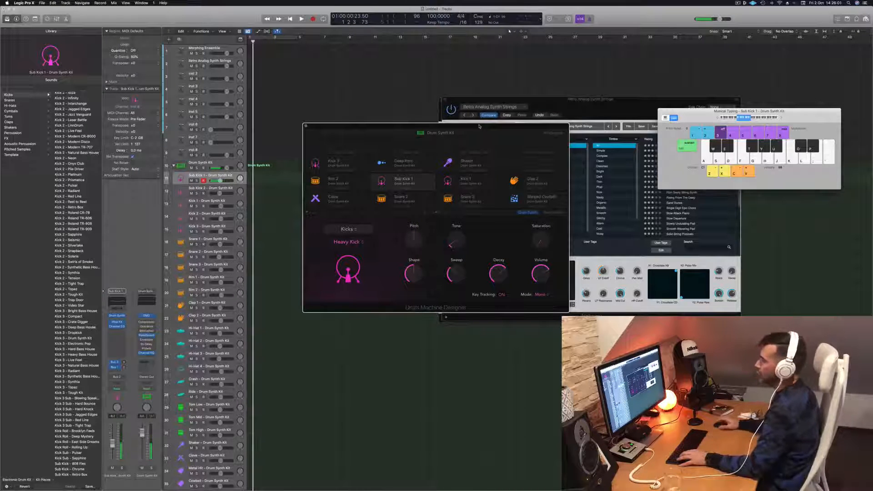
{"action": "left_click", "coordinate": [217, 165]}
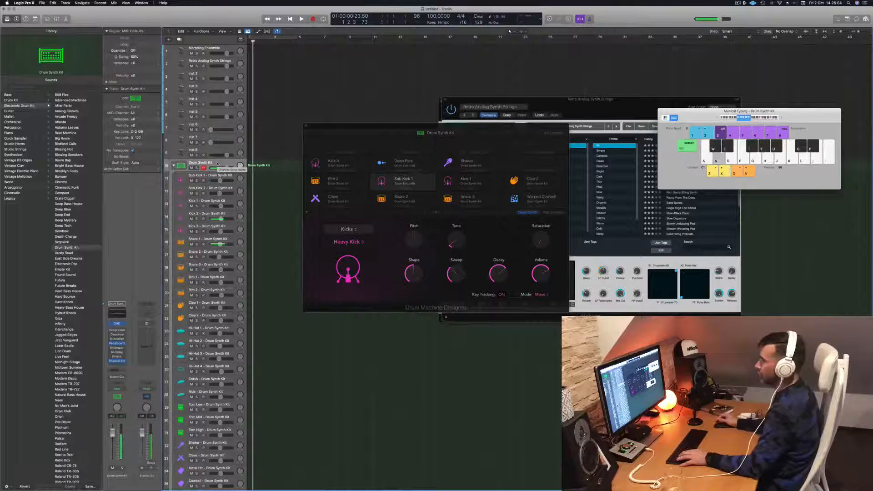
{"action": "key", "text": "s"}
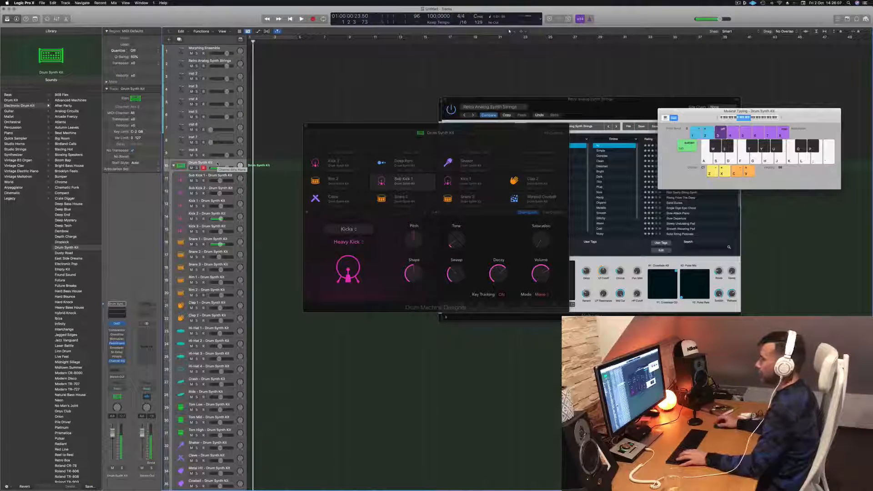
Step: Record a one-bar kick pattern on the Sub Kick 1 track from bar 1 using Musical Typing
{"action": "left_click", "coordinate": [211, 176]}
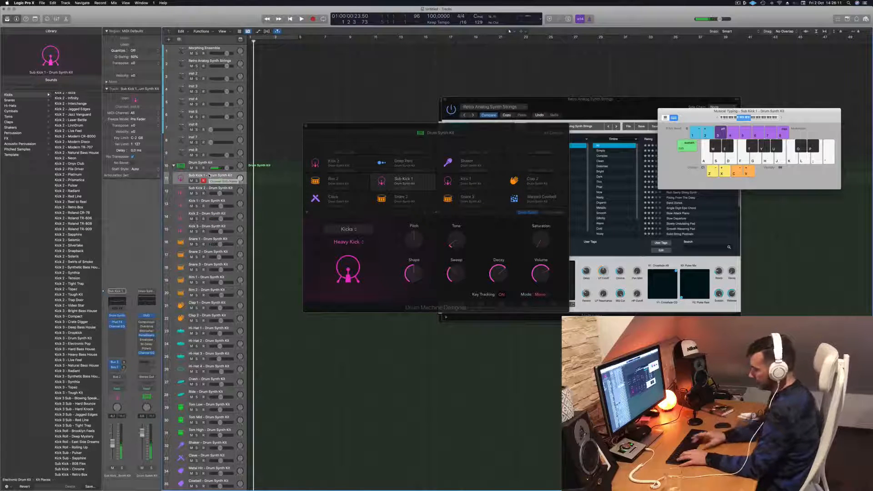
{"action": "key", "text": "r"}
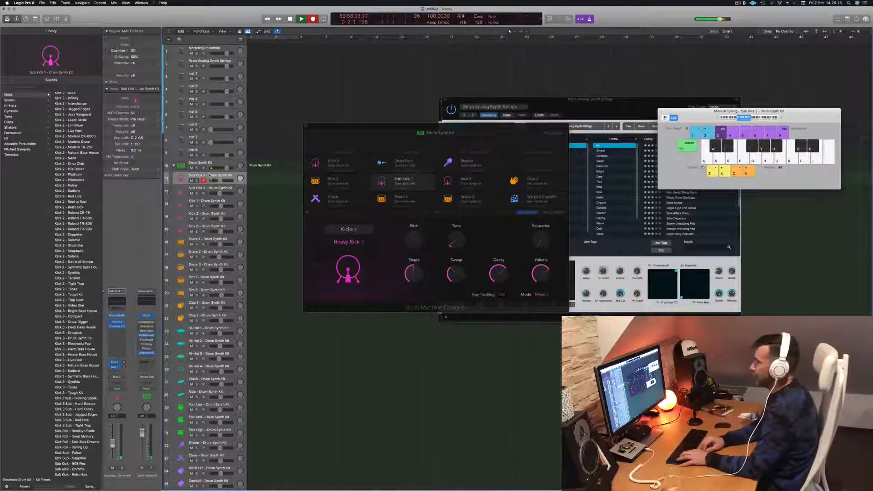
{"action": "key", "text": "a"}
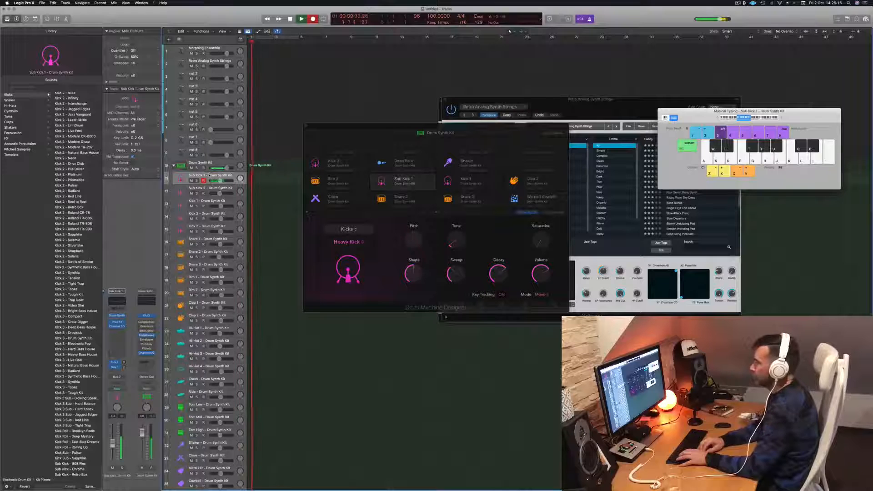
{"action": "key", "text": "s"}
{"action": "key", "text": "a"}
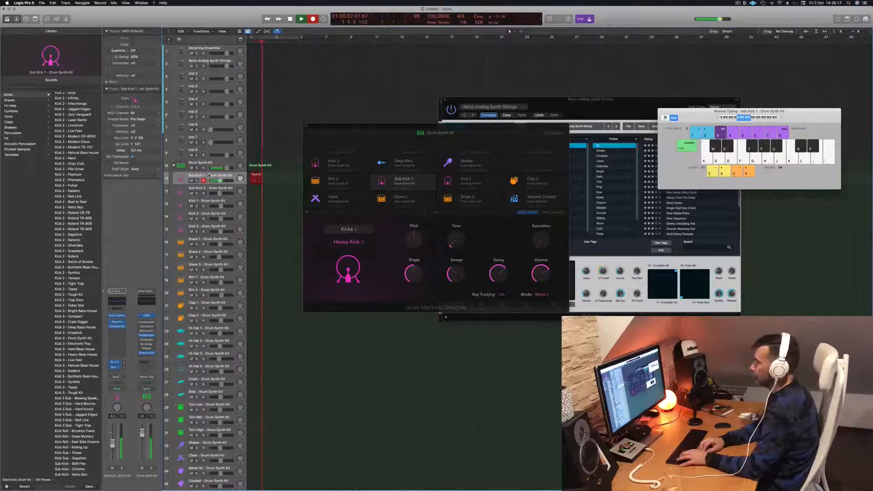
{"action": "key", "text": "space"}
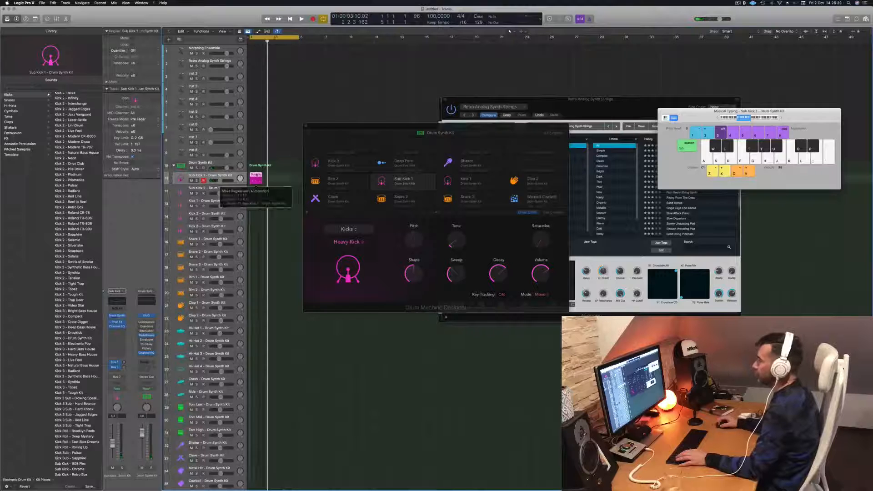
Step: Quantize all notes of the recorded Sub Kick 1 region to 1/16 in the Piano Roll and play the result
{"action": "key", "text": "e"}
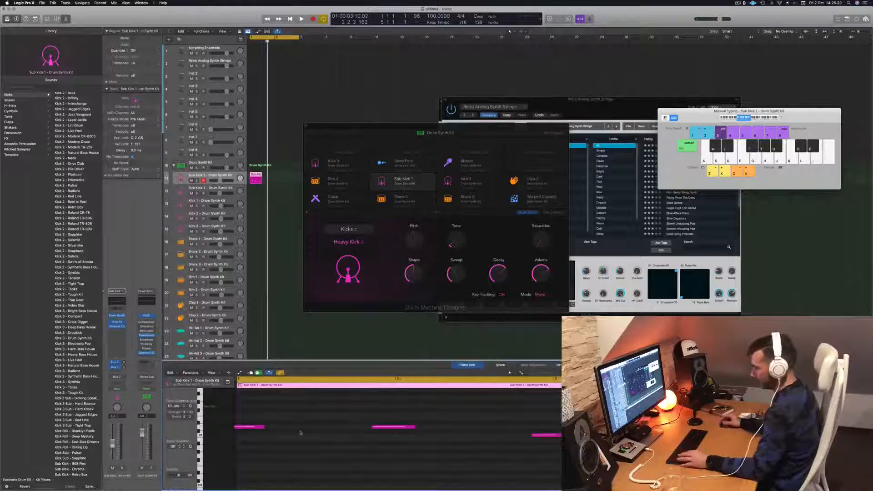
{"action": "key", "text": "super+a"}
{"action": "key", "text": "q"}
{"action": "key", "text": "space"}
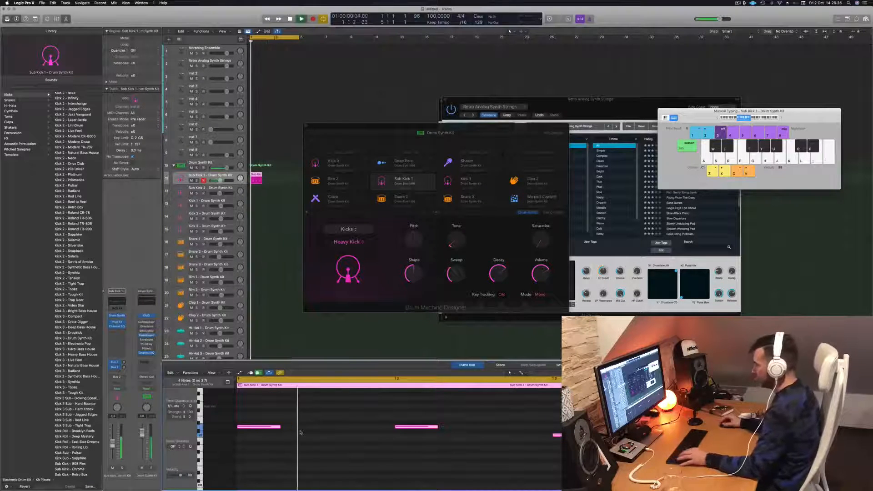
{"action": "scroll", "coordinate": [309, 431], "scroll_direction": "left", "scroll_amount": 3}
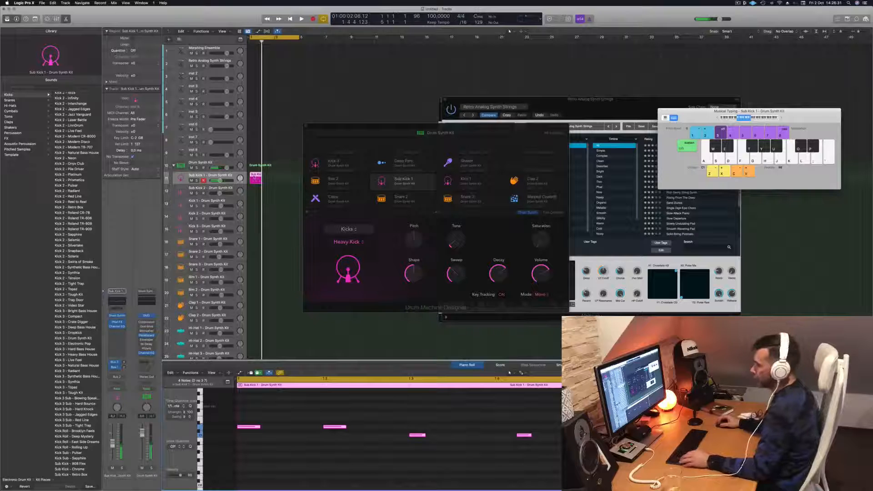
Step: Copy the one-bar kick region so four copies fill bars 1 to 4, and play them back
{"action": "left_click_drag", "start_coordinate": [255, 177], "coordinate": [284, 179]}
{"action": "key", "text": "space"}
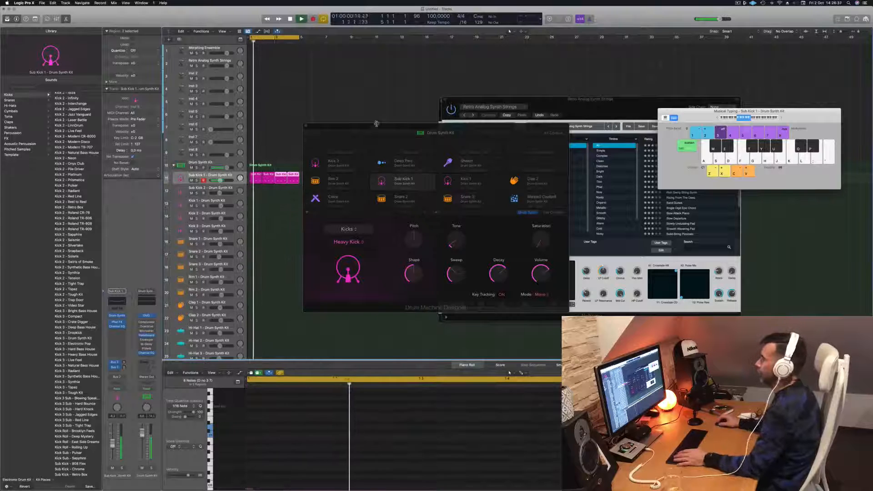
{"action": "left_click_drag", "start_coordinate": [376, 125], "coordinate": [457, 34]}
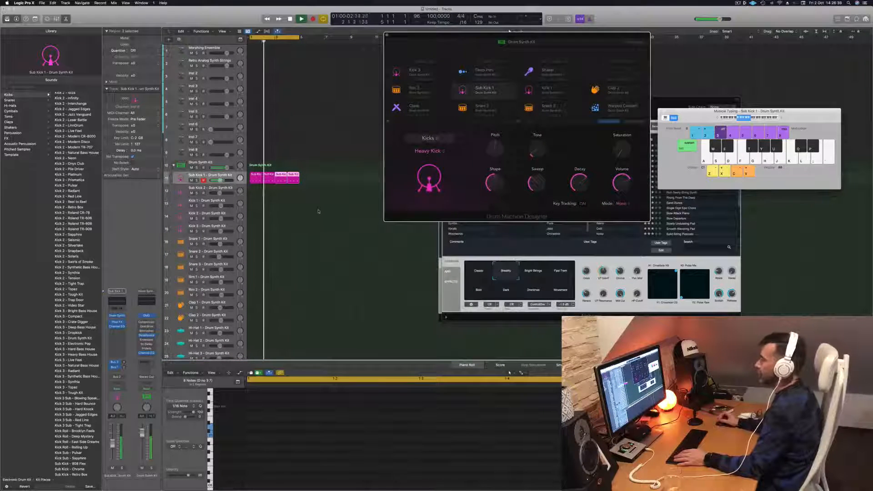
{"action": "key", "text": "space"}
{"action": "key", "text": "space"}
Step: In the first kick region, shift the last note a sixteenth later and the third note a sixteenth earlier while listening
{"action": "left_click", "coordinate": [256, 178]}
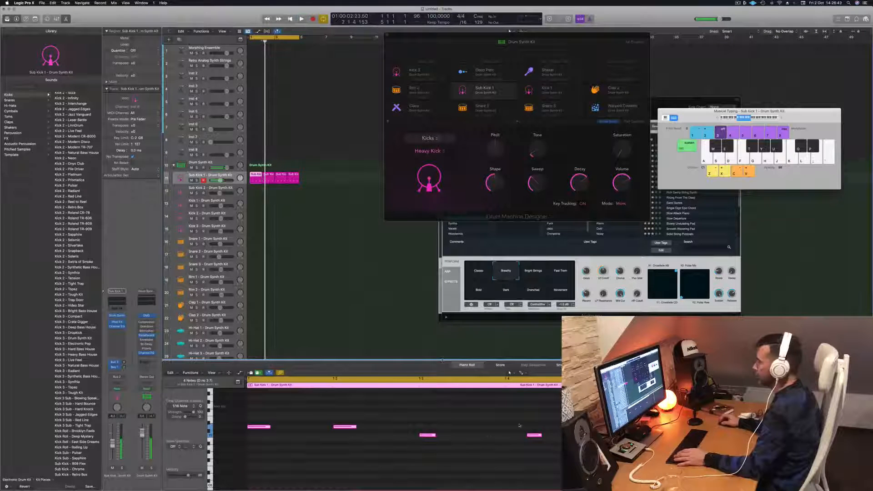
{"action": "left_click", "coordinate": [534, 435]}
{"action": "key", "text": "space"}
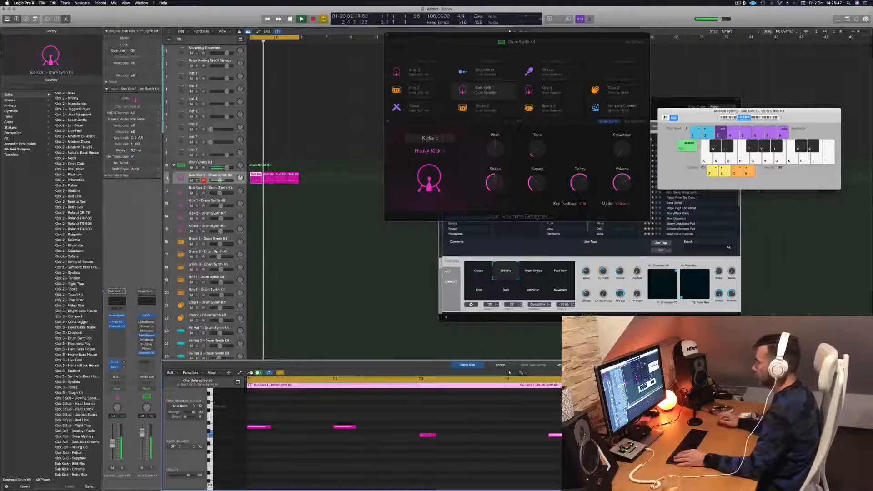
{"action": "left_click", "coordinate": [427, 435]}
{"action": "key", "text": "alt+Left"}
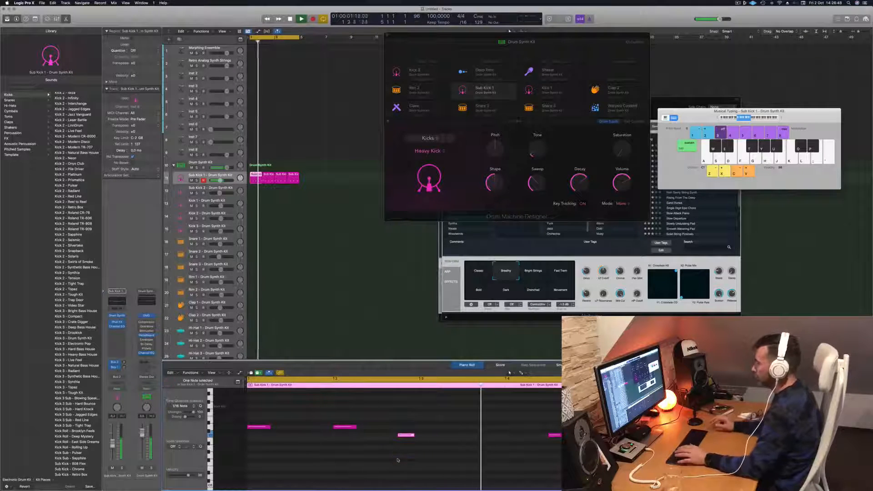
{"action": "key", "text": "space"}
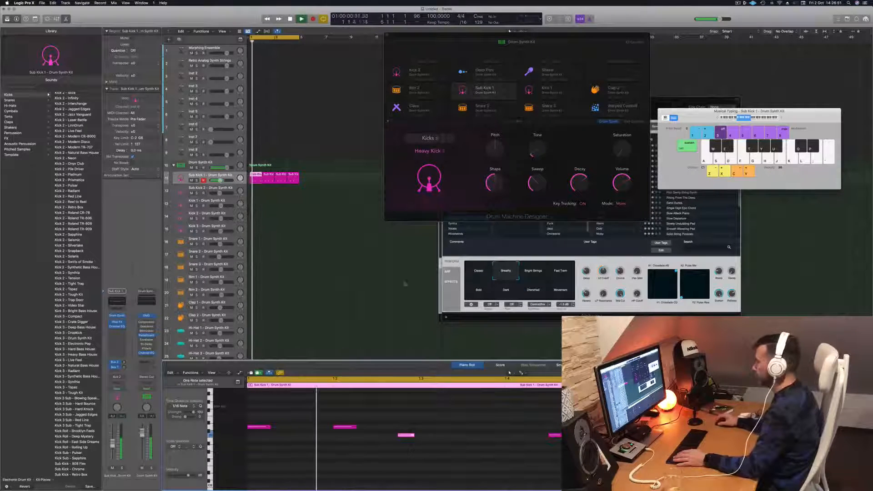
Step: Join the four Sub Kick 1 regions into one region
{"action": "left_click", "coordinate": [267, 181]}
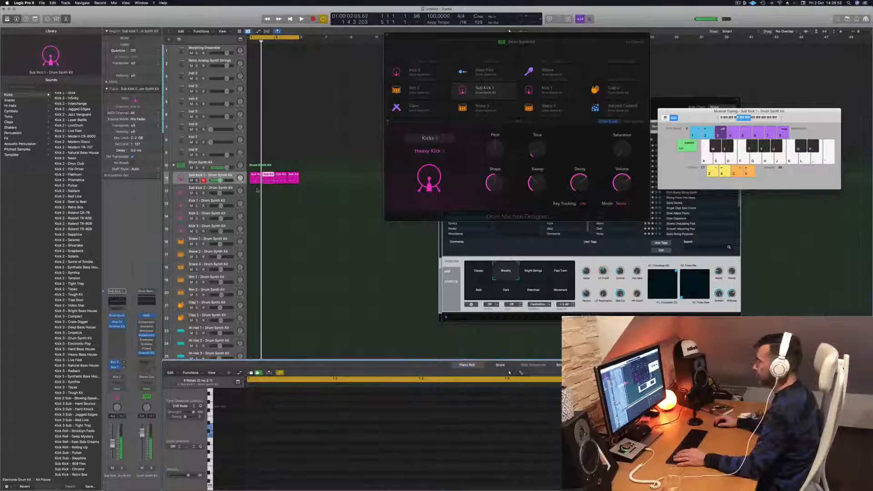
{"action": "left_click_drag", "start_coordinate": [257, 190], "coordinate": [328, 175]}
{"action": "key", "text": "super+j"}
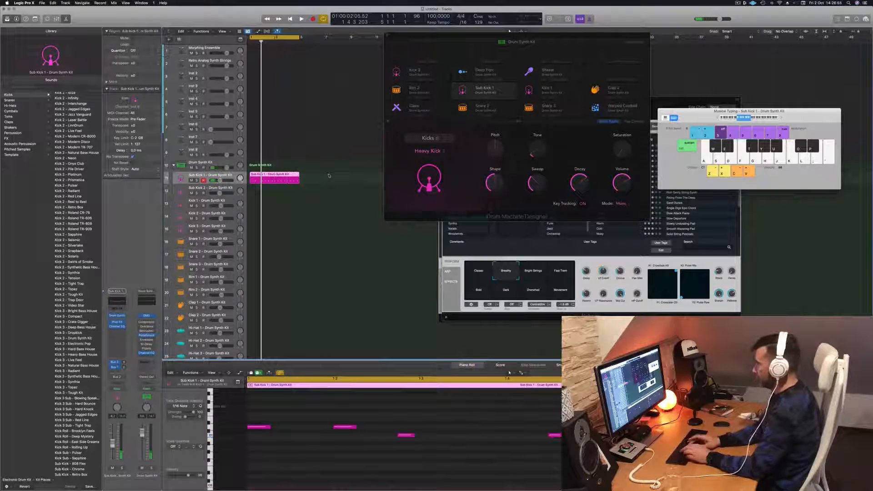
{"action": "key", "text": "super+k"}
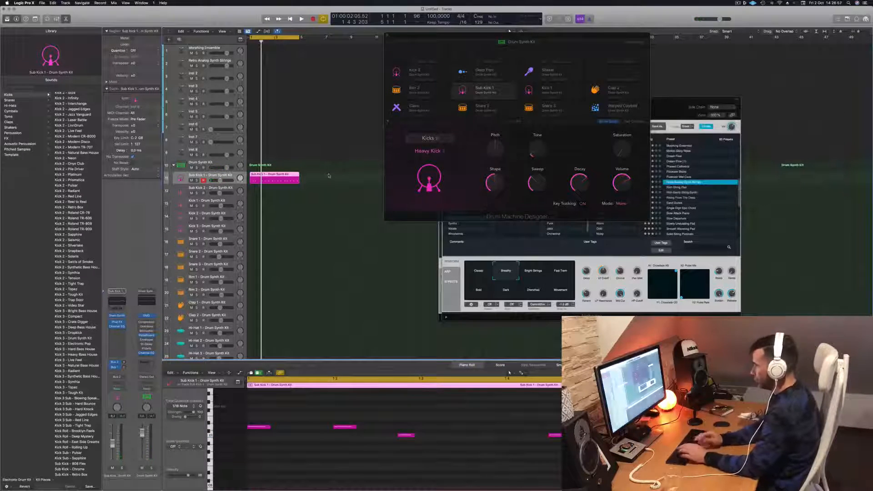
{"action": "left_click", "coordinate": [335, 239]}
{"action": "left_click", "coordinate": [284, 178]}
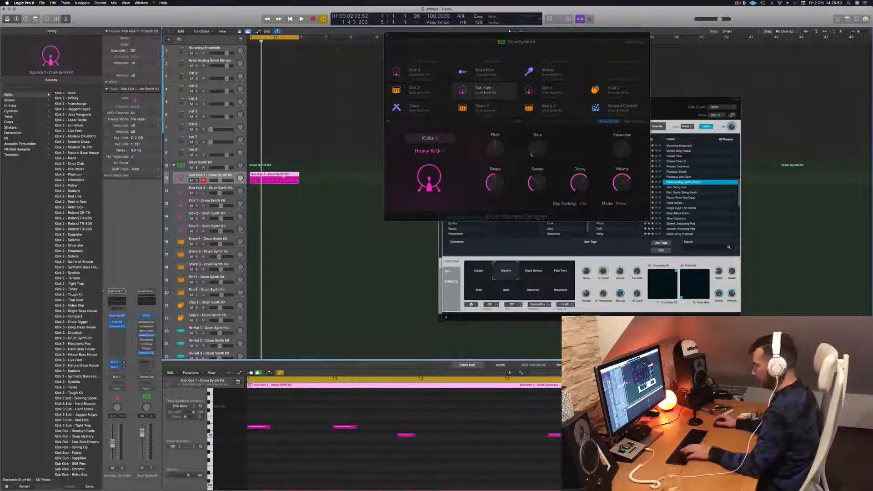
{"action": "key", "text": "super+k"}
Step: Try several sixteenth positions for the third kick note during playback and place it halfway through beat 2 of bar 1
{"action": "key", "text": "space"}
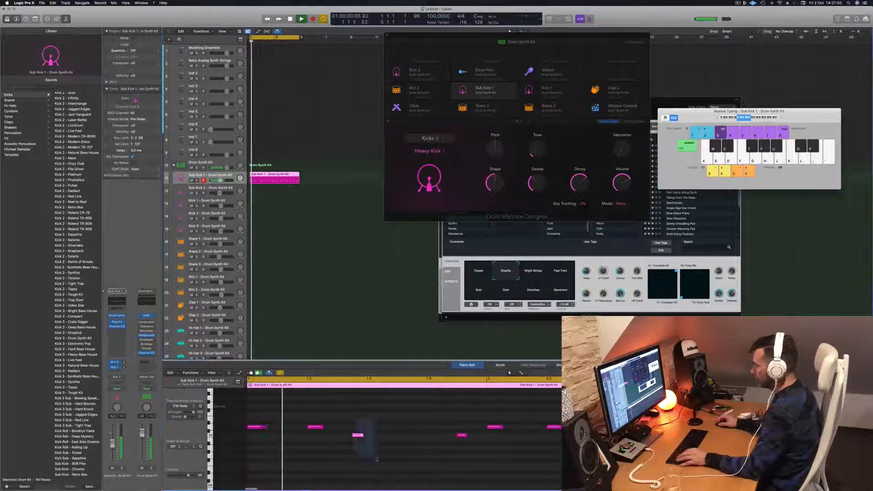
{"action": "left_click_drag", "start_coordinate": [358, 435], "coordinate": [373, 435]}
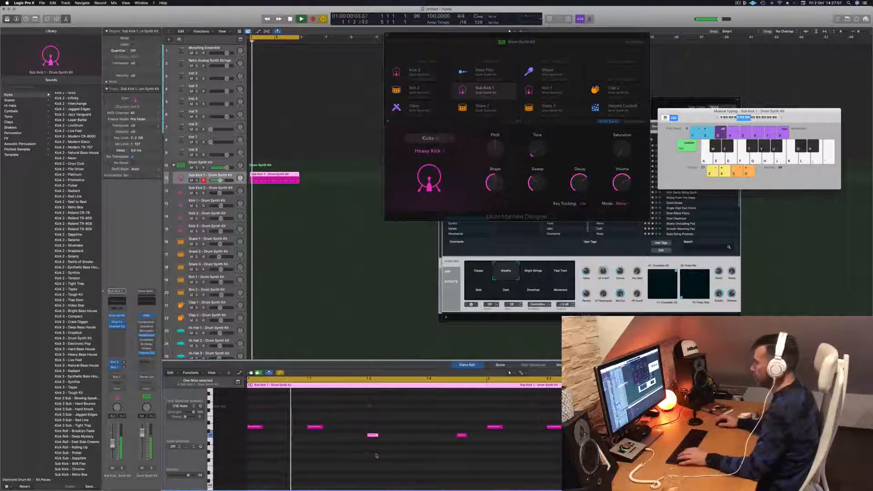
{"action": "key", "text": "space"}
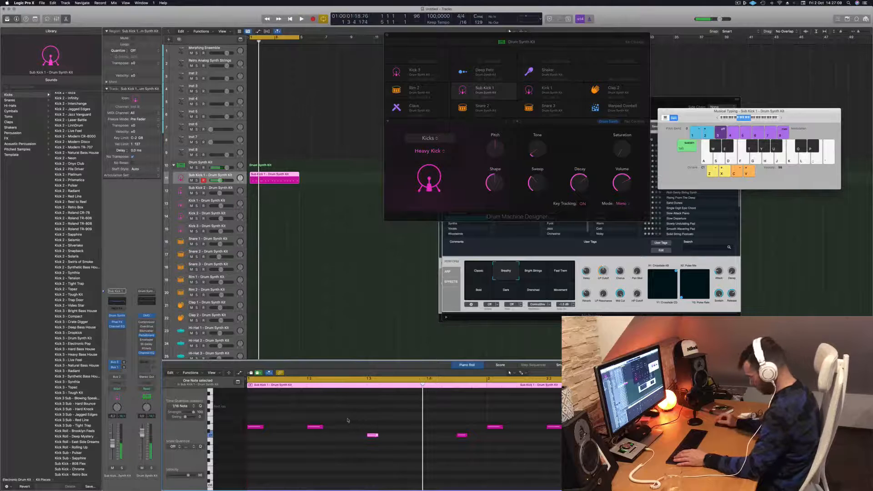
{"action": "left_click_drag", "start_coordinate": [356, 420], "coordinate": [404, 461]}
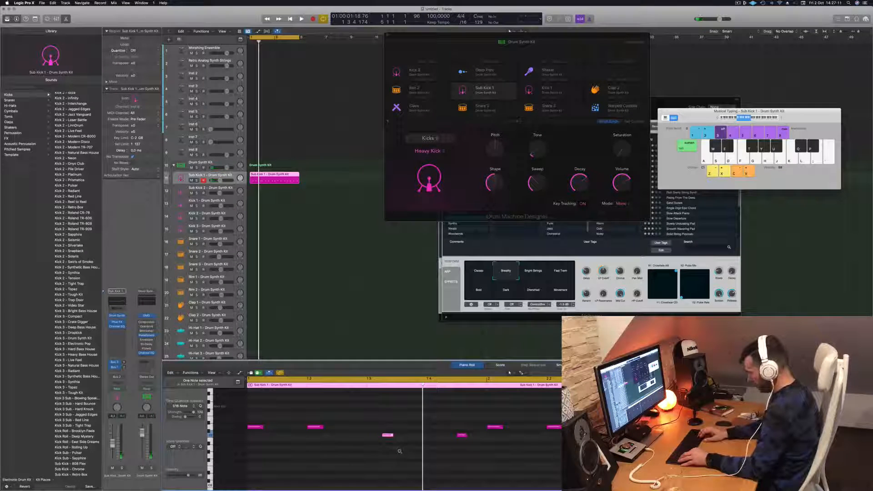
{"action": "key", "text": "space"}
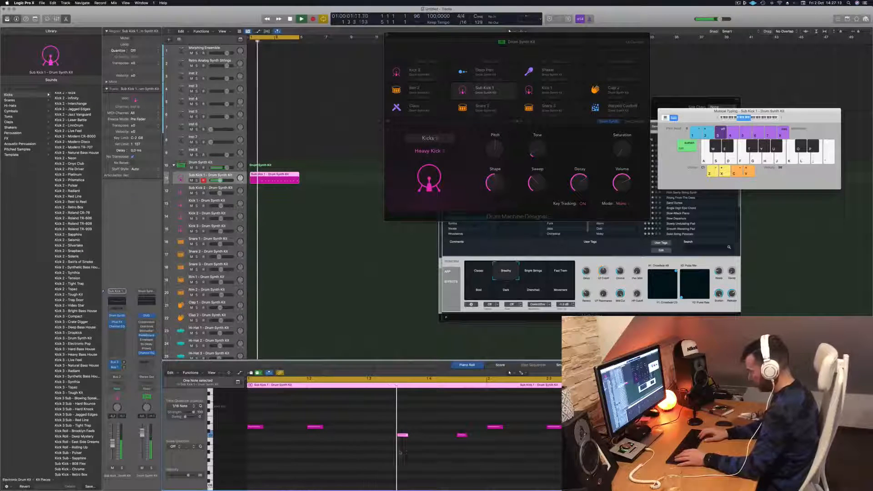
{"action": "key", "text": "space"}
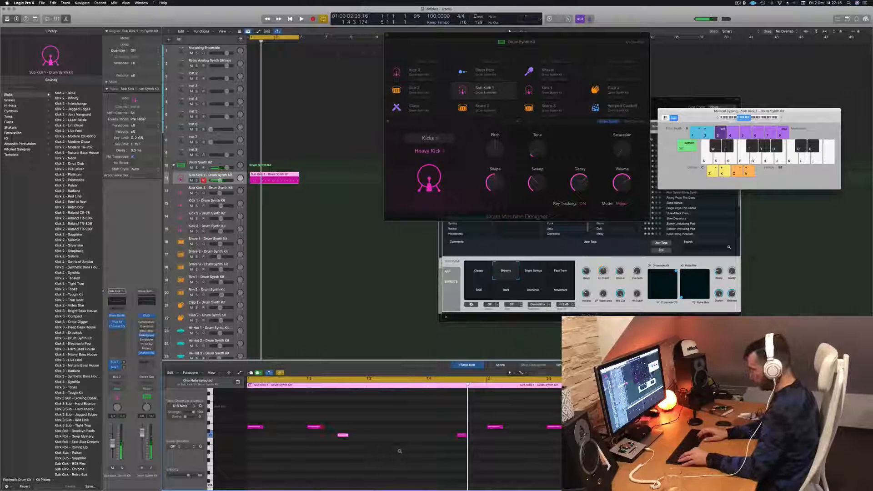
{"action": "key", "text": "space"}
{"action": "key", "text": "space"}
Step: Copy the joined Sub Kick 1 region onto the Snare 1 track at bar 1
{"action": "left_click", "coordinate": [279, 114]}
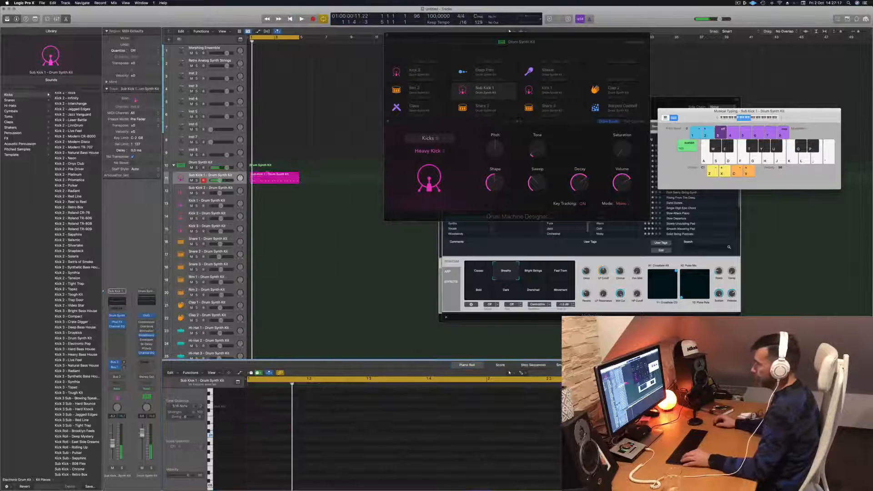
{"action": "left_click", "coordinate": [264, 179]}
{"action": "left_click_drag", "start_coordinate": [263, 178], "coordinate": [262, 241]}
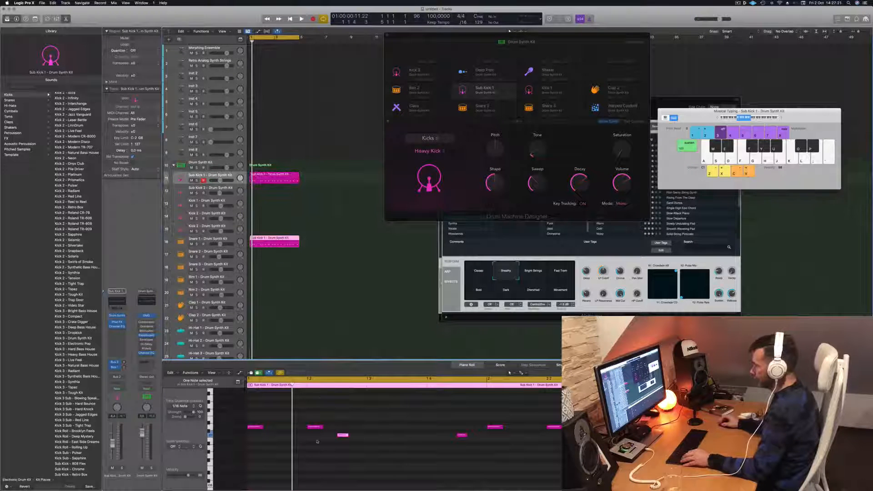
Step: Delete every note in the copied Snare 1 region except the first two in bar 1
{"action": "left_click", "coordinate": [286, 442]}
{"action": "scroll", "coordinate": [284, 443], "scroll_direction": "down", "scroll_amount": 4}
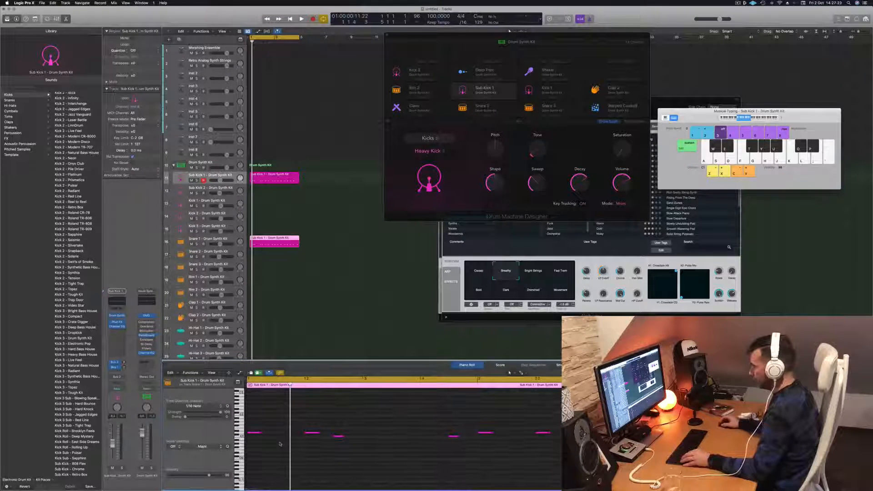
{"action": "scroll", "coordinate": [280, 443], "scroll_direction": "up", "scroll_amount": 5}
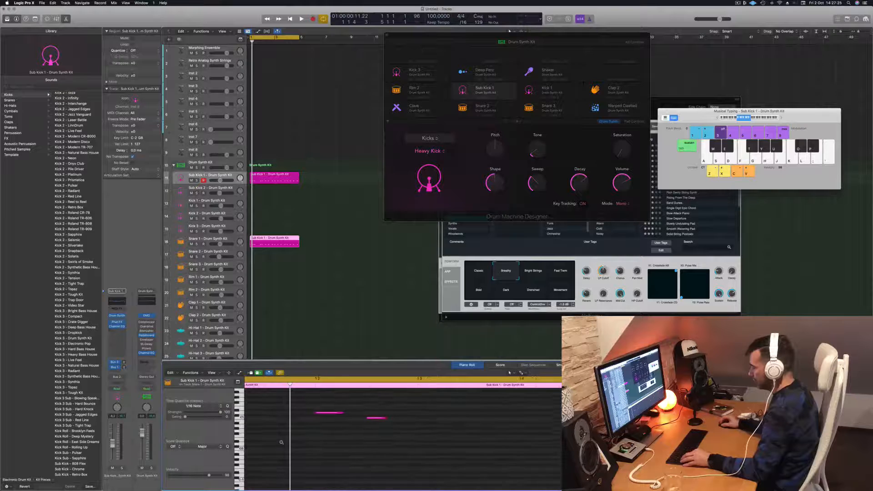
{"action": "scroll", "coordinate": [281, 442], "scroll_direction": "down", "scroll_amount": 4}
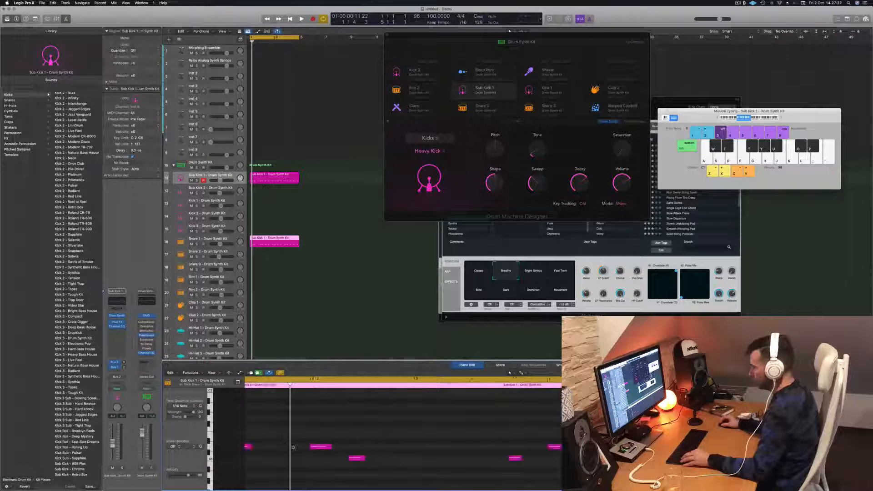
{"action": "scroll", "coordinate": [296, 448], "scroll_direction": "down", "scroll_amount": 2}
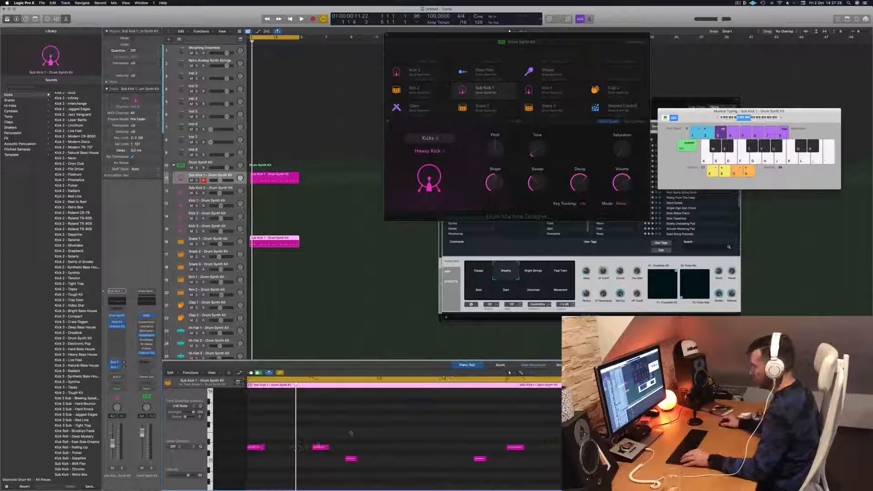
{"action": "scroll", "coordinate": [373, 433], "scroll_direction": "down", "scroll_amount": 2}
{"action": "key", "text": "super+a"}
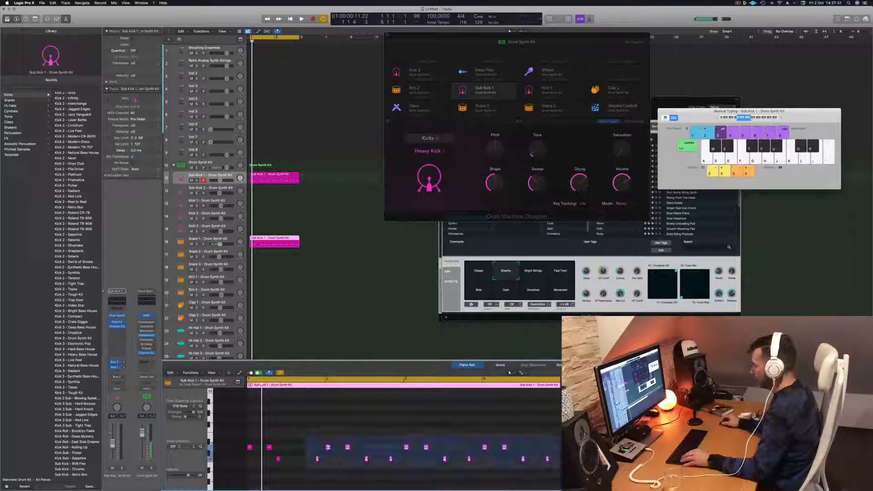
{"action": "key", "text": "Delete"}
{"action": "left_click_drag", "start_coordinate": [327, 439], "coordinate": [276, 469]}
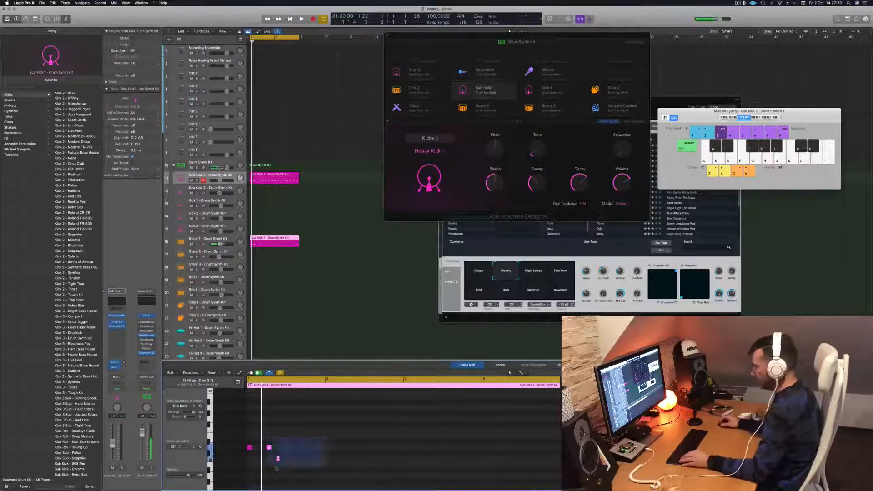
{"action": "key", "text": "Delete"}
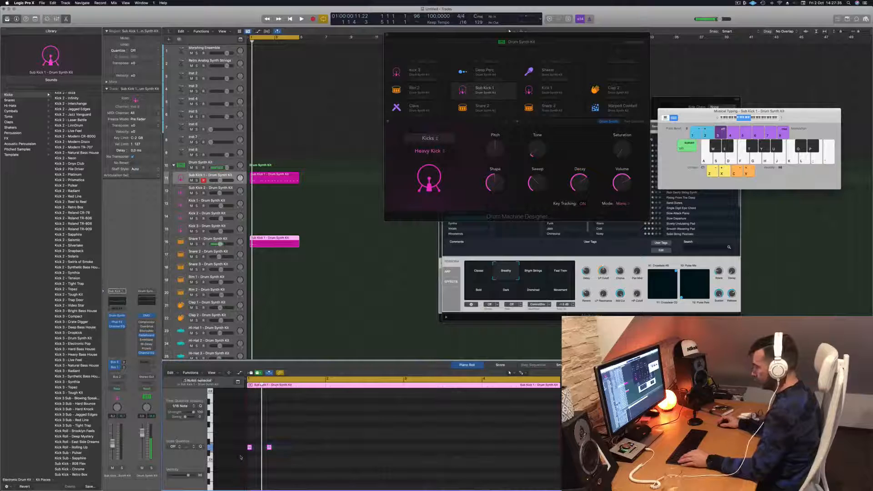
Step: Transpose the two remaining Snare 1 notes upward
{"action": "key", "text": "alt+shift+Up"}
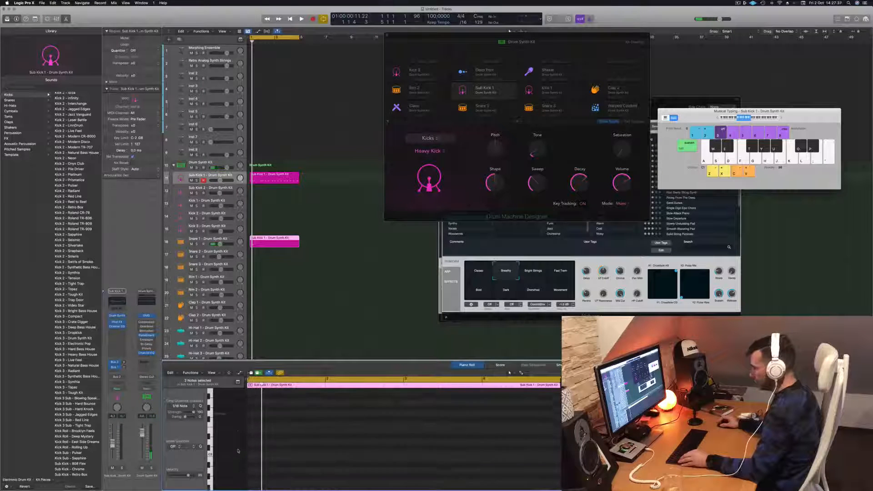
{"action": "scroll", "coordinate": [256, 458], "scroll_direction": "up", "scroll_amount": 4}
{"action": "scroll", "coordinate": [256, 459], "scroll_direction": "down", "scroll_amount": 2}
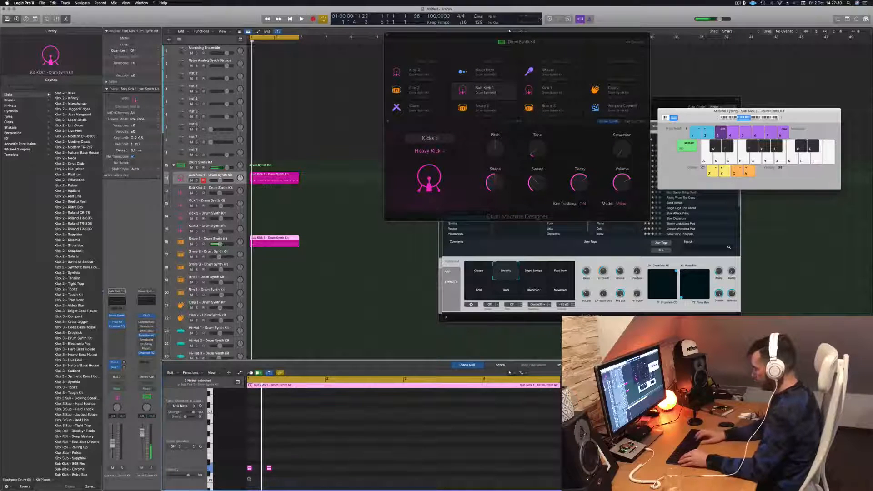
{"action": "scroll", "coordinate": [249, 481], "scroll_direction": "down", "scroll_amount": 2}
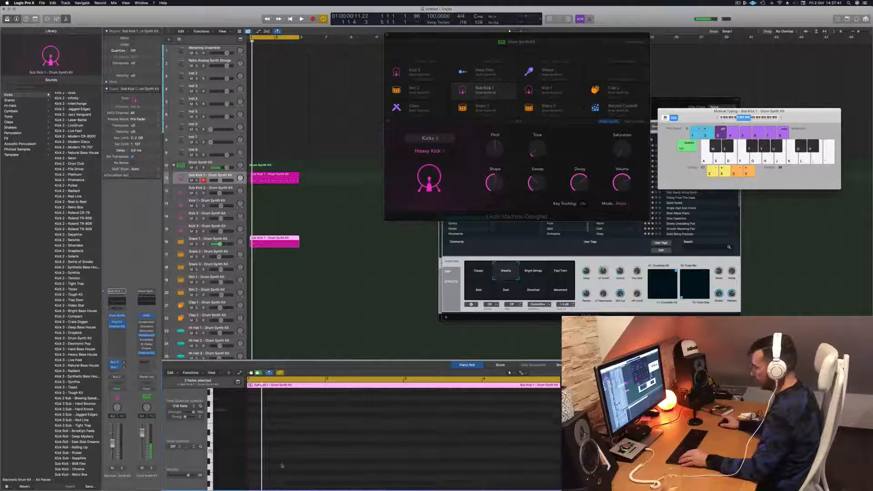
{"action": "scroll", "coordinate": [241, 470], "scroll_direction": "up", "scroll_amount": 5}
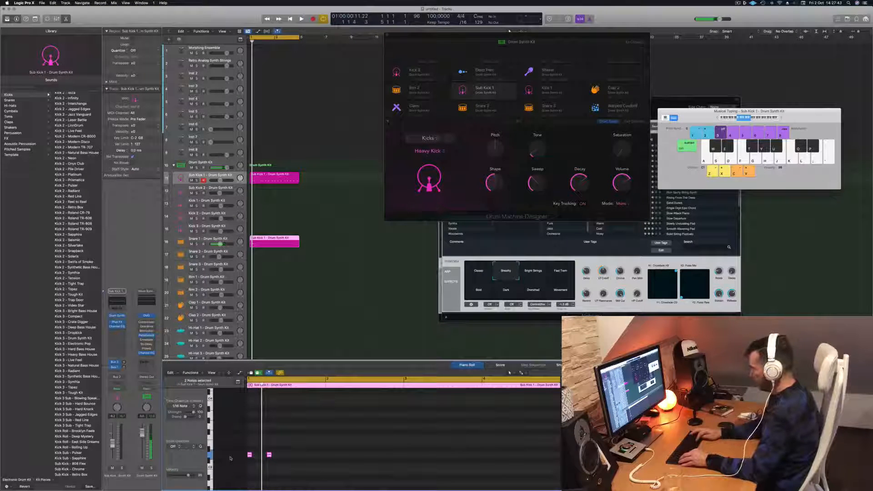
{"action": "scroll", "coordinate": [364, 445], "scroll_direction": "up", "scroll_amount": 3}
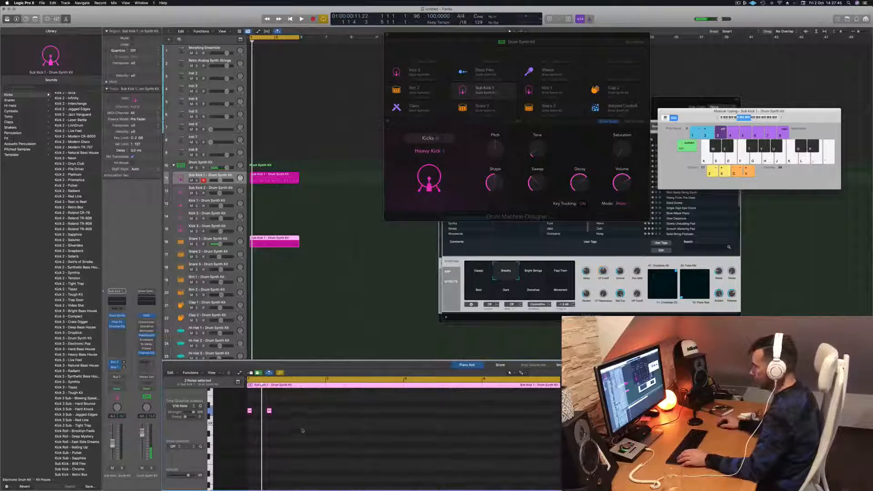
{"action": "left_click", "coordinate": [255, 446]}
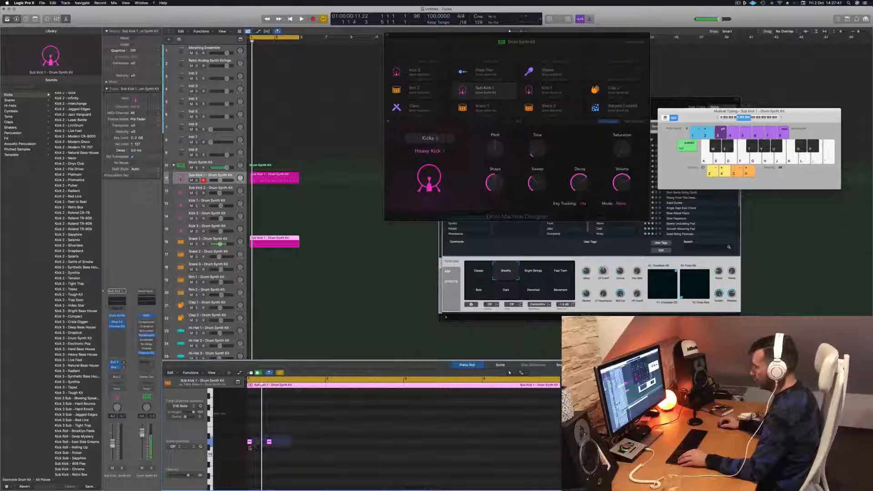
{"action": "left_click_drag", "start_coordinate": [255, 447], "coordinate": [250, 447]}
{"action": "key", "text": "alt+Up"}
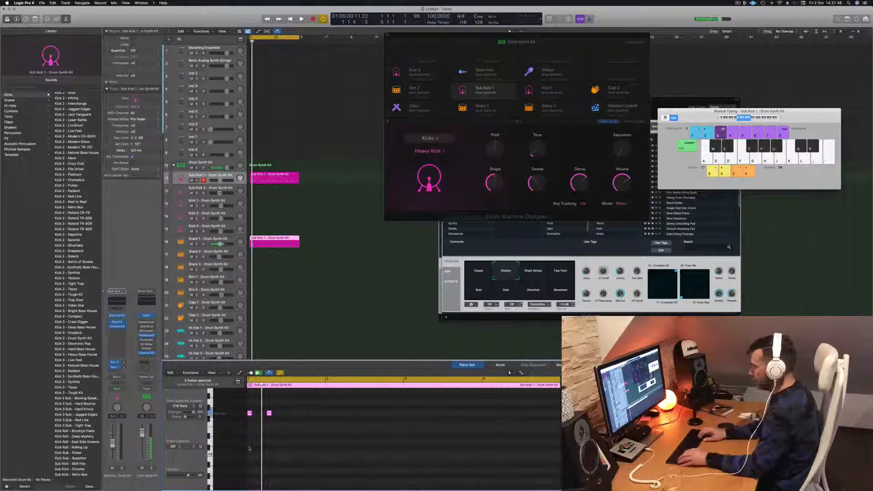
Step: Move both Snare 1 notes to halfway through beats 1 and 2 of bar 1 and play the loop
{"action": "scroll", "coordinate": [275, 439], "scroll_direction": "up", "scroll_amount": 5}
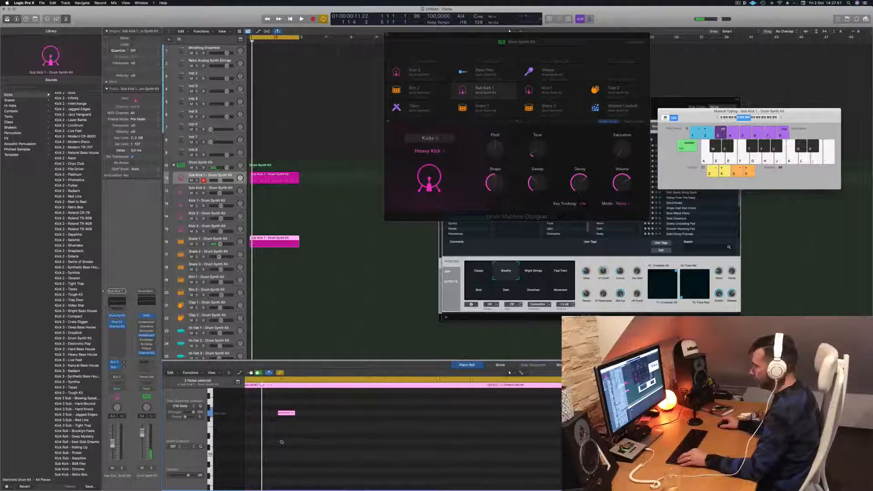
{"action": "scroll", "coordinate": [280, 441], "scroll_direction": "left", "scroll_amount": 3}
{"action": "left_click", "coordinate": [396, 415]}
{"action": "left_click_drag", "start_coordinate": [396, 415], "coordinate": [291, 416]}
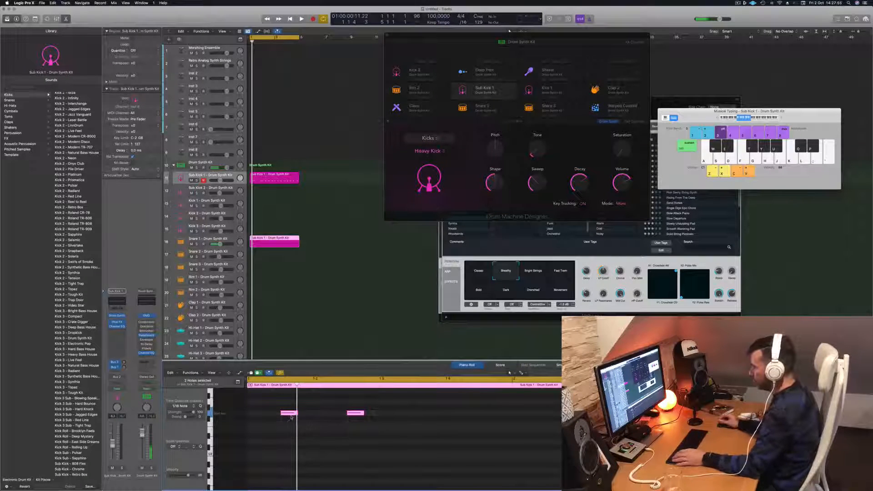
{"action": "key", "text": "space"}
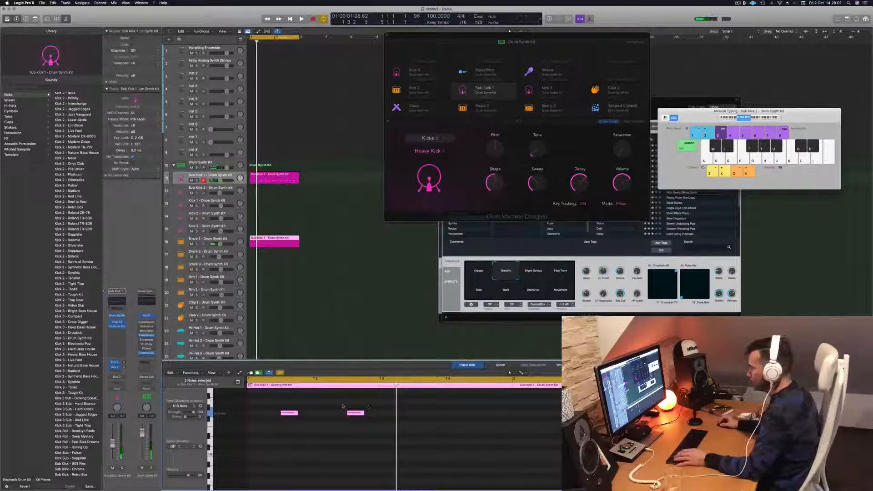
{"action": "key", "text": "space"}
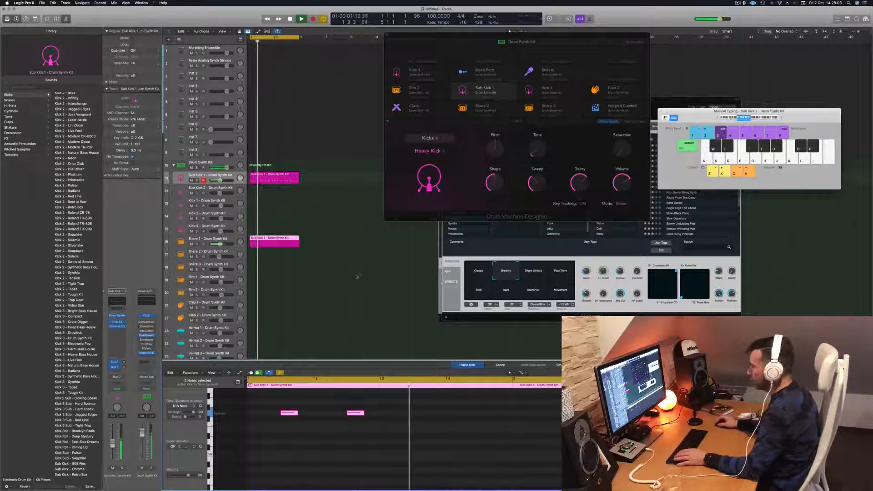
{"action": "key", "text": "space"}
Step: Compare the snare with the kick region during playback and move the second snare note to halfway through beat 3 of bar 1
{"action": "left_click", "coordinate": [275, 179]}
{"action": "key", "text": "space"}
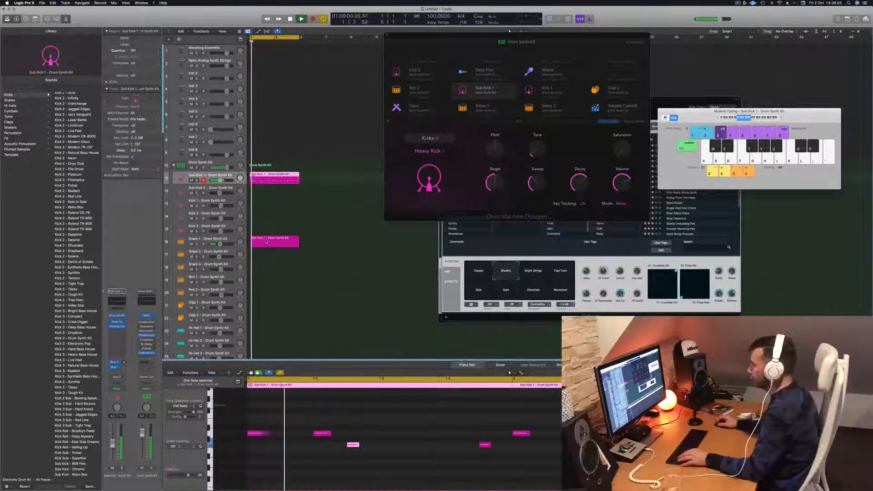
{"action": "left_click", "coordinate": [272, 241]}
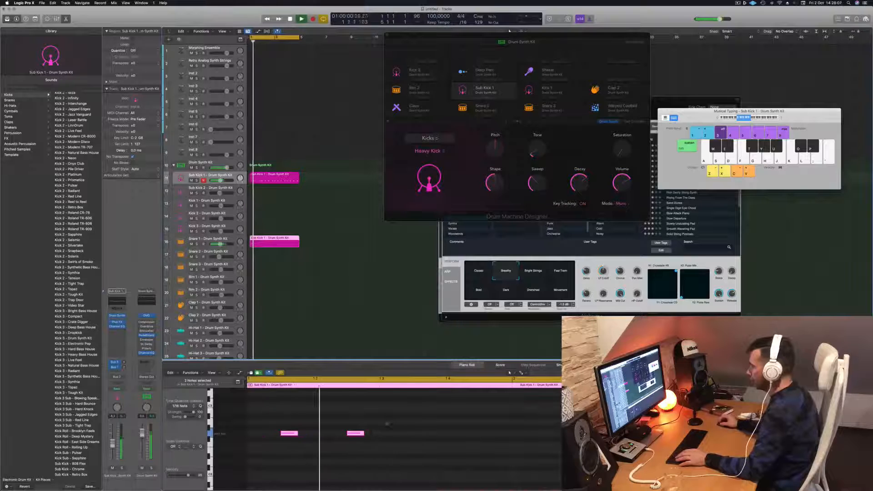
{"action": "left_click", "coordinate": [359, 434]}
{"action": "key", "text": "space"}
{"action": "left_click_drag", "start_coordinate": [360, 437], "coordinate": [424, 437]}
{"action": "key", "text": "space"}
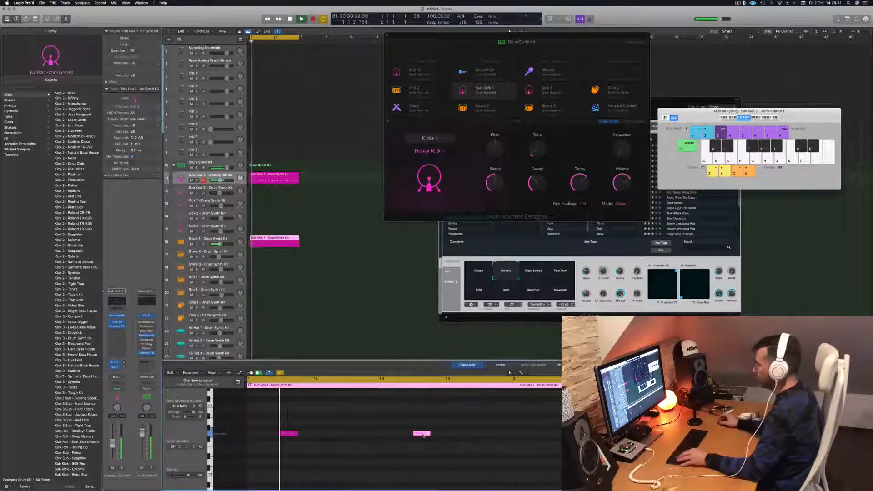
{"action": "scroll", "coordinate": [318, 429], "scroll_direction": "down", "scroll_amount": 3}
{"action": "scroll", "coordinate": [318, 430], "scroll_direction": "down", "scroll_amount": 1}
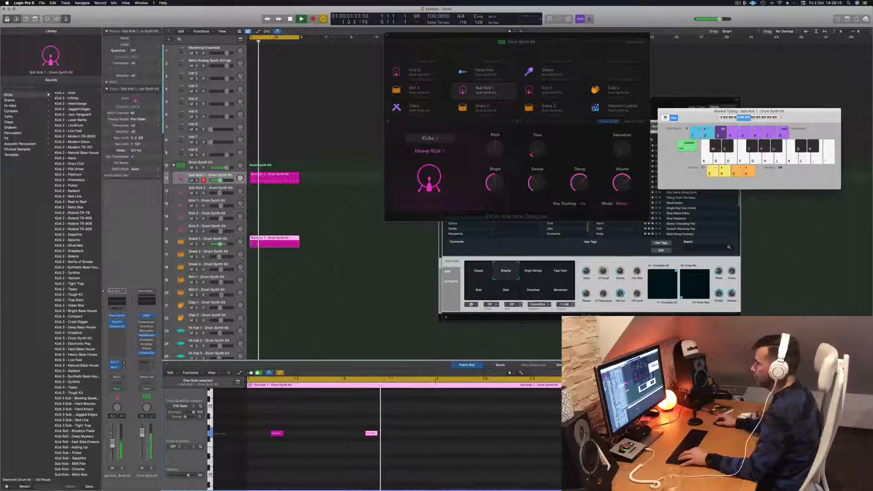
Step: Cut the Snare 1 region down to its first bar and copy that bar to fill bars 1 to 4
{"action": "left_click", "coordinate": [262, 253]}
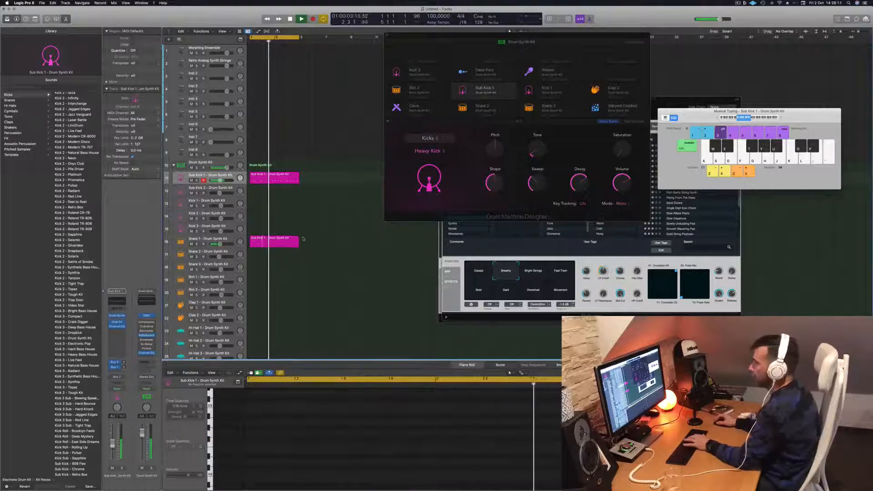
{"action": "left_click", "coordinate": [261, 244]}
{"action": "double_click", "coordinate": [261, 242]}
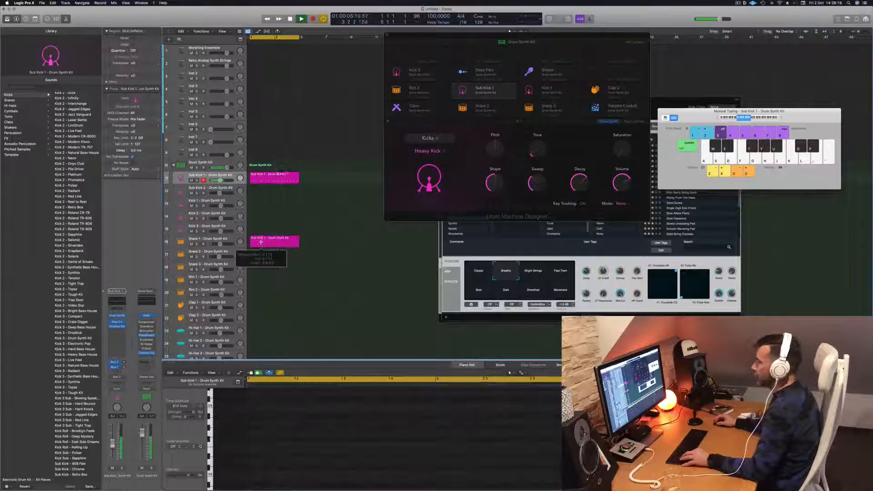
{"action": "left_click", "coordinate": [270, 238]}
{"action": "key", "text": "BackSpace"}
{"action": "key", "text": "space"}
{"action": "key", "text": "space"}
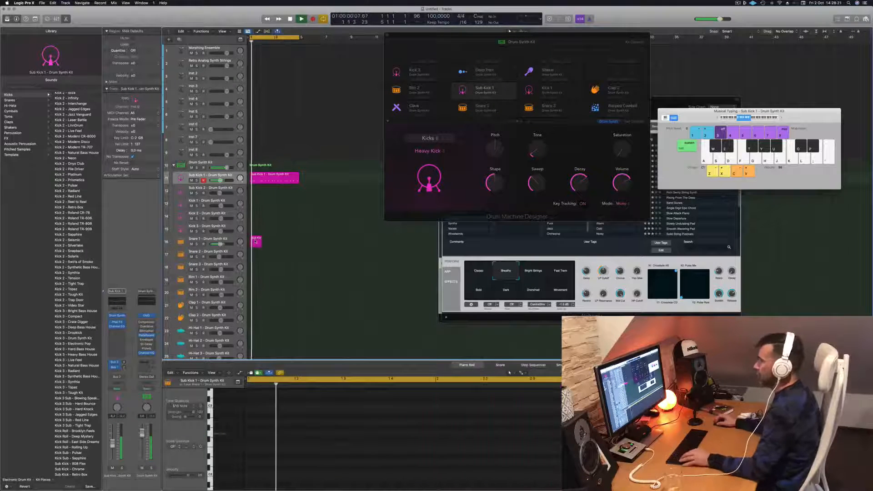
{"action": "left_click_drag", "start_coordinate": [256, 243], "coordinate": [281, 244]}
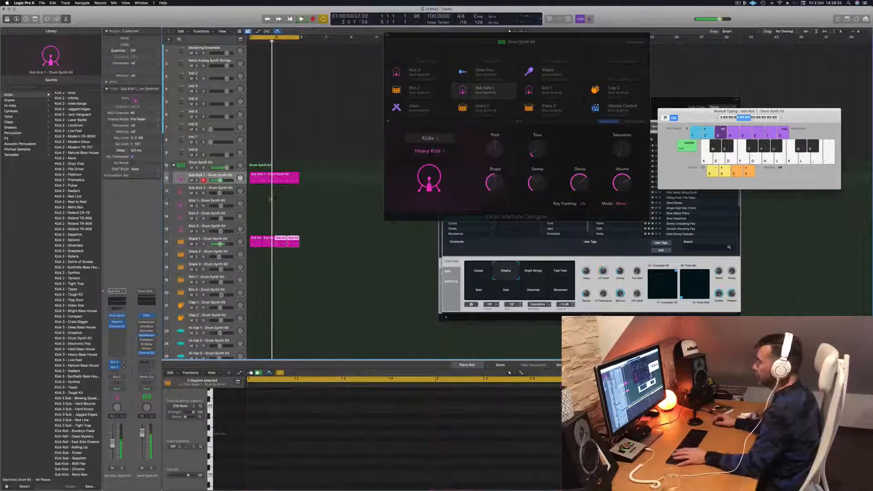
Step: Split the Sub Kick 1 region at bar 2, remove the rest and copy the one-bar region to bar 2
{"action": "left_click", "coordinate": [282, 178]}
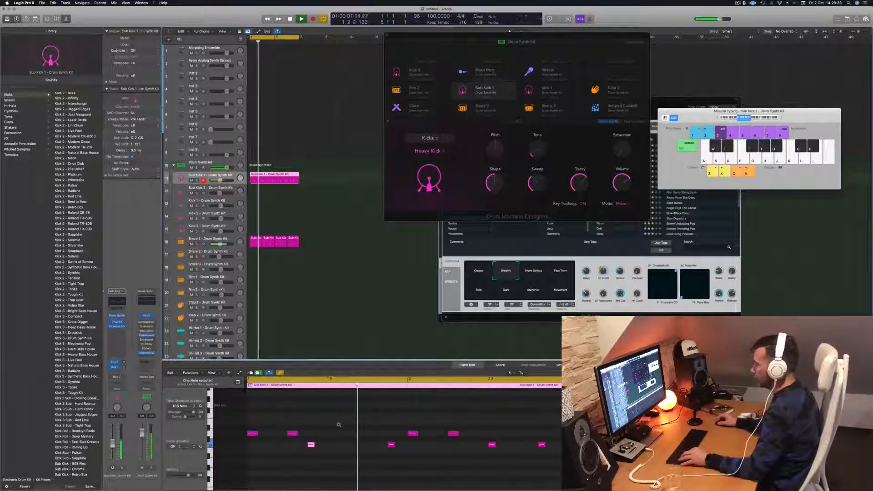
{"action": "scroll", "coordinate": [339, 425], "scroll_direction": "down", "scroll_amount": 1}
{"action": "key", "text": "space"}
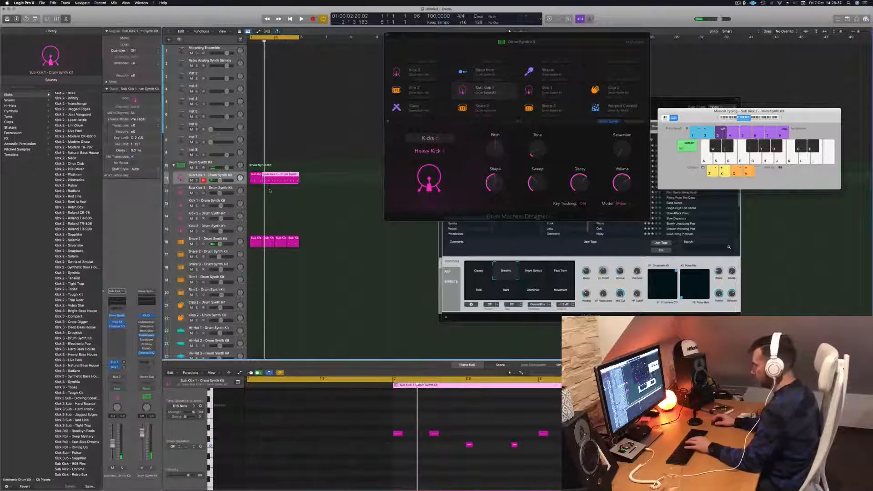
{"action": "left_click_drag", "start_coordinate": [299, 178], "coordinate": [271, 180]}
{"action": "key", "text": "space"}
{"action": "scroll", "coordinate": [288, 203], "scroll_direction": "down", "scroll_amount": 1}
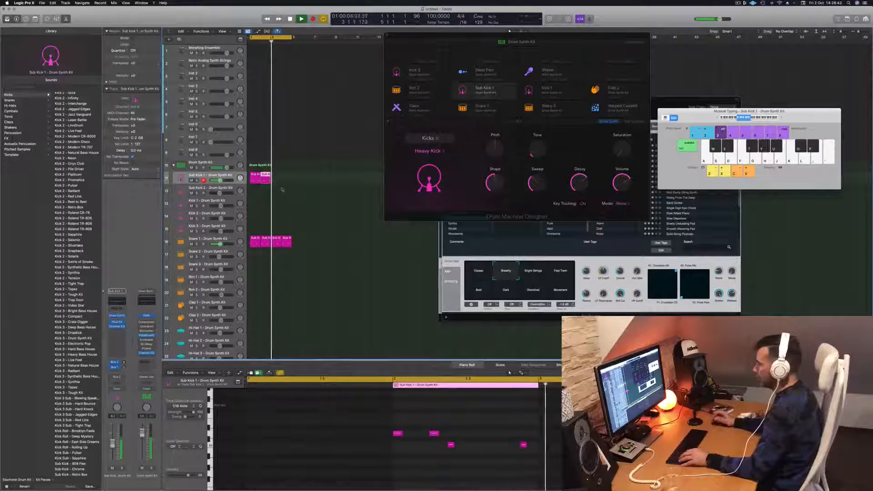
Step: Copy the two one-bar Sub Kick 1 regions to bars 3 and 4
{"action": "key", "text": "space"}
{"action": "key", "text": "space"}
{"action": "mouse_move", "coordinate": [272, 182]}
{"action": "left_mouse_down"}
{"action": "mouse_move", "coordinate": [257, 178]}
{"action": "mouse_move", "coordinate": [278, 181]}
{"action": "left_mouse_up"}
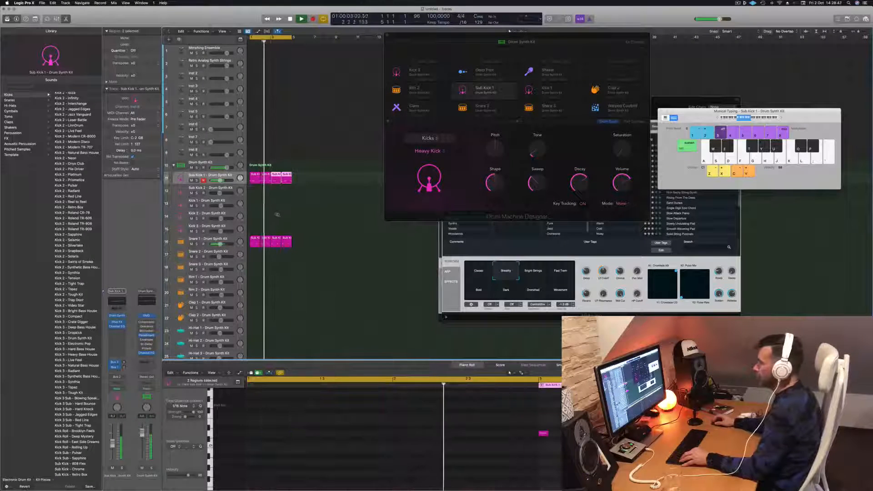
Step: Open the Snare 1 track's Snappy Snare sound, lower its Pitch and raise its Decay and Dirt during playback
{"action": "scroll", "coordinate": [271, 207], "scroll_direction": "down", "scroll_amount": 1}
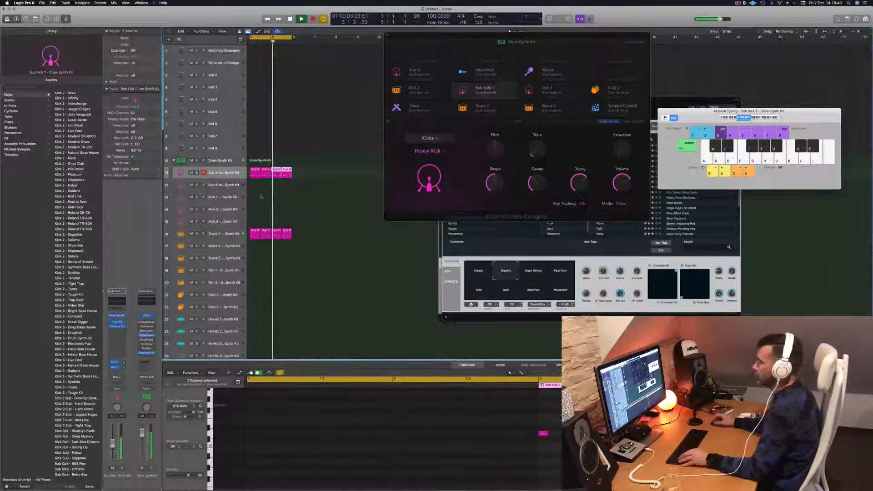
{"action": "scroll", "coordinate": [259, 197], "scroll_direction": "down", "scroll_amount": 1}
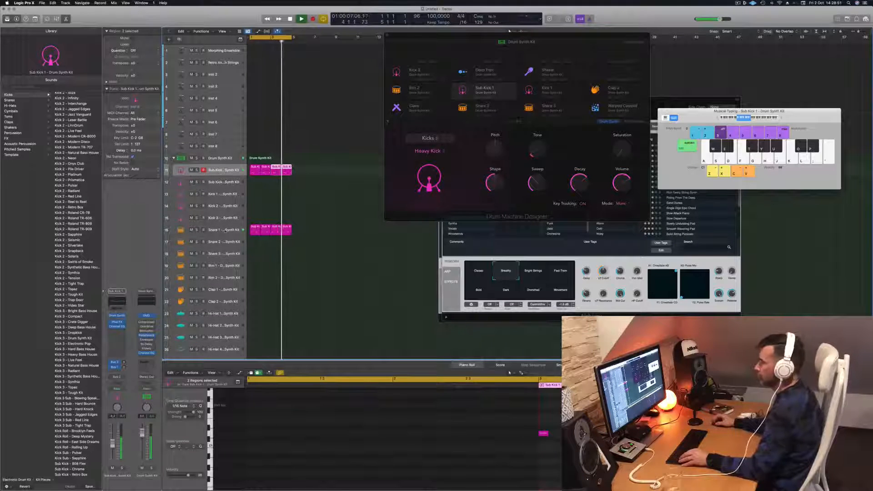
{"action": "left_click", "coordinate": [225, 230]}
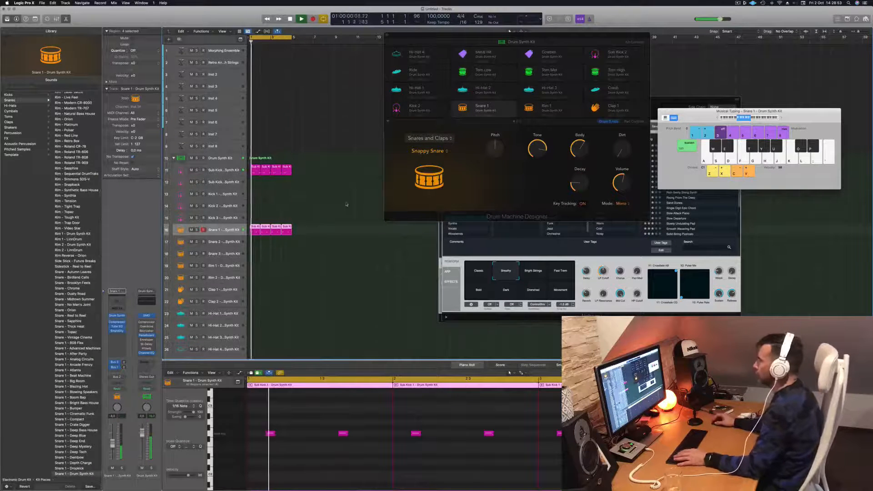
{"action": "key", "text": "space"}
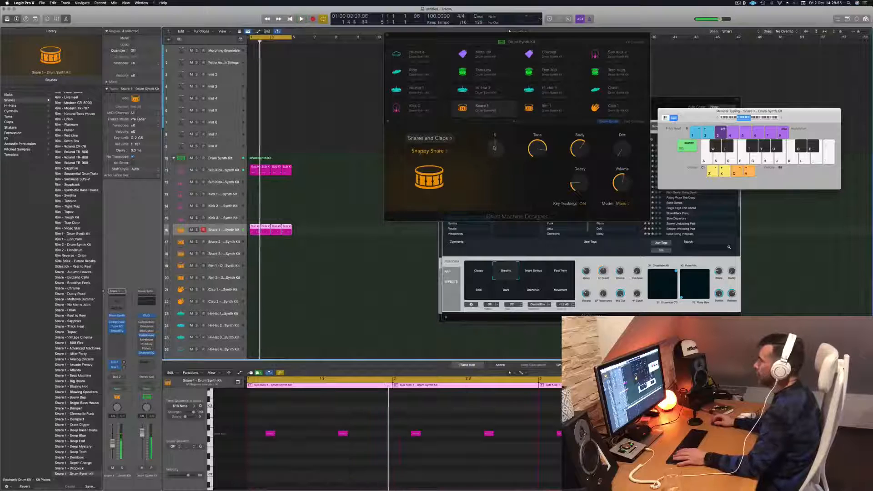
{"action": "key", "text": "space"}
{"action": "left_click_drag", "start_coordinate": [494, 147], "coordinate": [496, 164]}
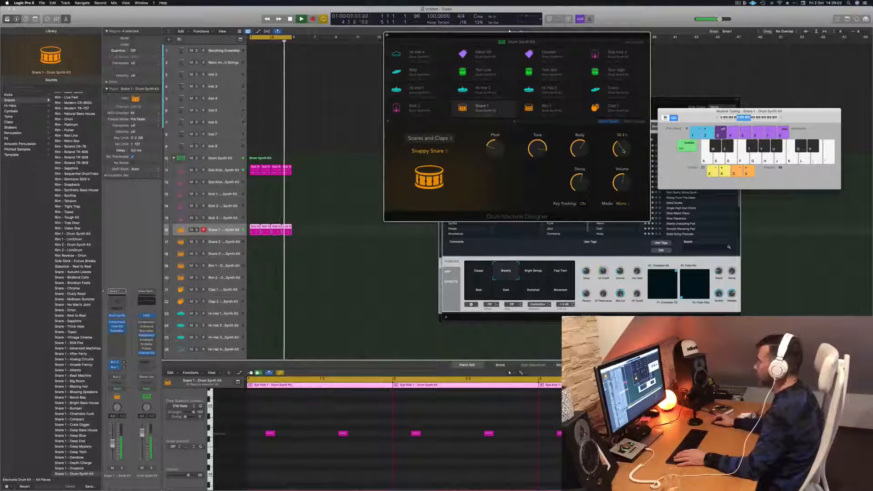
Step: Try the Snappy Snare with its Dirt turned fully down and a higher Pitch during playback
{"action": "left_click_drag", "start_coordinate": [623, 151], "coordinate": [623, 145]}
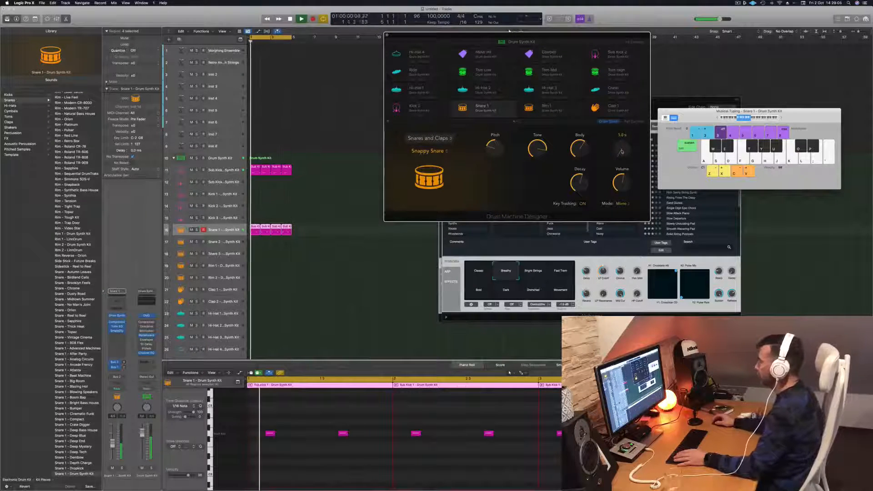
{"action": "left_click_drag", "start_coordinate": [559, 35], "coordinate": [503, 107]}
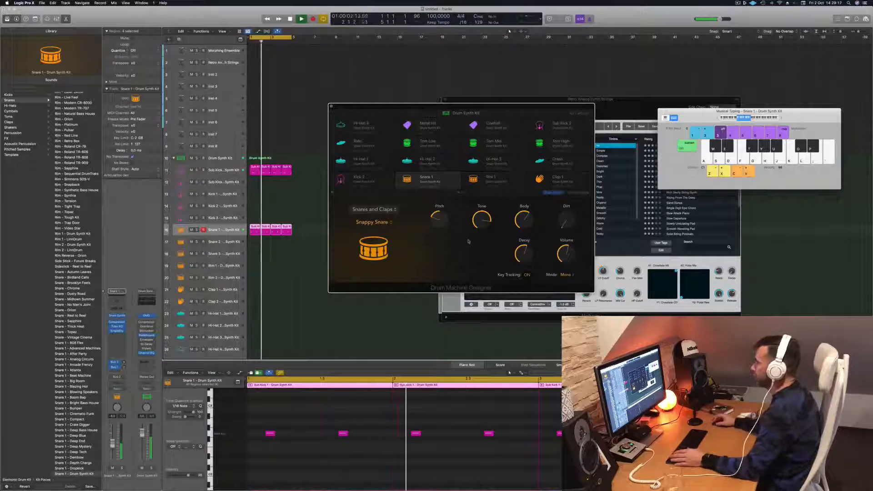
{"action": "left_click_drag", "start_coordinate": [441, 221], "coordinate": [444, 247]}
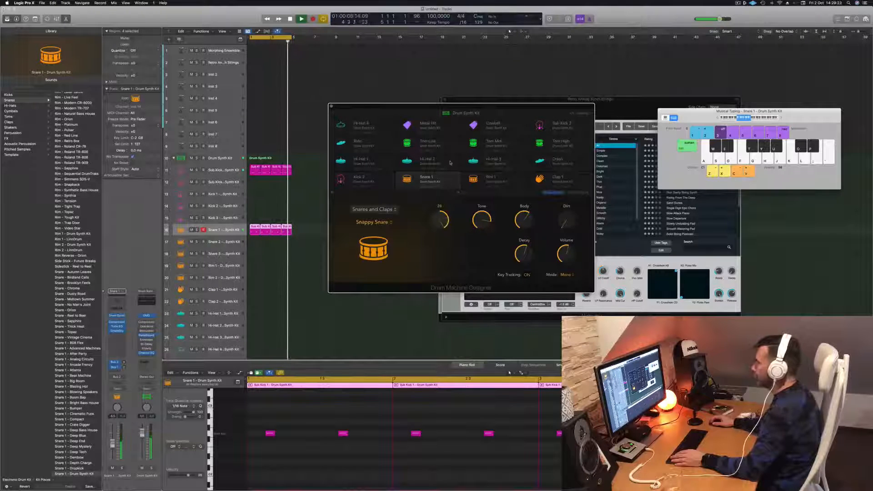
{"action": "left_click_drag", "start_coordinate": [449, 177], "coordinate": [450, 221]}
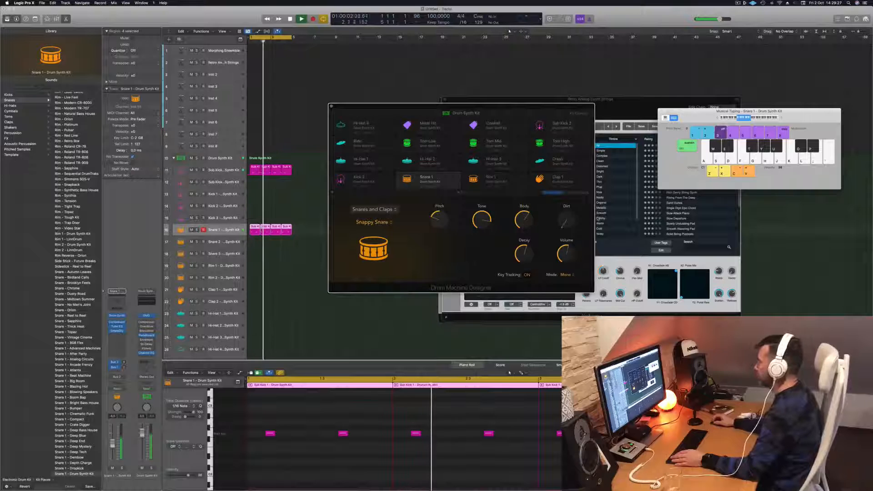
Step: Lower the Snappy Snare's Decay, raise its Dirt to about halfway and close the drum kit window
{"action": "left_click_drag", "start_coordinate": [564, 221], "coordinate": [568, 217]}
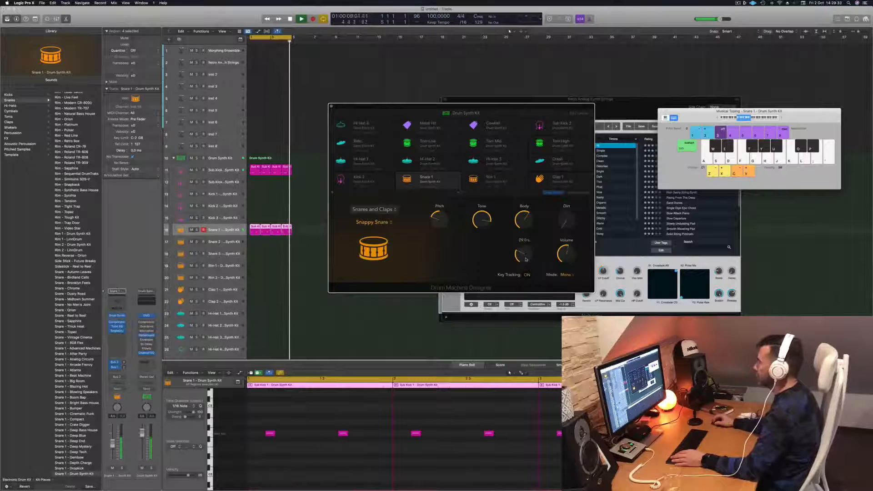
{"action": "left_click_drag", "start_coordinate": [526, 263], "coordinate": [528, 258]}
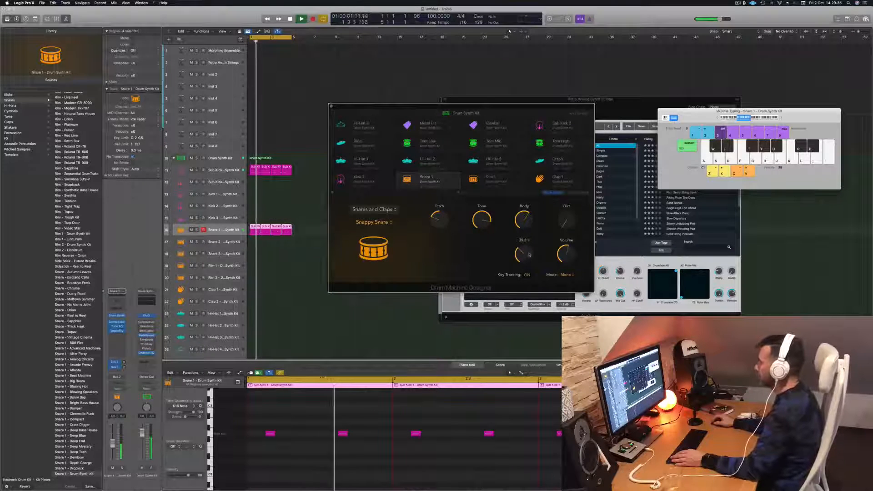
{"action": "left_click_drag", "start_coordinate": [566, 222], "coordinate": [569, 170]}
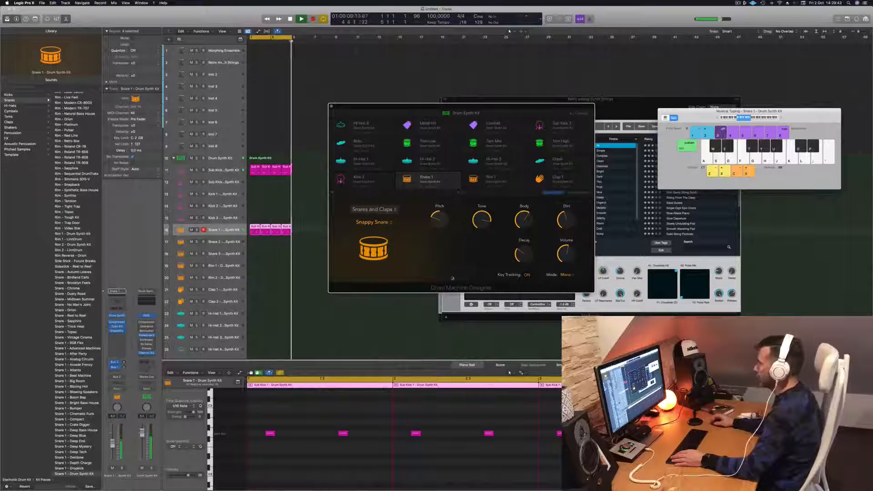
{"action": "left_click_drag", "start_coordinate": [499, 108], "coordinate": [519, 114]}
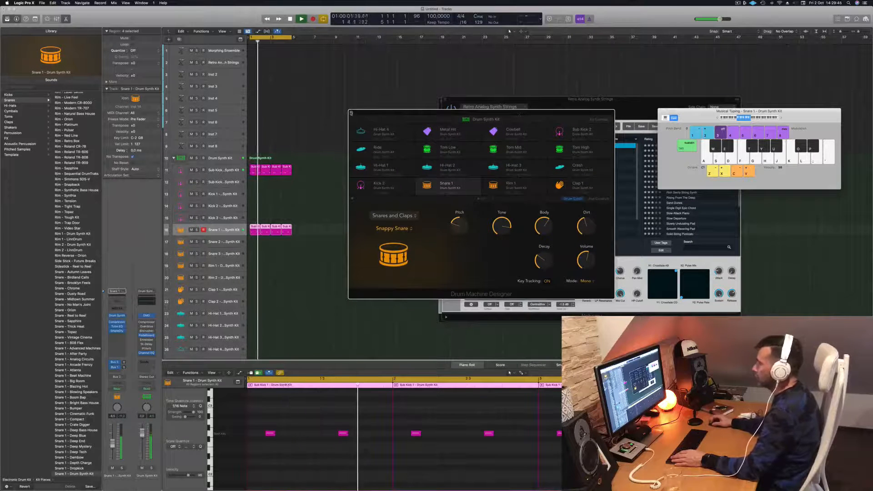
{"action": "left_click", "coordinate": [351, 114]}
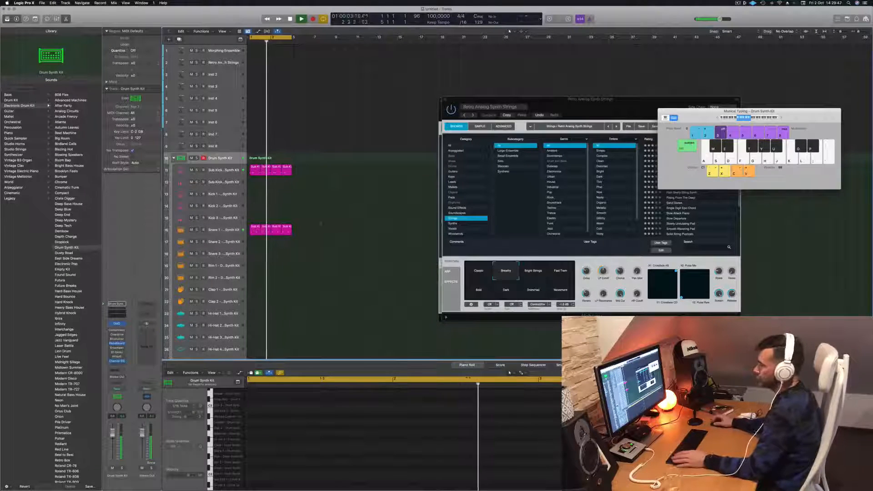
Step: Copy the first Snare 1 region to bar 1 of the Clap 1 track, shift its two notes to beats 1 and 3 and raise their pitch
{"action": "scroll", "coordinate": [265, 257], "scroll_direction": "down", "scroll_amount": 1}
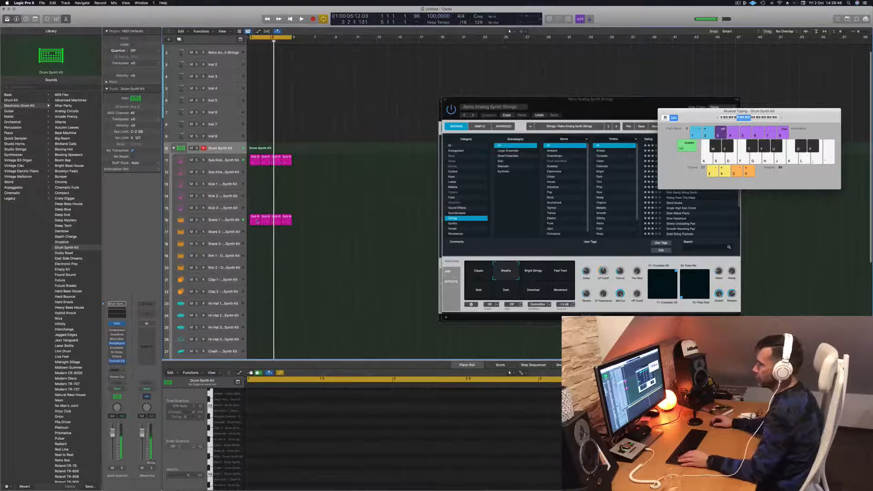
{"action": "left_click_drag", "start_coordinate": [257, 221], "coordinate": [256, 281]}
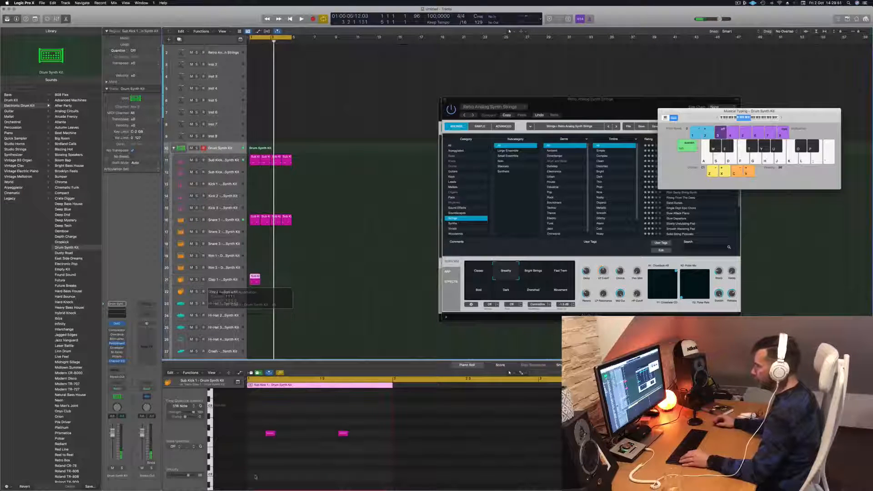
{"action": "left_click_drag", "start_coordinate": [362, 424], "coordinate": [264, 442]}
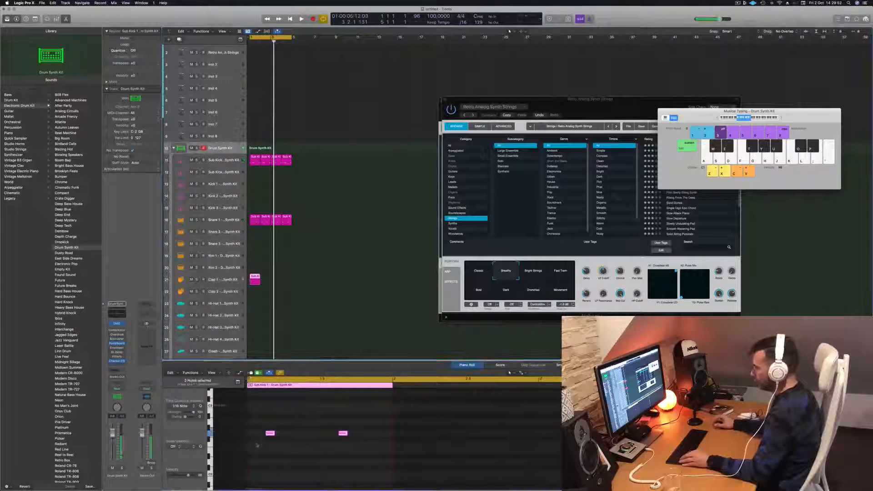
{"action": "key", "text": "alt+Up"}
{"action": "key", "text": "alt+Up"}
{"action": "key", "text": "alt+Up"}
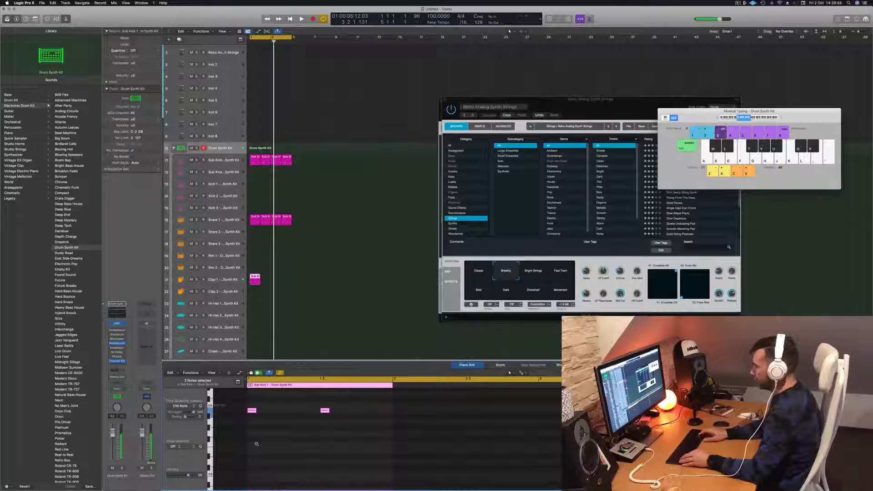
{"action": "key", "text": "space"}
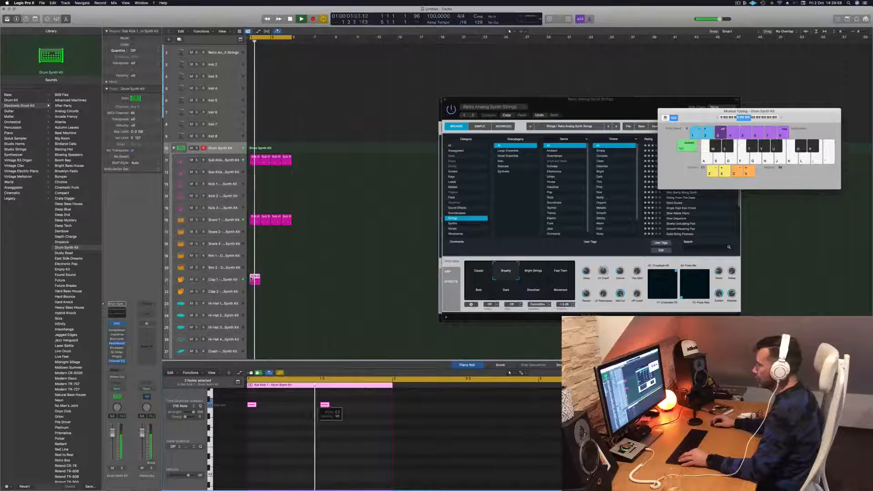
Step: Copy the Clap 1 region to bar 2 and delete the beat 1 note from the bar 1 region
{"action": "left_click_drag", "start_coordinate": [252, 280], "coordinate": [263, 282]}
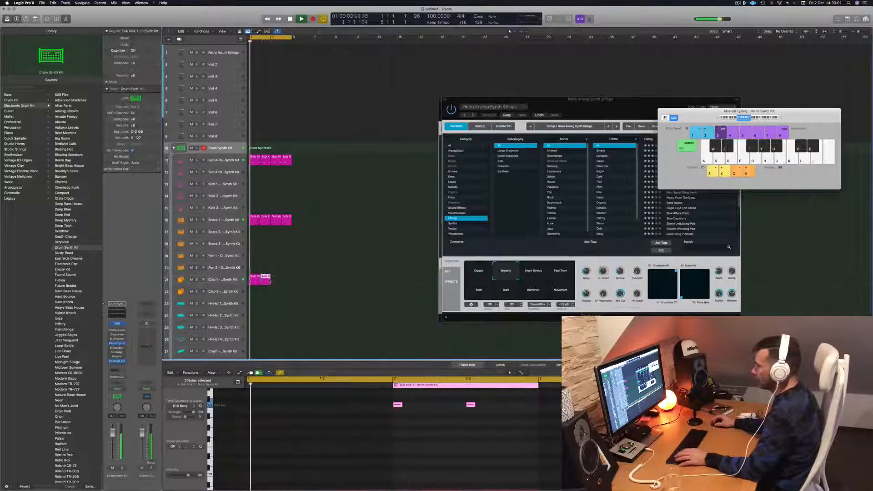
{"action": "left_click", "coordinate": [254, 279]}
{"action": "left_click", "coordinate": [252, 405]}
{"action": "key", "text": "Delete"}
{"action": "key", "text": "space"}
{"action": "key", "text": "space"}
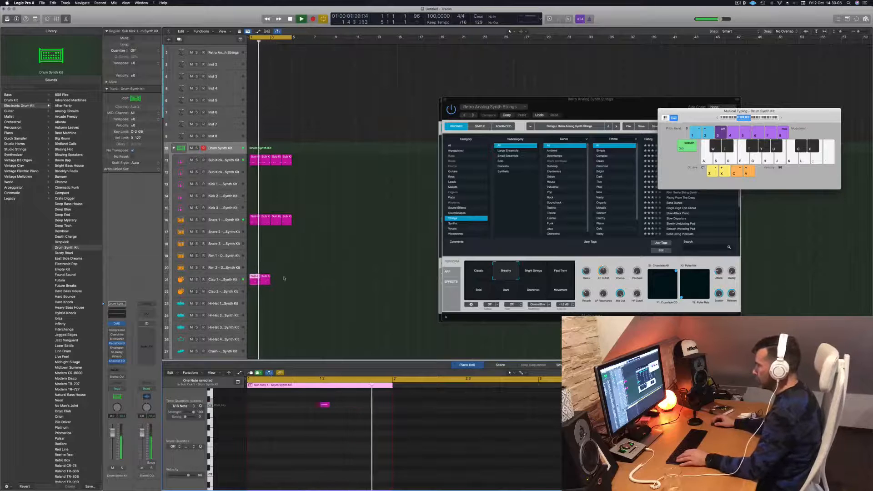
Step: Delete the two-note clap region at bar 2 and fill bars 2 to 4 with copies of the single-note bar 1 region
{"action": "left_click", "coordinate": [266, 278]}
{"action": "key", "text": "Delete"}
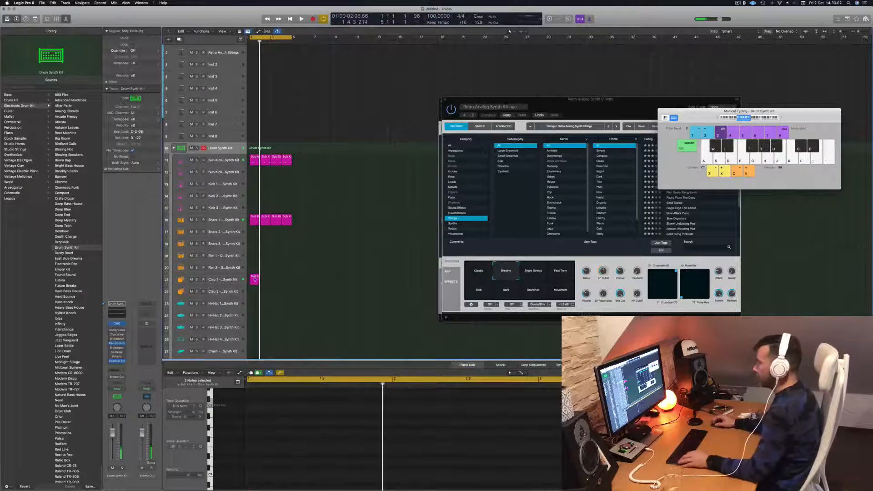
{"action": "key", "text": "super+z"}
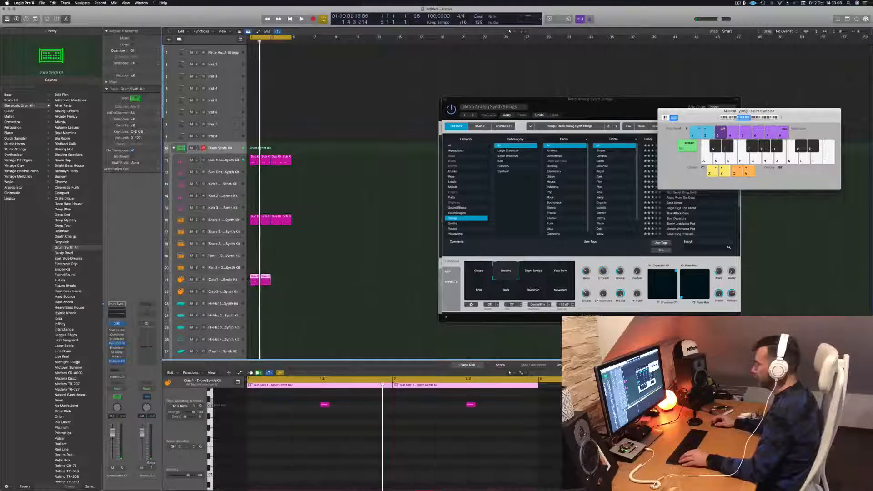
{"action": "left_click_drag", "start_coordinate": [296, 269], "coordinate": [281, 280]}
{"action": "key", "text": "space"}
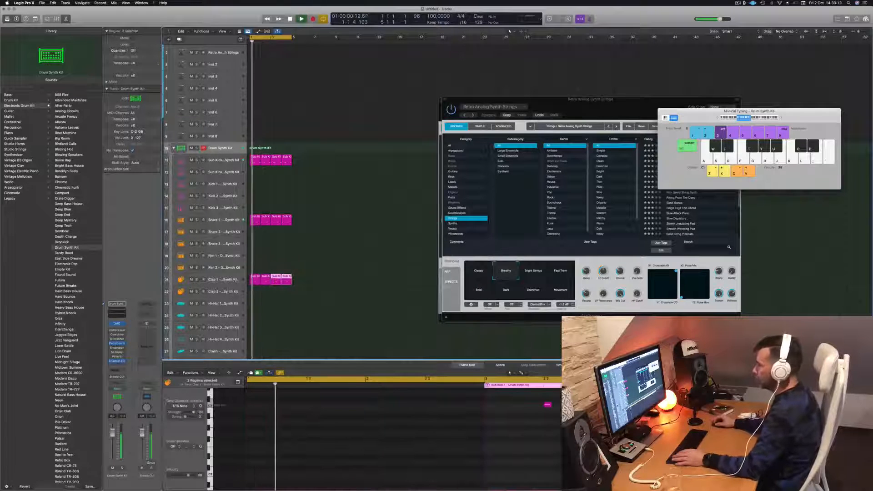
Step: Open the Clap 1 track's Drum Synth and raise the Human Clap's Pitch, Noise and Decay during playback
{"action": "left_click", "coordinate": [230, 280]}
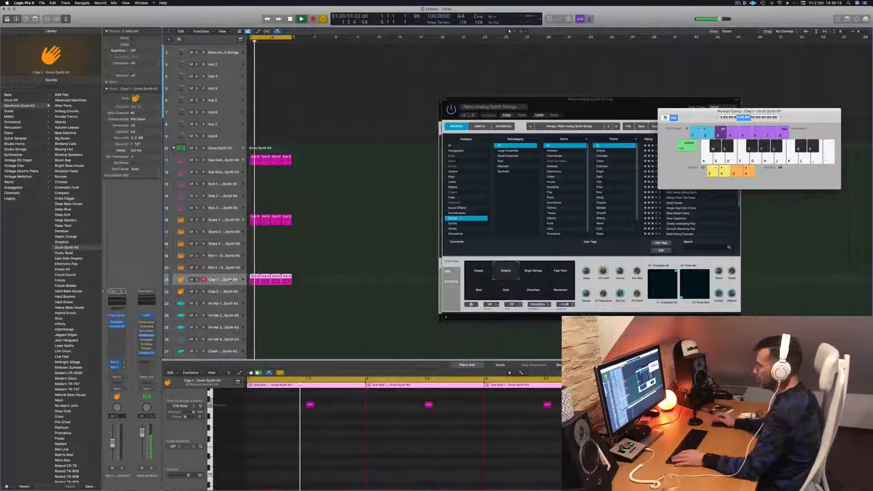
{"action": "left_click", "coordinate": [116, 316]}
{"action": "left_click_drag", "start_coordinate": [415, 72], "coordinate": [446, 159]}
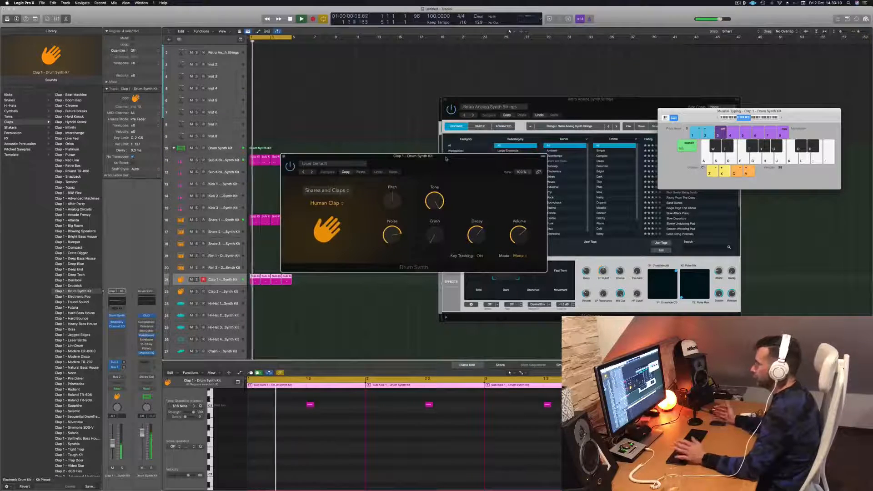
{"action": "left_click_drag", "start_coordinate": [395, 202], "coordinate": [399, 183]}
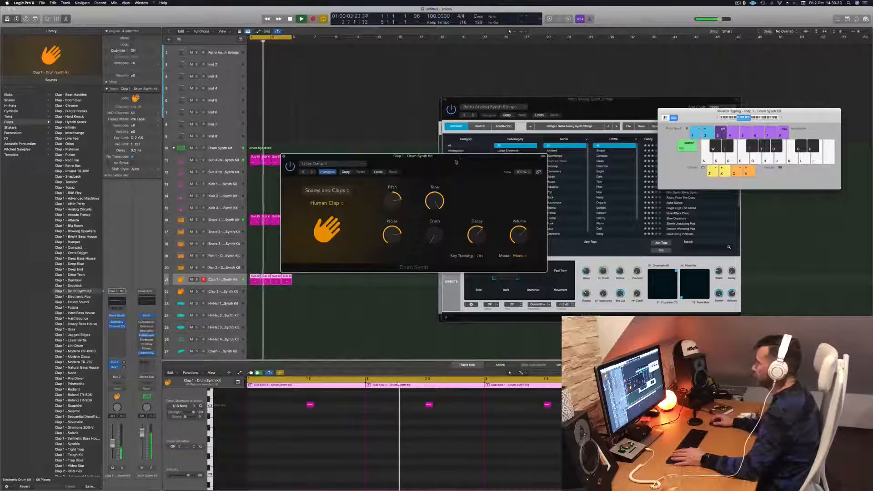
{"action": "left_click_drag", "start_coordinate": [460, 157], "coordinate": [465, 159]}
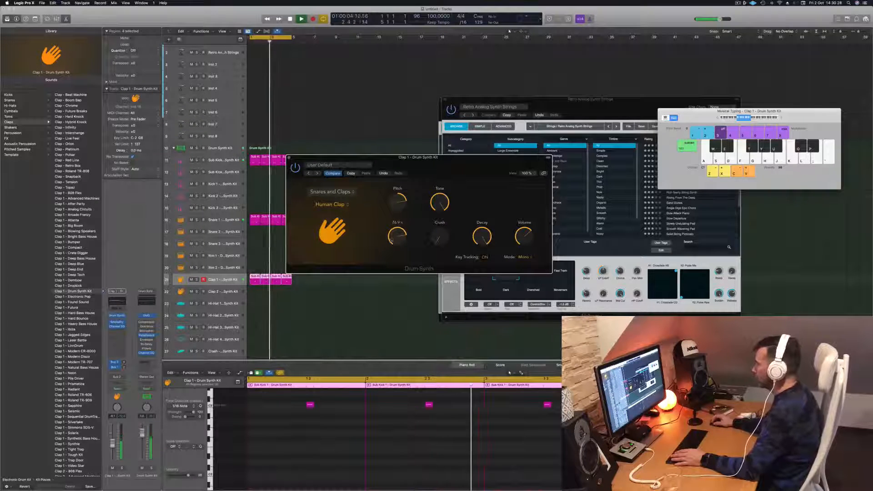
Step: Try different Crush amounts and a lower Noise setting on the Human Clap during playback
{"action": "left_click_drag", "start_coordinate": [440, 204], "coordinate": [442, 254]}
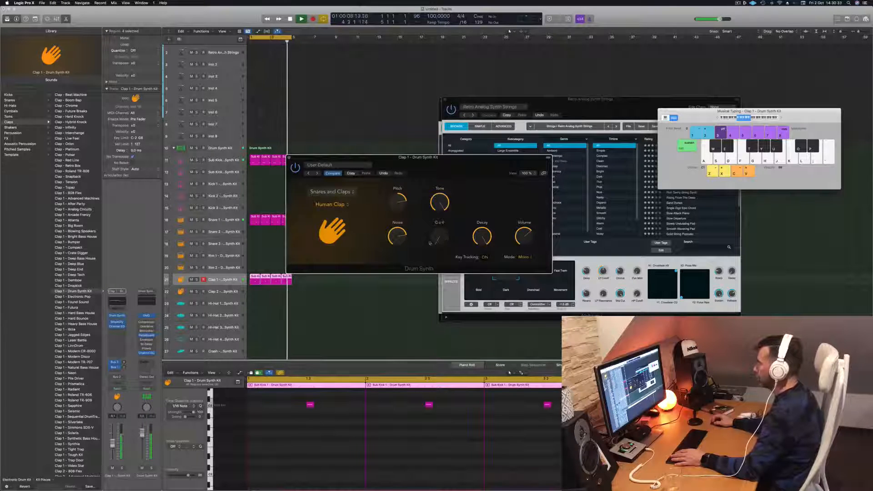
{"action": "left_click_drag", "start_coordinate": [441, 246], "coordinate": [442, 212]}
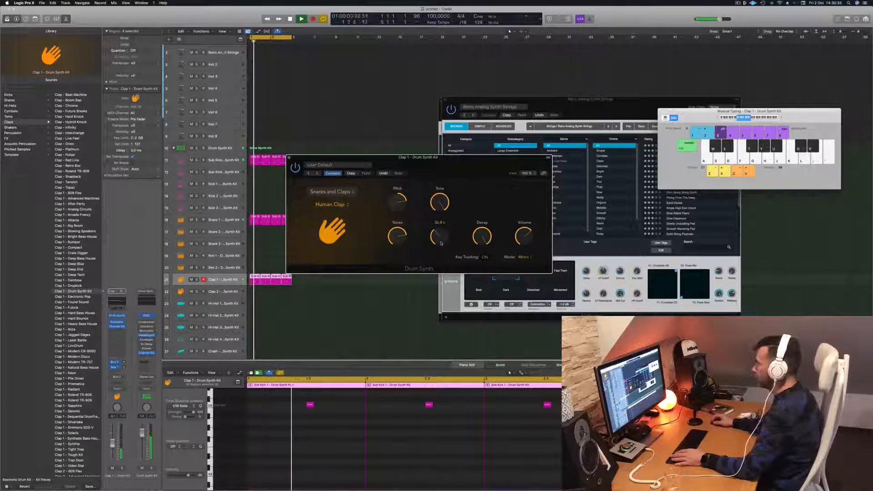
{"action": "left_click_drag", "start_coordinate": [441, 244], "coordinate": [422, 321]}
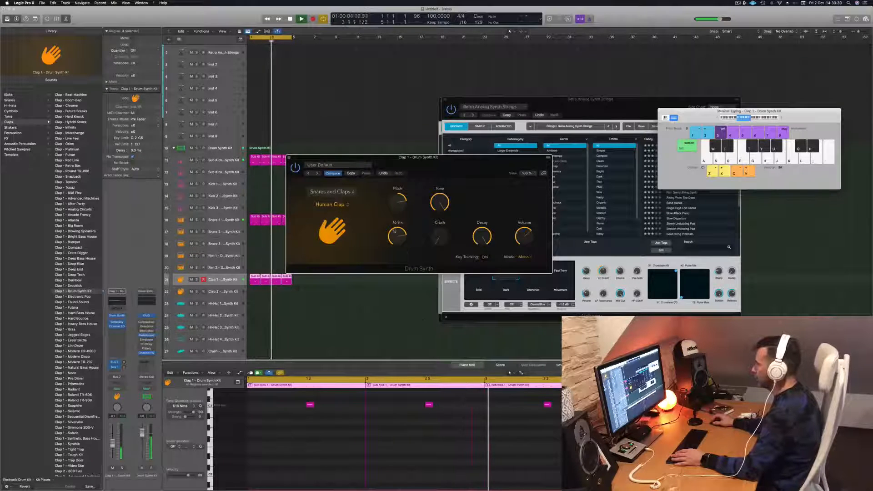
{"action": "left_click_drag", "start_coordinate": [395, 231], "coordinate": [396, 280]}
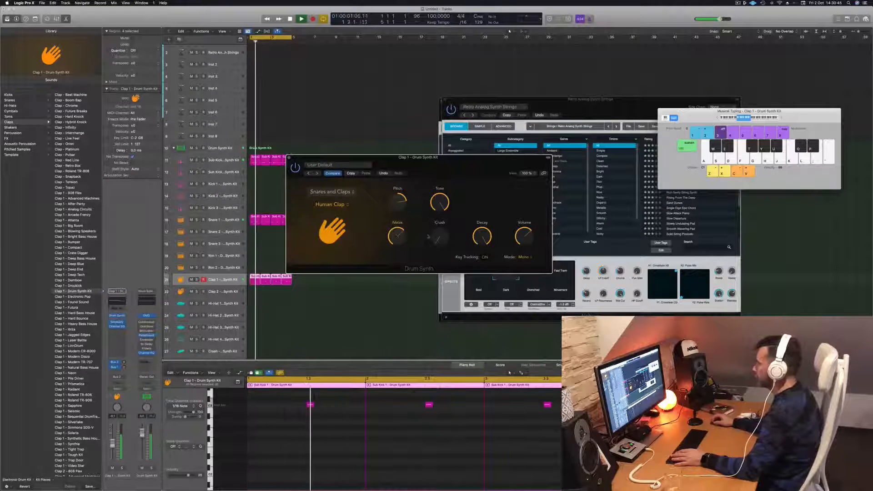
{"action": "left_click_drag", "start_coordinate": [434, 242], "coordinate": [434, 209]}
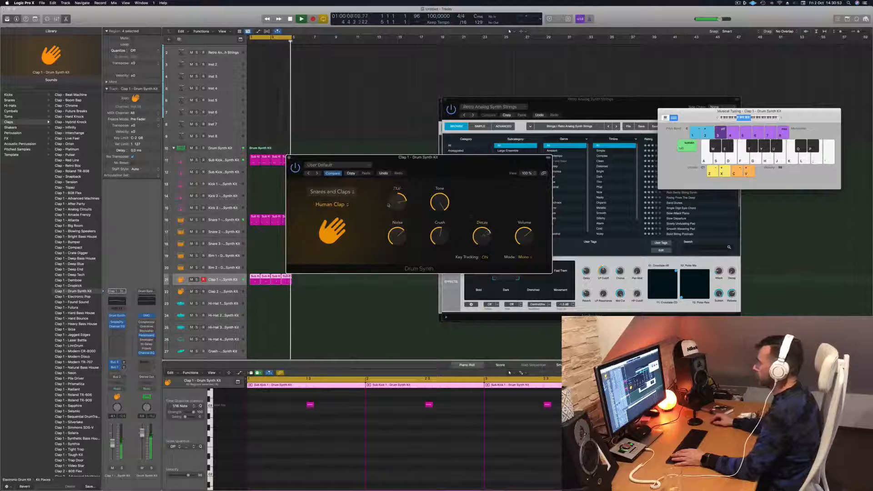
Step: Switch the Clap 1 sound to Mechanical Clap and raise its Speed and Cycles during playback
{"action": "left_click", "coordinate": [336, 205]}
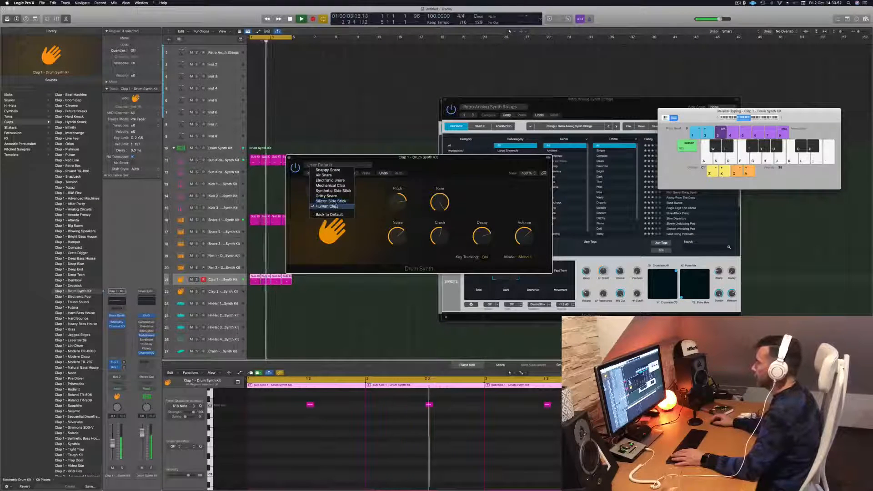
{"action": "left_click", "coordinate": [326, 186]}
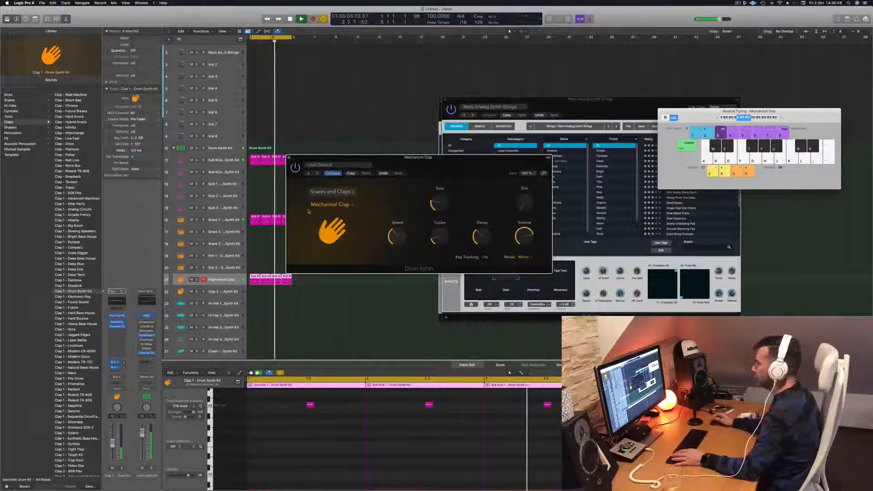
{"action": "left_click_drag", "start_coordinate": [459, 162], "coordinate": [474, 161]}
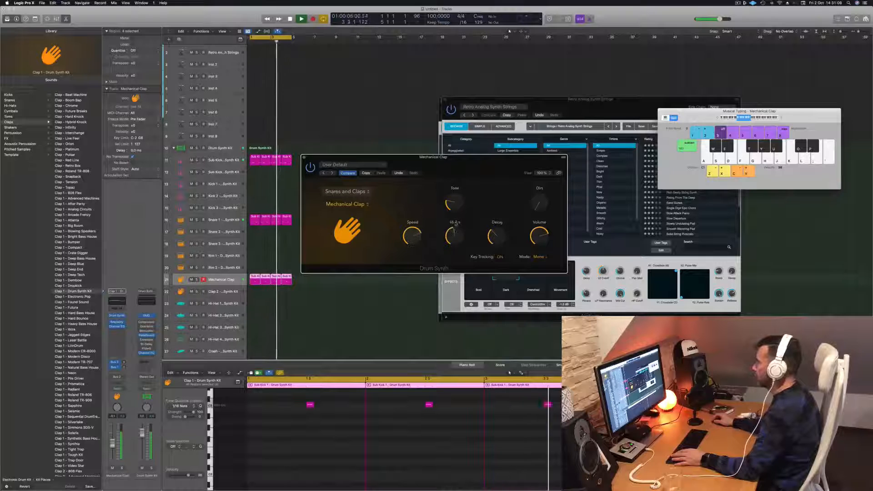
{"action": "left_click_drag", "start_coordinate": [454, 247], "coordinate": [456, 237]}
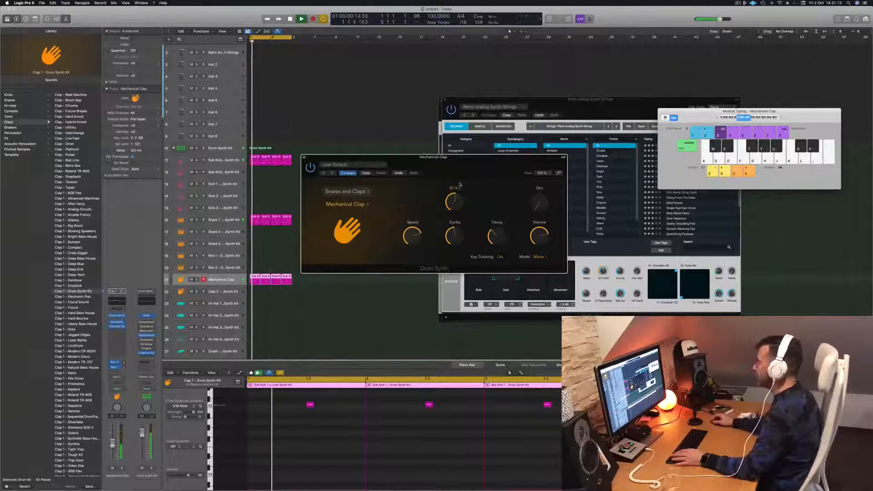
Step: Raise the Mechanical Clap's Tone, Decay and Dirt, and close its synth window
{"action": "left_click_drag", "start_coordinate": [460, 187], "coordinate": [515, 139]}
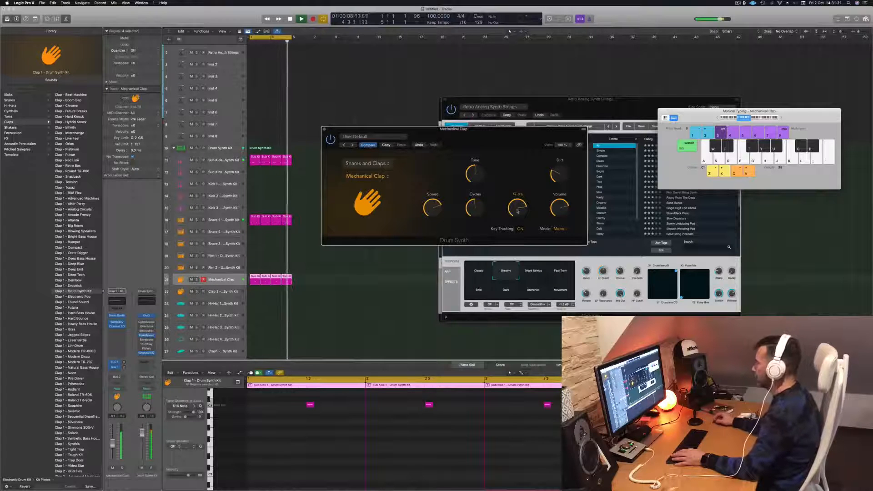
{"action": "left_click_drag", "start_coordinate": [466, 131], "coordinate": [513, 130]}
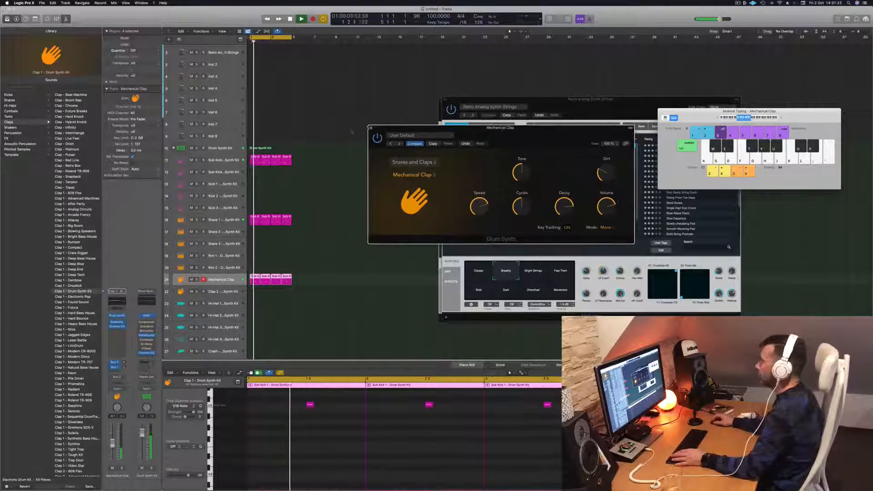
{"action": "left_click", "coordinate": [371, 128]}
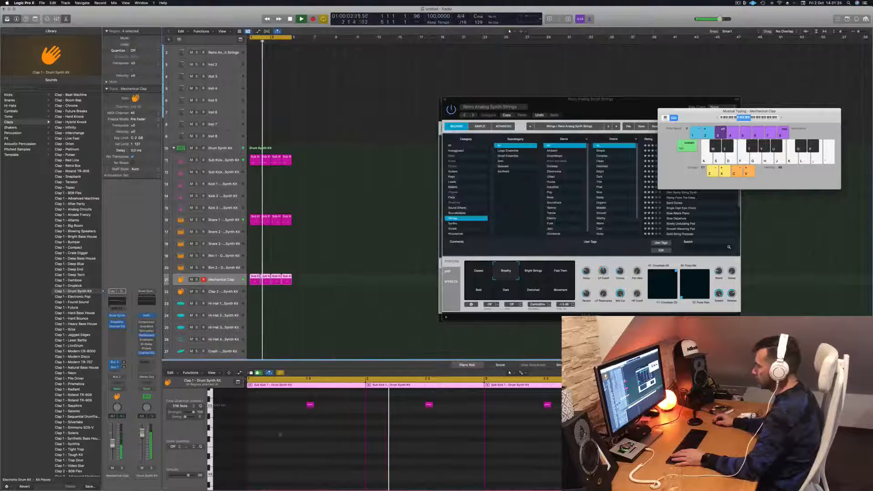
Step: Repeat all kick, snare and clap regions until the patterns fill 16 bars, and restart playback
{"action": "left_click", "coordinate": [287, 438]}
{"action": "key", "text": "super+a"}
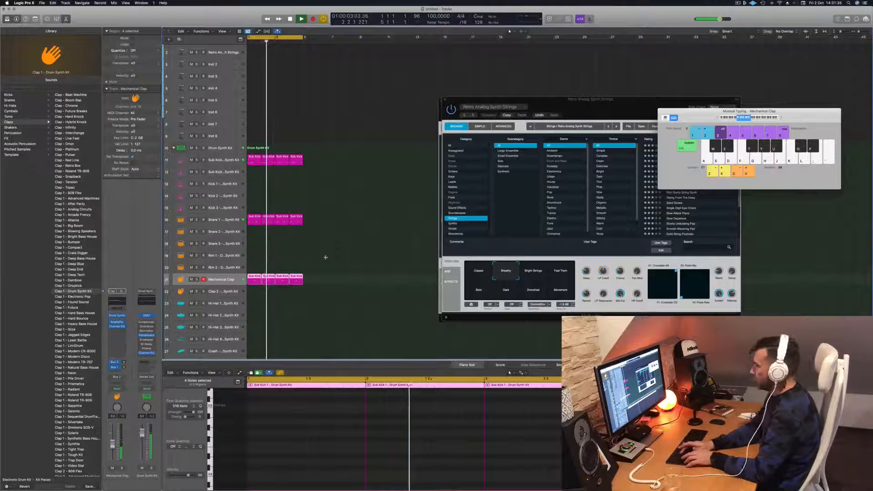
{"action": "key", "text": "super+a"}
{"action": "key", "text": "super+r"}
{"action": "key", "text": "super+r"}
{"action": "key", "text": "super+r"}
{"action": "key", "text": "space"}
{"action": "key", "text": "space"}
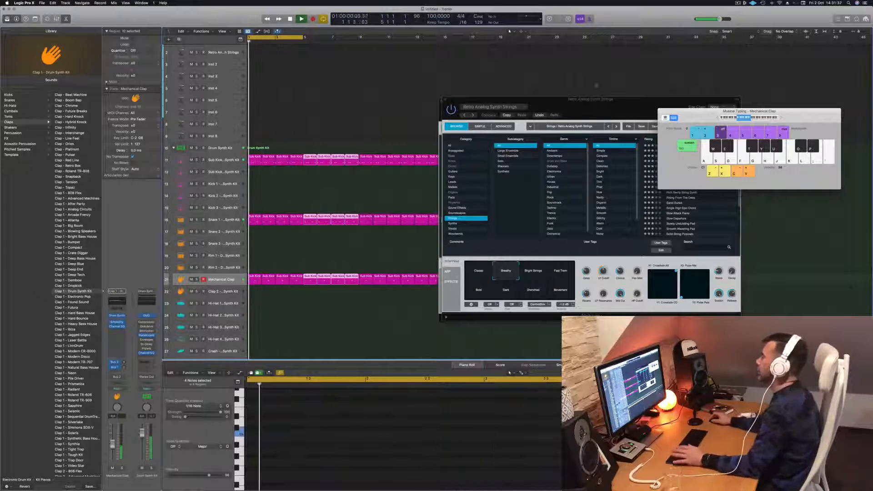
Step: Move the overlapping instrument windows aside and extend the cycle range to bar 17
{"action": "left_click_drag", "start_coordinate": [596, 99], "coordinate": [829, 104]}
{"action": "left_click_drag", "start_coordinate": [632, 99], "coordinate": [704, 101]}
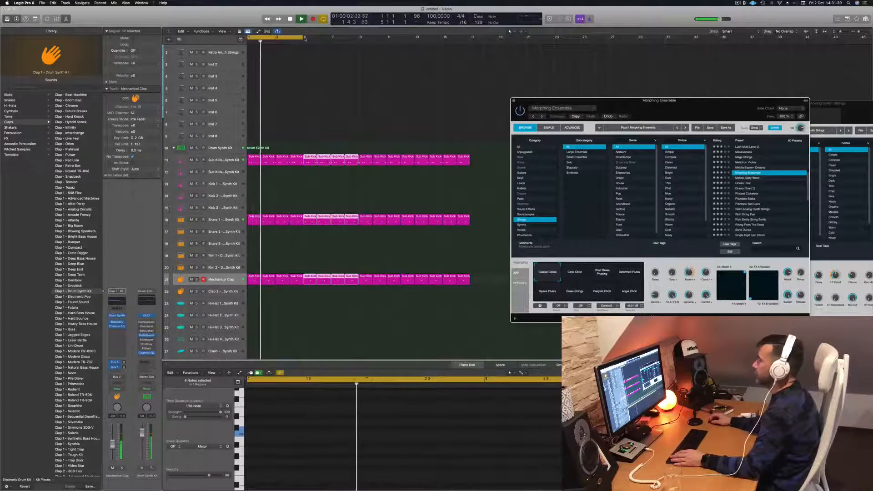
{"action": "left_click_drag", "start_coordinate": [303, 37], "coordinate": [468, 51]}
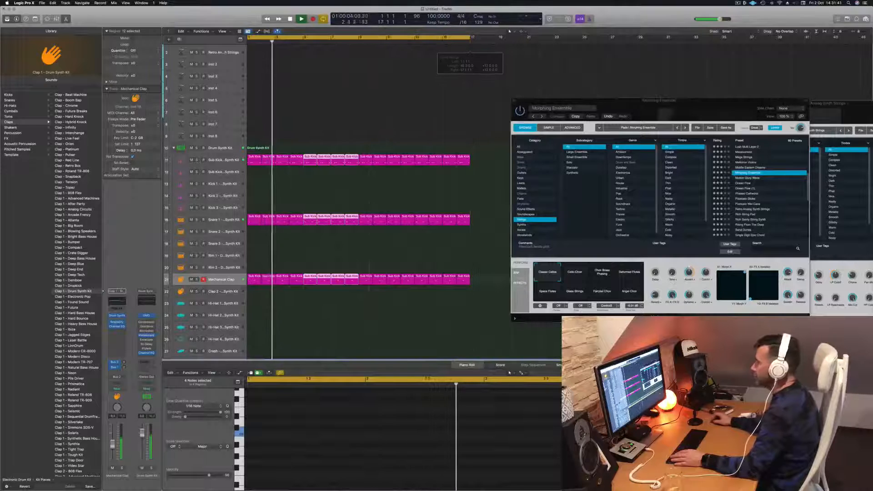
{"action": "scroll", "coordinate": [303, 246], "scroll_direction": "down", "scroll_amount": 3}
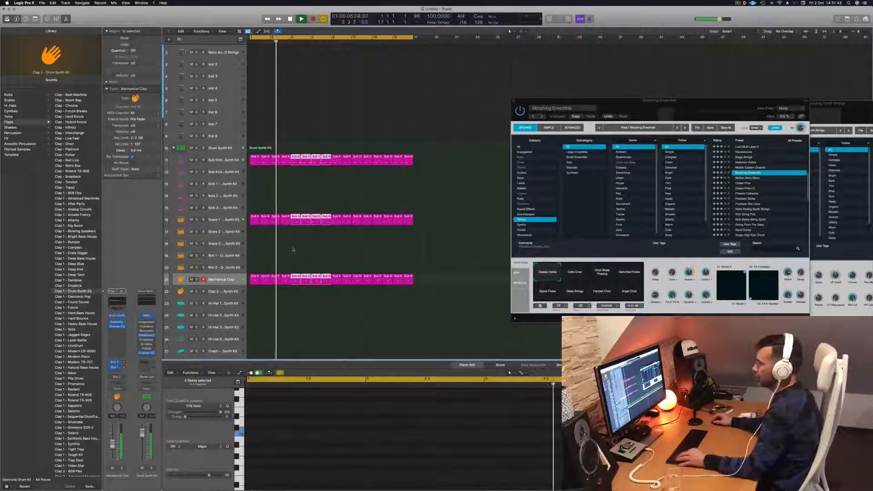
{"action": "scroll", "coordinate": [292, 246], "scroll_direction": "down", "scroll_amount": 2}
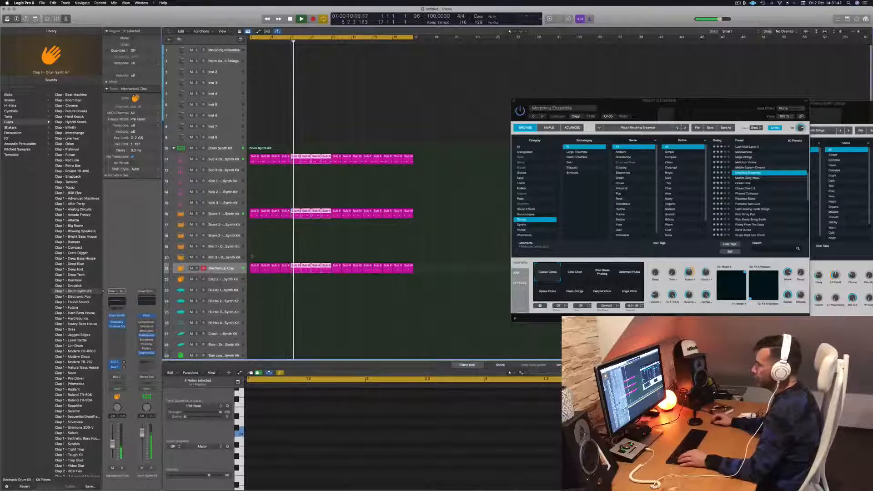
Step: Move the first Mechanical Clap region down to bar 1 of the Ride track and select its note in the Piano Roll
{"action": "left_click", "coordinate": [254, 268]}
{"action": "left_click_drag", "start_coordinate": [255, 269], "coordinate": [253, 344]}
{"action": "scroll", "coordinate": [273, 434], "scroll_direction": "left", "scroll_amount": 5}
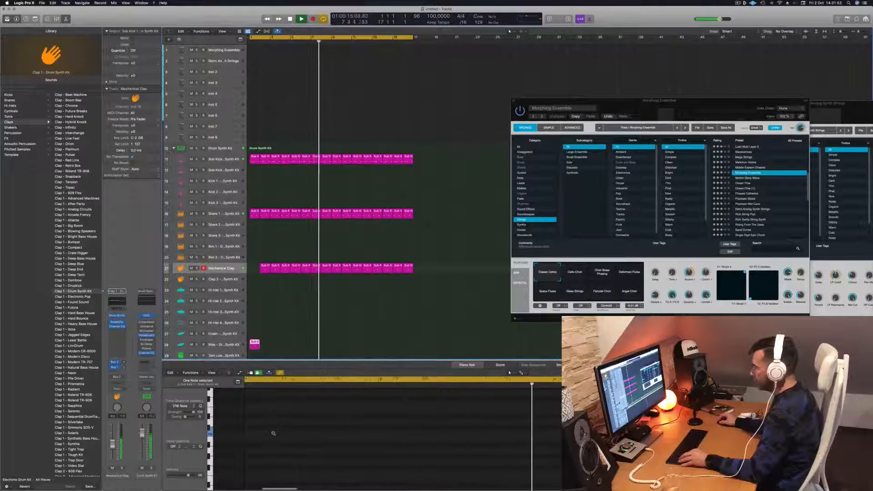
{"action": "scroll", "coordinate": [275, 433], "scroll_direction": "left", "scroll_amount": 6}
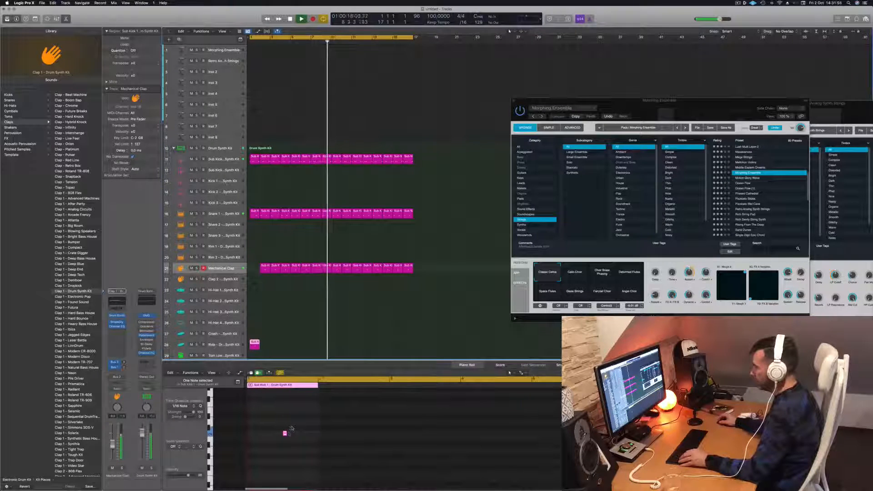
{"action": "left_click", "coordinate": [286, 434]}
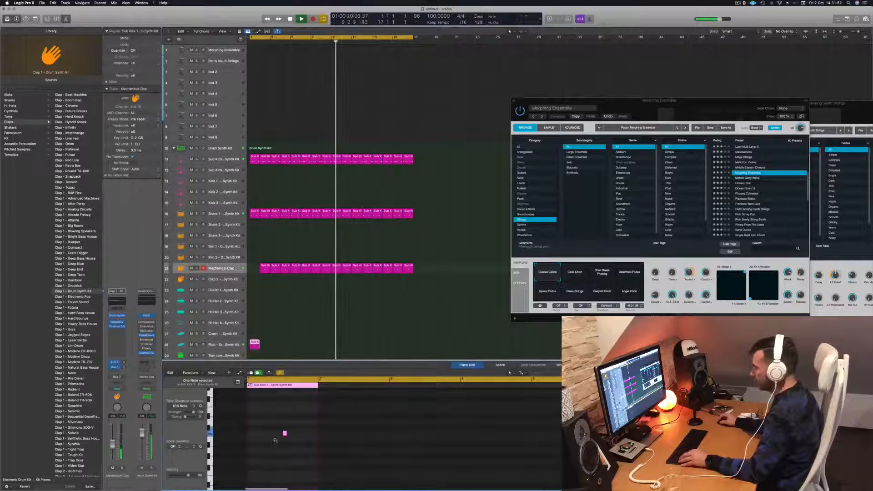
{"action": "scroll", "coordinate": [273, 436], "scroll_direction": "up", "scroll_amount": 5}
{"action": "scroll", "coordinate": [271, 436], "scroll_direction": "down", "scroll_amount": 4}
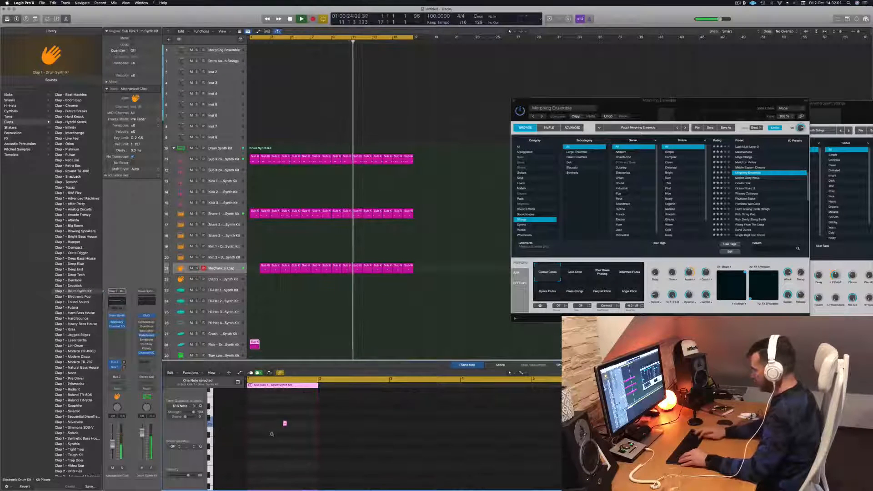
Step: Copy a Mechanical Clap region into the empty first bar of the clap track
{"action": "key", "text": "grave"}
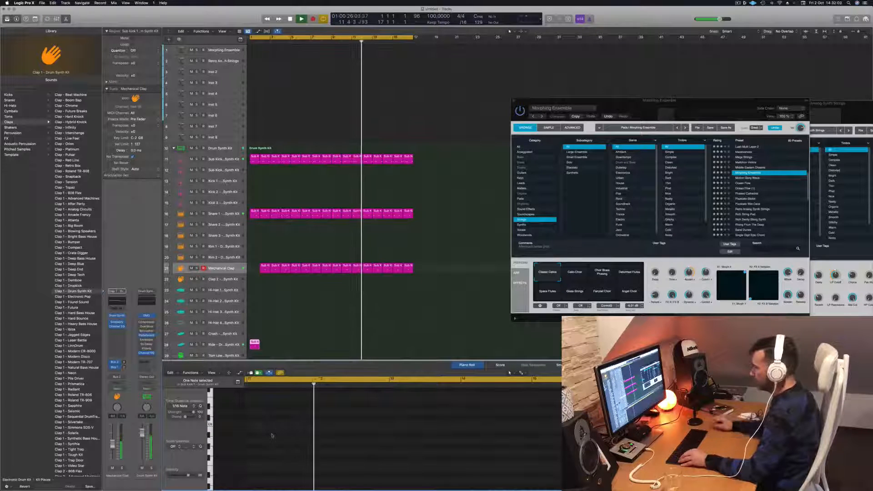
{"action": "left_click", "coordinate": [267, 318]}
{"action": "key", "text": "Return"}
{"action": "left_click_drag", "start_coordinate": [264, 271], "coordinate": [253, 271]}
{"action": "scroll", "coordinate": [256, 331], "scroll_direction": "down", "scroll_amount": 1}
Step: Fill the one-bar Ride region with eight evenly spaced eighth-note hits on the same pitch
{"action": "left_click", "coordinate": [255, 332]}
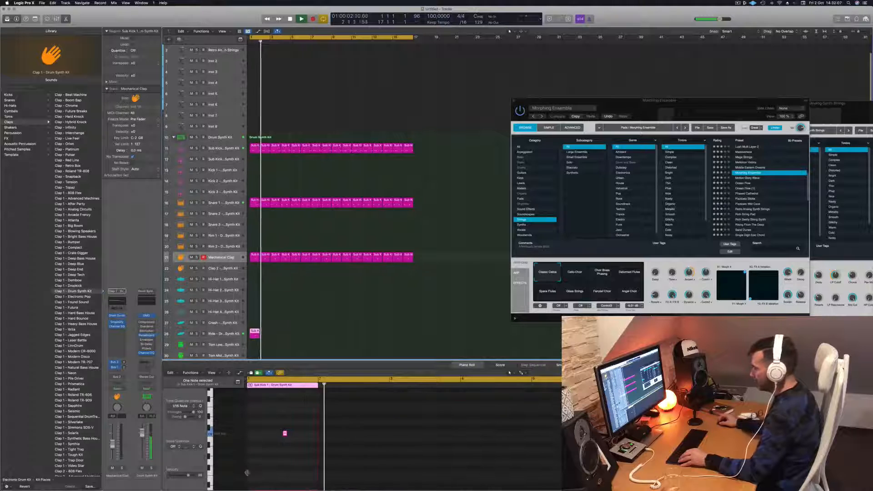
{"action": "key", "text": "Return"}
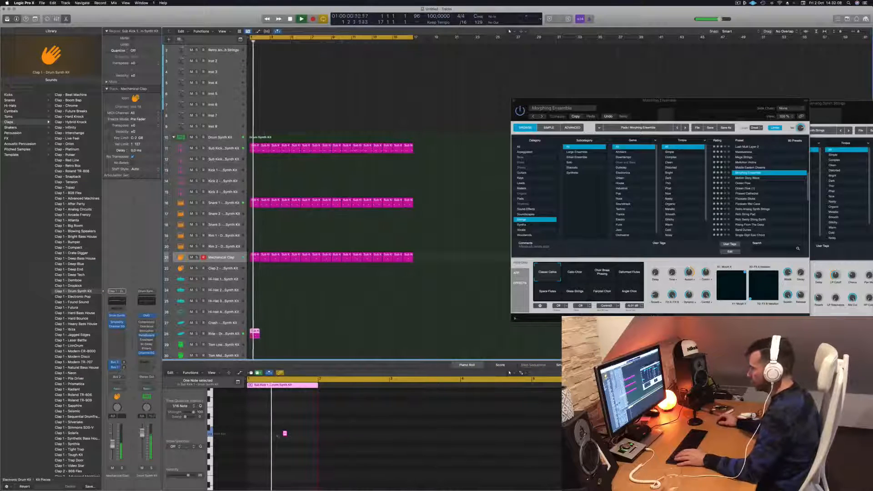
{"action": "key", "text": "space"}
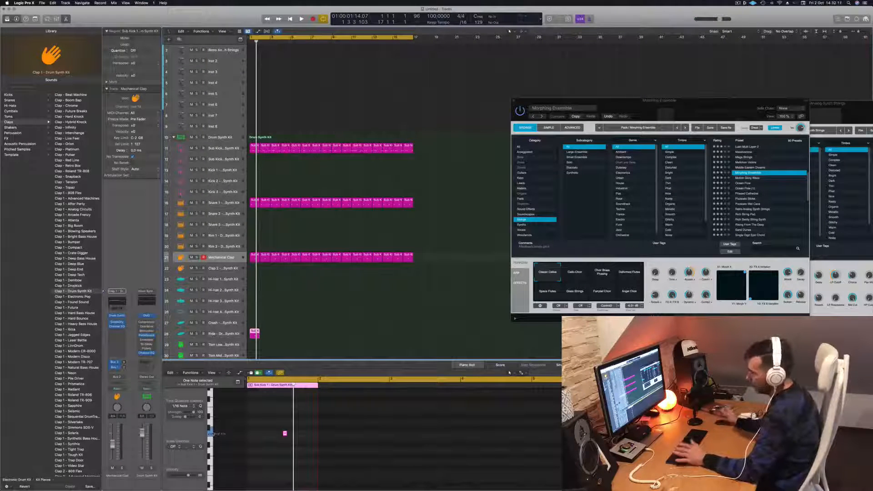
{"action": "key", "text": "space"}
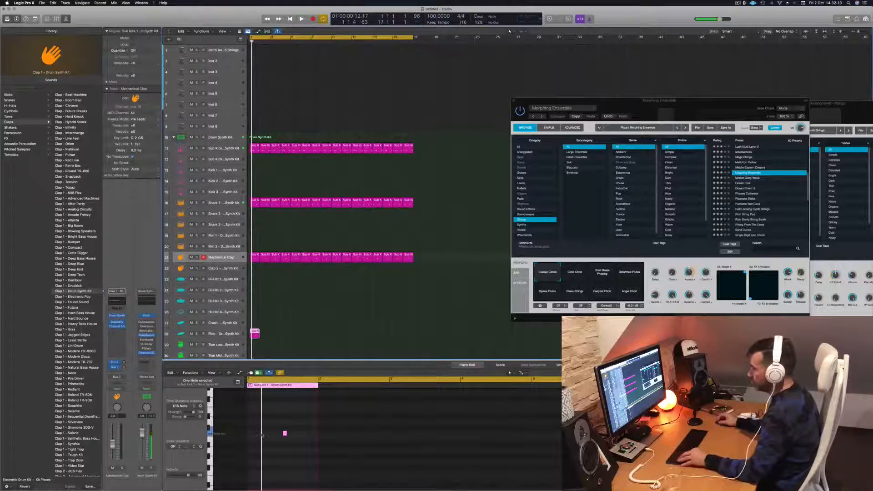
{"action": "scroll", "coordinate": [263, 434], "scroll_direction": "up", "scroll_amount": 2}
{"action": "left_click_drag", "start_coordinate": [329, 423], "coordinate": [291, 438]}
{"action": "scroll", "coordinate": [269, 433], "scroll_direction": "left", "scroll_amount": 2}
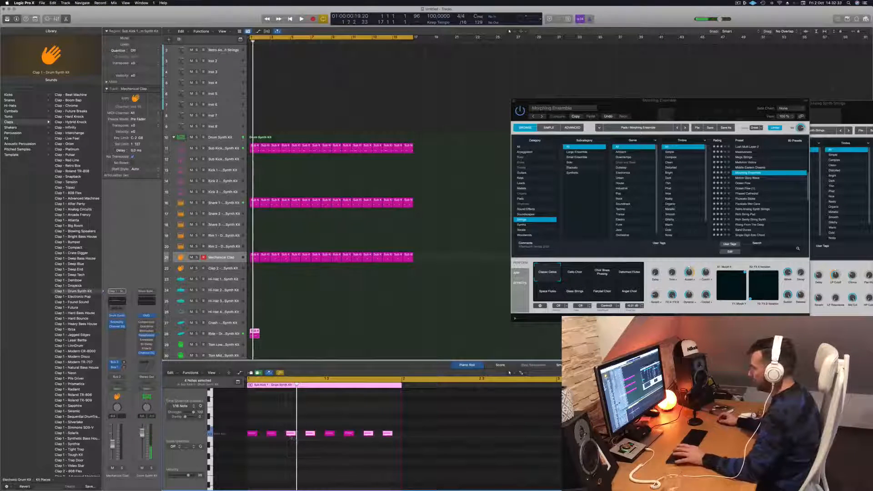
Step: Open the Ride track's Drum Synth and switch its sound from Bell Cymbal to Ride Cymbal
{"action": "left_click", "coordinate": [226, 335]}
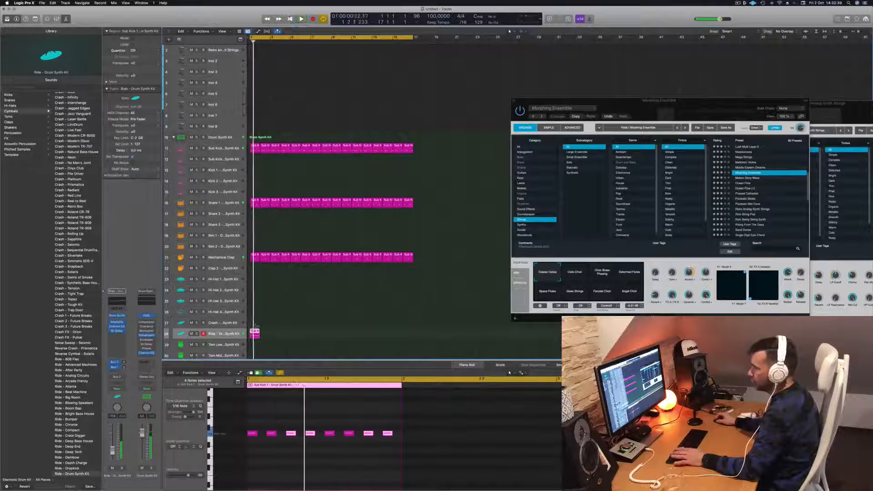
{"action": "left_click", "coordinate": [116, 315]}
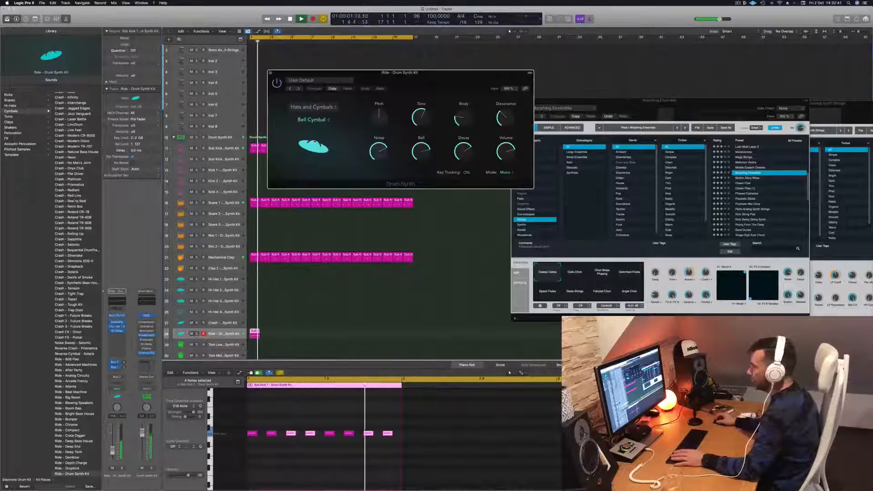
{"action": "left_click_drag", "start_coordinate": [408, 76], "coordinate": [409, 97]}
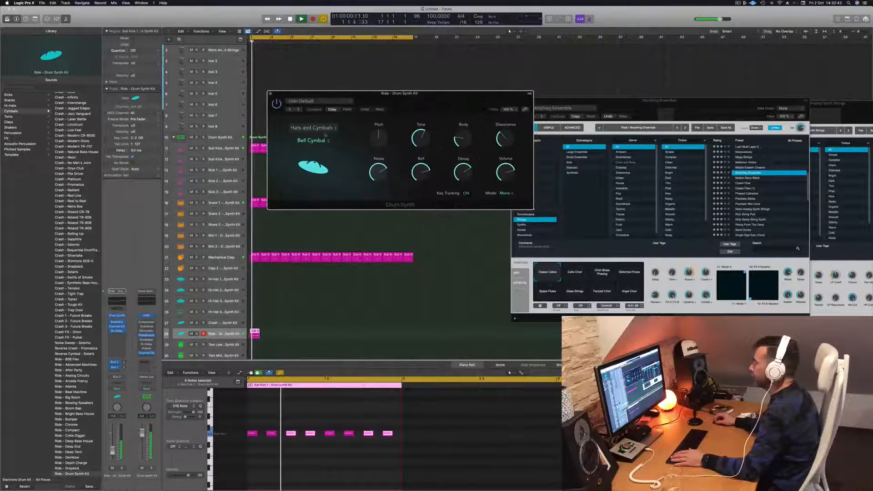
{"action": "left_click", "coordinate": [308, 128]}
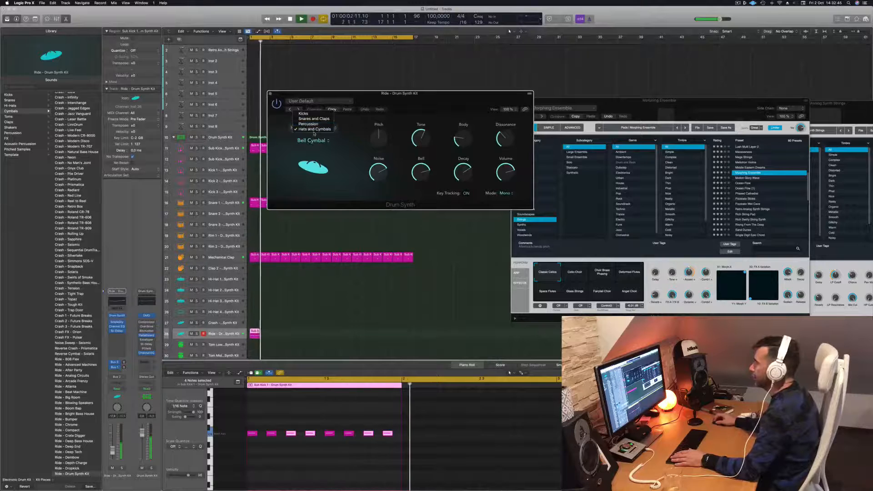
{"action": "left_click", "coordinate": [348, 164]}
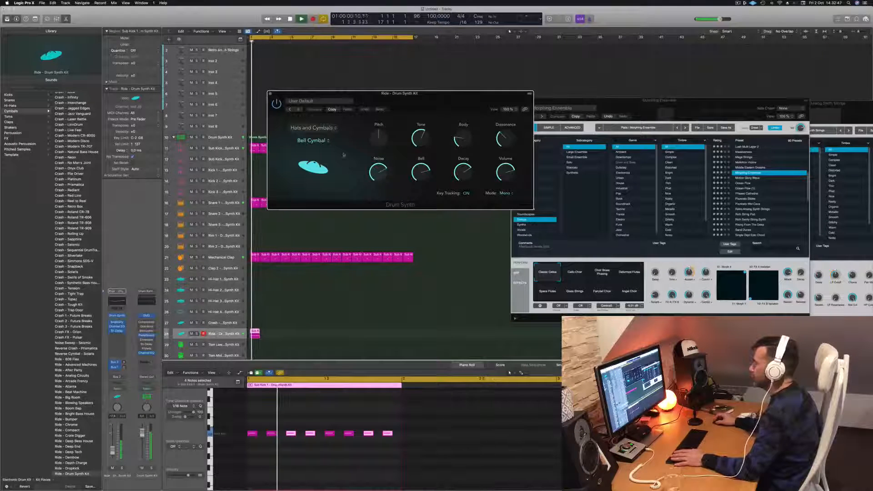
{"action": "left_click", "coordinate": [312, 140]}
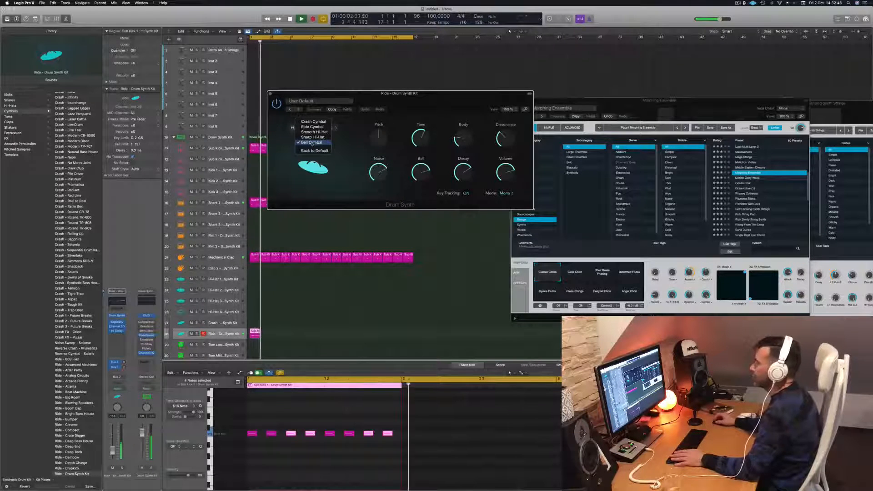
{"action": "left_click", "coordinate": [312, 127]}
{"action": "key", "text": "space"}
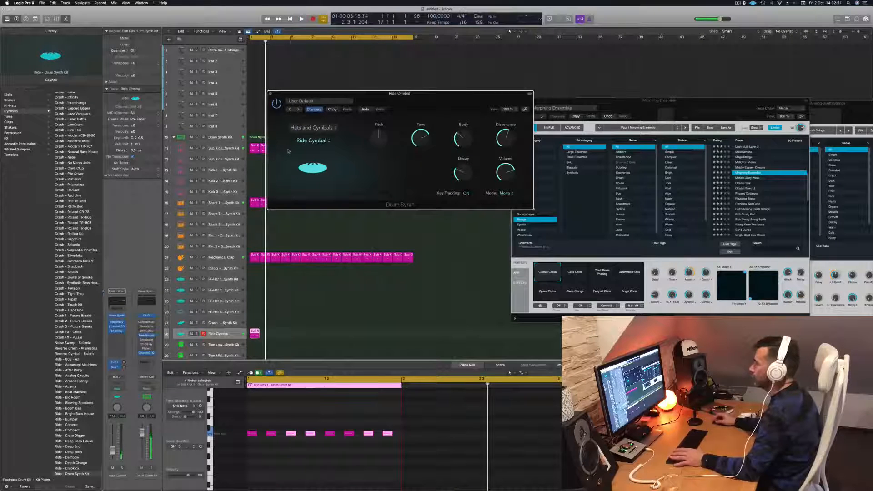
Step: Try different Pitch settings on the Ride Cymbal during playback
{"action": "key", "text": "space"}
{"action": "key", "text": "space"}
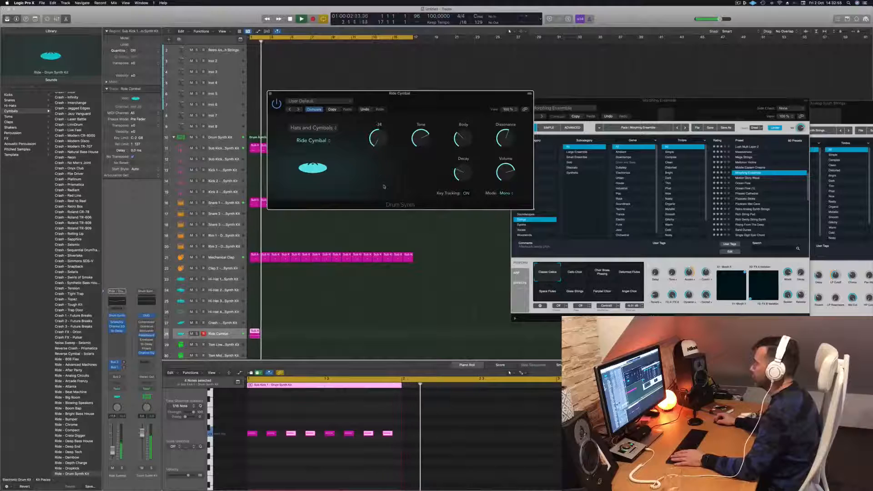
{"action": "key", "text": "space"}
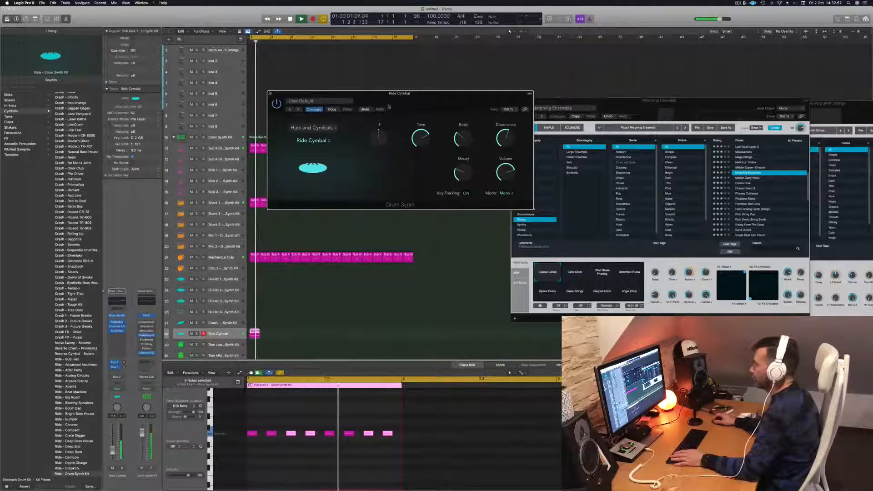
{"action": "key", "text": "space"}
{"action": "key", "text": "space"}
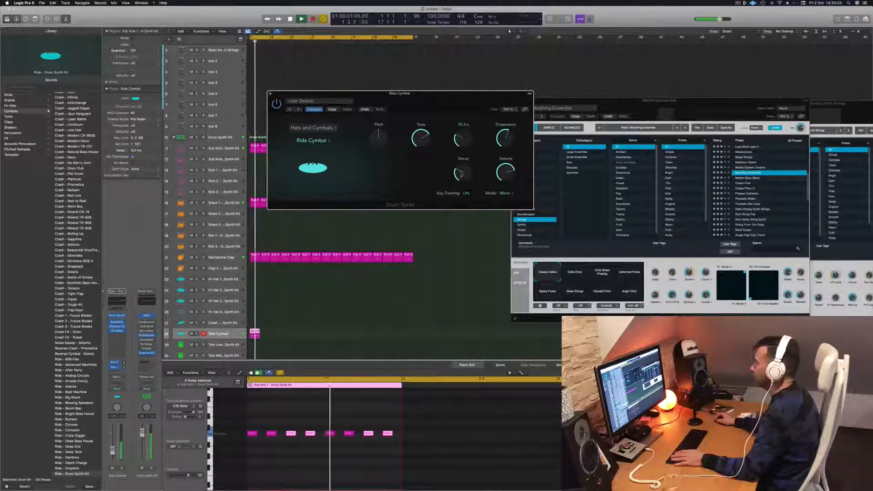
Step: Lower the Ride Cymbal's Body, raise its Decay and lower its Pitch slightly during playback
{"action": "key", "text": "space"}
{"action": "key", "text": "space"}
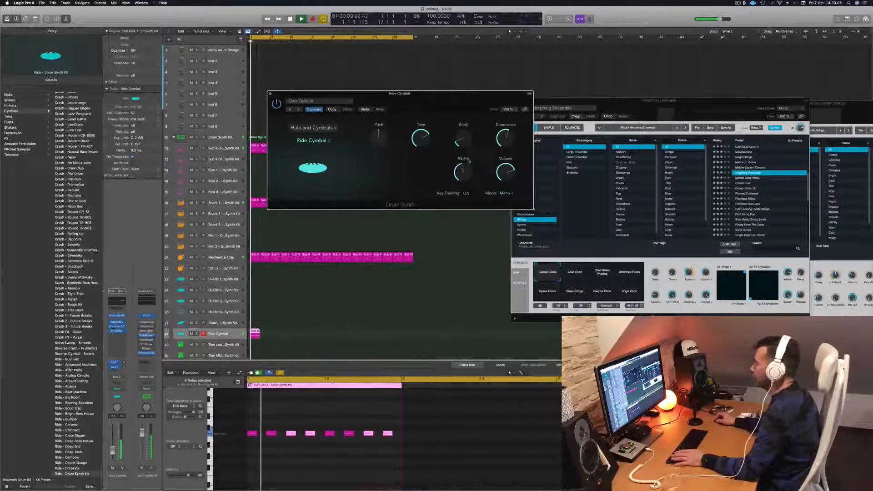
{"action": "left_click_drag", "start_coordinate": [469, 167], "coordinate": [468, 176]}
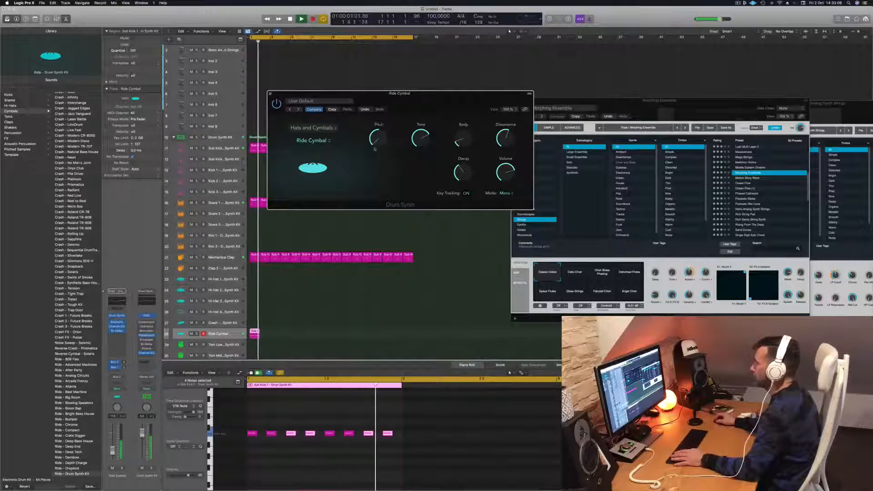
{"action": "key", "text": "space"}
{"action": "key", "text": "space"}
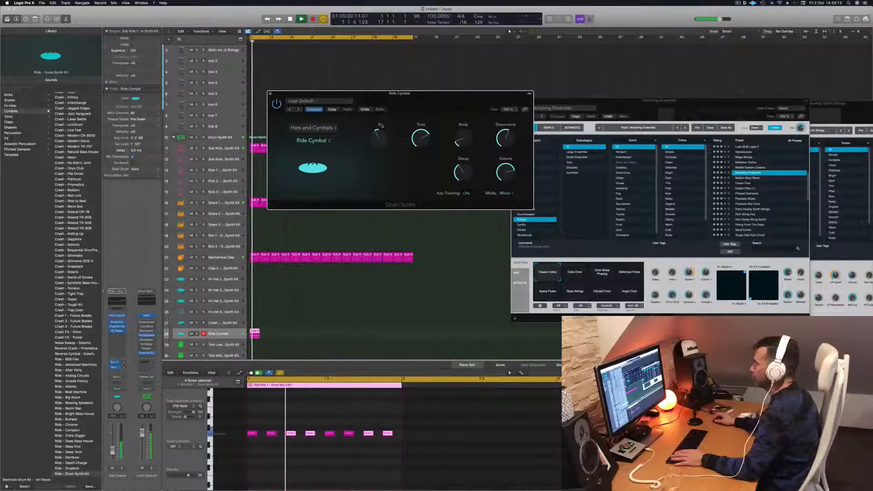
Step: Move the synth window aside, repeat the Ride Cymbal region to fill four bars, and start playback
{"action": "left_click", "coordinate": [336, 285]}
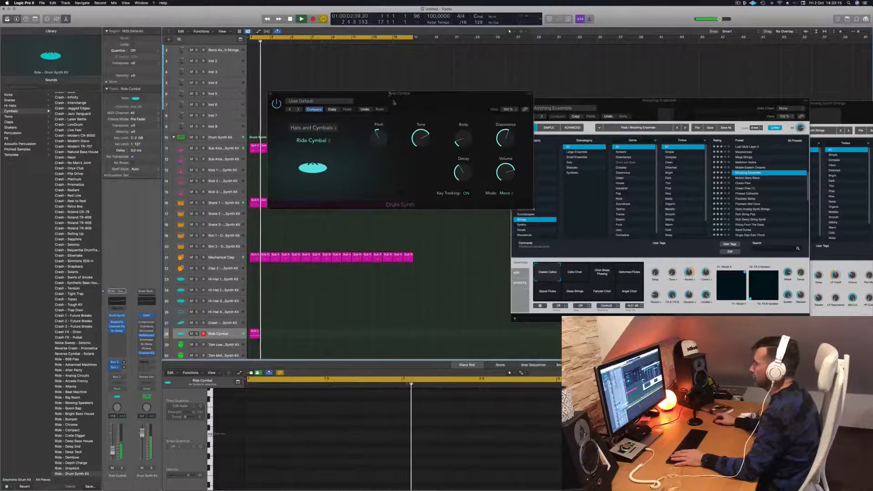
{"action": "left_click_drag", "start_coordinate": [393, 102], "coordinate": [508, 90]}
{"action": "key", "text": "space"}
{"action": "left_click", "coordinate": [254, 333]}
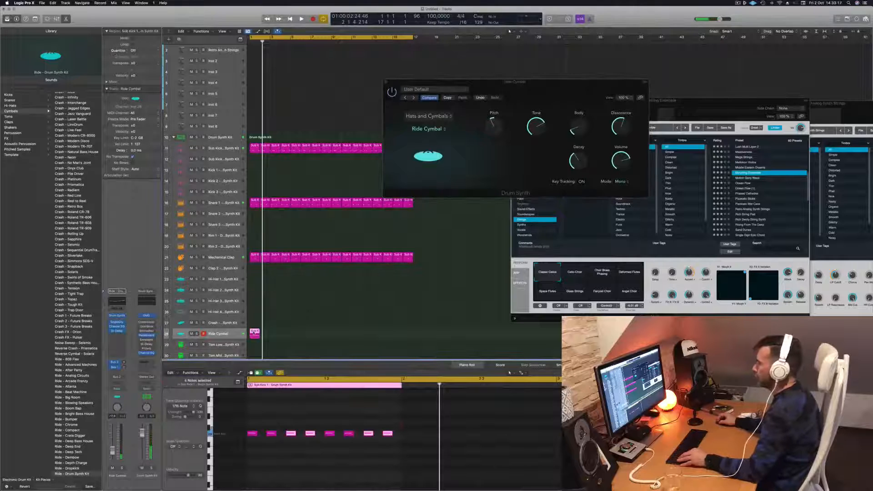
{"action": "left_click_drag", "start_coordinate": [264, 333], "coordinate": [265, 333]}
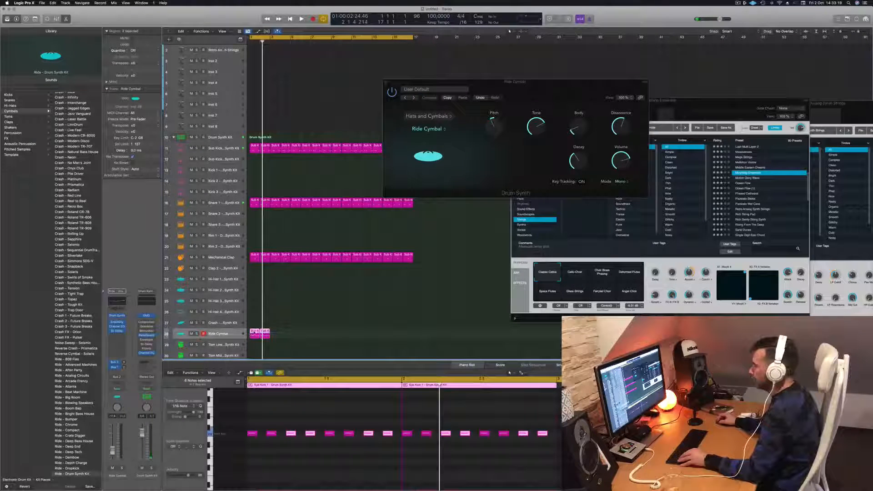
{"action": "key", "text": "space"}
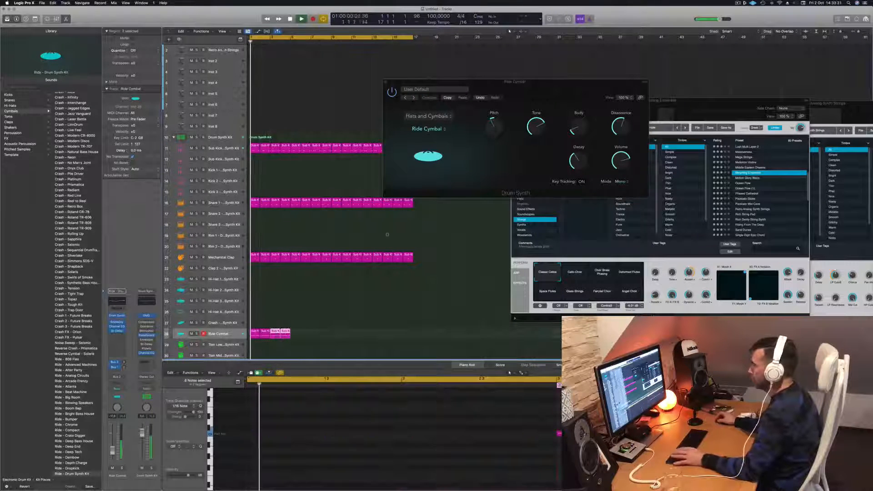
Step: Lower the Ride Cymbal's Pitch further during playback and reposition its synth window
{"action": "left_click_drag", "start_coordinate": [493, 124], "coordinate": [494, 145]}
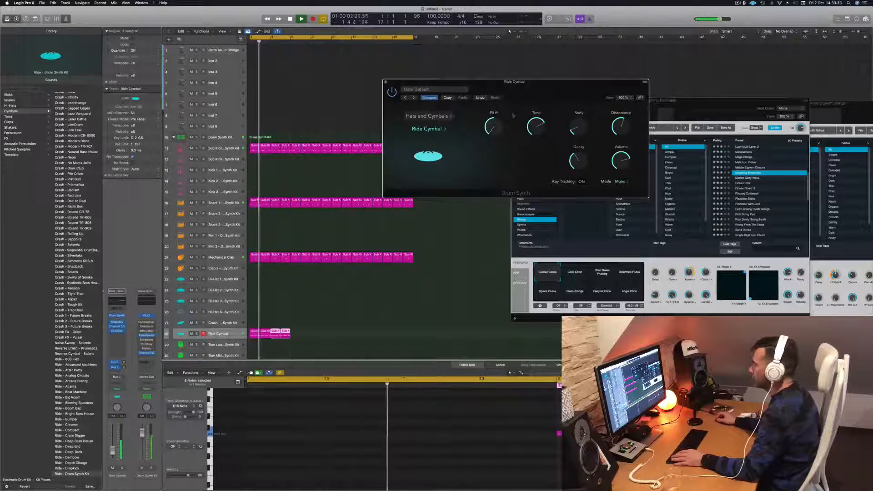
{"action": "left_click_drag", "start_coordinate": [526, 93], "coordinate": [373, 155]}
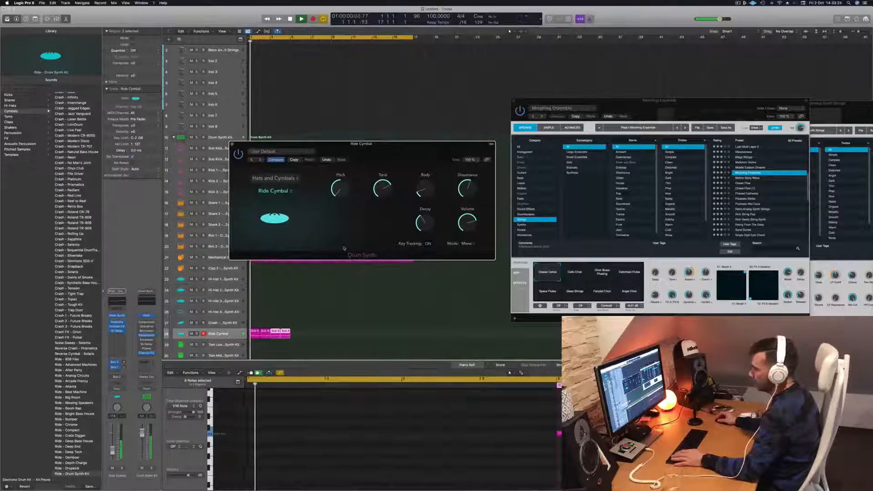
{"action": "left_click_drag", "start_coordinate": [112, 451], "coordinate": [112, 453]}
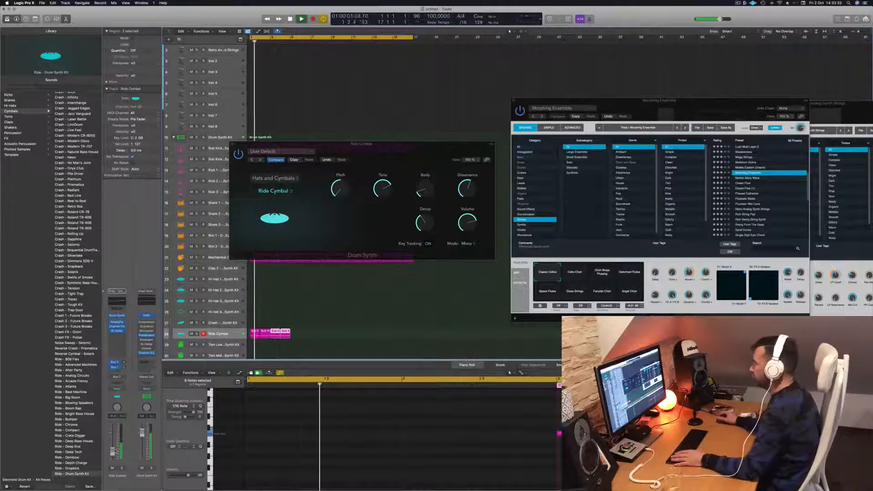
{"action": "left_click_drag", "start_coordinate": [397, 149], "coordinate": [627, 142]}
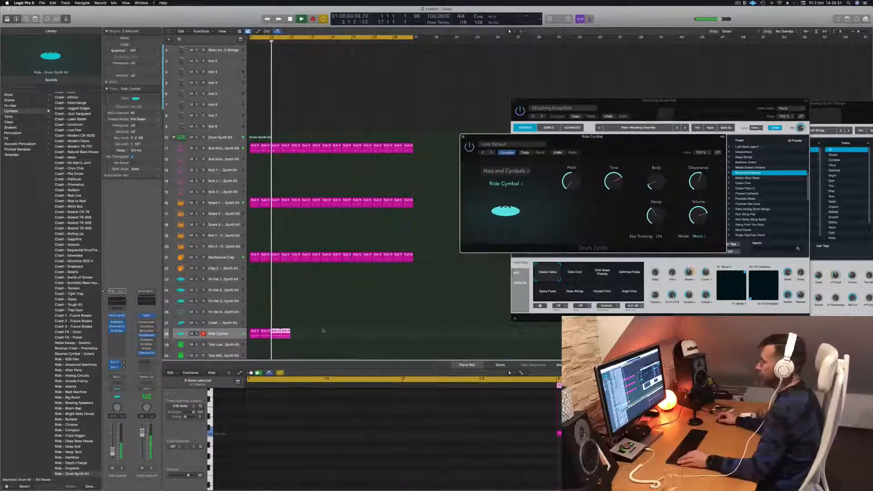
{"action": "left_click_drag", "start_coordinate": [257, 336], "coordinate": [332, 338]}
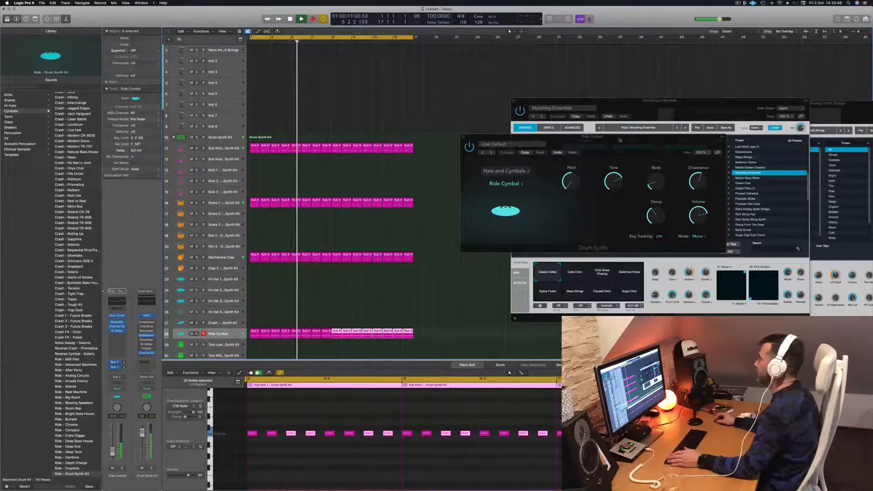
Step: Restart the beat with all Ride Cymbal regions selected and close the Ride Cymbal synth window
{"action": "left_click_drag", "start_coordinate": [631, 137], "coordinate": [567, 109]}
{"action": "key", "text": "space"}
{"action": "key", "text": "space"}
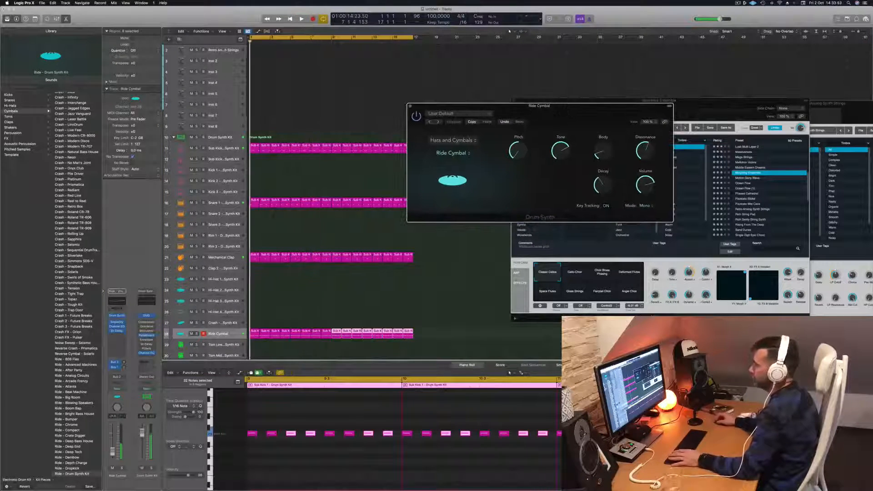
{"action": "left_click", "coordinate": [197, 333]}
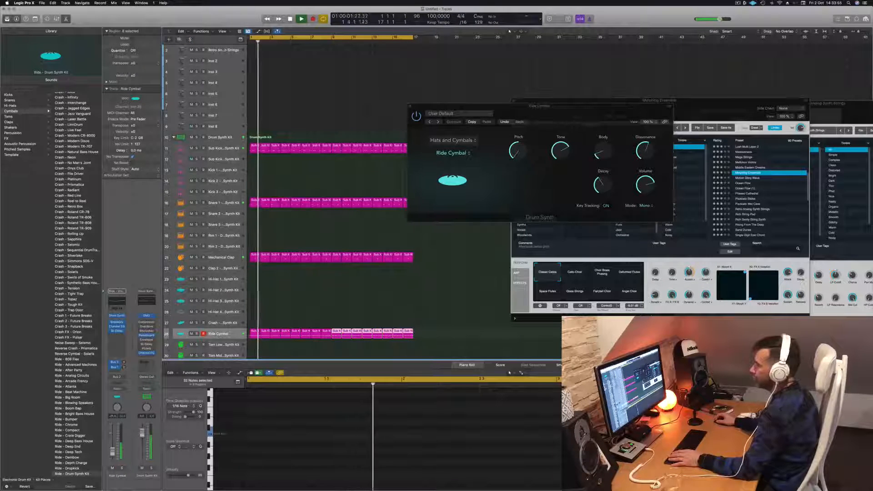
{"action": "left_click", "coordinate": [215, 334]}
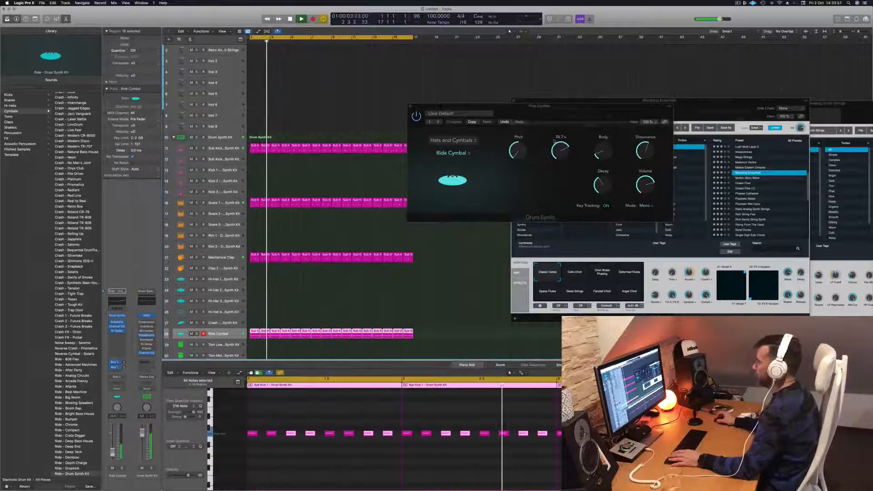
{"action": "left_click_drag", "start_coordinate": [575, 107], "coordinate": [539, 116]}
{"action": "left_click", "coordinate": [374, 117]}
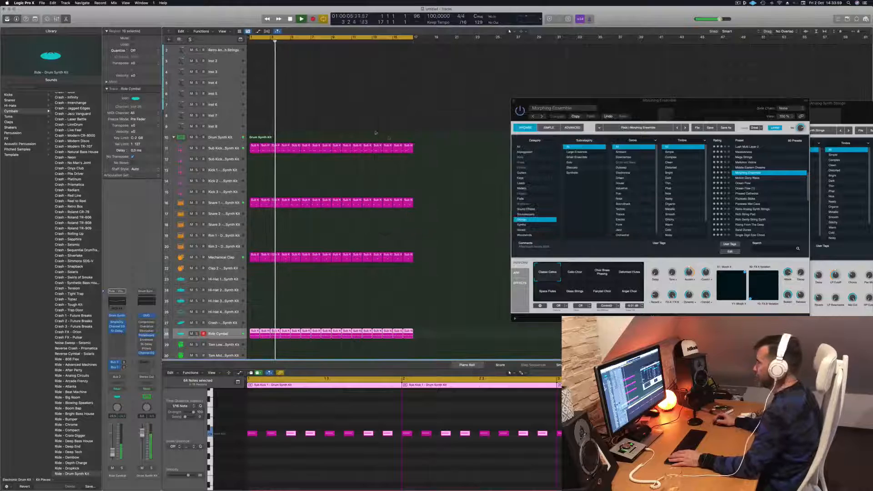
Step: Select the Retro Analog Synth Strings track and restart playback from the beginning
{"action": "left_click_drag", "start_coordinate": [591, 100], "coordinate": [594, 101]}
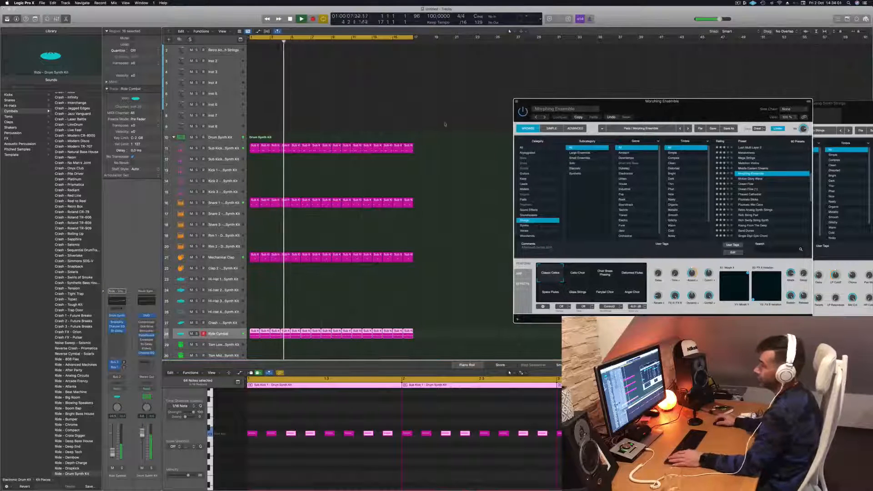
{"action": "scroll", "coordinate": [438, 106], "scroll_direction": "up", "scroll_amount": 2}
{"action": "scroll", "coordinate": [359, 111], "scroll_direction": "down", "scroll_amount": 1}
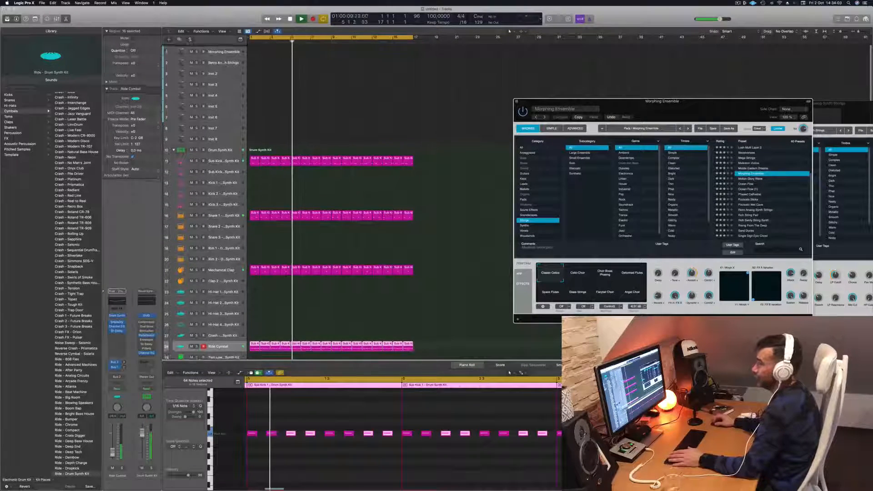
{"action": "left_click", "coordinate": [221, 61]}
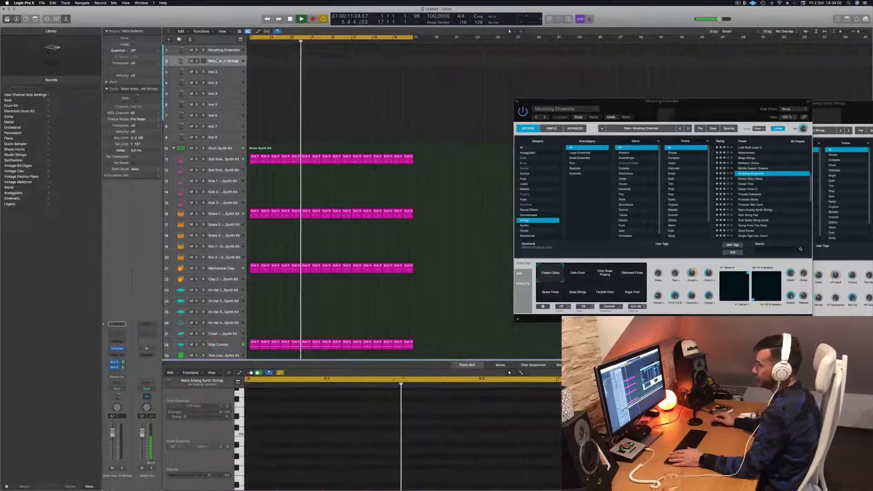
{"action": "key", "text": "Return"}
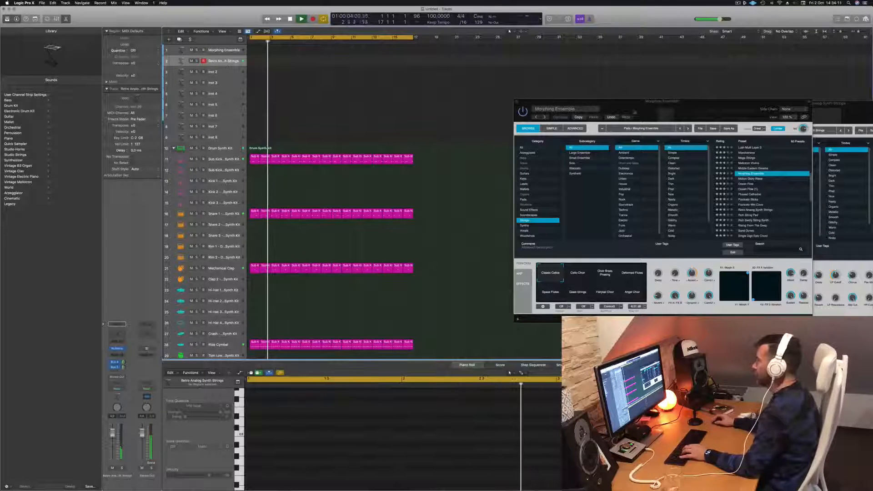
Step: Open the Musical Typing keyboard and arrange it and the Morphing Ensemble window so both are accessible
{"action": "left_click_drag", "start_coordinate": [650, 108], "coordinate": [425, 175]}
{"action": "key", "text": "super+k"}
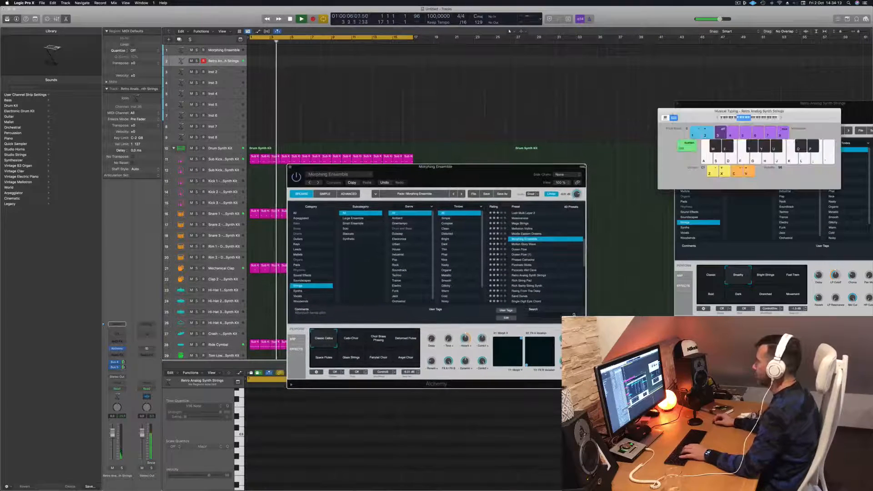
{"action": "left_click_drag", "start_coordinate": [695, 113], "coordinate": [577, 113]}
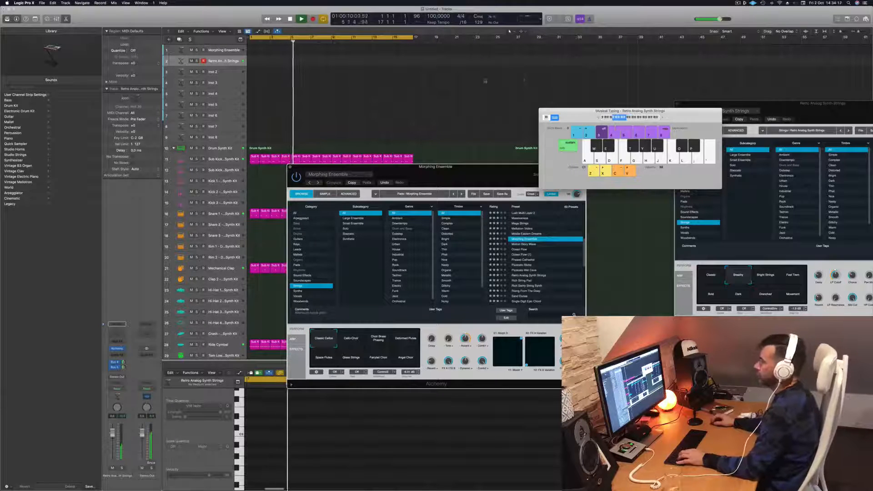
{"action": "left_click_drag", "start_coordinate": [602, 117], "coordinate": [467, 71]}
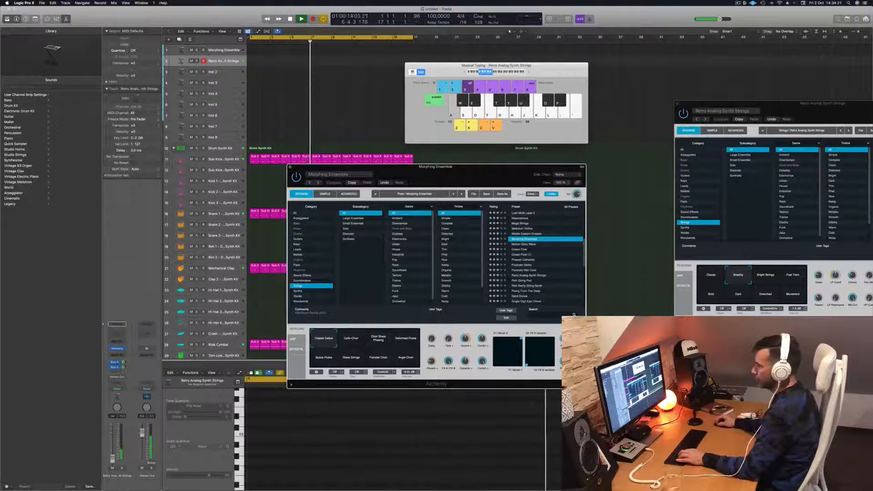
Step: Rehearse a repeated A-key note on the strings over the beat while raising the track's volume slightly
{"action": "key", "text": "a"}
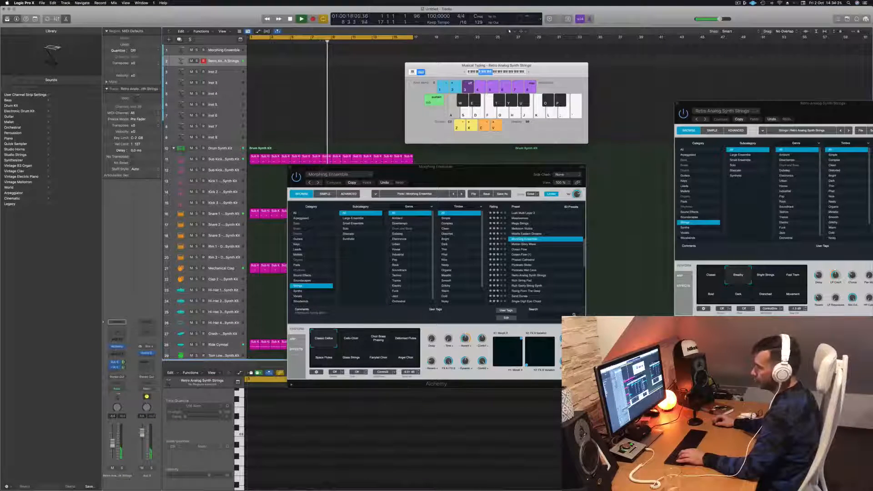
{"action": "key", "text": "a"}
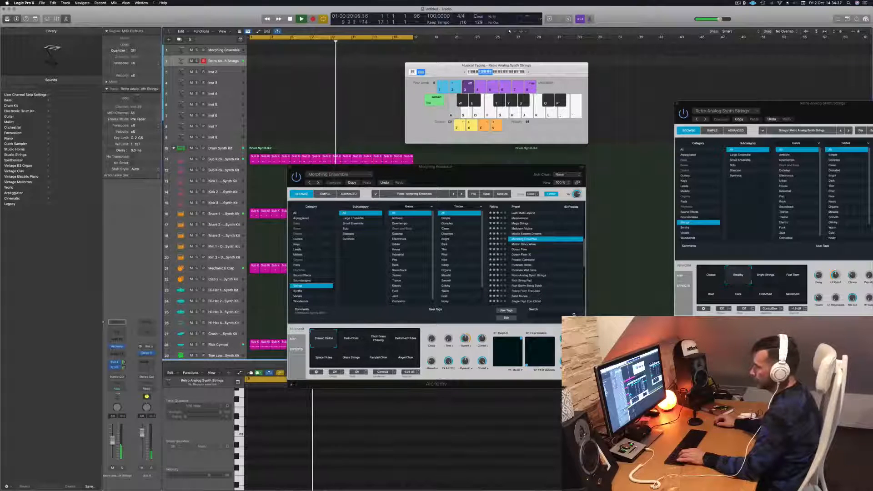
{"action": "key", "text": "a"}
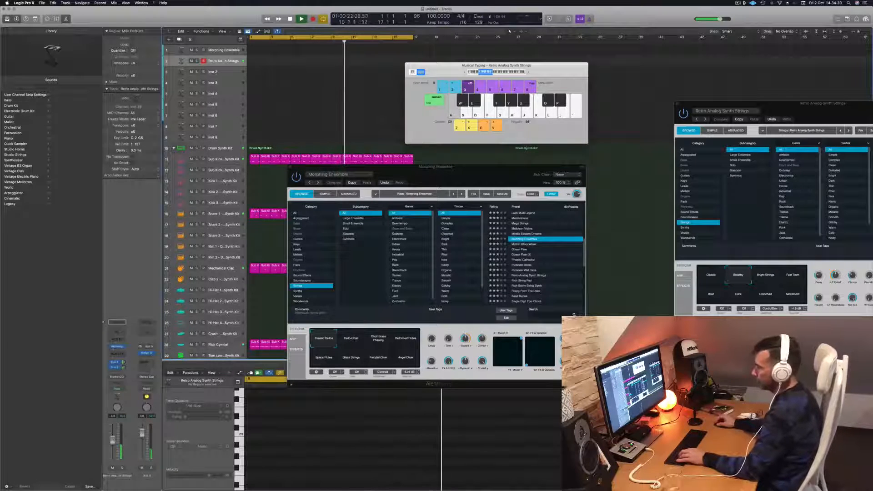
{"action": "left_click_drag", "start_coordinate": [113, 440], "coordinate": [113, 438]}
{"action": "key", "text": "a"}
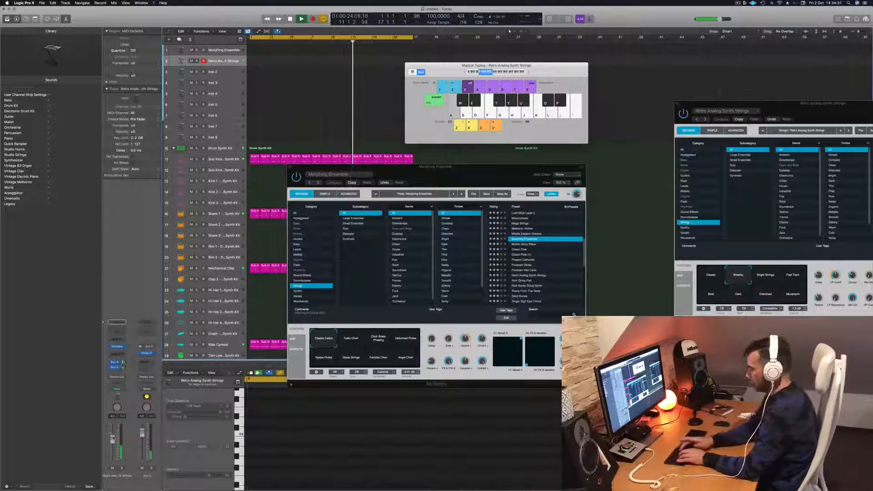
Step: Record the repeated single-note part on the Retro Analog Synth Strings track over the running beat
{"action": "key", "text": "r"}
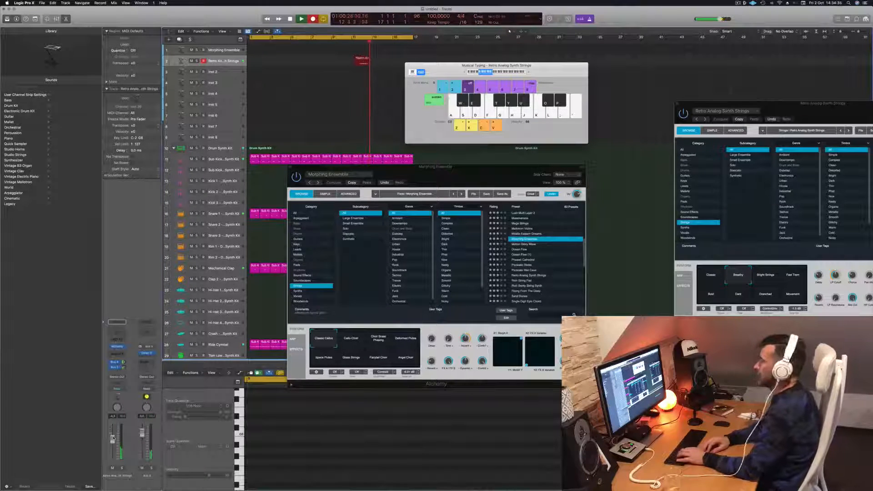
{"action": "key", "text": "a"}
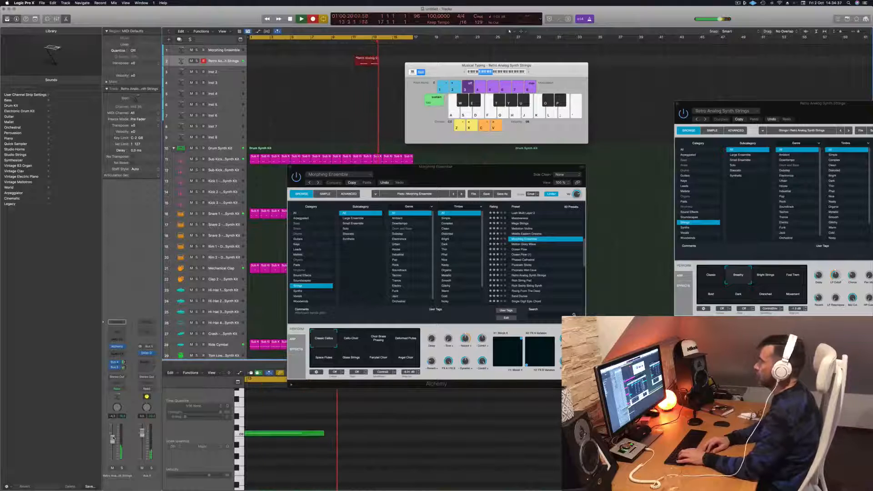
{"action": "key", "text": "a"}
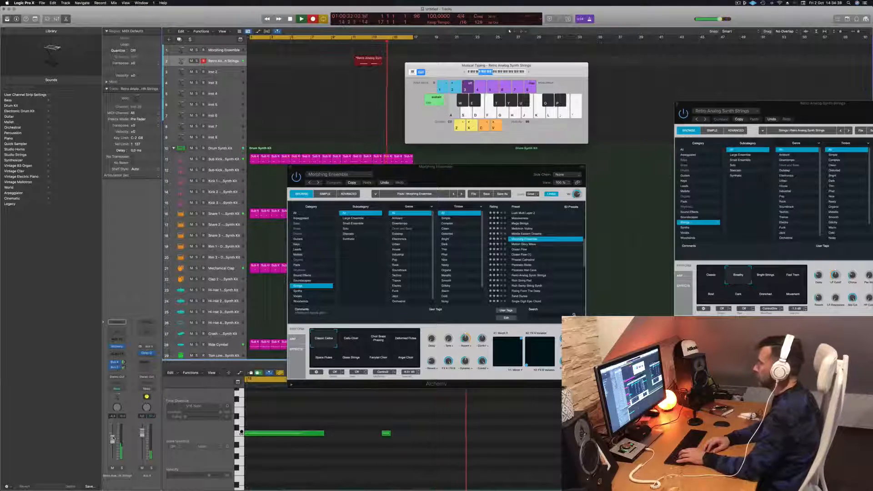
{"action": "key", "text": "a"}
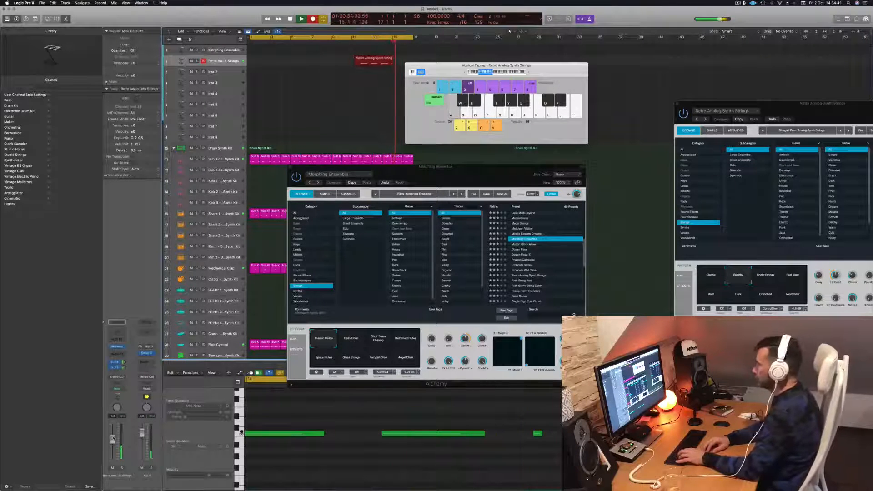
{"action": "key", "text": "space"}
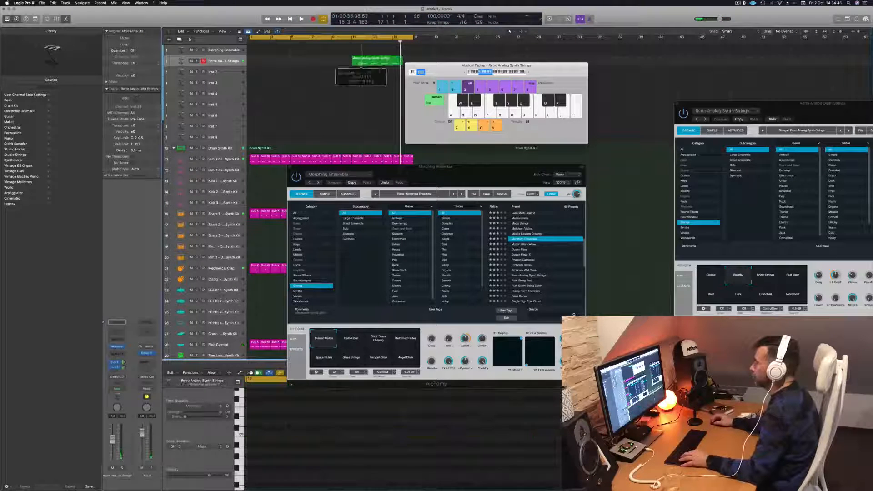
Step: Cut off and delete the leading section of the recorded strings region, and move the remaining part to bar 1
{"action": "left_click", "coordinate": [361, 65]}
{"action": "left_click", "coordinate": [478, 158]}
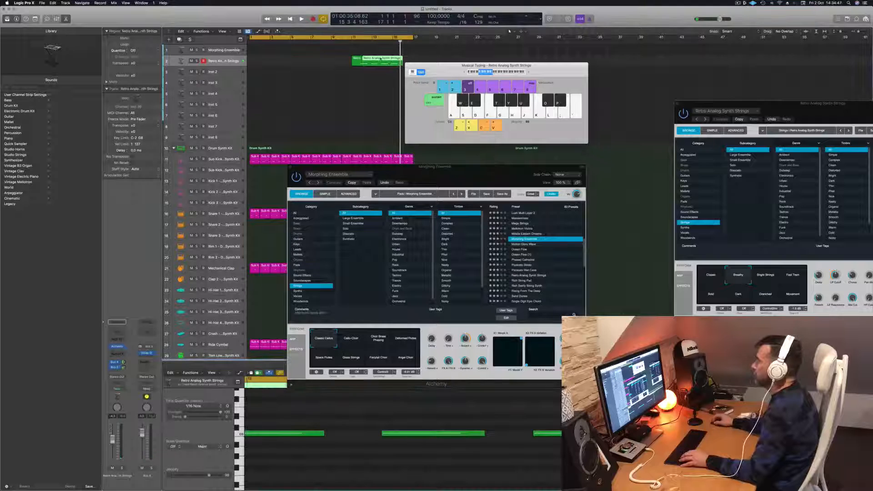
{"action": "key", "text": "Delete"}
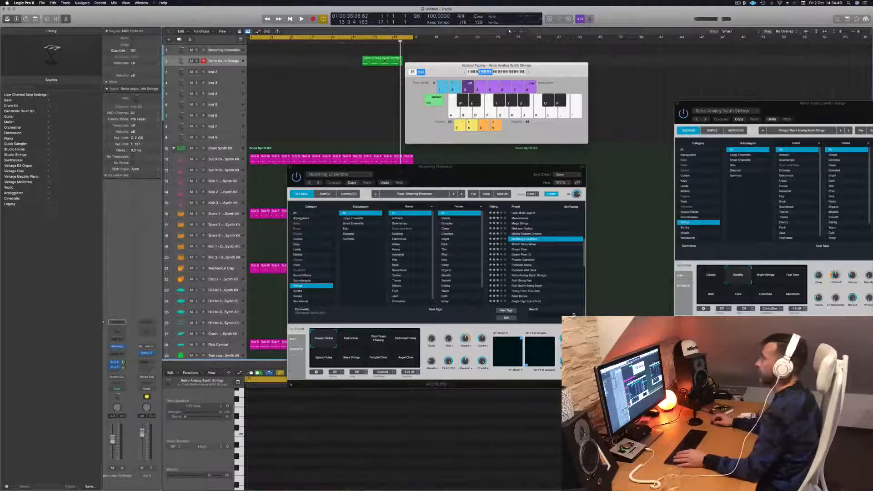
{"action": "left_click_drag", "start_coordinate": [386, 60], "coordinate": [273, 60]}
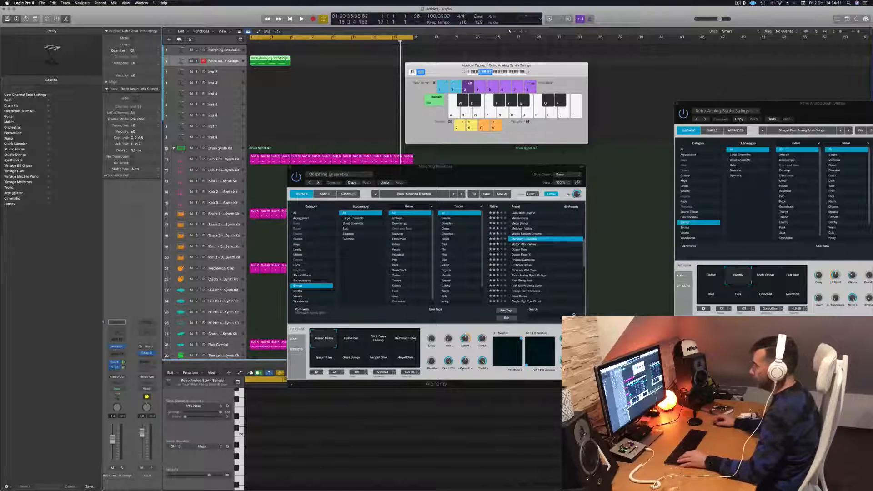
{"action": "left_click", "coordinate": [271, 59]}
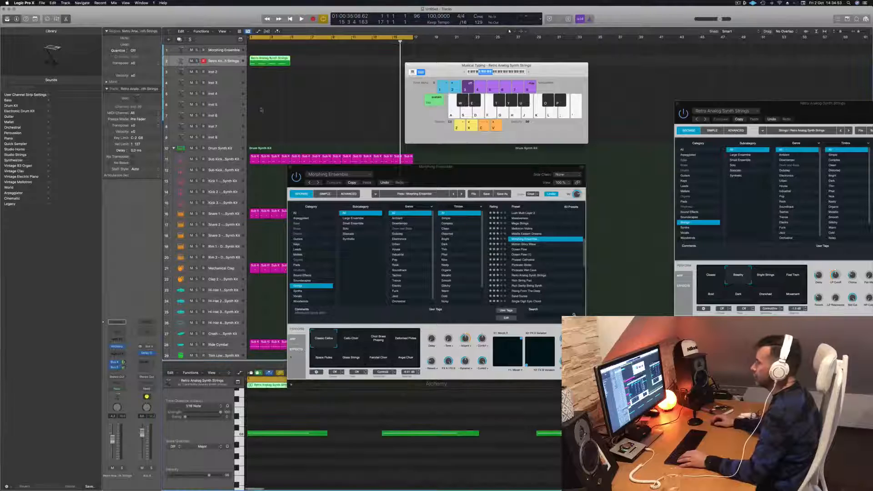
Step: Fit more of the strings notes into the Piano Roll and play the part back from the beginning
{"action": "key", "text": "super+a"}
{"action": "left_click", "coordinate": [352, 459]}
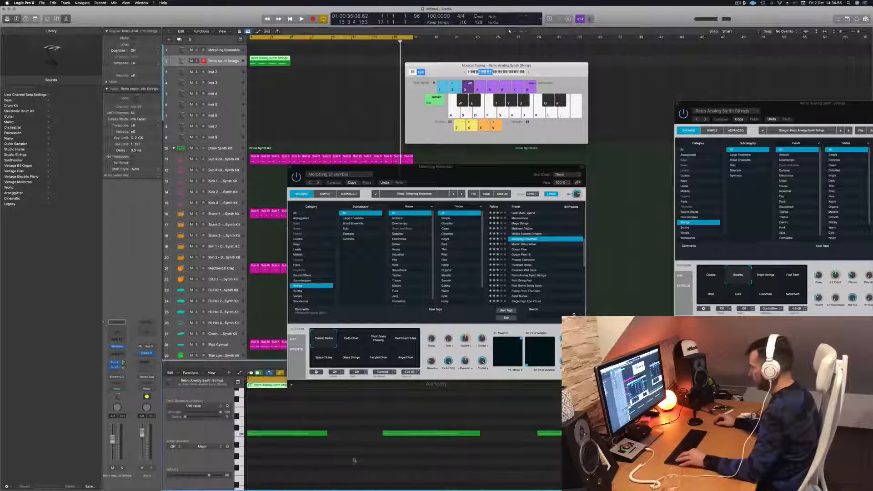
{"action": "key", "text": "super+Left"}
{"action": "key", "text": "Return"}
{"action": "key", "text": "space"}
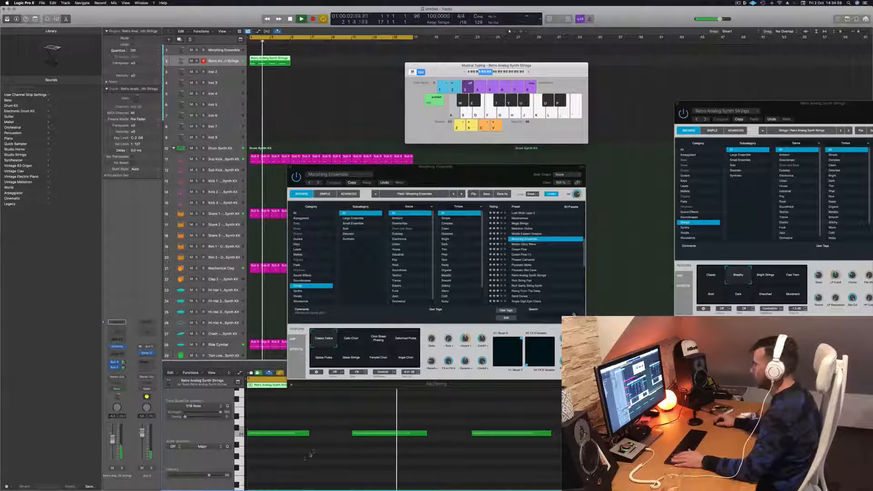
{"action": "key", "text": "space"}
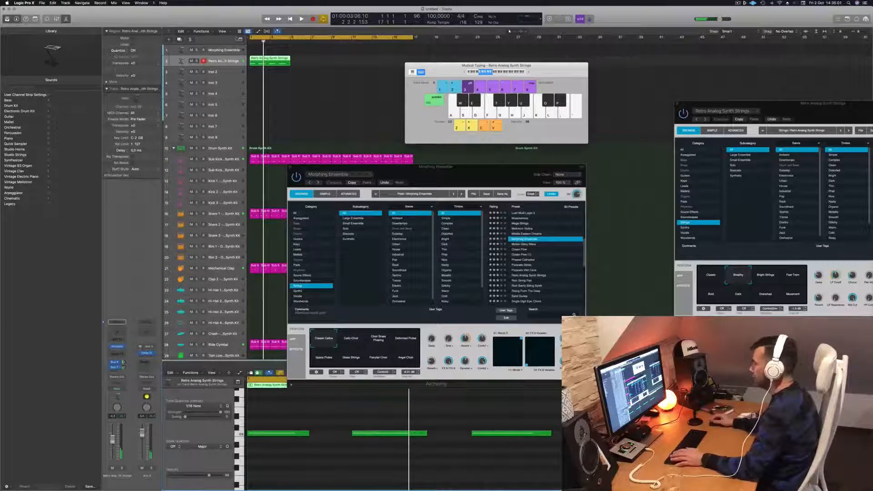
{"action": "key", "text": "Return"}
{"action": "key", "text": "space"}
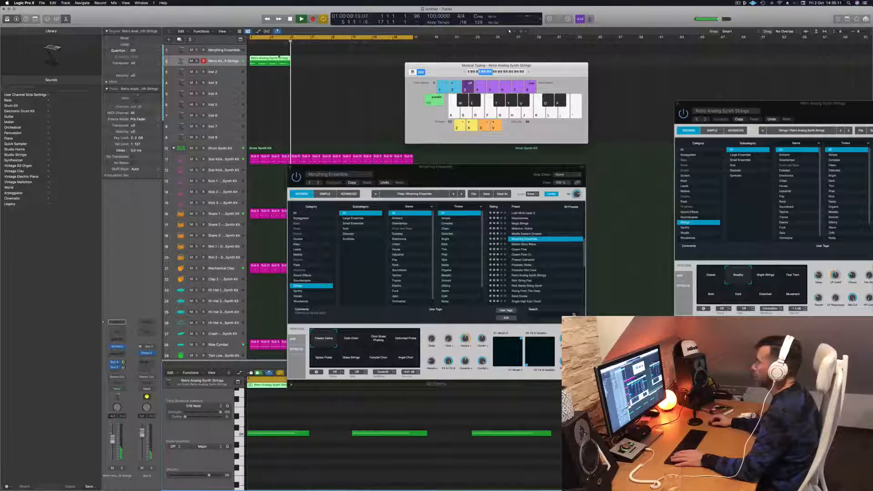
Step: Repeat the four-bar Retro Analog Synth Strings region to fill 16 bars and move the Musical Typing keyboard aside
{"action": "key", "text": "space"}
{"action": "left_click_drag", "start_coordinate": [262, 60], "coordinate": [303, 64]}
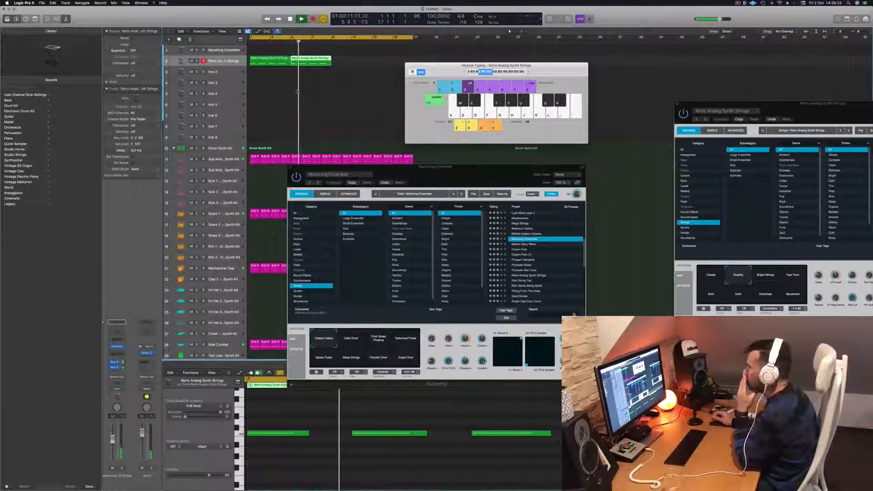
{"action": "left_click", "coordinate": [266, 59], "text": "shift"}
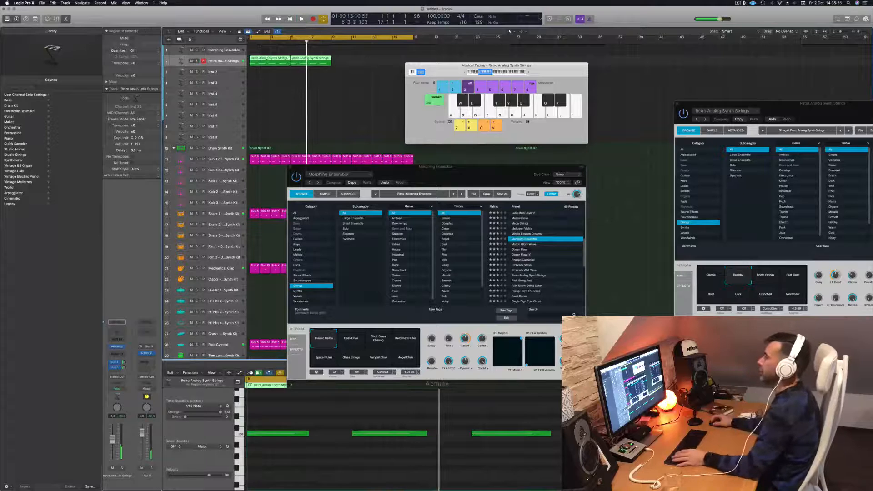
{"action": "left_click_drag", "start_coordinate": [266, 59], "coordinate": [352, 67]}
{"action": "left_click_drag", "start_coordinate": [460, 68], "coordinate": [592, 85]}
{"action": "left_click", "coordinate": [335, 97]}
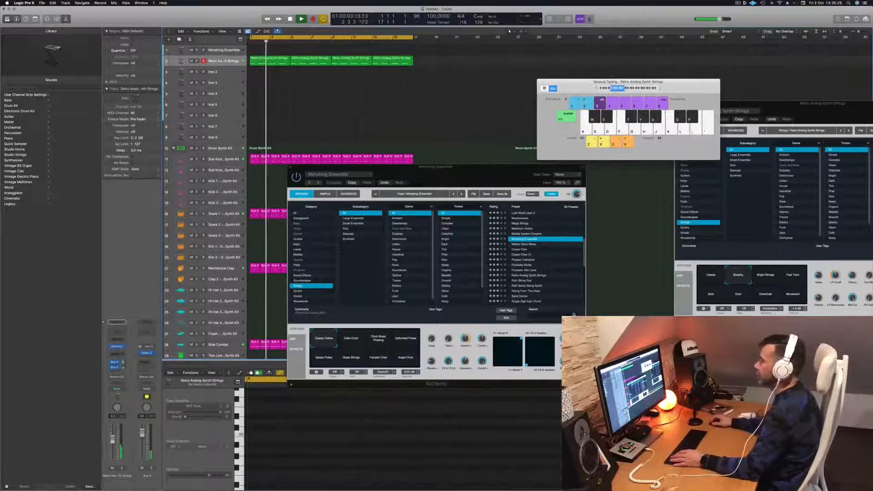
{"action": "left_click", "coordinate": [222, 62]}
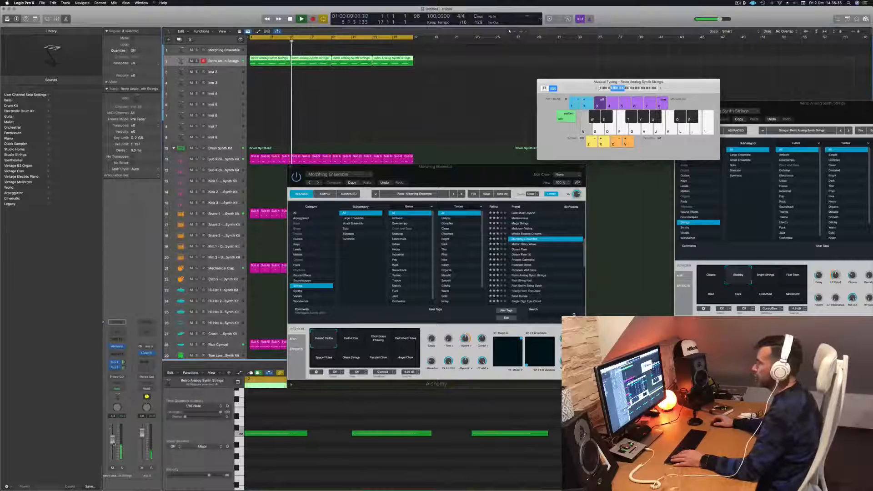
Step: Select the Morphing Ensemble track and reposition its reopened Alchemy window over the arrangement
{"action": "left_click_drag", "start_coordinate": [370, 166], "coordinate": [503, 126]}
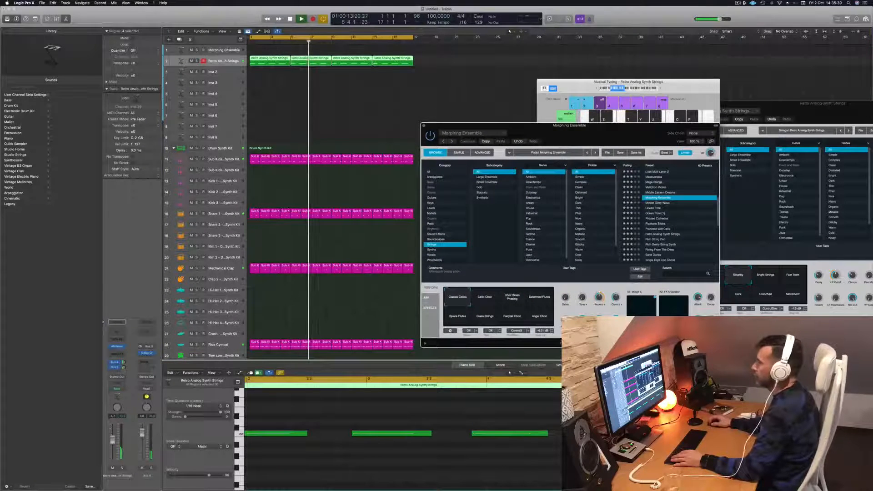
{"action": "left_click", "coordinate": [277, 49]}
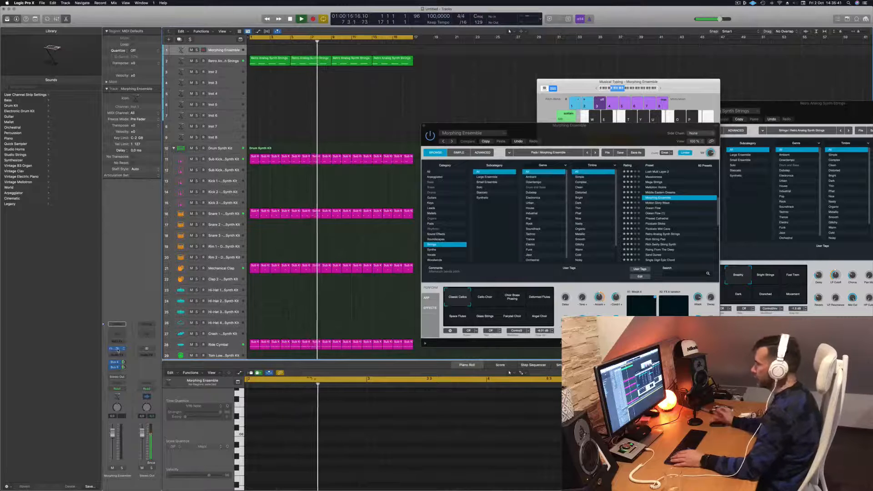
{"action": "left_click", "coordinate": [118, 350]}
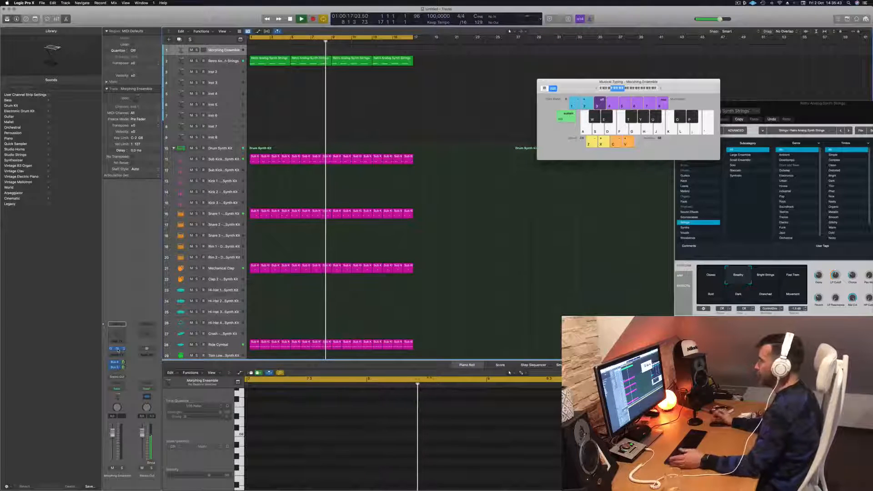
{"action": "left_click", "coordinate": [118, 350]}
{"action": "left_click_drag", "start_coordinate": [587, 132], "coordinate": [500, 133]}
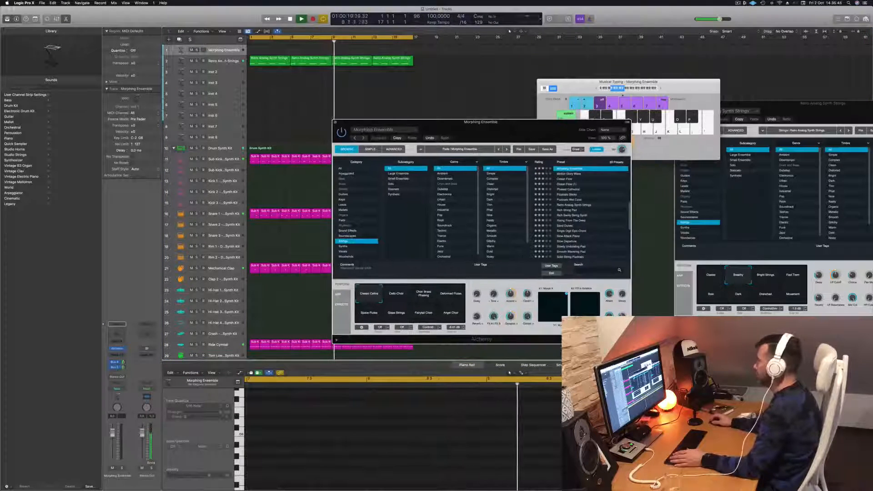
Step: Audition notes with the Morphing Ensemble sound in different octaves and lower the track's volume
{"action": "left_click", "coordinate": [661, 88]}
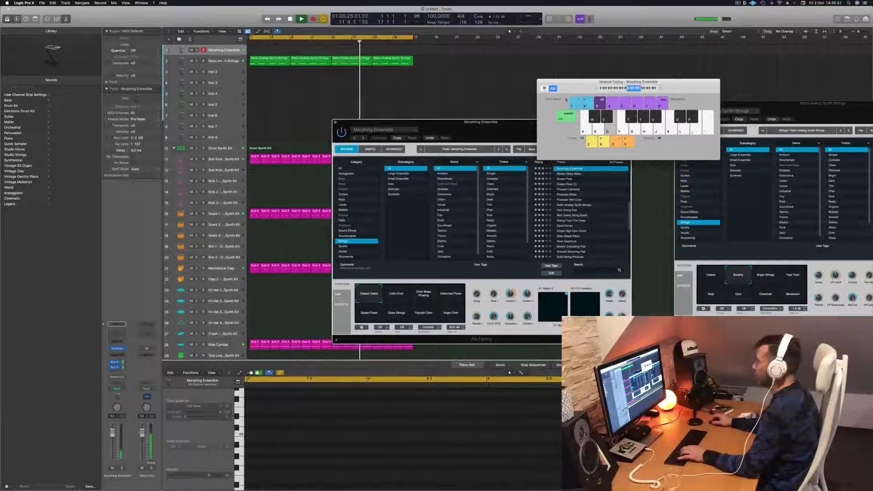
{"action": "left_click", "coordinate": [597, 89]}
{"action": "key", "text": "d"}
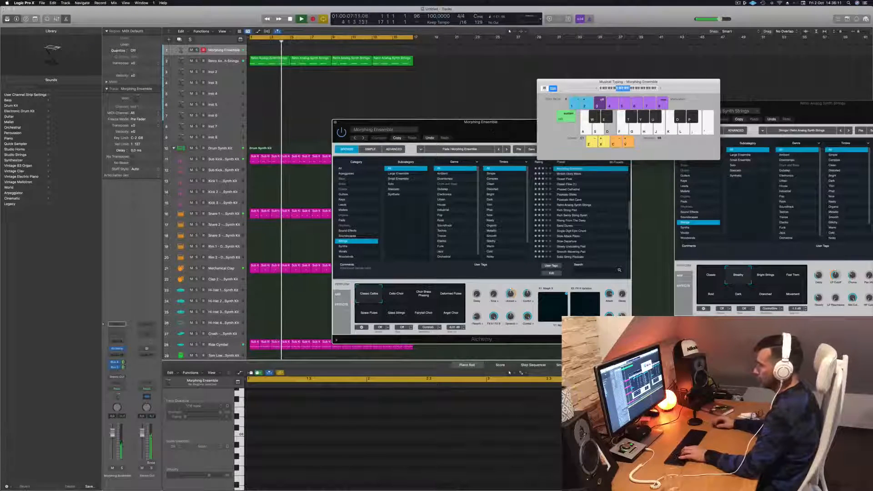
{"action": "left_click_drag", "start_coordinate": [113, 433], "coordinate": [112, 444]}
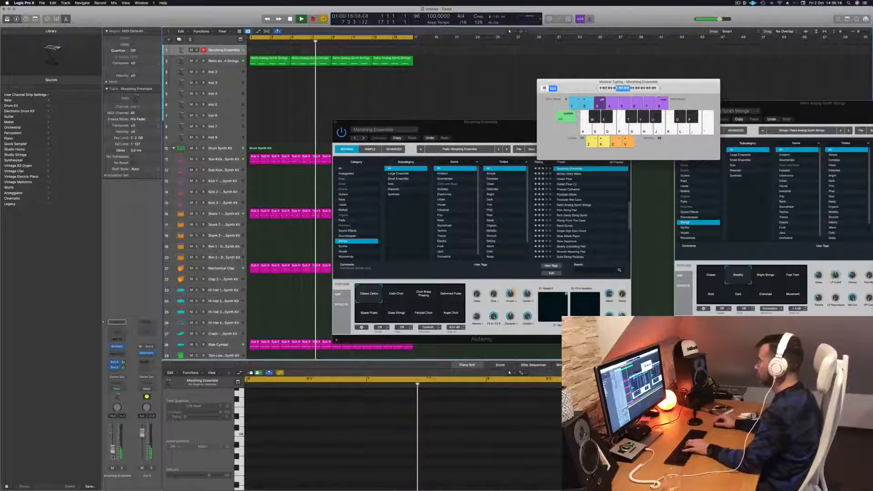
{"action": "left_click_drag", "start_coordinate": [503, 124], "coordinate": [501, 100]}
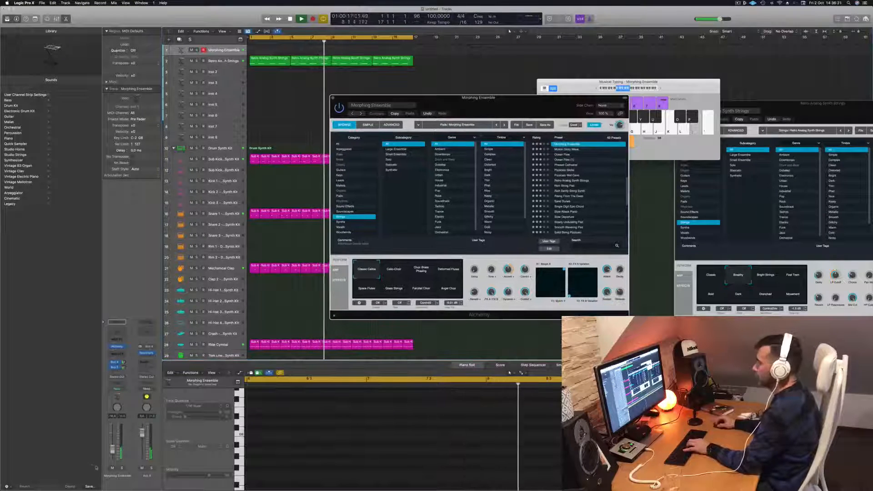
{"action": "left_click_drag", "start_coordinate": [113, 451], "coordinate": [113, 452]}
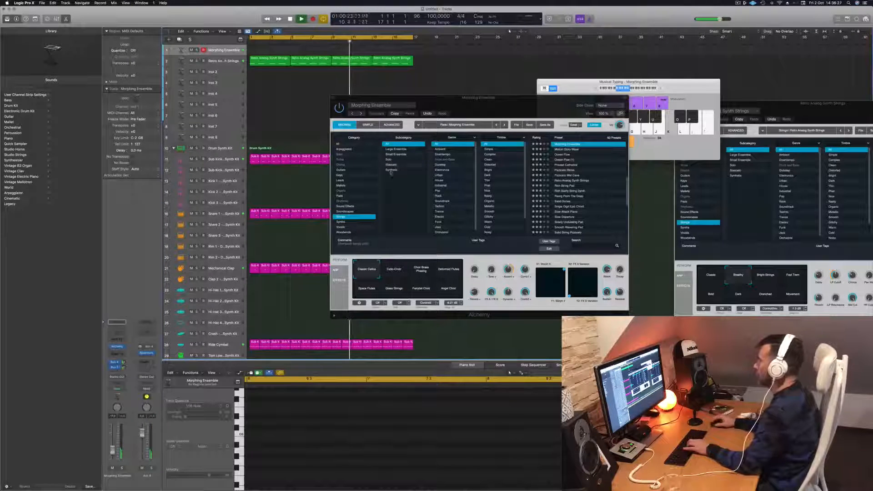
Step: Raise the Musical Typing octave, audition a higher note, and move the keyboard and Alchemy windows apart
{"action": "left_click", "coordinate": [664, 92]}
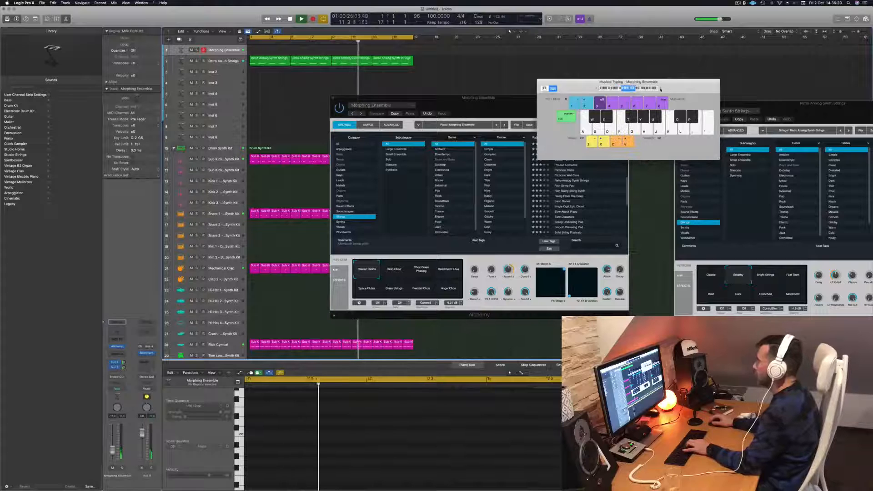
{"action": "left_click_drag", "start_coordinate": [668, 87], "coordinate": [653, 79]}
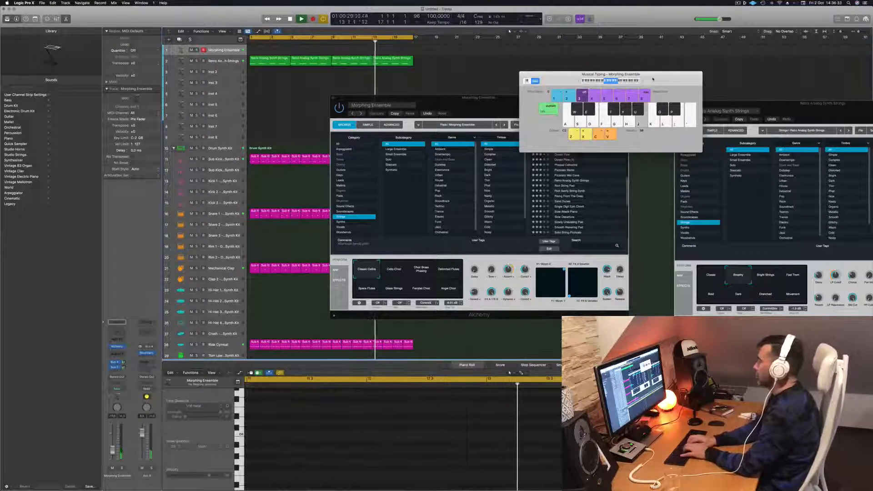
{"action": "key", "text": "l"}
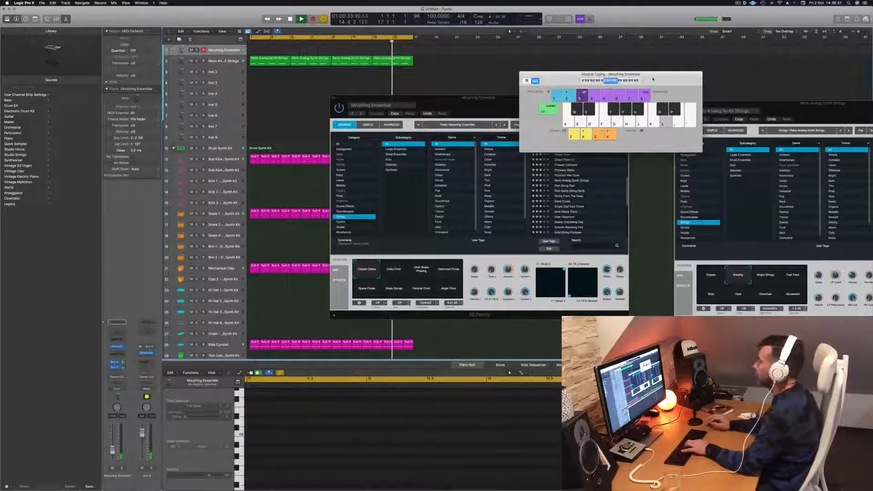
{"action": "left_click_drag", "start_coordinate": [653, 79], "coordinate": [738, 54]}
{"action": "left_click_drag", "start_coordinate": [544, 107], "coordinate": [464, 64]}
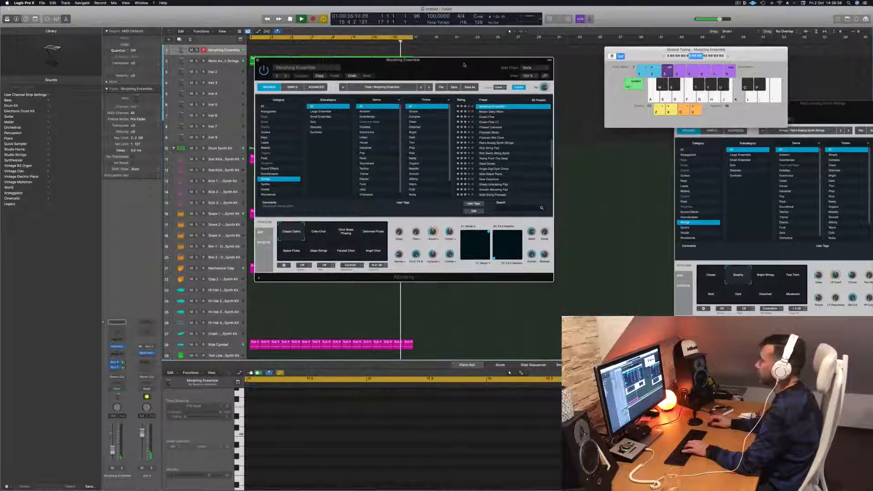
Step: Load the Motion Glory Wave preset, raise the track's bus send slightly, and audition the sound over the beat
{"action": "left_click", "coordinate": [491, 112]}
{"action": "left_click_drag", "start_coordinate": [423, 78], "coordinate": [551, 103]}
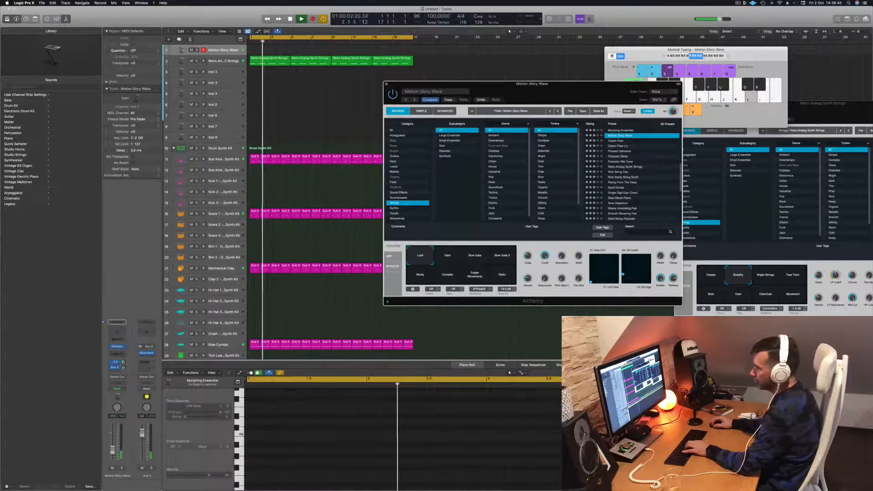
{"action": "left_click_drag", "start_coordinate": [123, 363], "coordinate": [124, 361]}
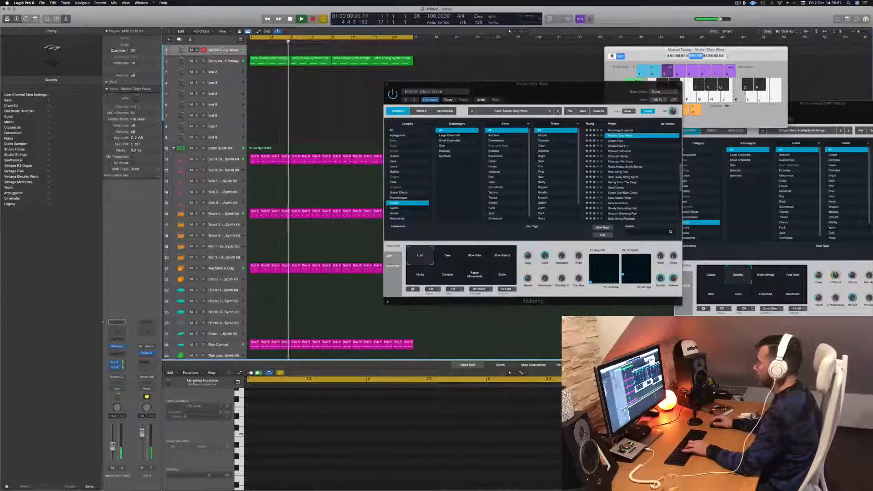
{"action": "left_click_drag", "start_coordinate": [573, 84], "coordinate": [520, 80]}
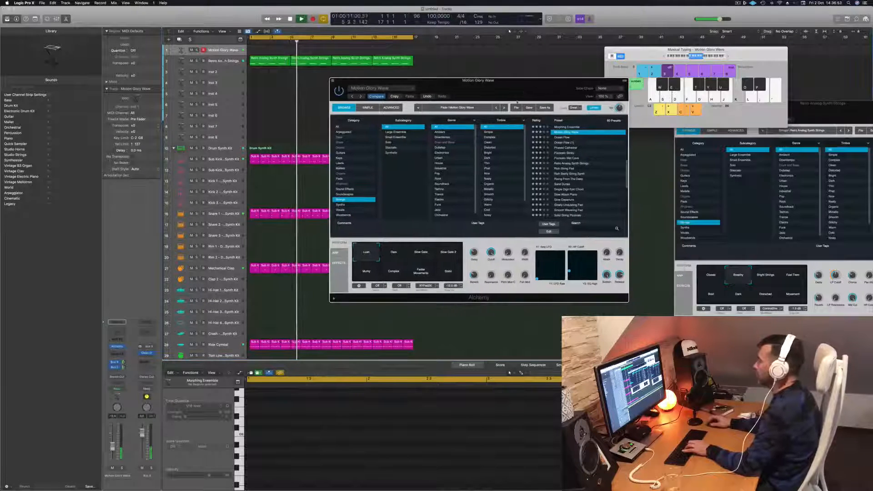
{"action": "key", "text": "l"}
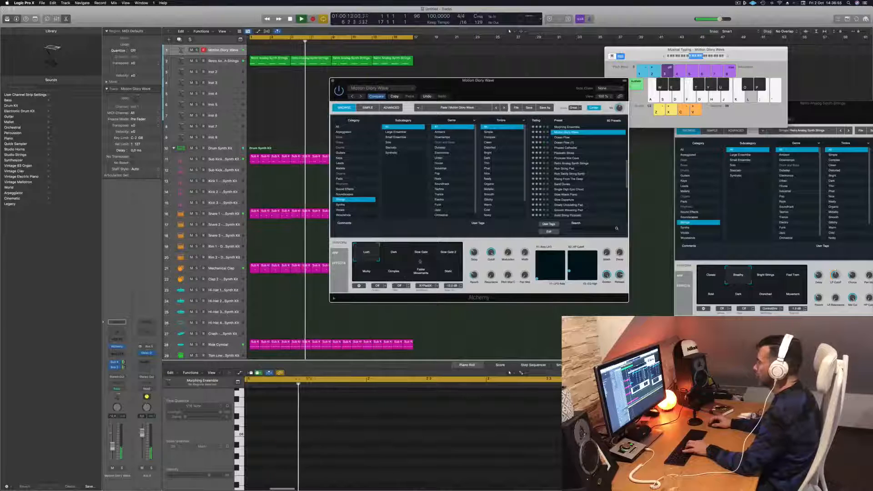
Step: Audition the Dark, Slow Gate, Complex and Faster Movements variations of Motion Glory Wave with slightly raised track volume
{"action": "left_click", "coordinate": [394, 254]}
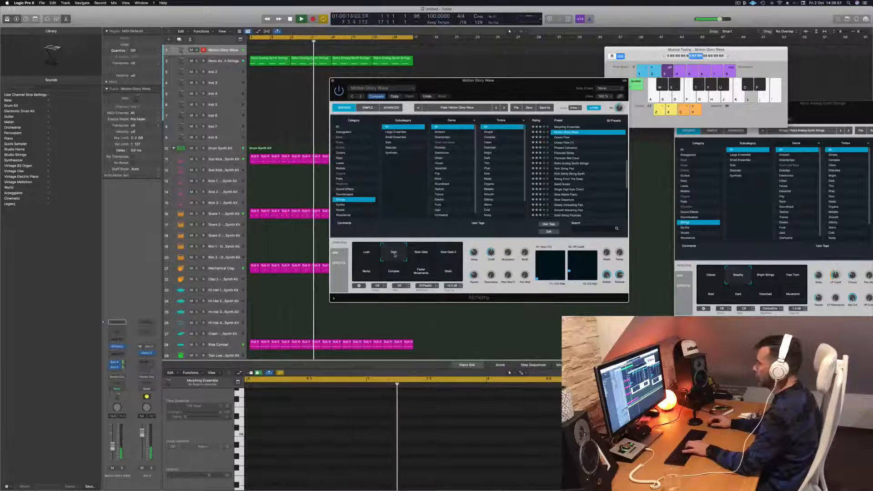
{"action": "left_click", "coordinate": [421, 256]}
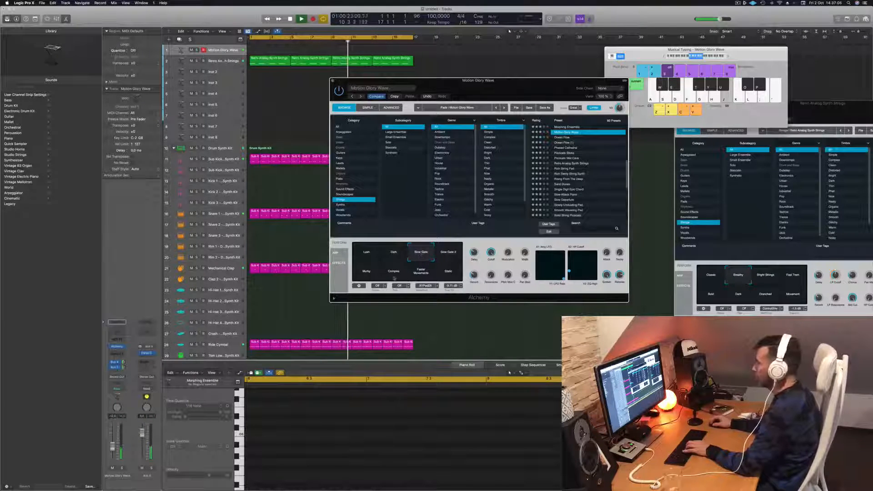
{"action": "left_click", "coordinate": [395, 275]}
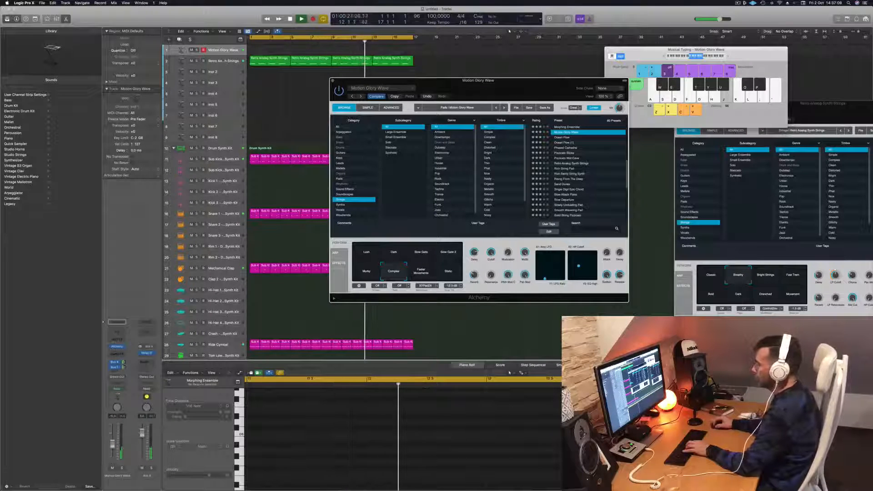
{"action": "left_click_drag", "start_coordinate": [112, 445], "coordinate": [112, 442]}
{"action": "key", "text": "k"}
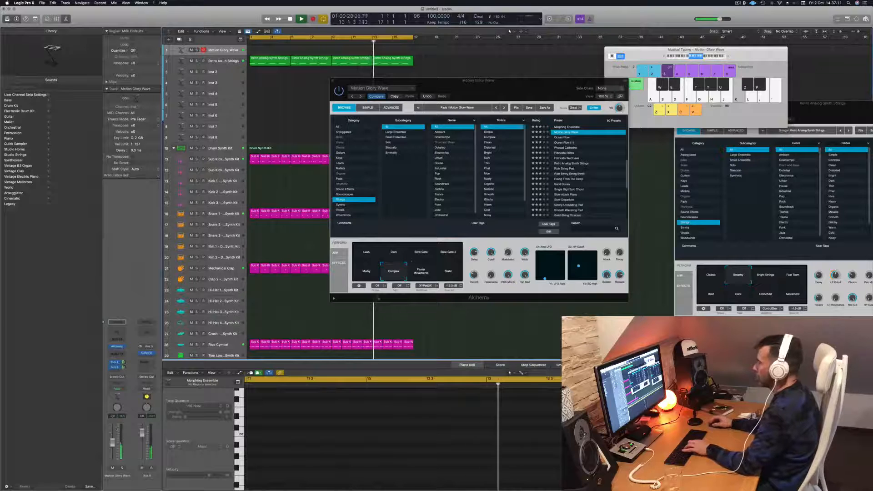
{"action": "left_click", "coordinate": [421, 277]}
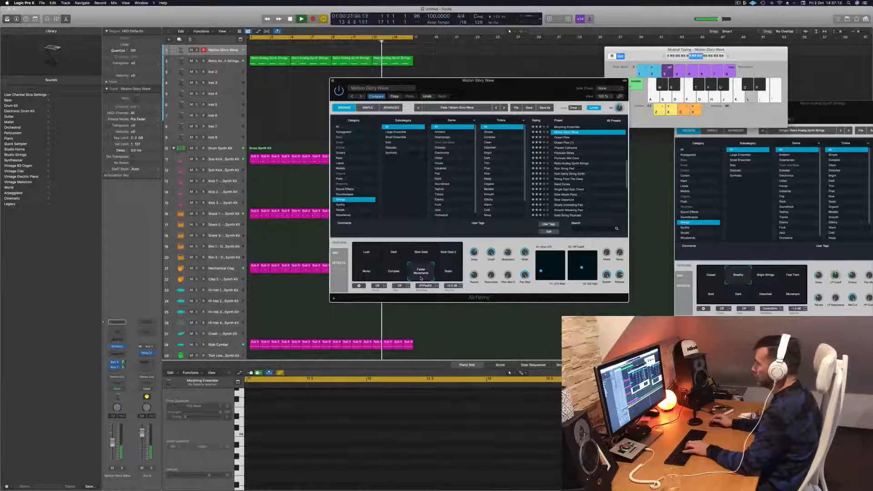
Step: Try the Phased Cathedral preset, load Rich String Pad instead, and play notes with it over the beat
{"action": "mouse_move", "coordinate": [550, 90]}
{"action": "left_mouse_down"}
{"action": "mouse_move", "coordinate": [527, 90]}
{"action": "mouse_move", "coordinate": [537, 98]}
{"action": "left_mouse_up"}
{"action": "left_click", "coordinate": [544, 151]}
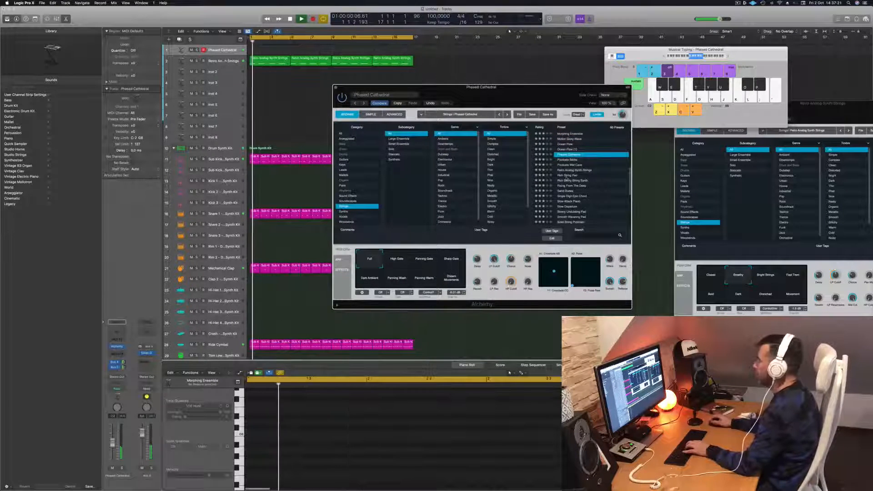
{"action": "left_click", "coordinate": [567, 176]}
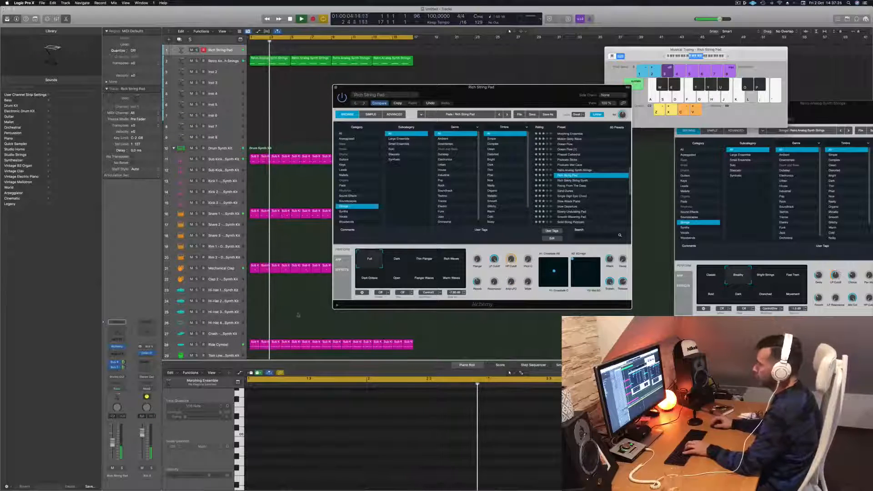
{"action": "key", "text": "h"}
Step: Lower the Rich String Pad track's volume slightly and record a melodic part over the running beat
{"action": "left_click_drag", "start_coordinate": [112, 444], "coordinate": [112, 451]}
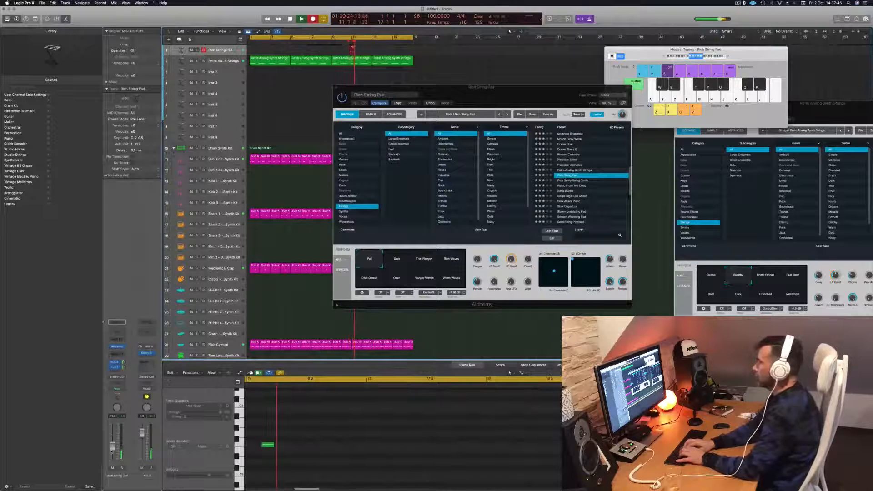
{"action": "key", "text": "f"}
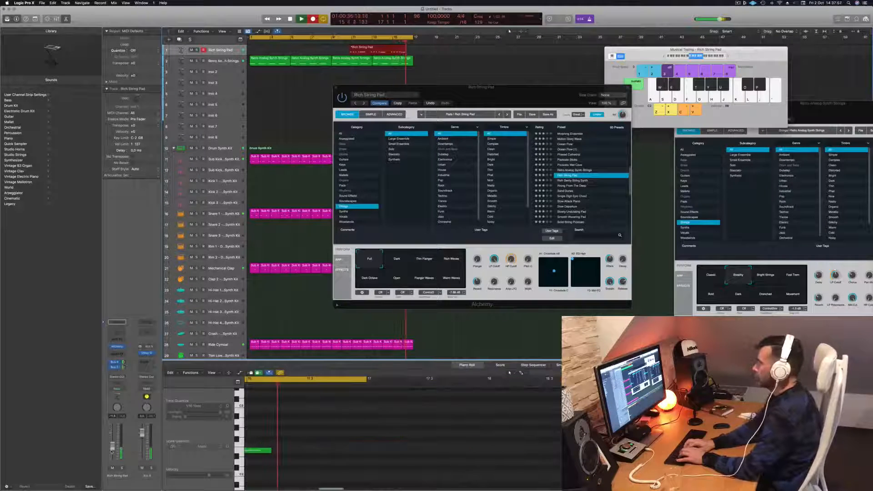
{"action": "key", "text": "space"}
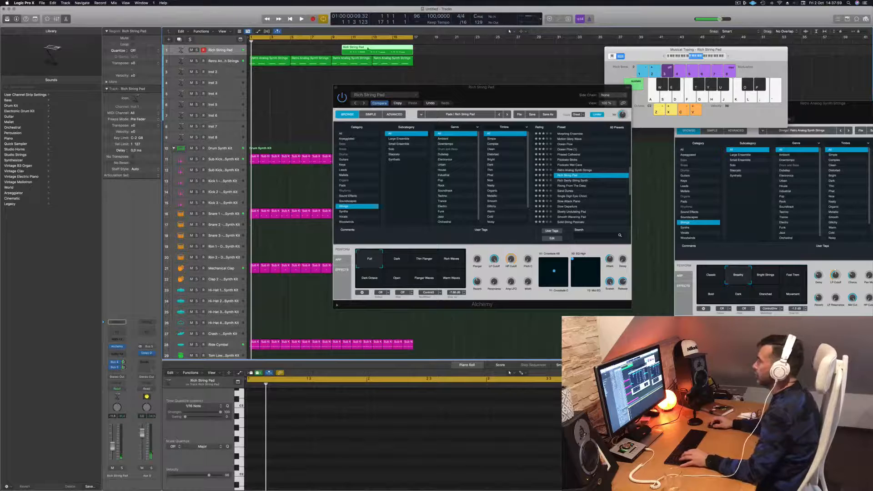
Step: Move the recorded Rich String Pad region to bar 1 and play it back from the beginning
{"action": "left_click", "coordinate": [351, 47], "text": "super"}
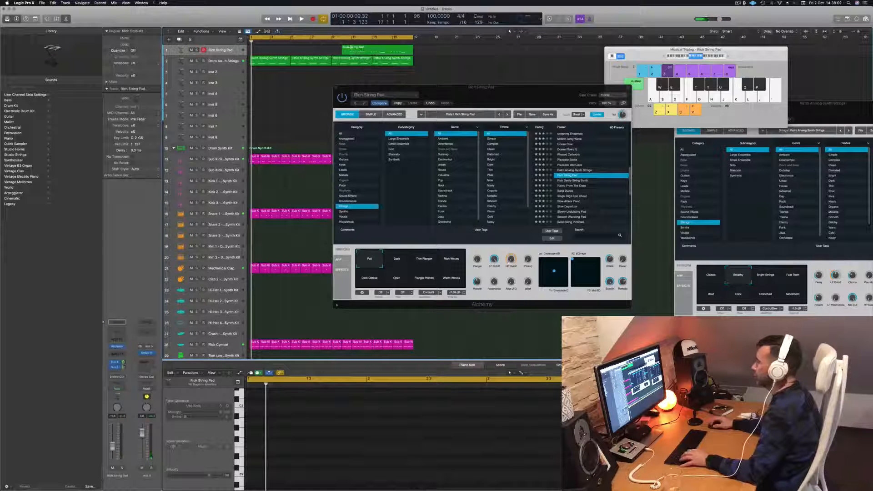
{"action": "left_click", "coordinate": [372, 49]}
{"action": "key", "text": "space"}
{"action": "left_click_drag", "start_coordinate": [374, 50], "coordinate": [288, 49]}
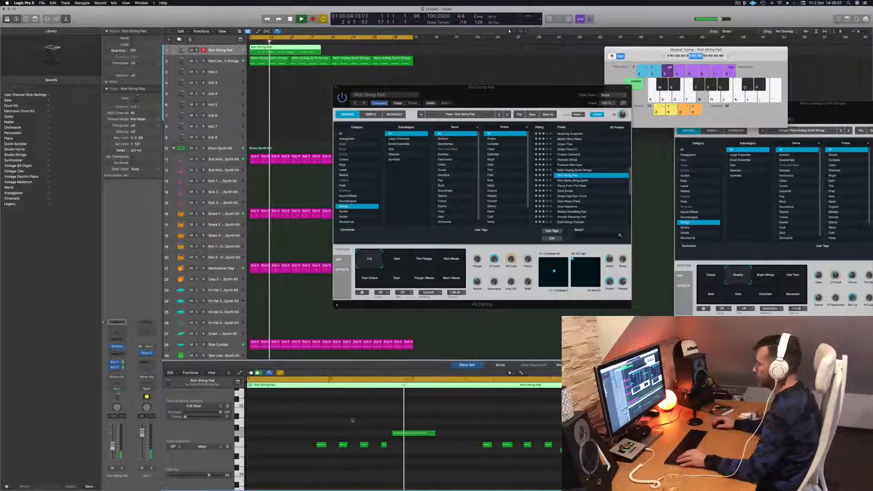
{"action": "key", "text": "Return"}
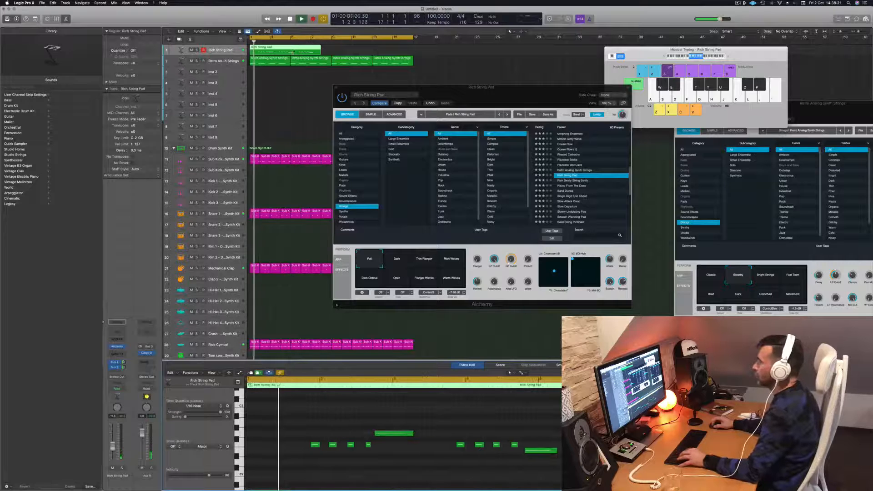
Step: Cut the Rich String Pad region slightly after bar 5, splitting the notes that cross the cut
{"action": "double_click", "coordinate": [294, 51]}
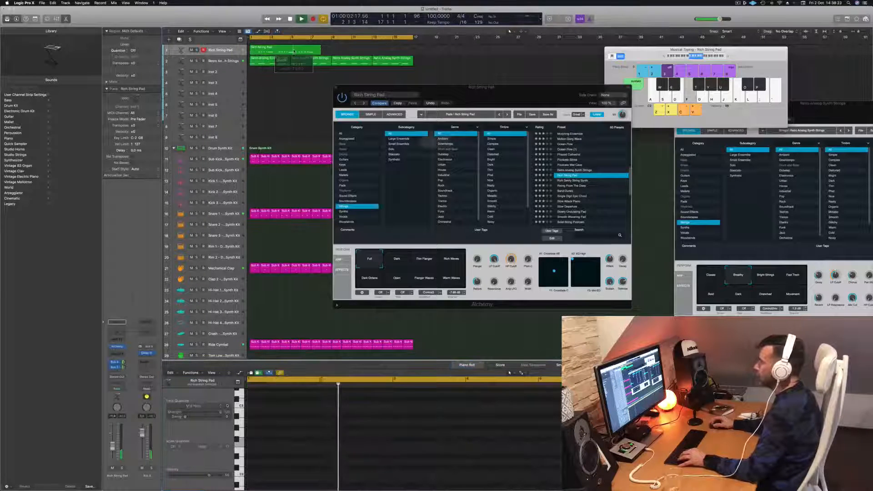
{"action": "left_click", "coordinate": [476, 158]}
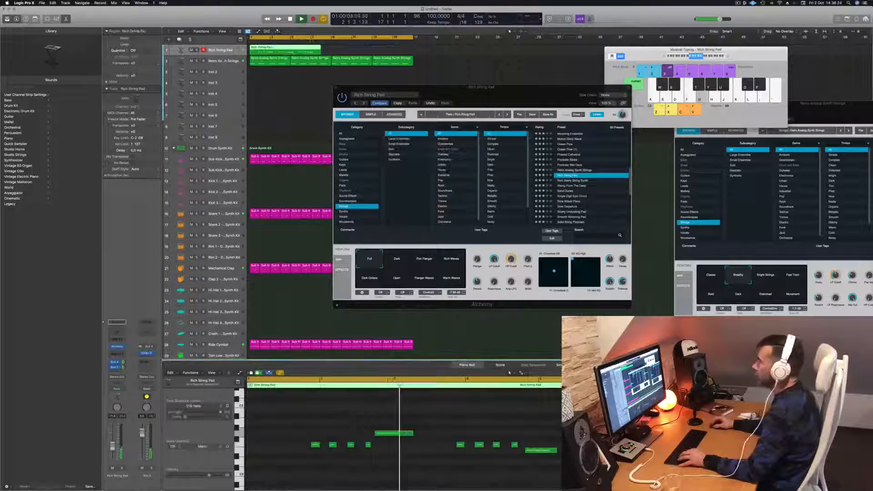
{"action": "key", "text": "super+Right"}
{"action": "key", "text": "super+Right"}
{"action": "key", "text": "super+Right"}
{"action": "key", "text": "super+Right"}
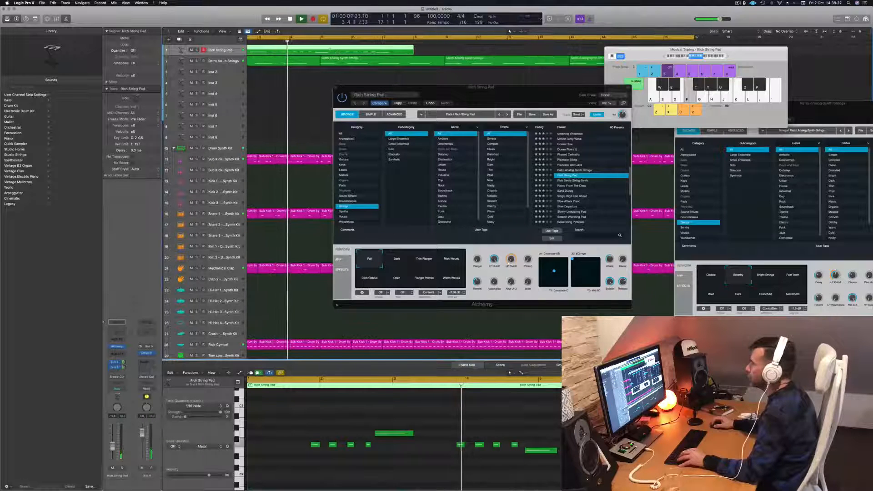
{"action": "double_click", "coordinate": [329, 50]}
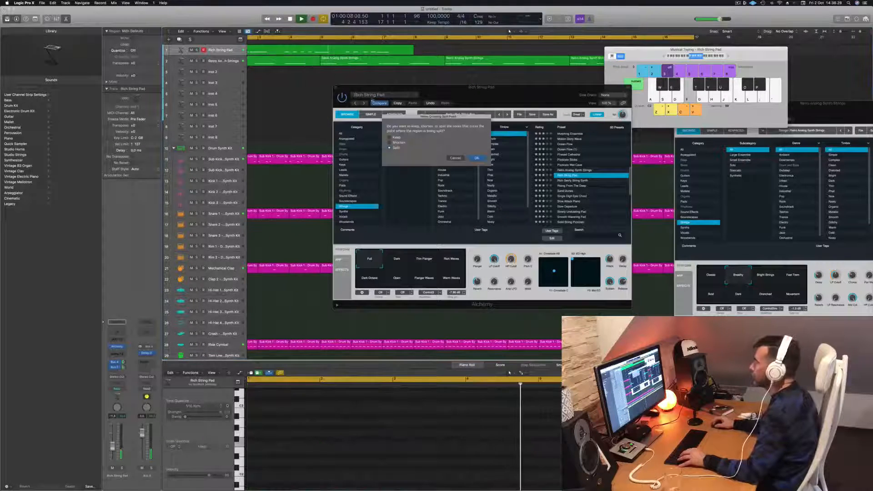
{"action": "key", "text": "Return"}
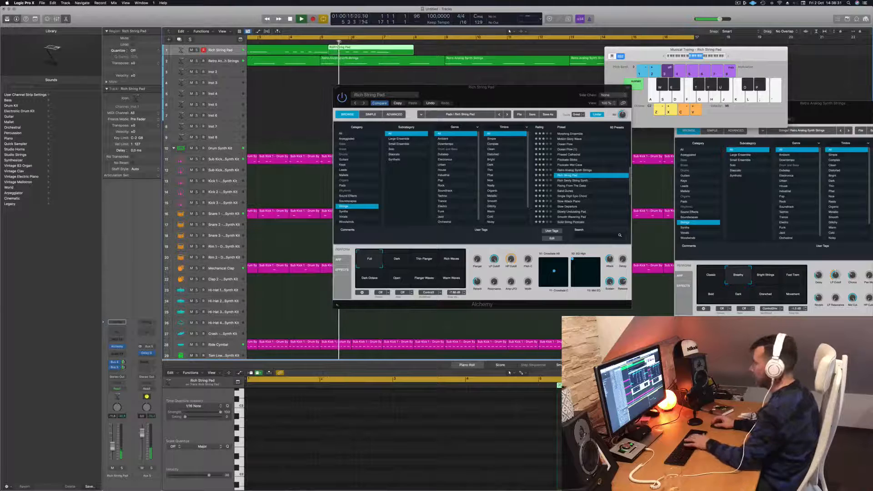
Step: Delete the leftover part after the cut and remove the empty beginning of the Rich String Pad region
{"action": "key", "text": "Delete"}
{"action": "key", "text": "Return"}
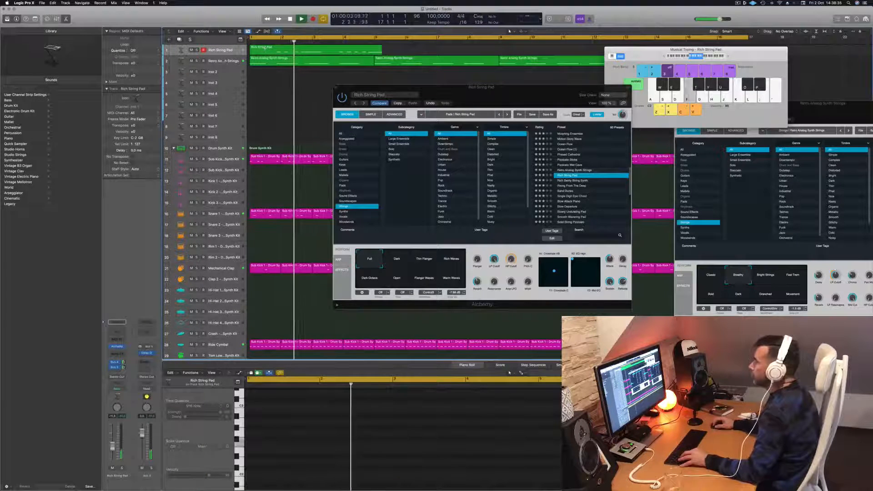
{"action": "left_click", "coordinate": [256, 51]}
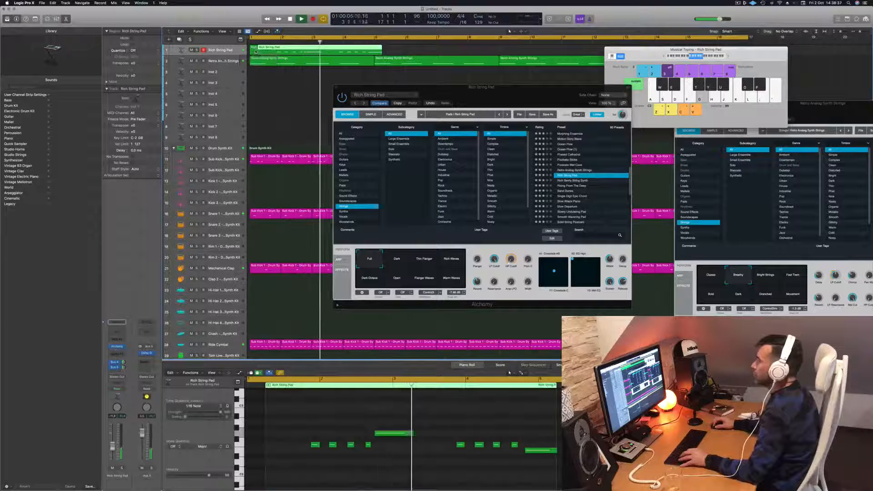
{"action": "left_click", "coordinate": [255, 52]}
{"action": "key", "text": "Delete"}
{"action": "key", "text": "space"}
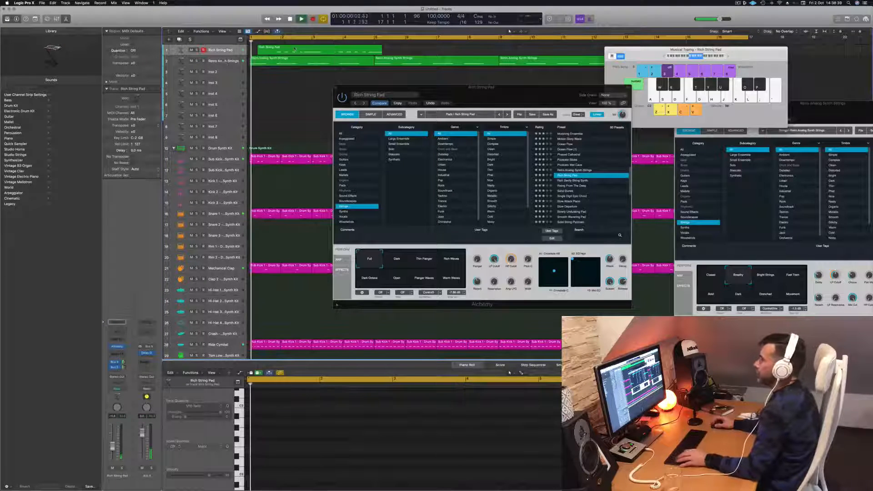
Step: Copy the trimmed Rich String Pad region end to end until four instances fill the 16 bars, and play them with the beat
{"action": "scroll", "coordinate": [296, 51], "scroll_direction": "down", "scroll_amount": 3}
{"action": "left_click", "coordinate": [297, 53]}
{"action": "left_click_drag", "start_coordinate": [297, 53], "coordinate": [467, 55]}
{"action": "left_click", "coordinate": [415, 51]}
{"action": "left_click_drag", "start_coordinate": [478, 93], "coordinate": [440, 108]}
{"action": "left_click", "coordinate": [236, 51]}
{"action": "key", "text": "space"}
{"action": "key", "text": "space"}
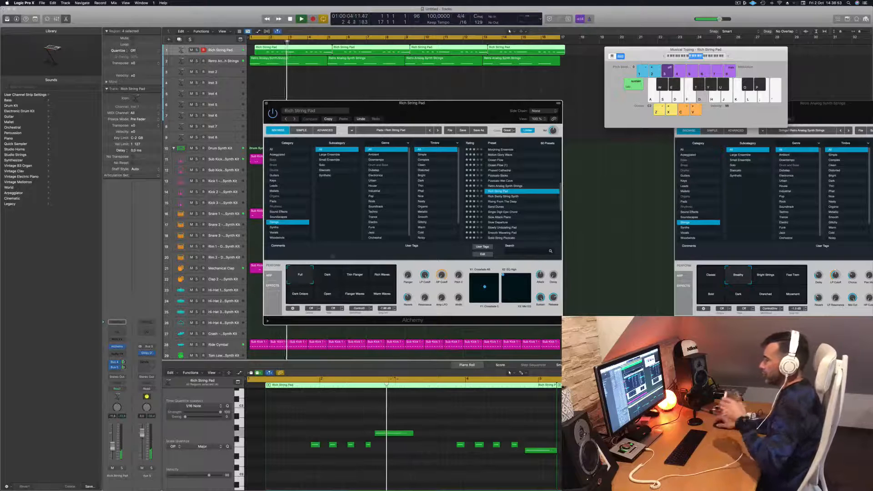
Step: Try the Rich Swirly String Synth preset on the melody track, including its second performance variation, while adjusting the track volume
{"action": "left_click_drag", "start_coordinate": [417, 104], "coordinate": [419, 104]}
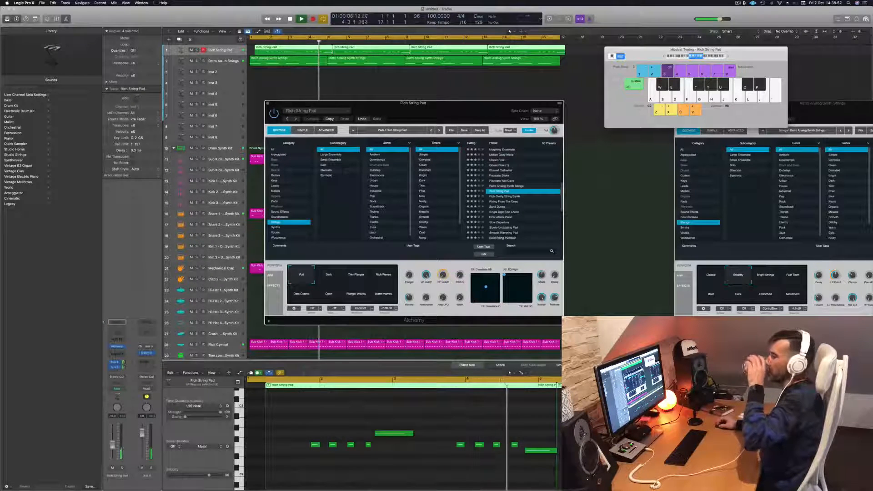
{"action": "left_click", "coordinate": [112, 446]}
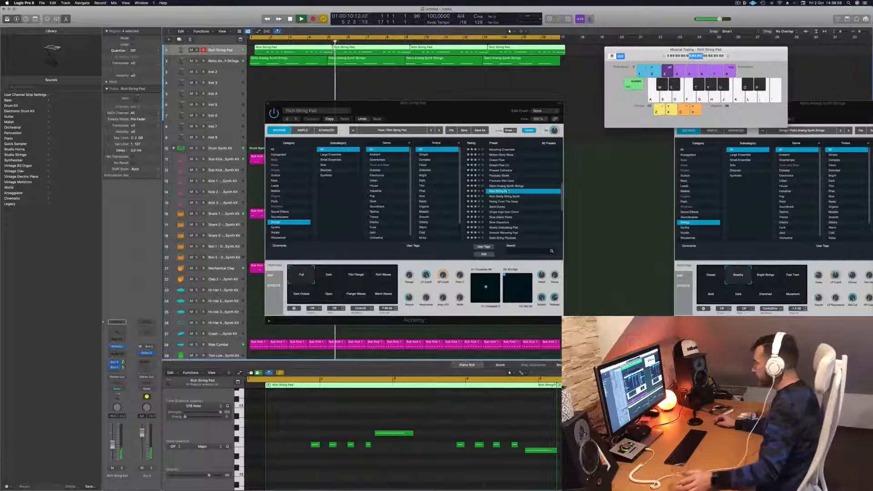
{"action": "left_click", "coordinate": [504, 196]}
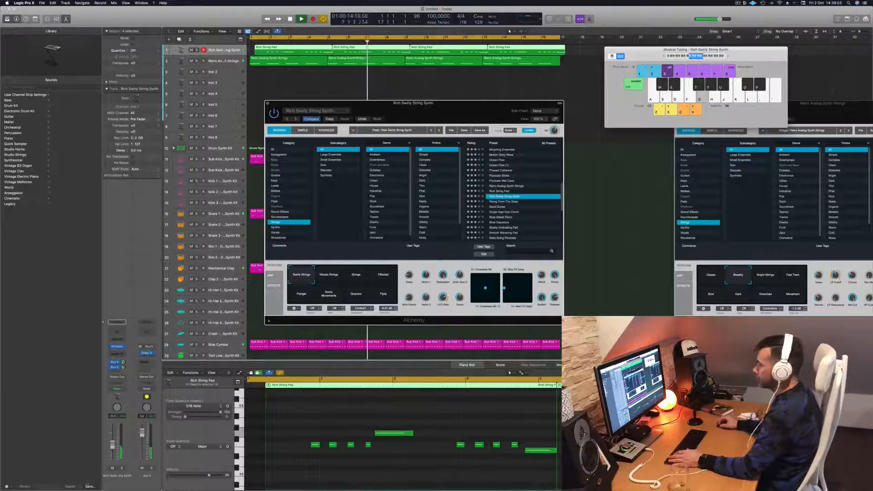
{"action": "left_click", "coordinate": [113, 446]}
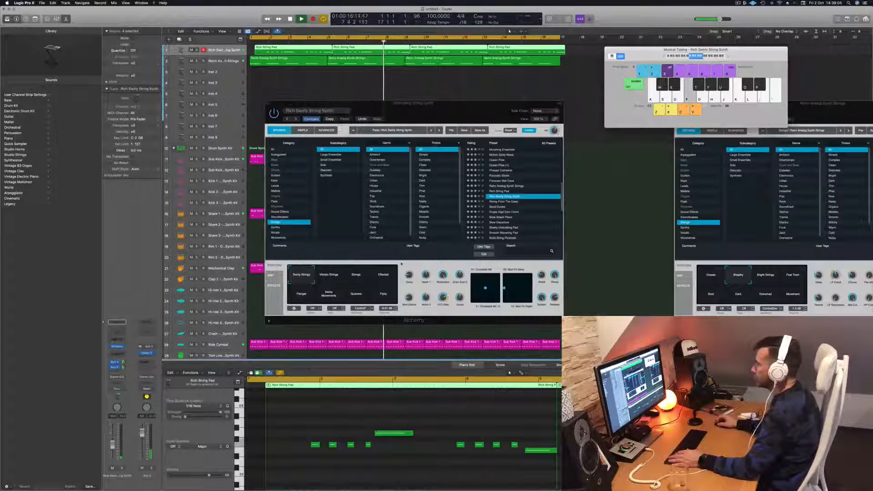
{"action": "left_click", "coordinate": [326, 275]}
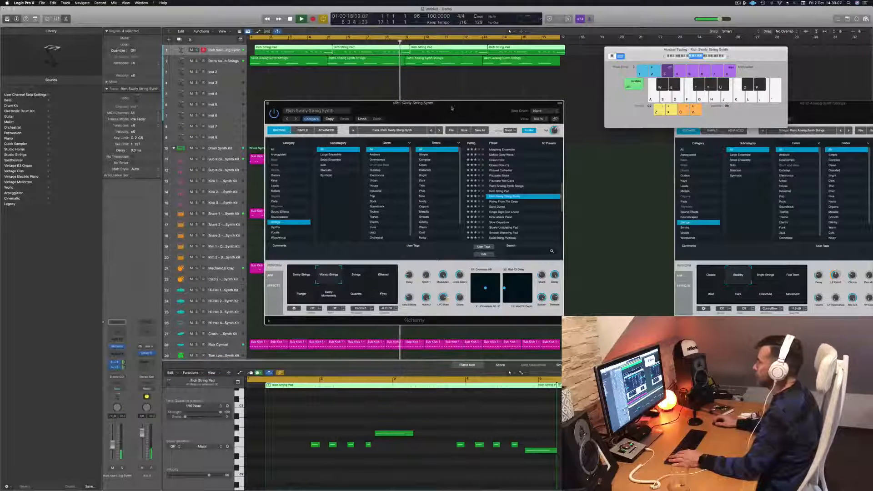
{"action": "left_click_drag", "start_coordinate": [452, 108], "coordinate": [515, 99]}
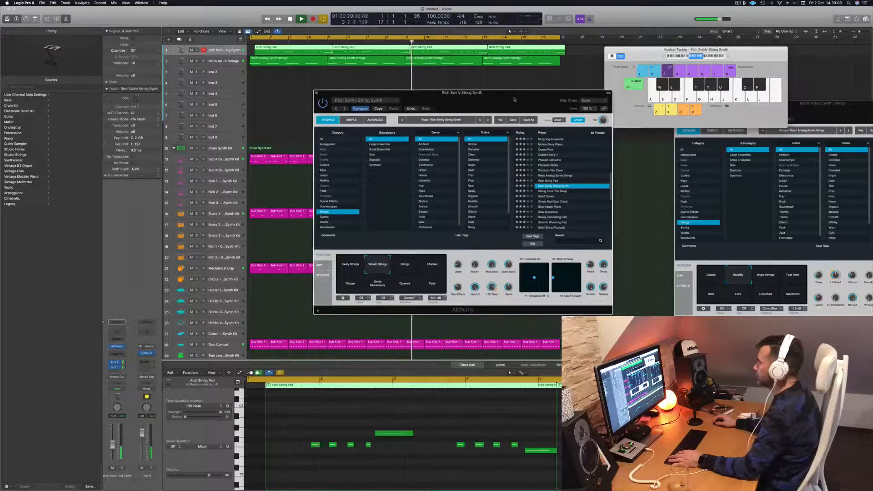
Step: Try the Rising From The Deep preset on the melody from the start, followed by Sand Dunes
{"action": "left_click", "coordinate": [548, 191]}
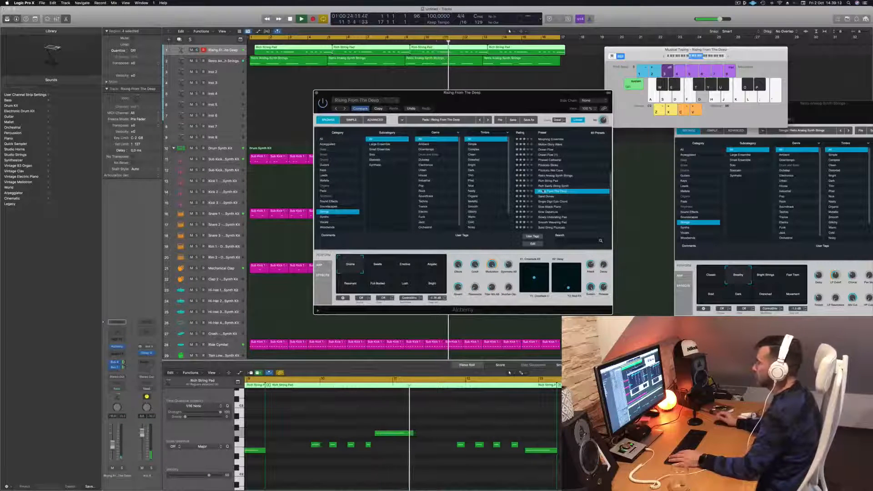
{"action": "key", "text": "Return"}
{"action": "key", "text": "space"}
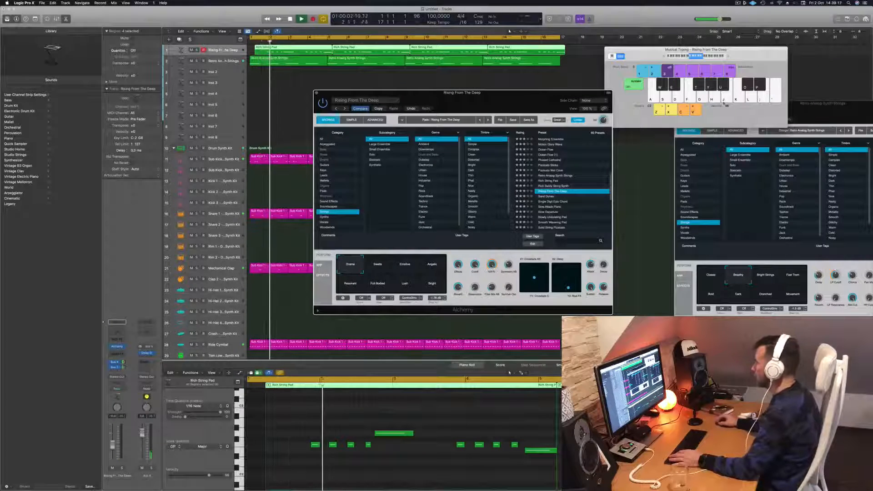
{"action": "left_click", "coordinate": [545, 196]}
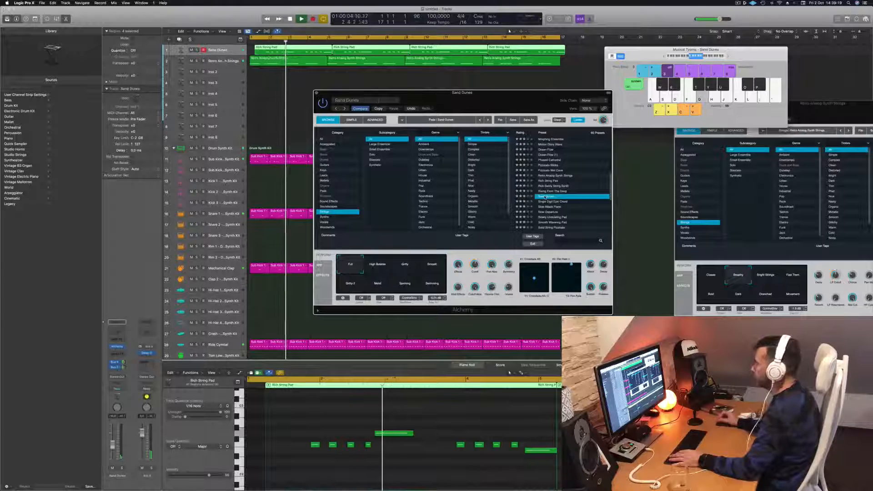
{"action": "left_click_drag", "start_coordinate": [531, 101], "coordinate": [483, 83]}
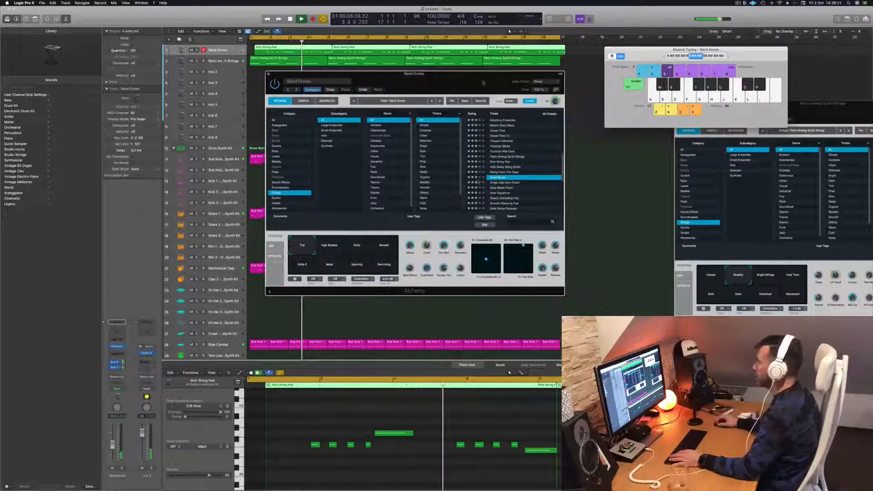
Step: Audition the Single Digit Epic Chord, Slow Attack Piano and Slow Departure presets on the melody, adjusting the track volume
{"action": "left_click", "coordinate": [507, 183]}
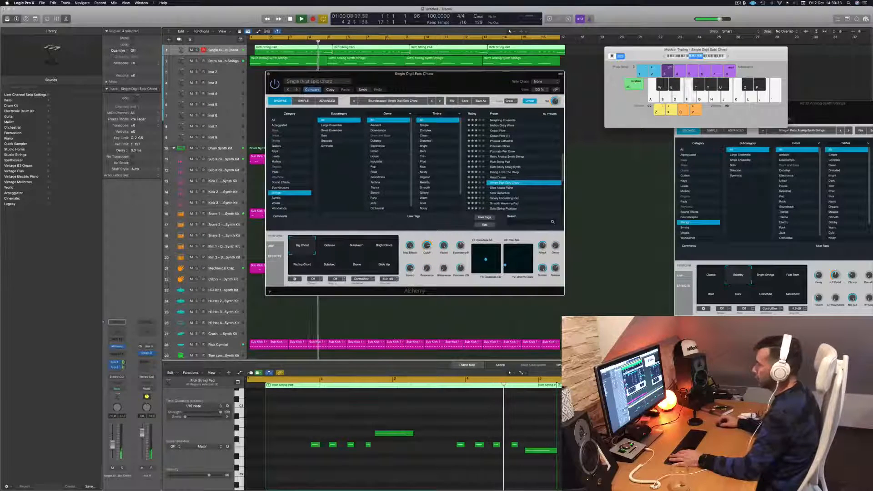
{"action": "left_click_drag", "start_coordinate": [113, 443], "coordinate": [114, 441]}
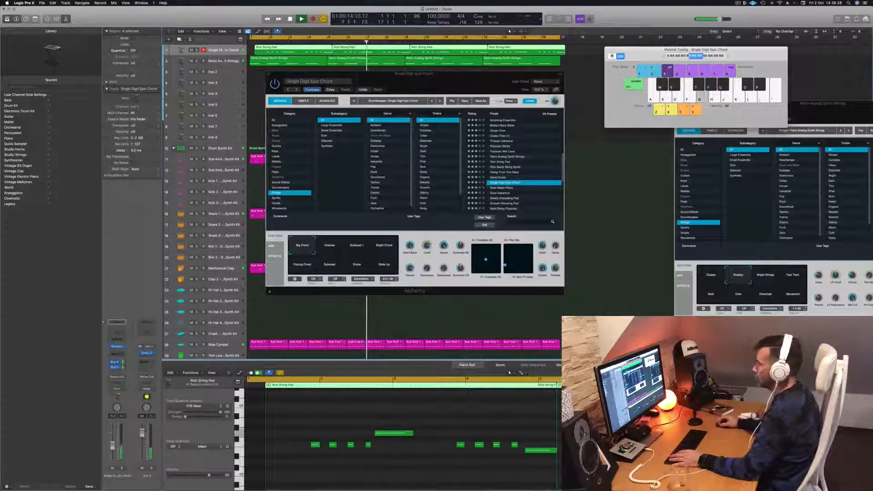
{"action": "left_click", "coordinate": [506, 188]}
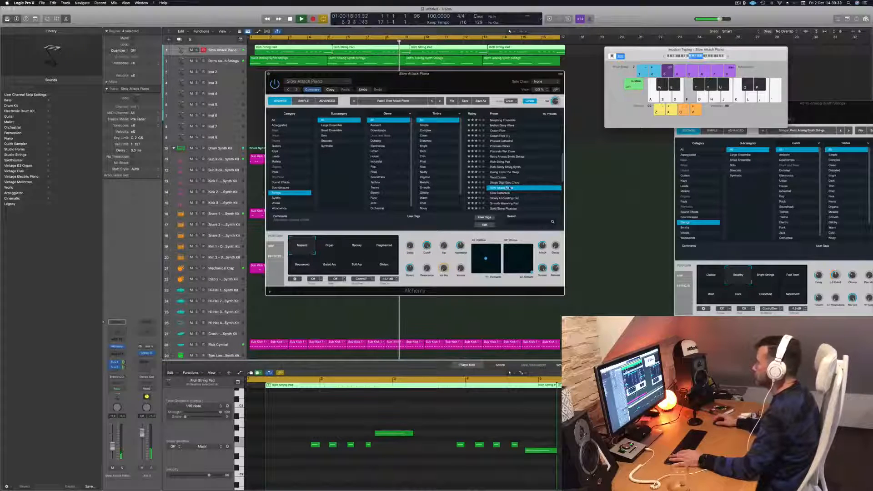
{"action": "left_click", "coordinate": [499, 194]}
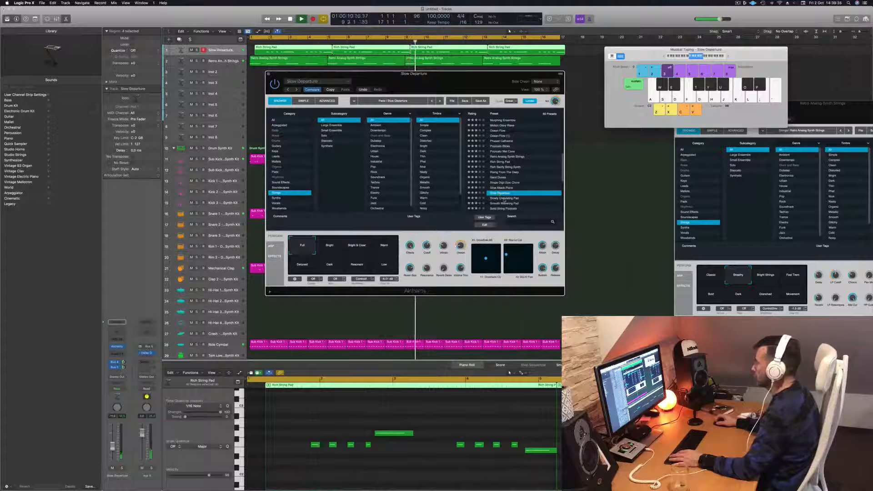
Step: Load the Slowly Undulating Pad preset for the melody, balance its volume against the beat and close the Alchemy window
{"action": "scroll", "coordinate": [519, 194], "scroll_direction": "down", "scroll_amount": 2}
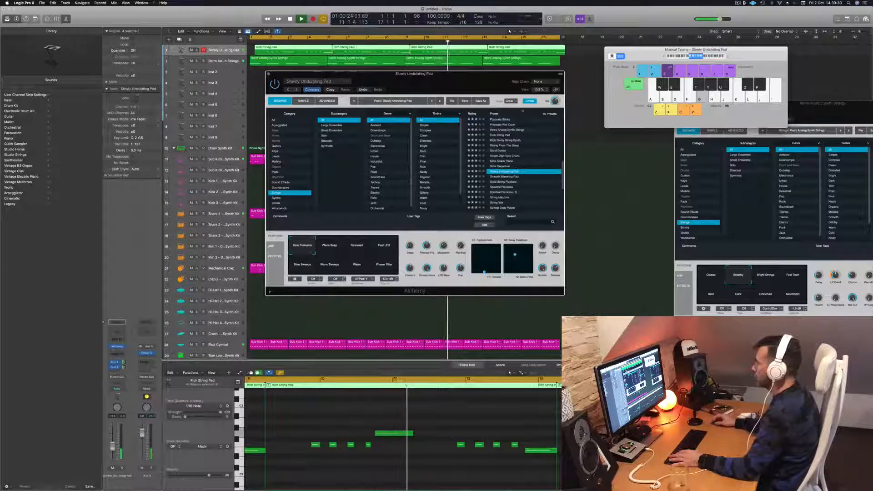
{"action": "left_click_drag", "start_coordinate": [463, 89], "coordinate": [471, 85]}
{"action": "left_click", "coordinate": [114, 444]}
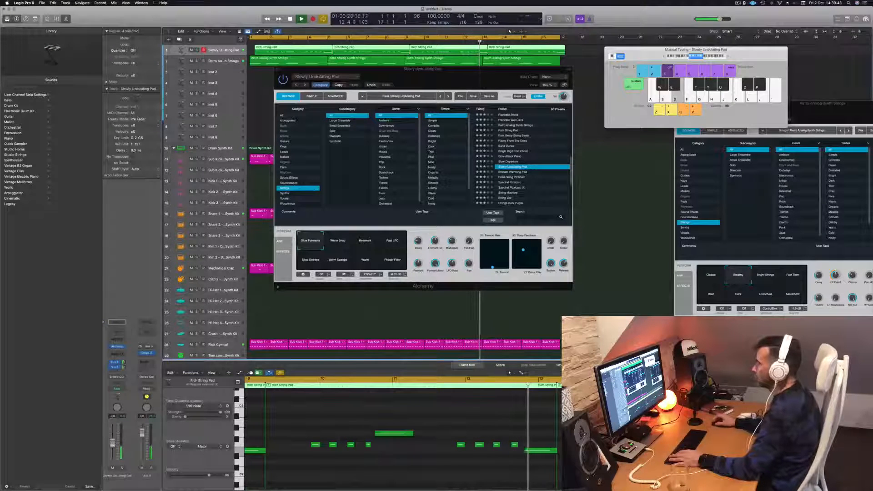
{"action": "left_click_drag", "start_coordinate": [431, 85], "coordinate": [471, 77]}
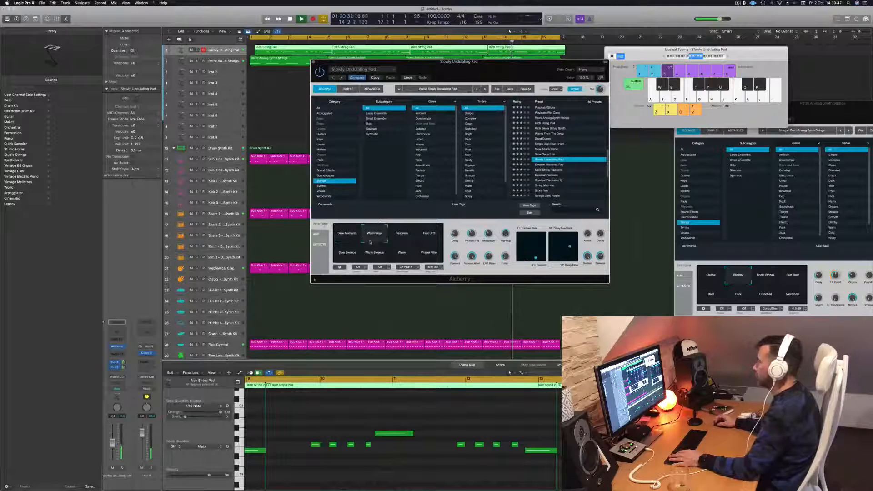
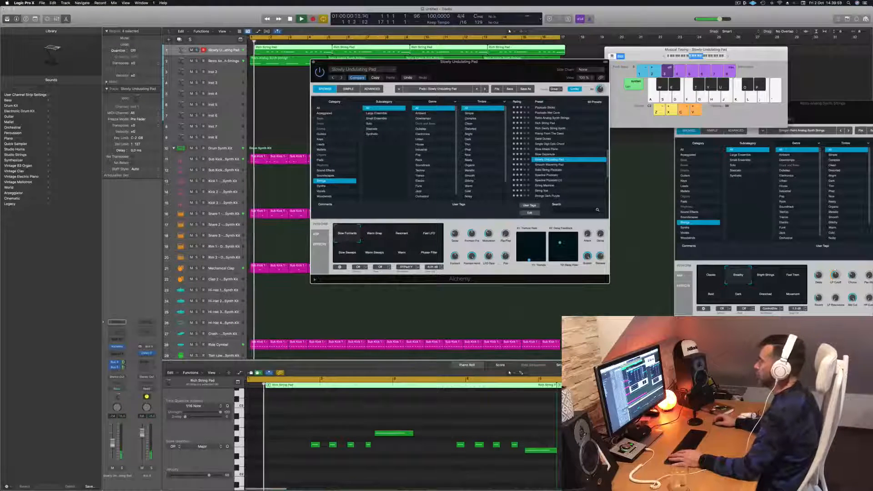
{"action": "left_click_drag", "start_coordinate": [465, 73], "coordinate": [449, 90]}
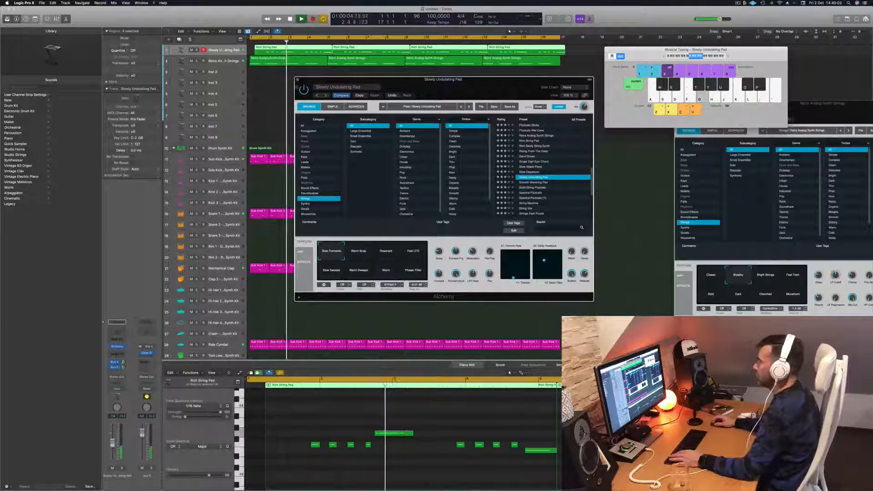
{"action": "left_click", "coordinate": [298, 80]}
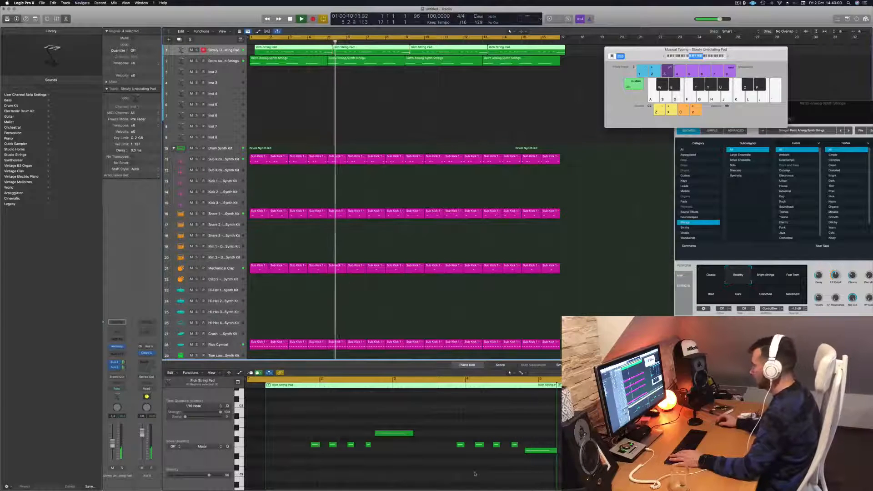
Step: Nudge the last long note of the first Rich String Pad region slightly earlier and stop playback
{"action": "key", "text": "space"}
{"action": "left_click", "coordinate": [538, 450]}
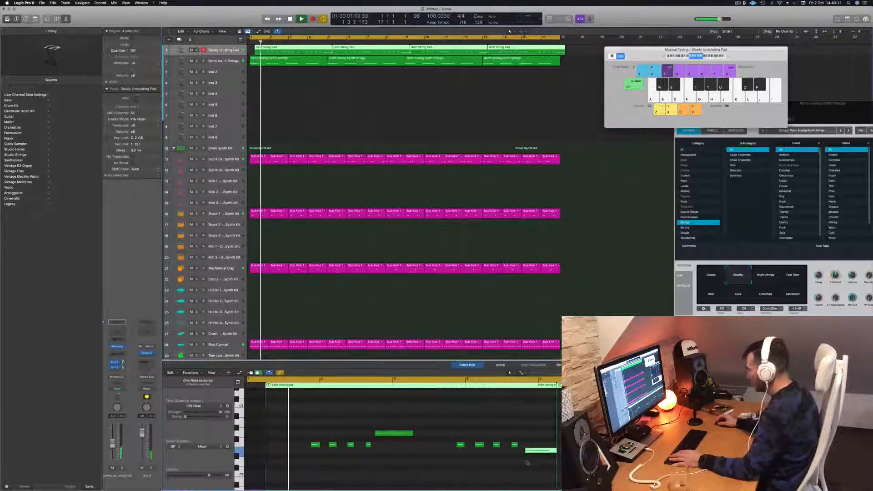
{"action": "scroll", "coordinate": [528, 463], "scroll_direction": "down", "scroll_amount": 2}
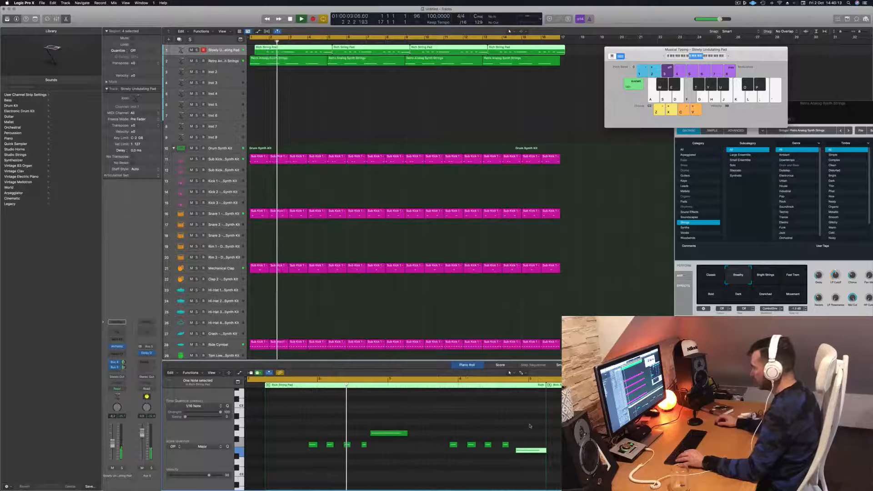
{"action": "key", "text": "alt+Left"}
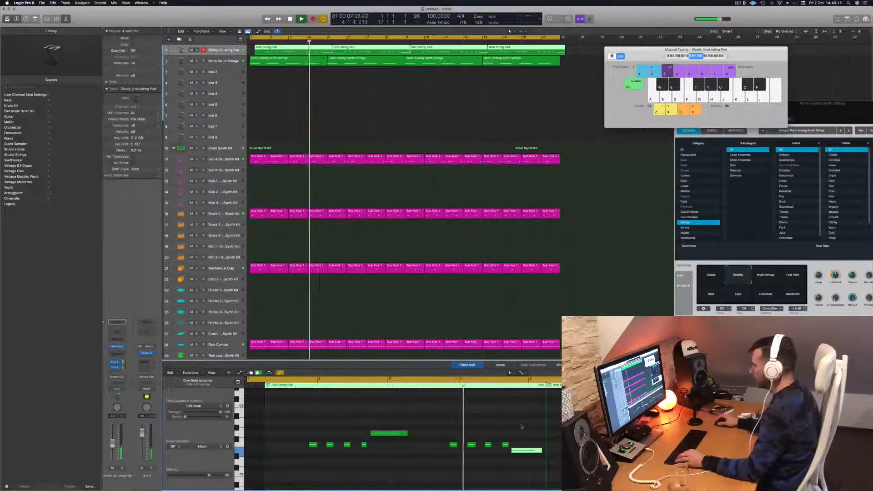
{"action": "scroll", "coordinate": [433, 413], "scroll_direction": "down", "scroll_amount": 2}
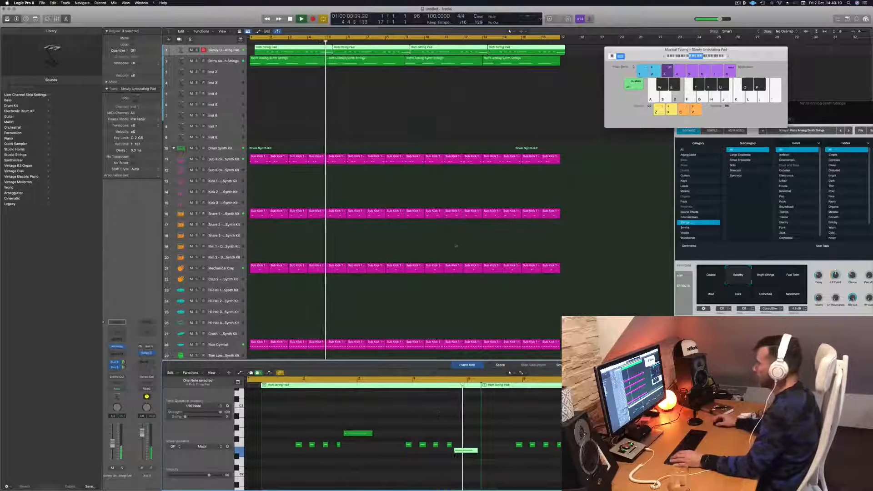
{"action": "key", "text": "space"}
Step: Replace the three following Rich String Pad regions with copies of the edited first one, play from the beginning and select all four
{"action": "left_click_drag", "start_coordinate": [588, 51], "coordinate": [359, 47]}
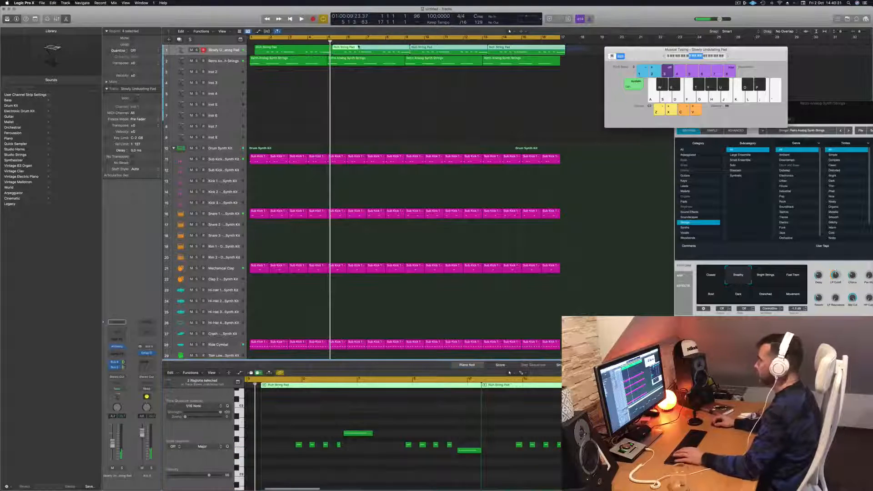
{"action": "key", "text": "Delete"}
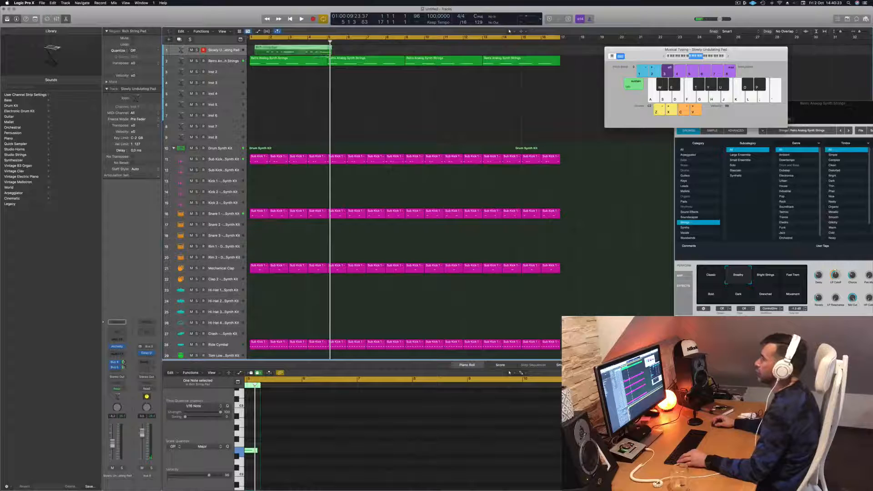
{"action": "left_click_drag", "start_coordinate": [289, 51], "coordinate": [367, 52]}
{"action": "left_click_drag", "start_coordinate": [423, 51], "coordinate": [451, 56]}
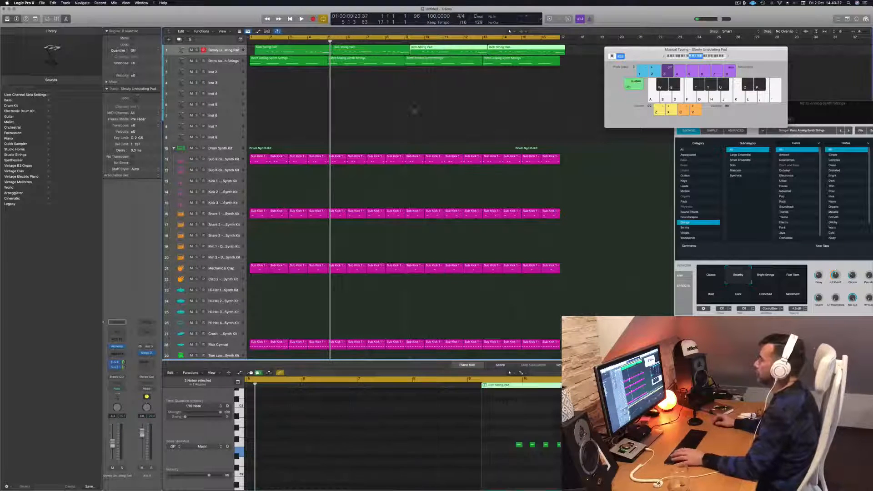
{"action": "key", "text": "space"}
{"action": "key", "text": "super+Left"}
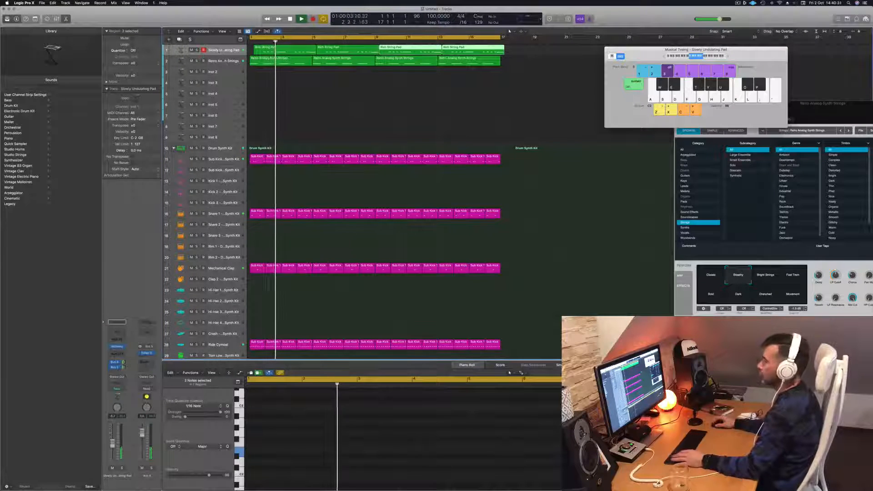
{"action": "left_click", "coordinate": [223, 53]}
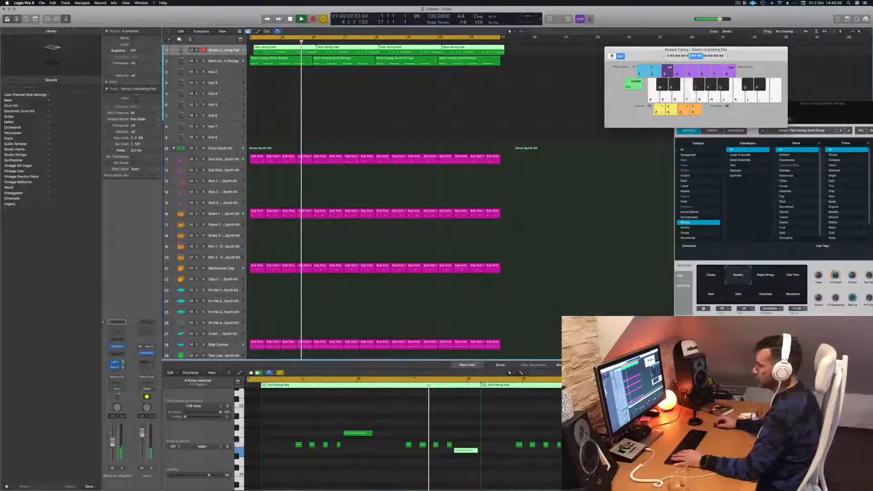
Step: Add a Channel EQ to the Slowly Undulating Pad: low cut at 152 Hz, -0.8 dB at 1060 Hz, and a +4.6 dB high shelf at 1980 Hz
{"action": "left_click", "coordinate": [117, 322]}
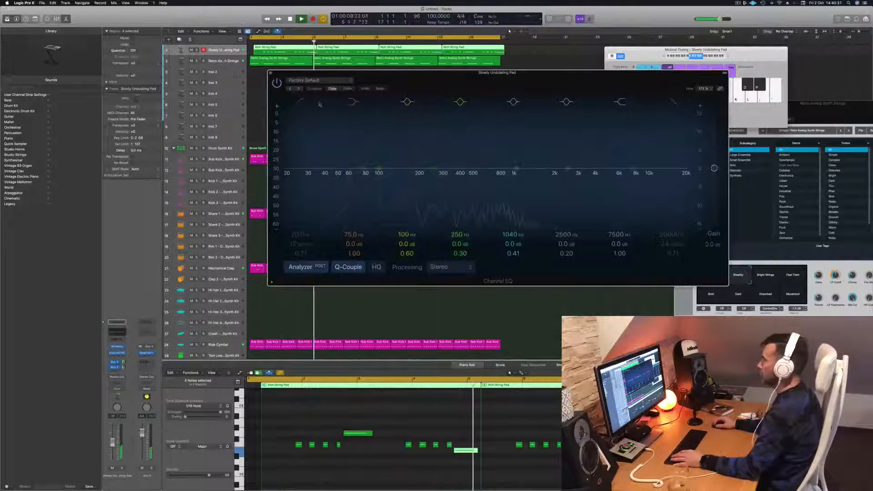
{"action": "left_click", "coordinate": [301, 102]}
{"action": "left_click_drag", "start_coordinate": [302, 130], "coordinate": [436, 134]}
{"action": "left_click_drag", "start_coordinate": [566, 168], "coordinate": [582, 169]}
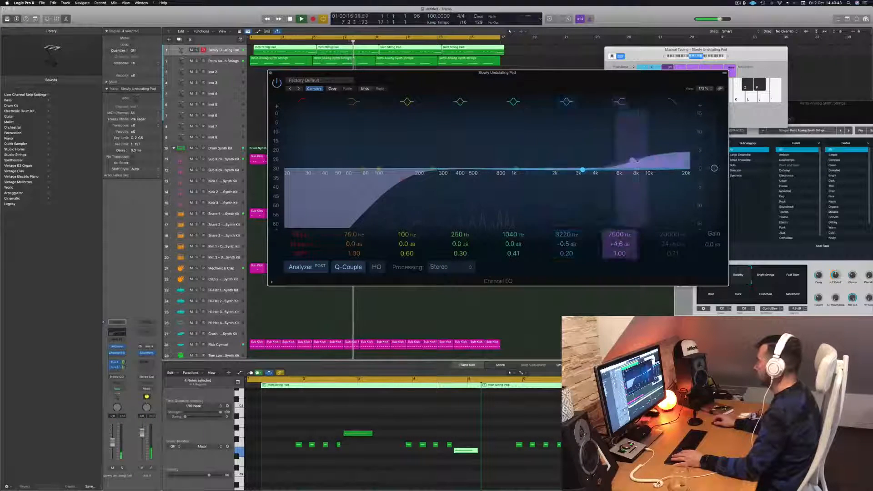
{"action": "left_click_drag", "start_coordinate": [582, 170], "coordinate": [517, 171]}
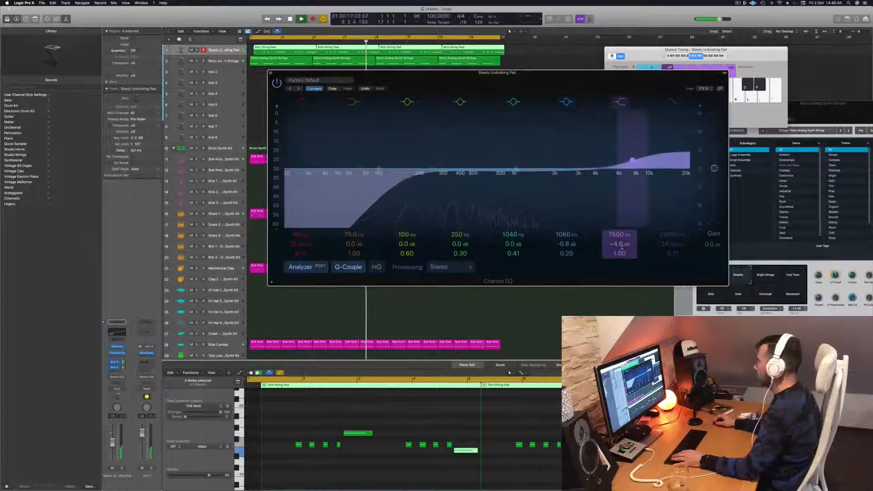
{"action": "left_click_drag", "start_coordinate": [632, 160], "coordinate": [551, 160]}
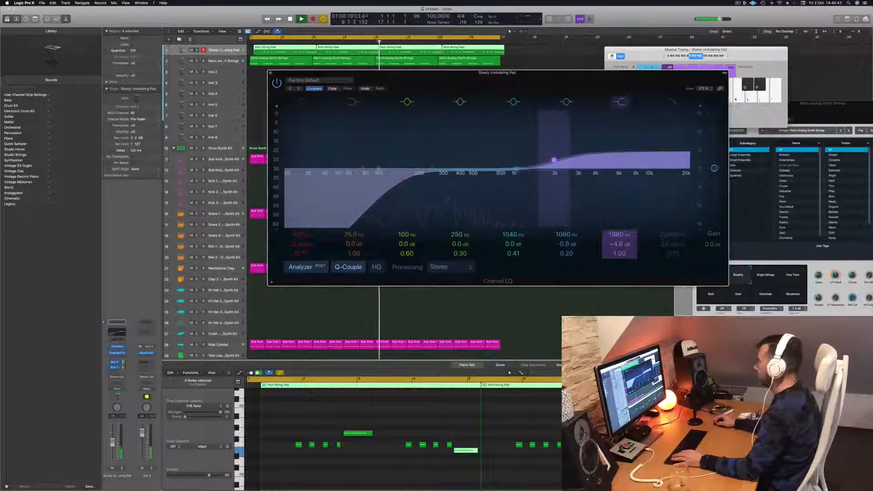
{"action": "left_click_drag", "start_coordinate": [442, 77], "coordinate": [680, 106]}
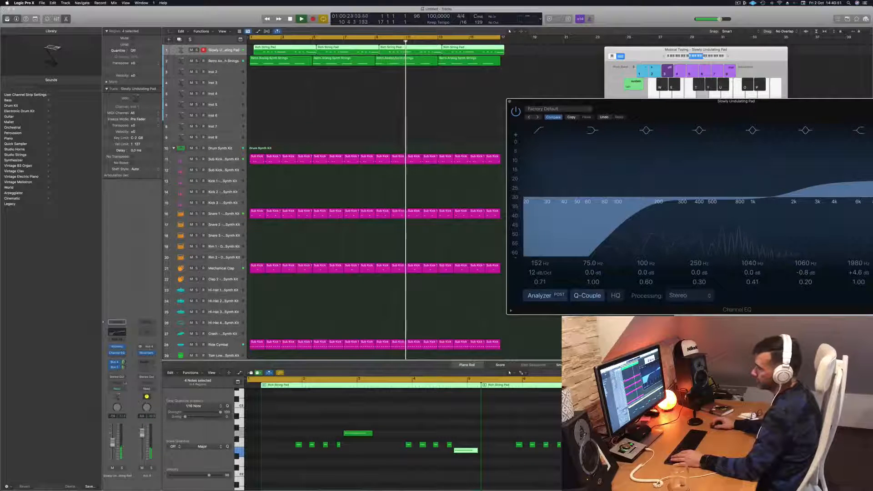
Step: Reopen Alchemy for the Slowly Undulating Pad, adjust one of its performance knobs while the loop plays, and close the instrument window
{"action": "left_click", "coordinate": [117, 346]}
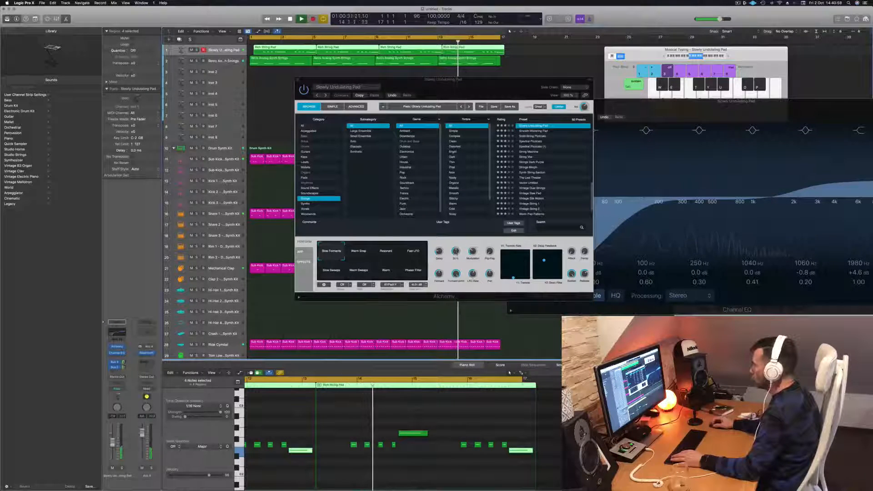
{"action": "left_click", "coordinate": [458, 244]}
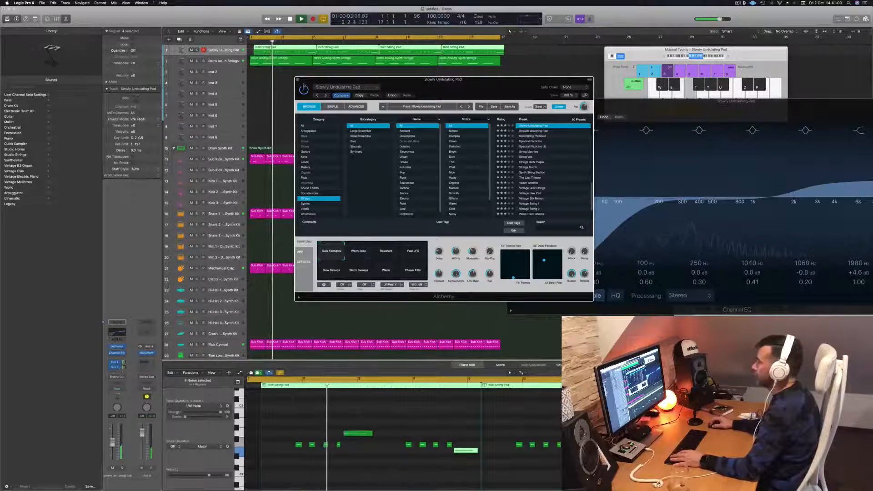
{"action": "left_click", "coordinate": [298, 79]}
Step: Switch off the high shelf band in the Slowly Undulating Pad's Channel EQ and close the EQ window
{"action": "left_click_drag", "start_coordinate": [722, 117], "coordinate": [533, 113]}
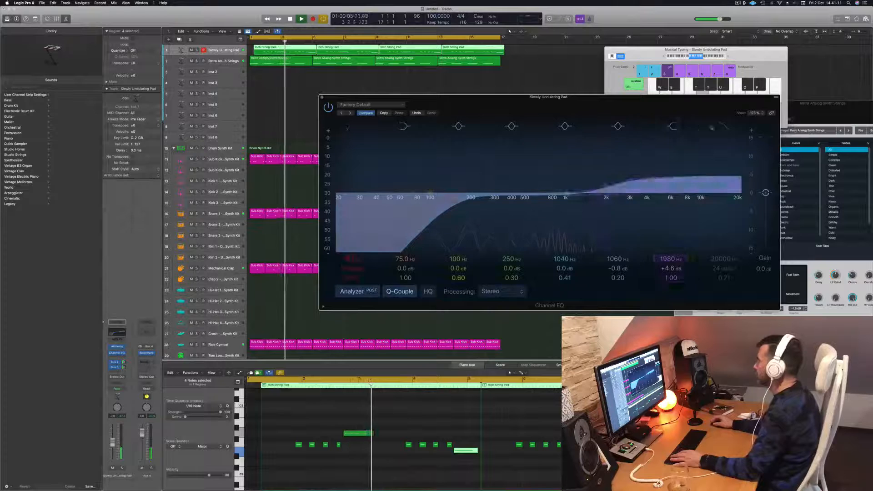
{"action": "left_click", "coordinate": [673, 127]}
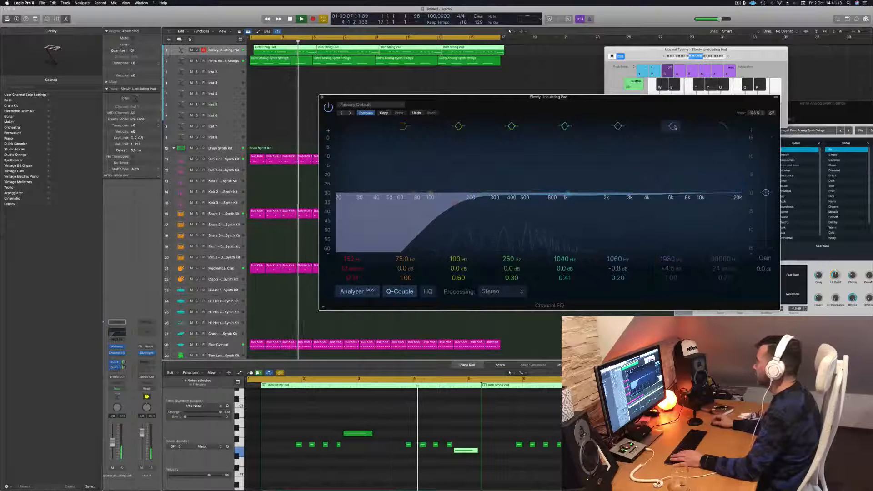
{"action": "left_click_drag", "start_coordinate": [678, 97], "coordinate": [715, 92]}
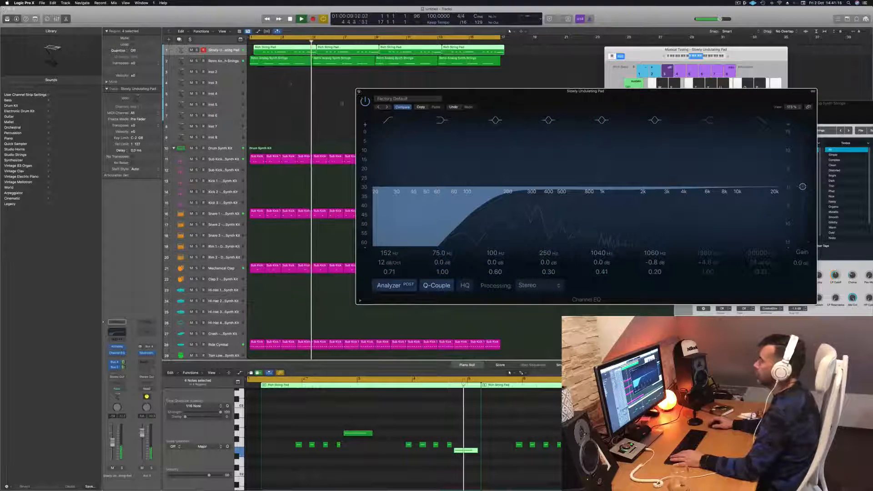
{"action": "left_click", "coordinate": [359, 91]}
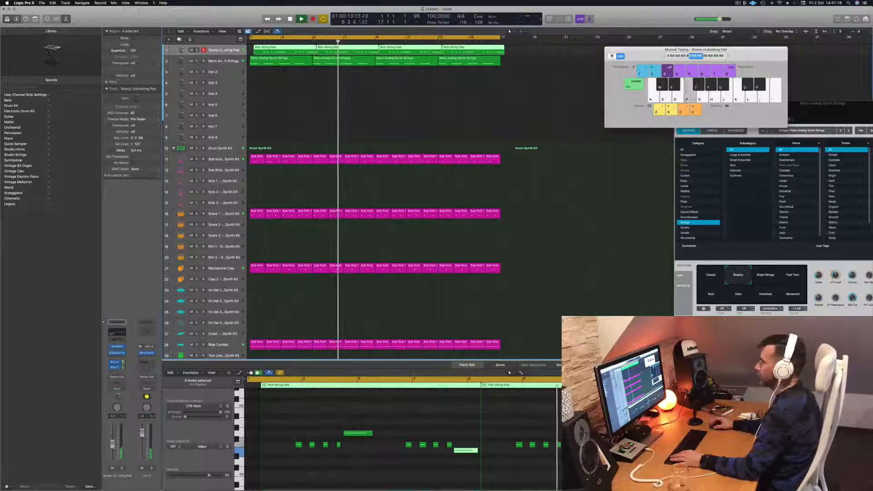
Step: Select the Sub Kick 2 track of the Drum Synth Kit and lower the Musical Typing range while testing its G note
{"action": "scroll", "coordinate": [372, 200], "scroll_direction": "down", "scroll_amount": 3}
{"action": "scroll", "coordinate": [259, 122], "scroll_direction": "down", "scroll_amount": 1}
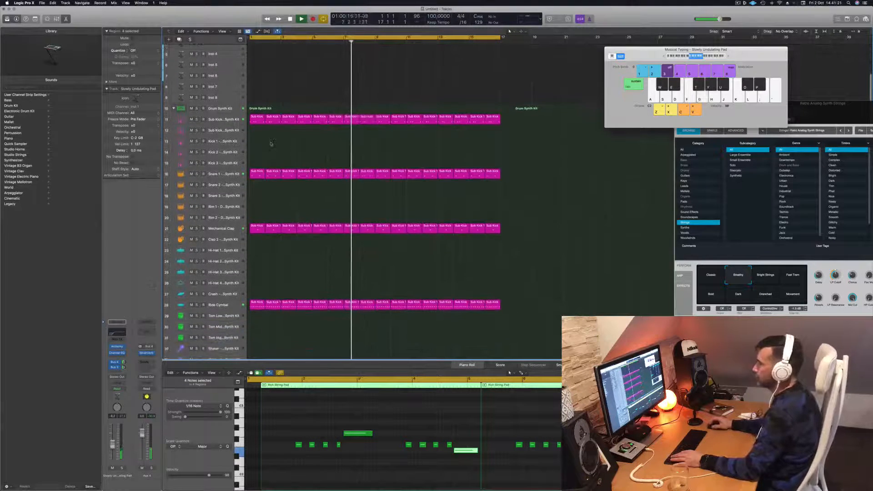
{"action": "left_click", "coordinate": [253, 120]}
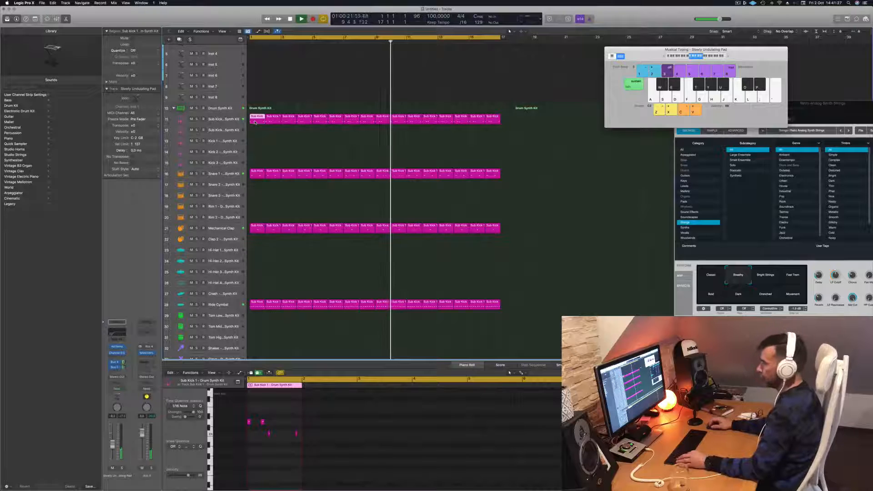
{"action": "left_click", "coordinate": [236, 130]}
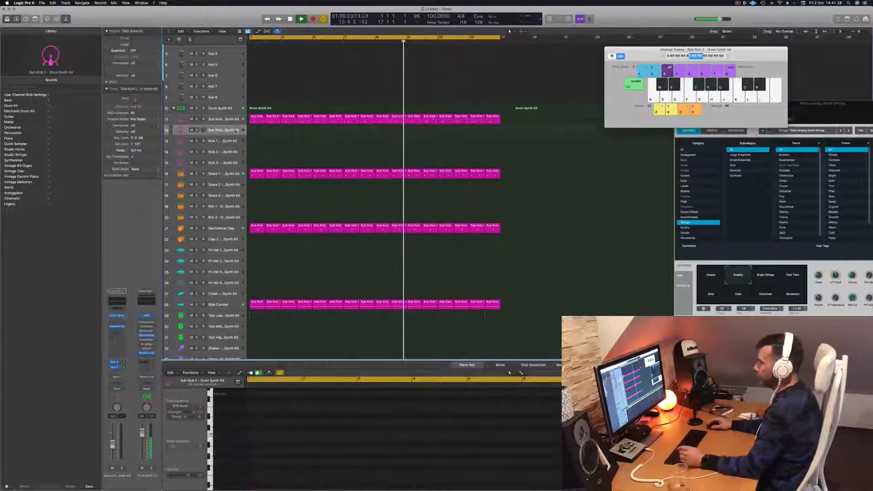
{"action": "key", "text": "j"}
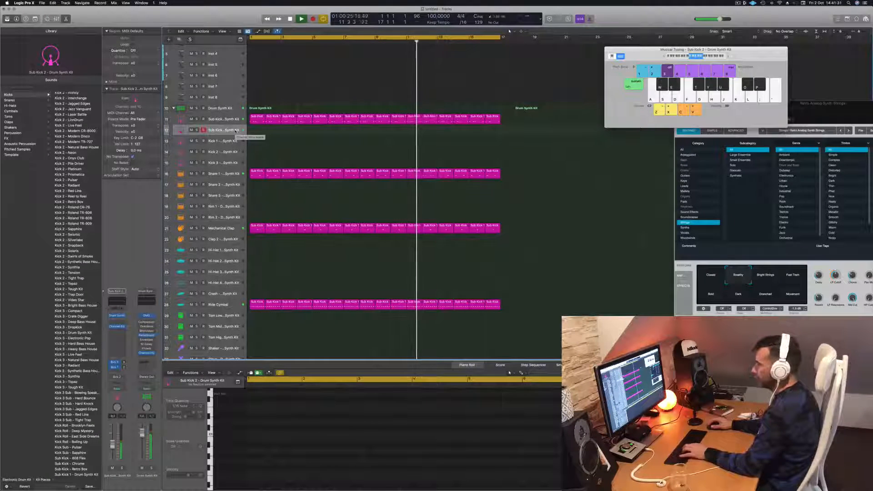
{"action": "key", "text": "g"}
{"action": "key", "text": "g"}
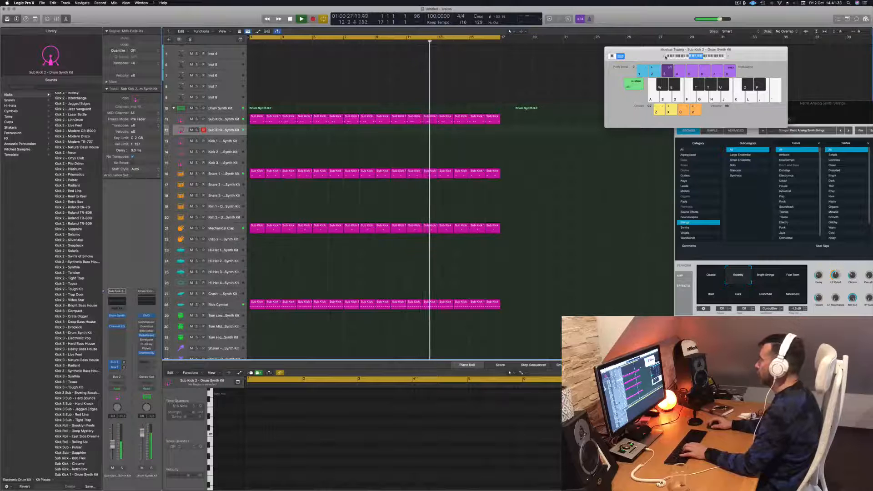
{"action": "left_click", "coordinate": [665, 57]}
{"action": "key", "text": "g"}
{"action": "left_click", "coordinate": [666, 57]}
{"action": "key", "text": "g"}
{"action": "key", "text": "g"}
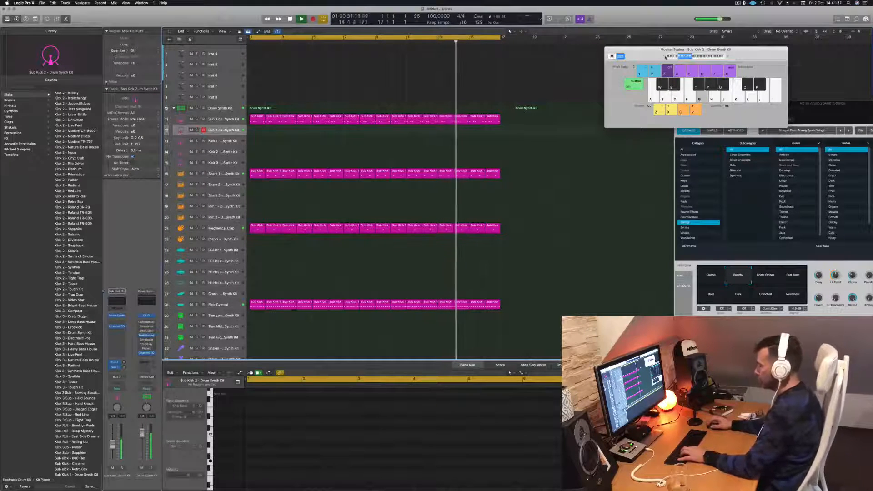
Step: Audition different low Sub Kick 2 notes against the looping beat
{"action": "key", "text": "d"}
{"action": "key", "text": "a"}
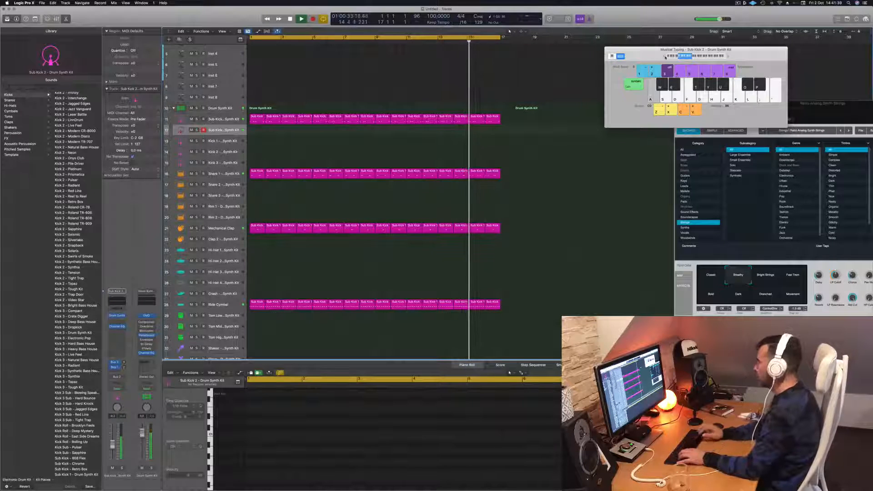
{"action": "key", "text": "s"}
{"action": "key", "text": "j"}
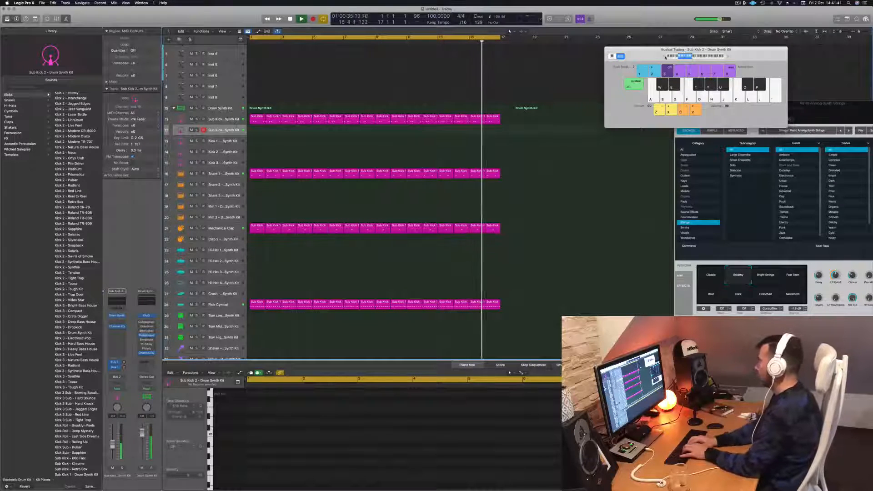
{"action": "key", "text": "k"}
{"action": "key", "text": "f"}
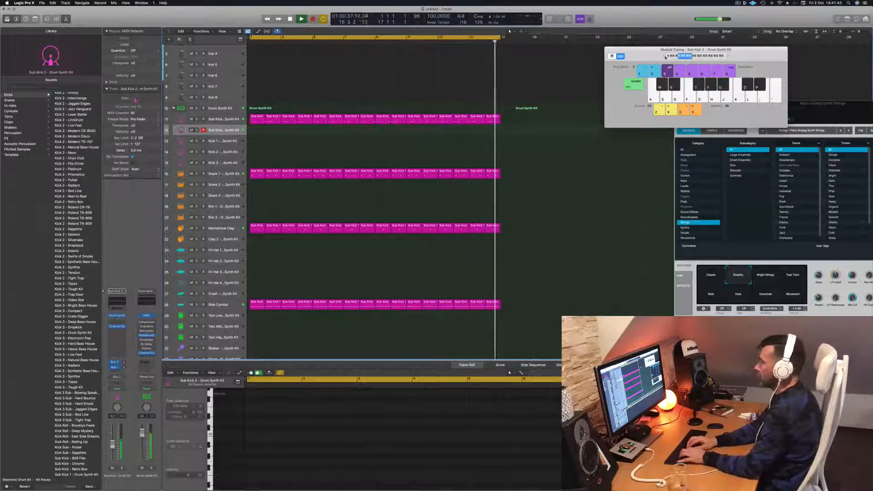
{"action": "key", "text": "d"}
{"action": "key", "text": "k"}
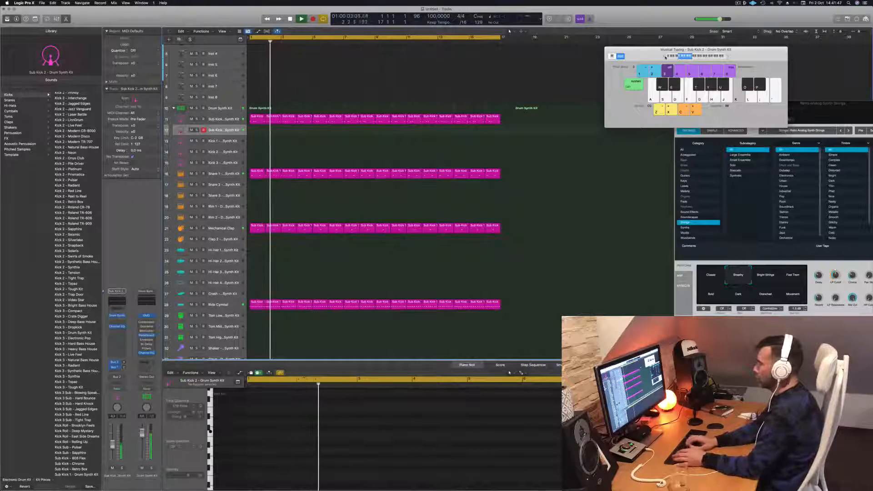
{"action": "key", "text": "k"}
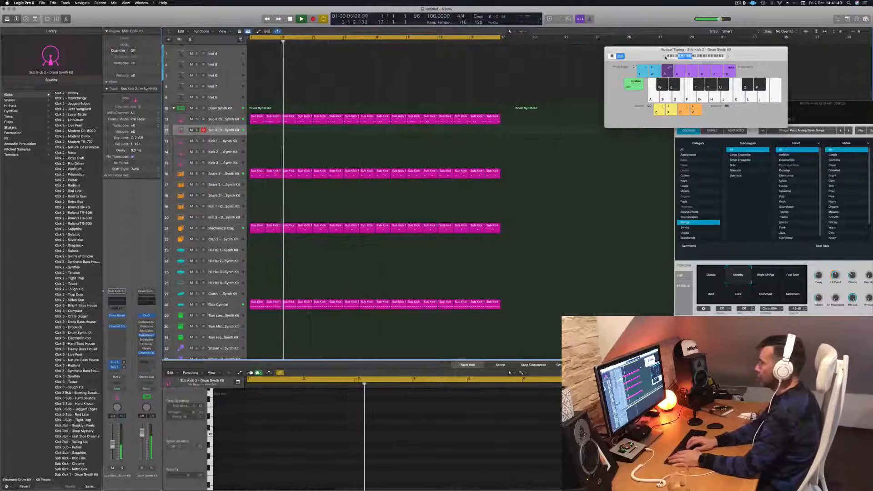
{"action": "key", "text": "k"}
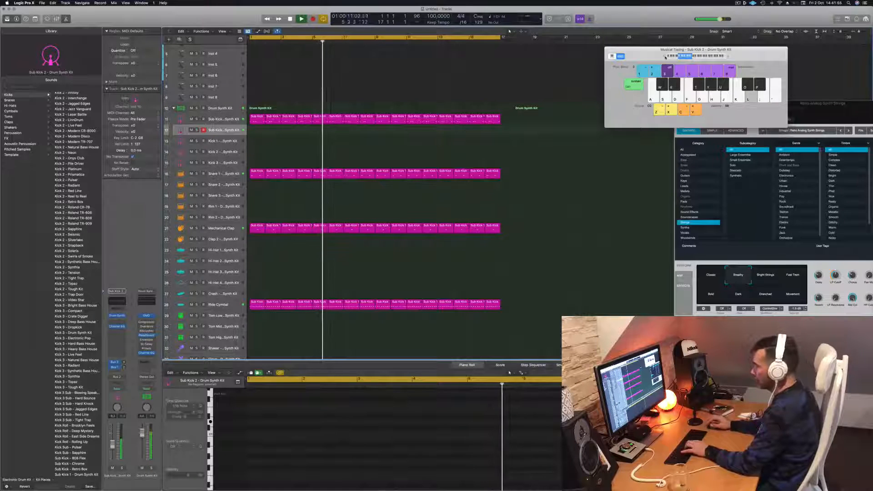
{"action": "key", "text": "k"}
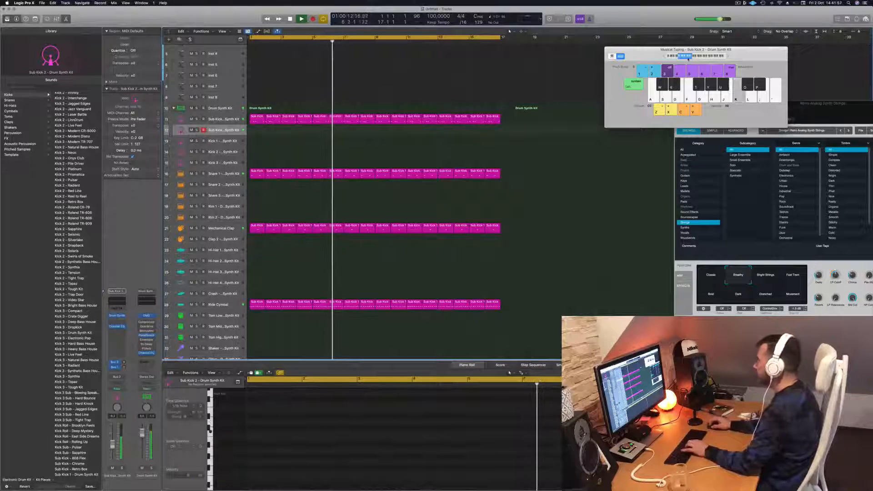
Step: Raise the Musical Typing range by one octave and audition Sub Kick 2 notes at the higher pitch
{"action": "left_click", "coordinate": [728, 57]}
{"action": "key", "text": "j"}
{"action": "key", "text": "a"}
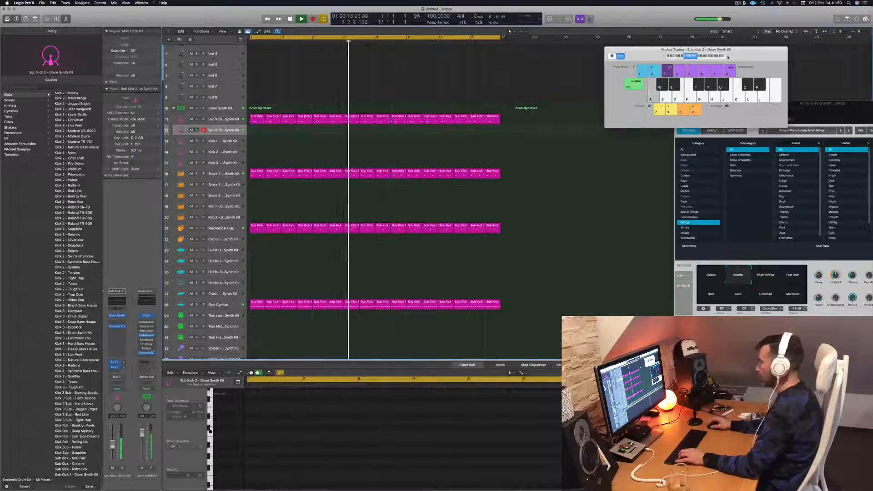
{"action": "key", "text": "g"}
{"action": "key", "text": "g"}
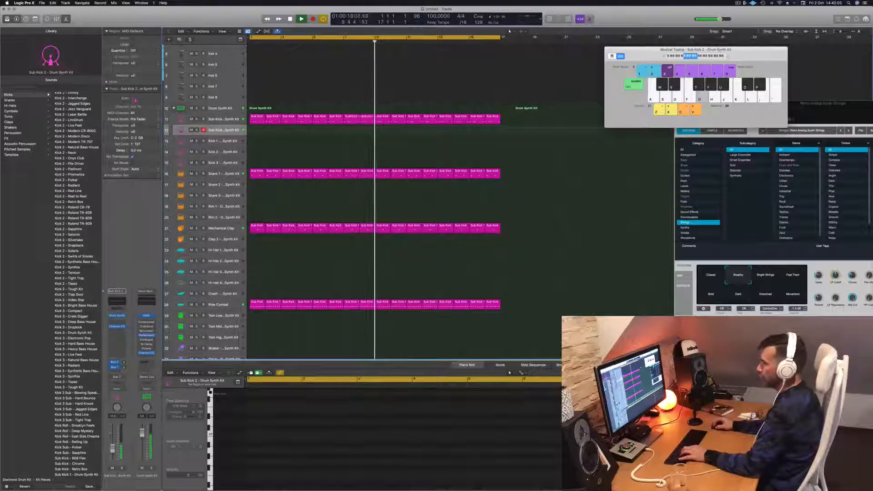
{"action": "key", "text": "g"}
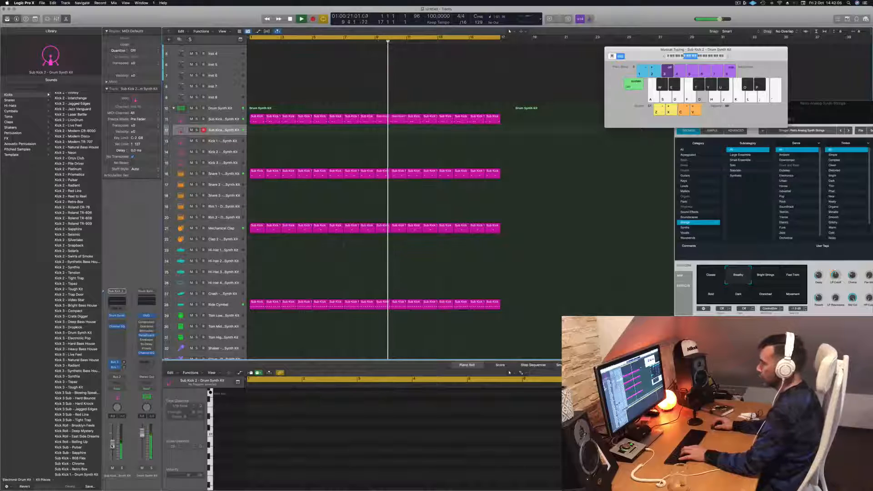
{"action": "key", "text": "g"}
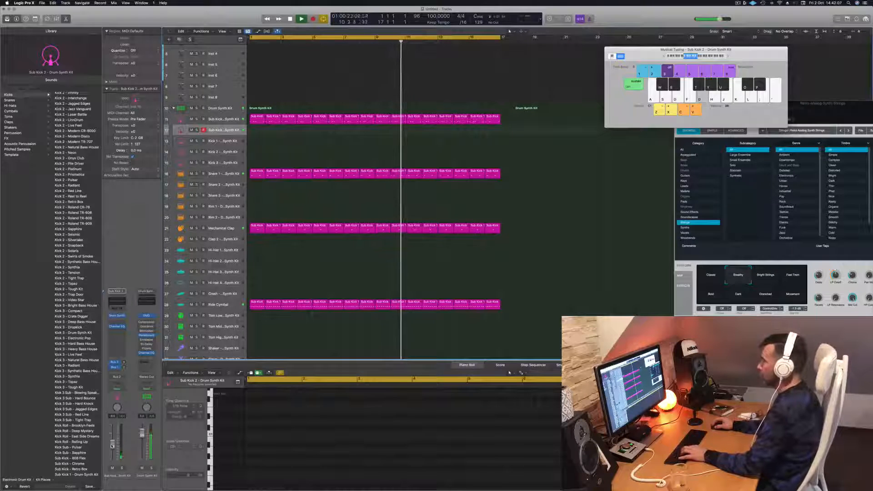
{"action": "key", "text": "e"}
{"action": "key", "text": "d"}
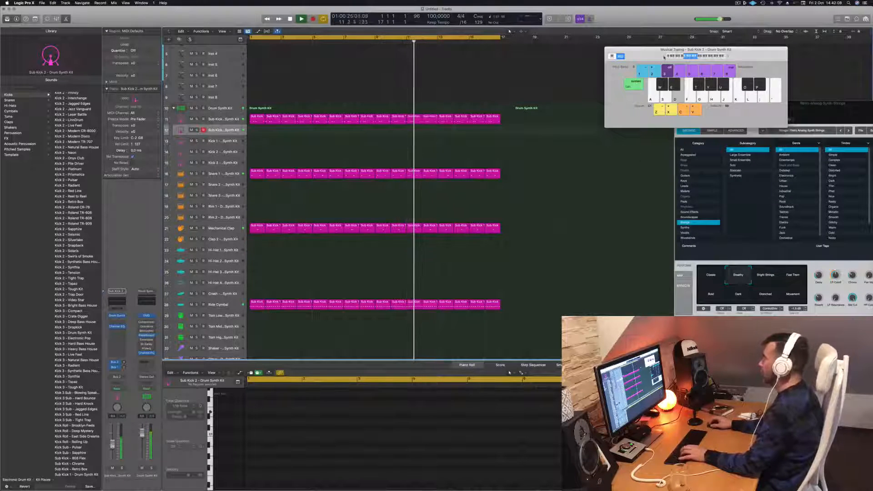
Step: Lower the Musical Typing range by one octave and rehearse the Sub Kick 2 part on a low F
{"action": "left_click", "coordinate": [664, 57]}
{"action": "key", "text": "d"}
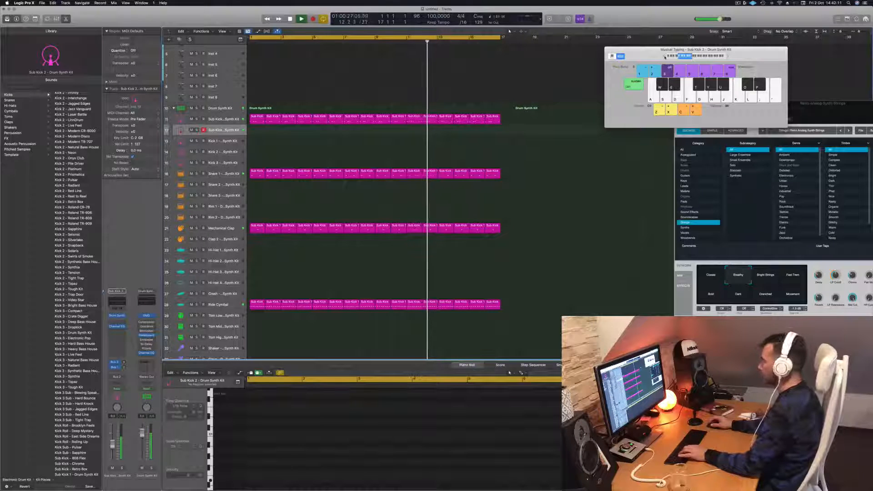
{"action": "key", "text": "f"}
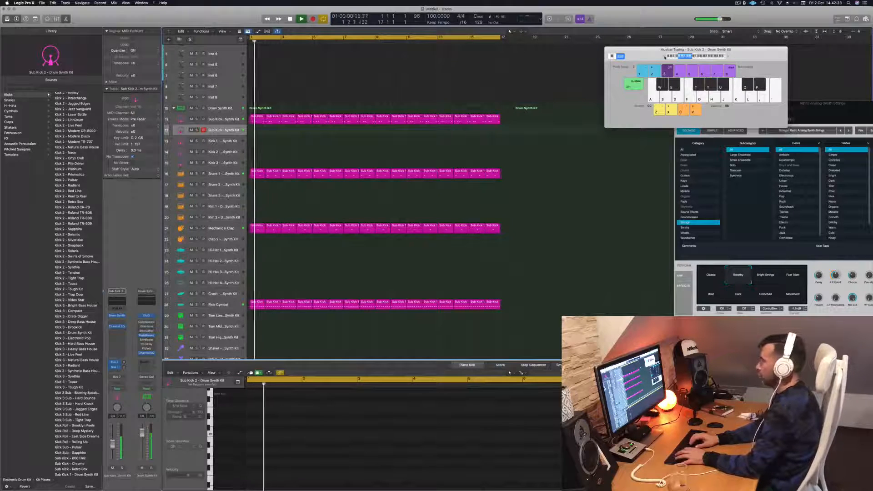
Step: Record a Sub Kick 2 pattern on low F over the looping beat, then stop and play the take back from the start
{"action": "key", "text": "r"}
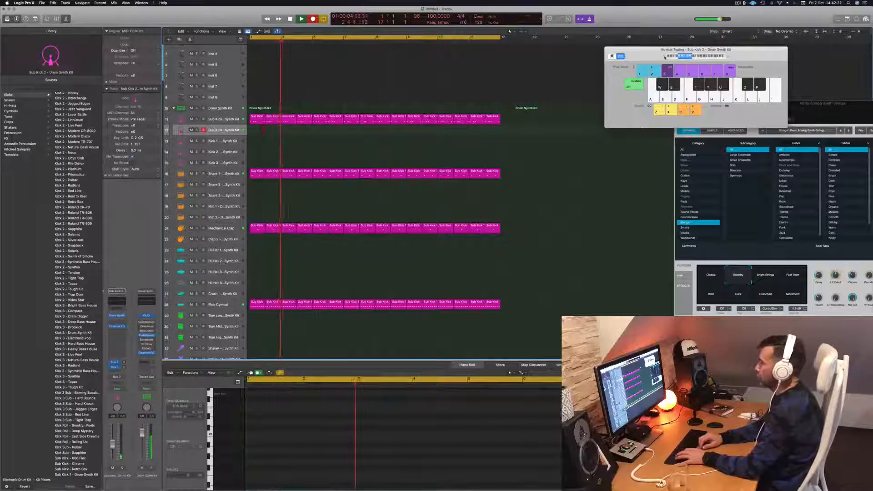
{"action": "key", "text": "f"}
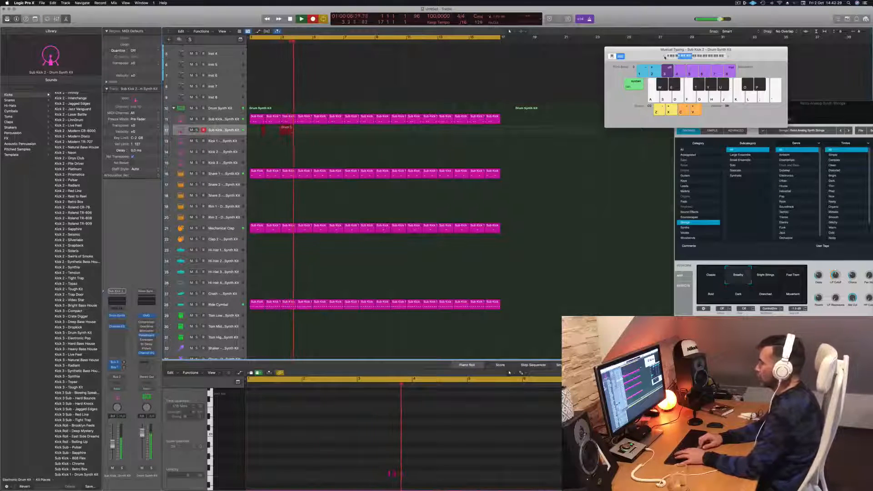
{"action": "key", "text": "f"}
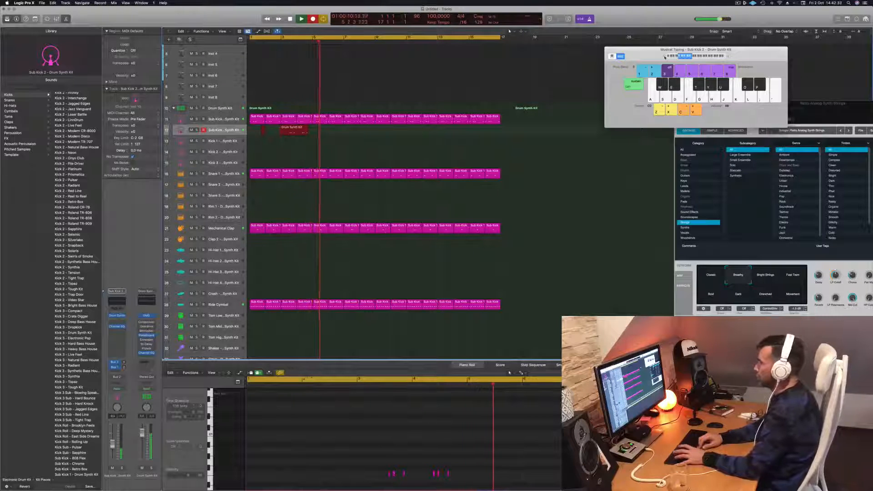
{"action": "key", "text": "f"}
{"action": "key", "text": "f"}
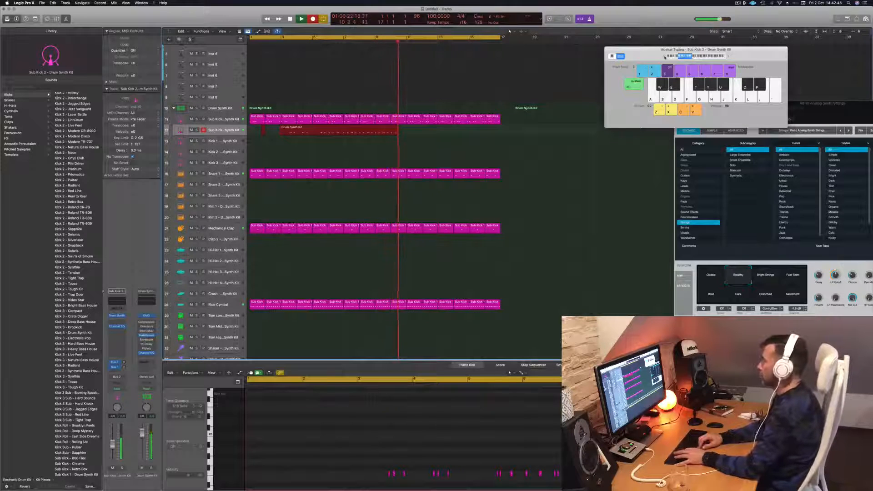
{"action": "key", "text": "space"}
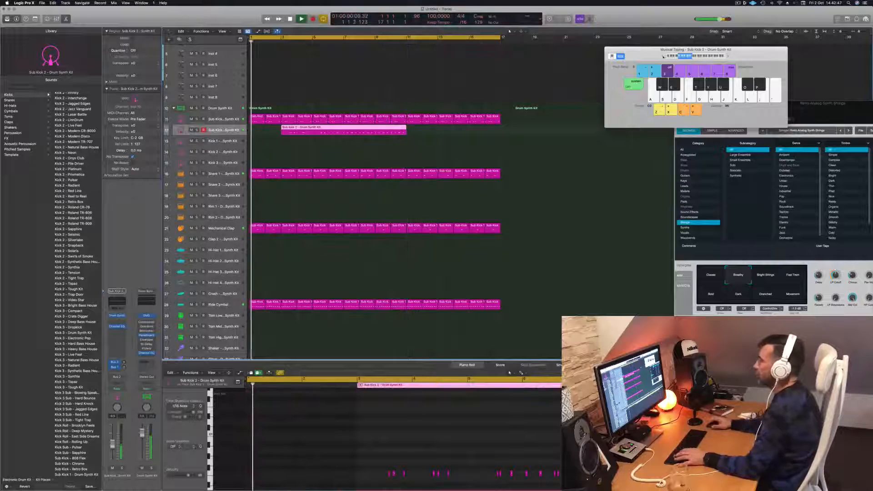
{"action": "key", "text": "space"}
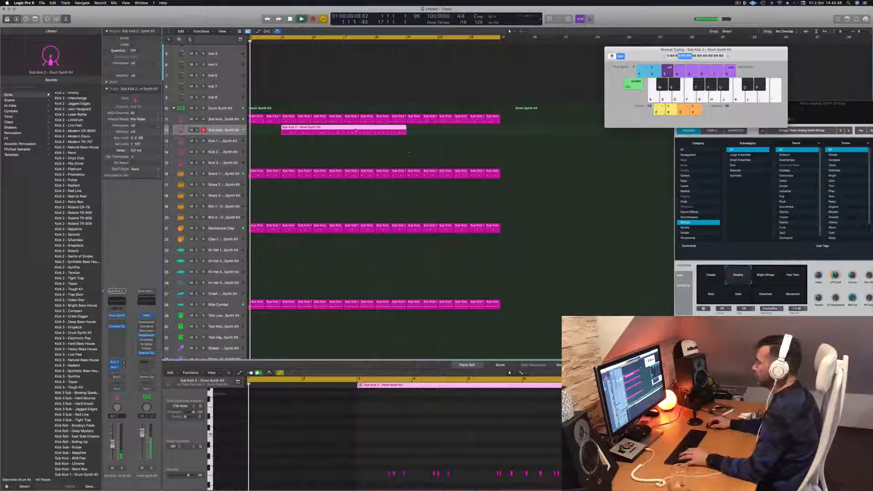
Step: Split the recorded Sub Kick 2 region at bar 8, delete the earlier part and move the remainder to bar 1
{"action": "double_click", "coordinate": [359, 131], "text": "super"}
{"action": "left_click", "coordinate": [350, 131]}
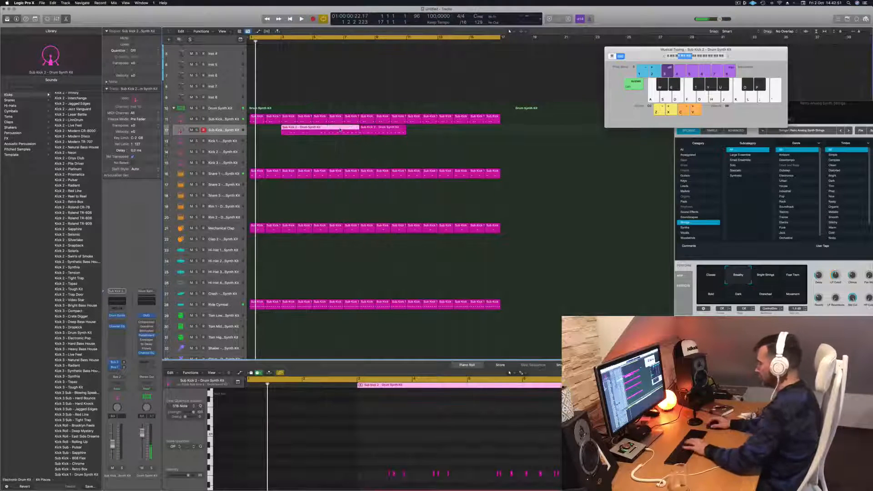
{"action": "key", "text": "Delete"}
{"action": "left_click_drag", "start_coordinate": [390, 131], "coordinate": [268, 130]}
Step: Shorten the Sub Kick 2 region to a one-bar pattern by splitting it at bar 2 and deleting the rest
{"action": "left_click", "coordinate": [286, 451]}
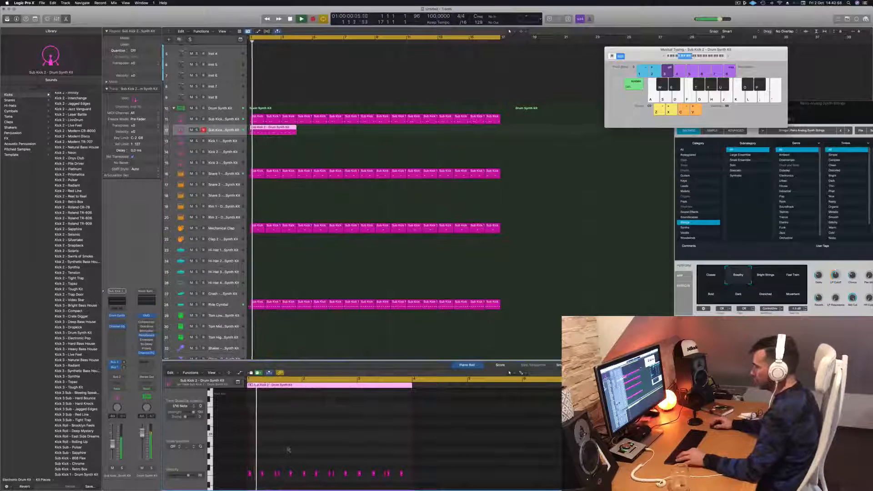
{"action": "key", "text": "super+Right"}
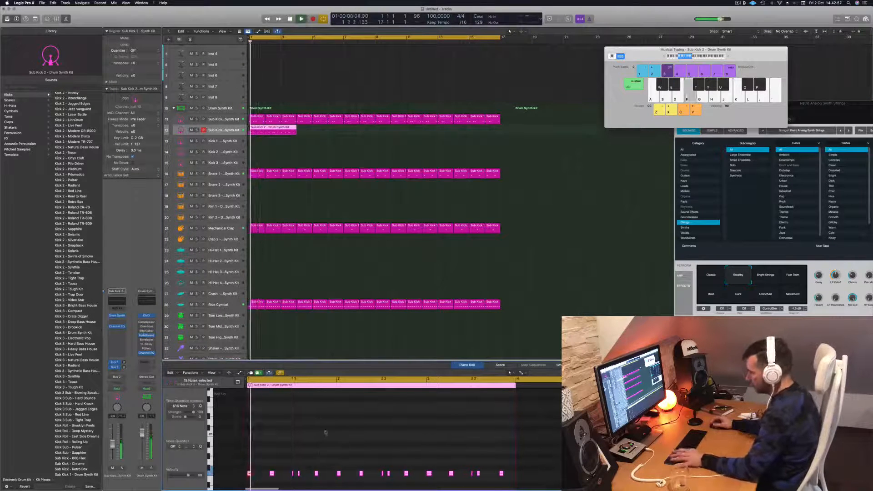
{"action": "key", "text": "super+Right"}
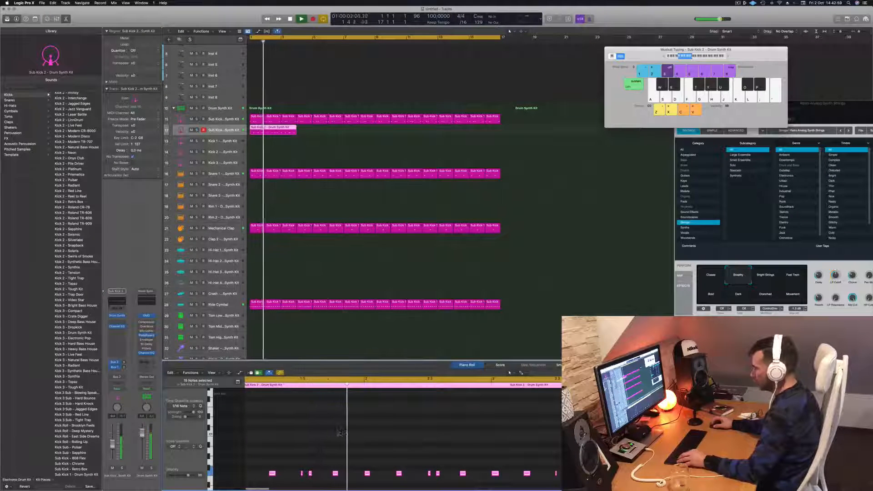
{"action": "key", "text": "Return"}
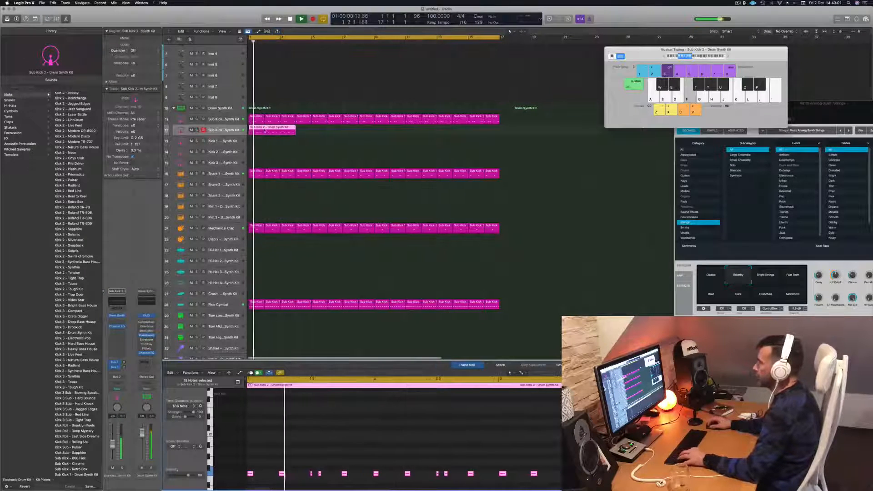
{"action": "double_click", "coordinate": [264, 130], "text": "super"}
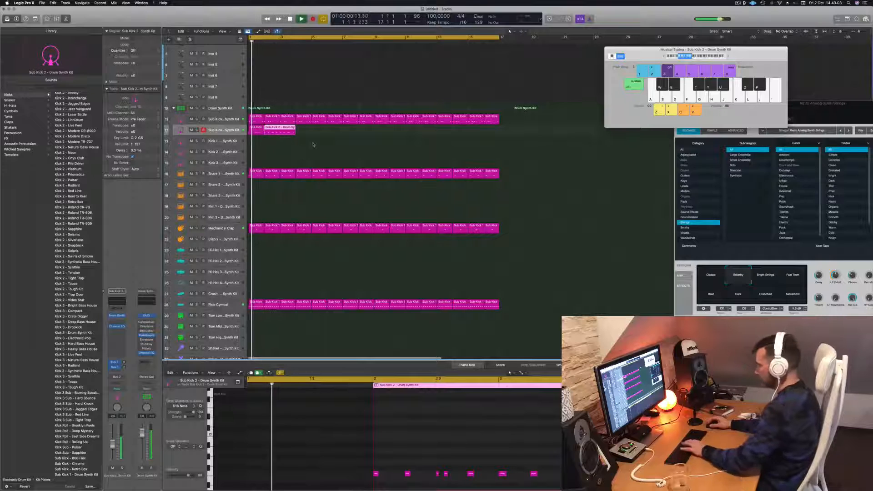
{"action": "key", "text": "Delete"}
{"action": "left_click", "coordinate": [253, 132]}
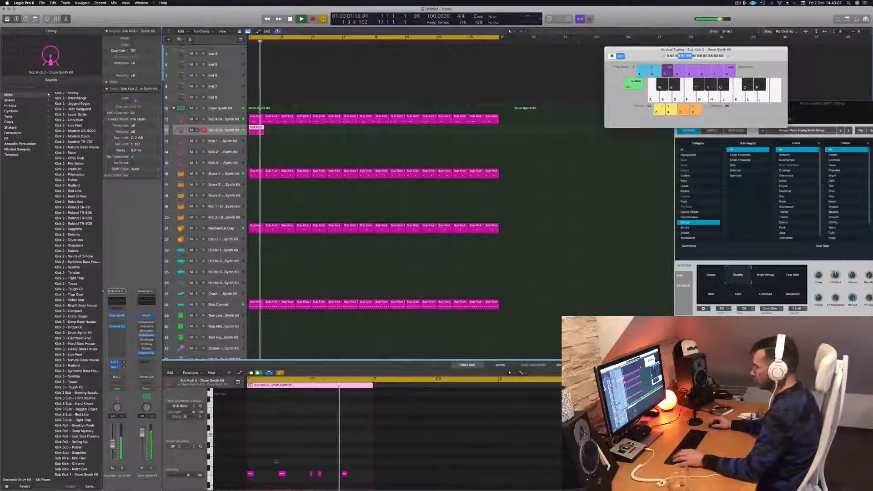
Step: Transpose all five notes of the one-bar Sub Kick 2 pattern and open the track's Drum Synth settings
{"action": "left_click_drag", "start_coordinate": [359, 466], "coordinate": [251, 478]}
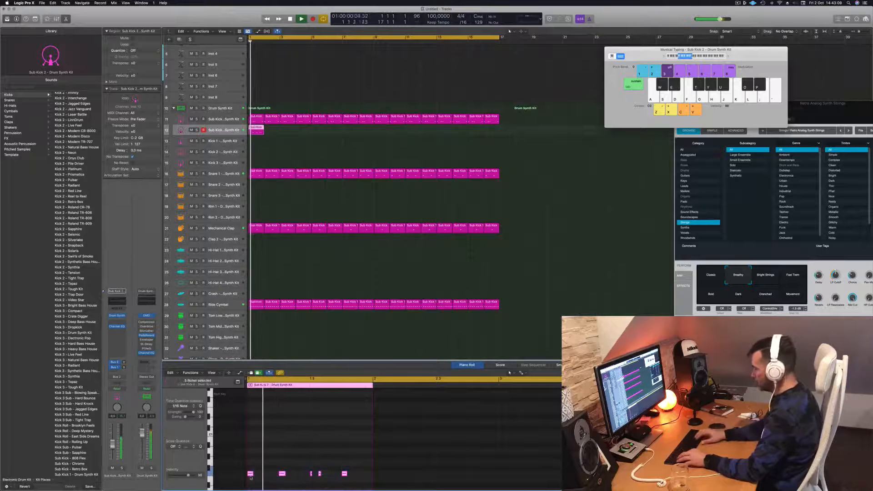
{"action": "key", "text": "Delete"}
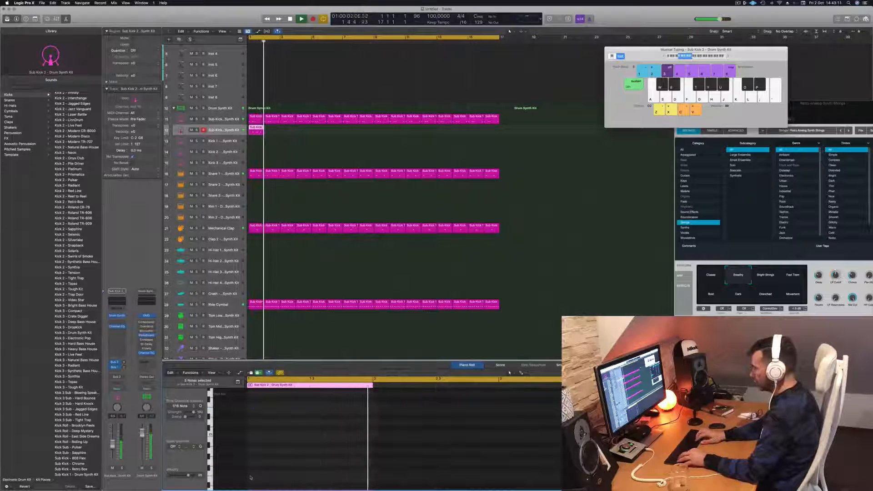
{"action": "key", "text": "alt+Up"}
{"action": "key", "text": "alt+Up"}
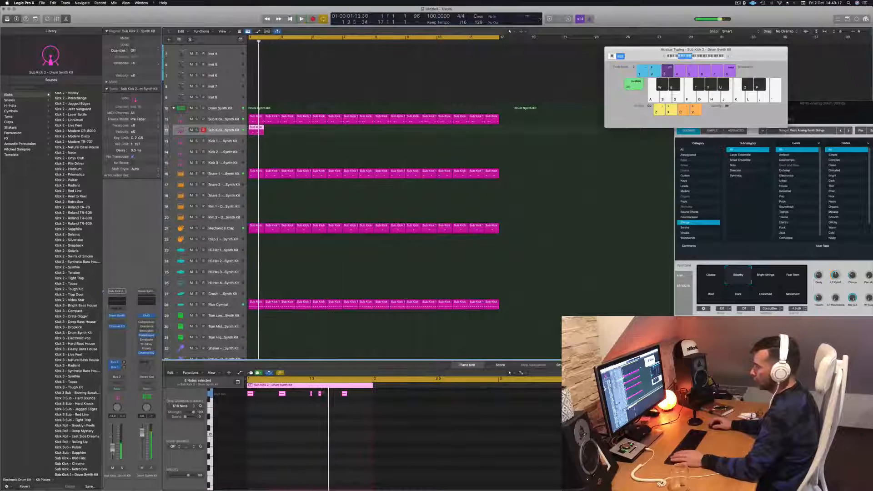
{"action": "left_click", "coordinate": [117, 317]}
{"action": "left_click_drag", "start_coordinate": [357, 72], "coordinate": [272, 184]}
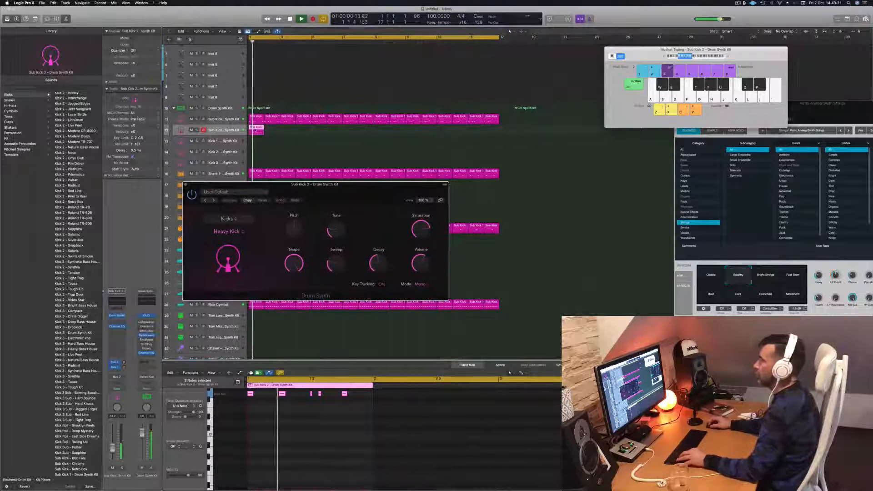
{"action": "left_click_drag", "start_coordinate": [255, 131], "coordinate": [272, 132]}
{"action": "left_click", "coordinate": [259, 131]}
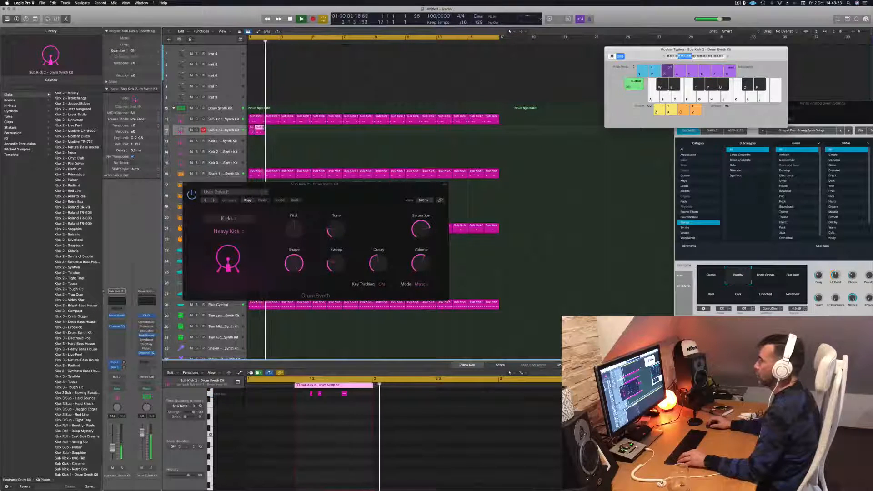
{"action": "key", "text": "super+z"}
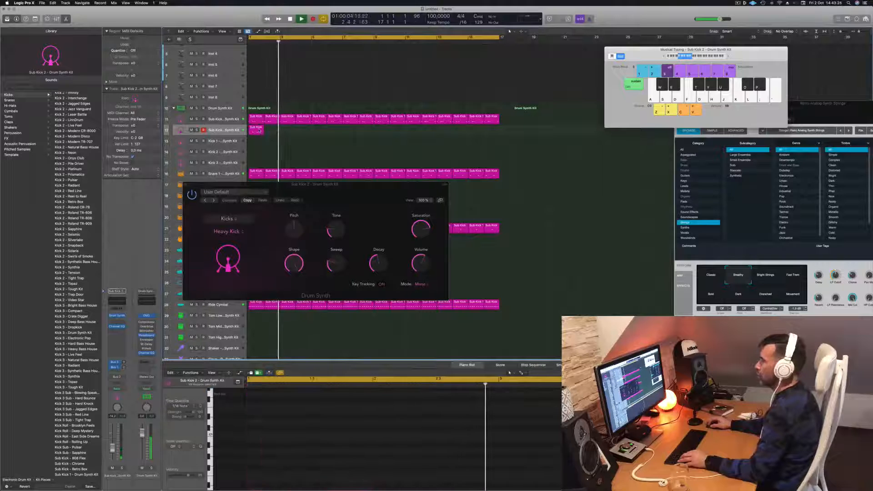
Step: Duplicate the one-bar Sub Kick 2 region along its track until it fills all 16 bars
{"action": "left_click_drag", "start_coordinate": [256, 131], "coordinate": [289, 131]}
{"action": "mouse_move", "coordinate": [318, 135]}
{"action": "left_mouse_down"}
{"action": "mouse_move", "coordinate": [255, 130]}
{"action": "mouse_move", "coordinate": [320, 133]}
{"action": "left_mouse_up"}
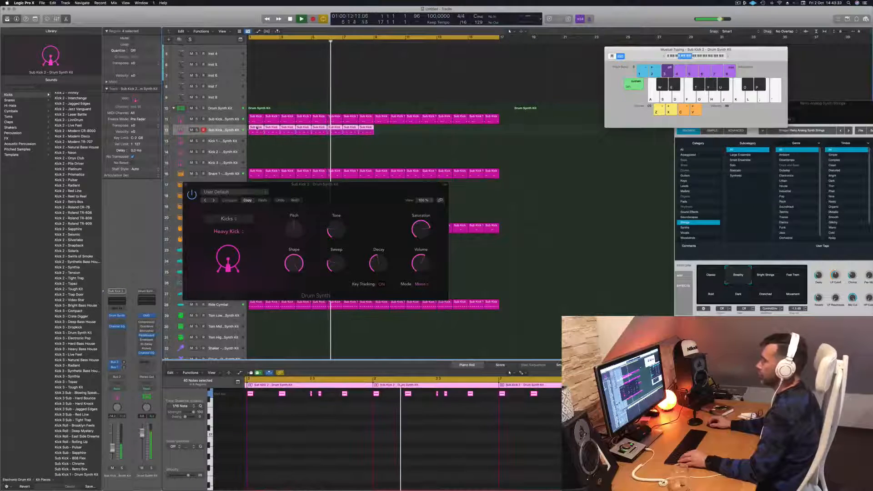
{"action": "left_click_drag", "start_coordinate": [257, 128], "coordinate": [382, 132]}
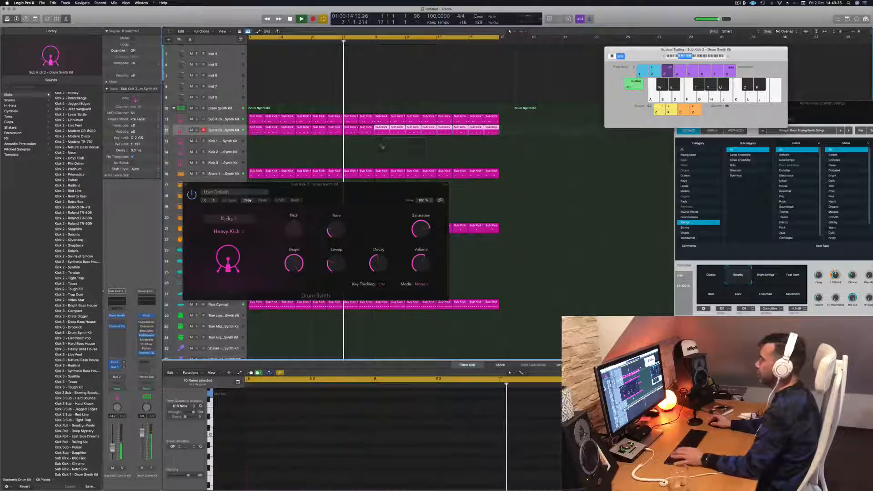
Step: Move the Drum Synth window clear of the lower tracks and lower the Heavy Kick's Pitch while replaying the beat
{"action": "key", "text": "Return"}
{"action": "left_click_drag", "start_coordinate": [318, 184], "coordinate": [466, 109]}
{"action": "key", "text": "Return"}
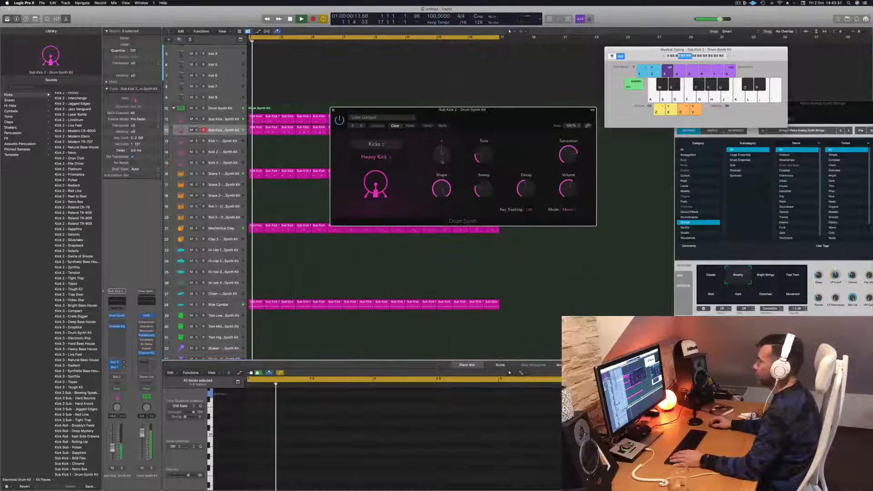
{"action": "left_click_drag", "start_coordinate": [441, 152], "coordinate": [442, 175]}
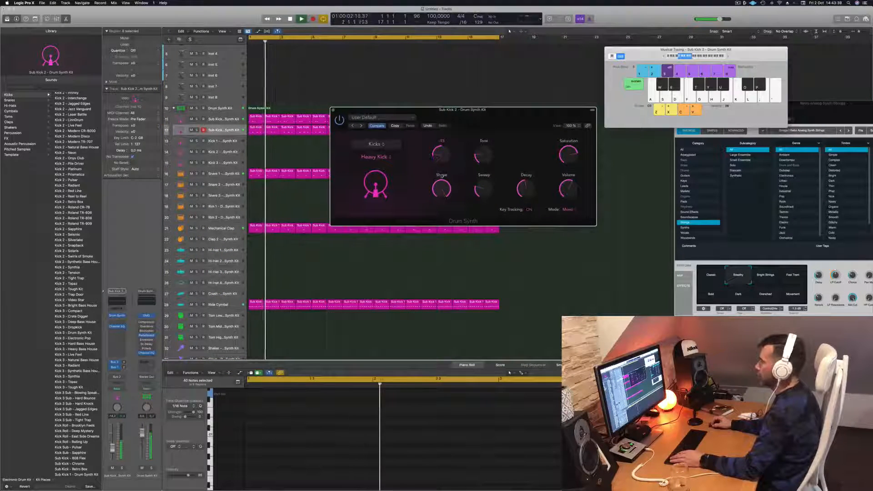
{"action": "key", "text": "Return"}
Step: Reshape the Heavy Kick by raising Sweep and Decay and reducing Shape
{"action": "left_click_drag", "start_coordinate": [495, 113], "coordinate": [502, 92]}
{"action": "mouse_move", "coordinate": [496, 133]}
{"action": "left_mouse_down"}
{"action": "mouse_move", "coordinate": [496, 118]}
{"action": "mouse_move", "coordinate": [496, 136]}
{"action": "left_mouse_up"}
{"action": "left_click_drag", "start_coordinate": [493, 168], "coordinate": [500, 138]}
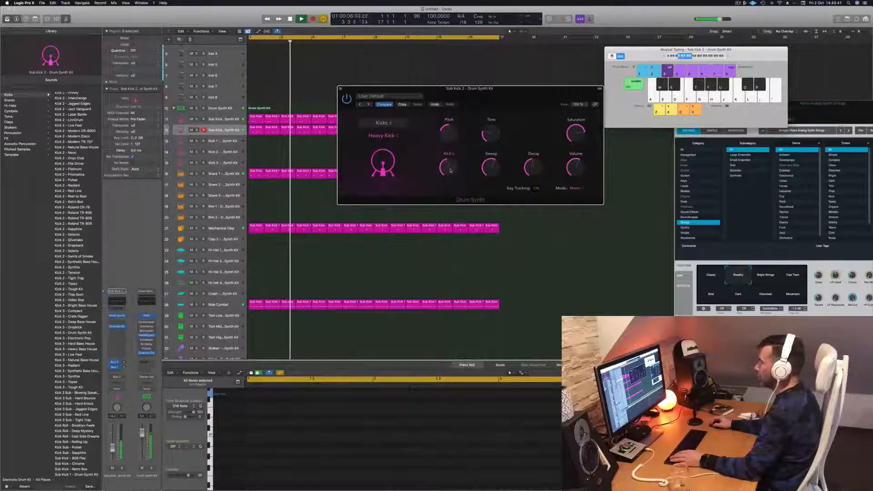
{"action": "left_click_drag", "start_coordinate": [451, 187], "coordinate": [460, 148]}
{"action": "key", "text": "Return"}
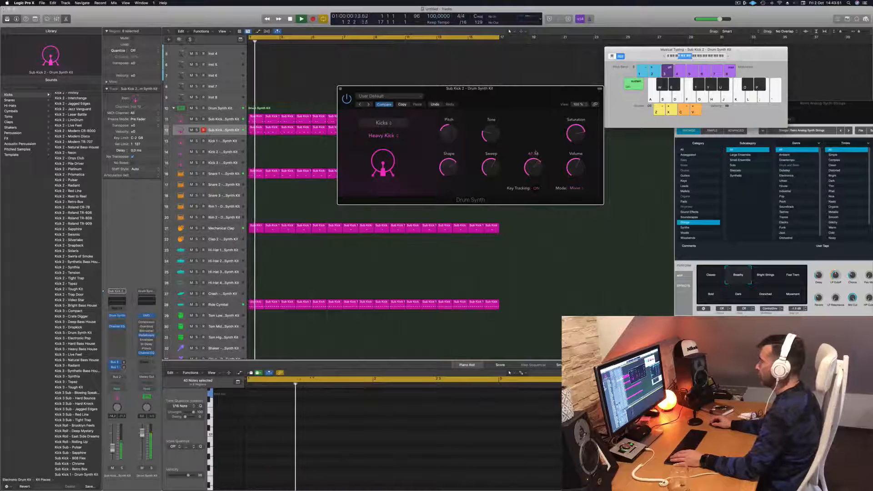
{"action": "left_click_drag", "start_coordinate": [532, 177], "coordinate": [535, 167]}
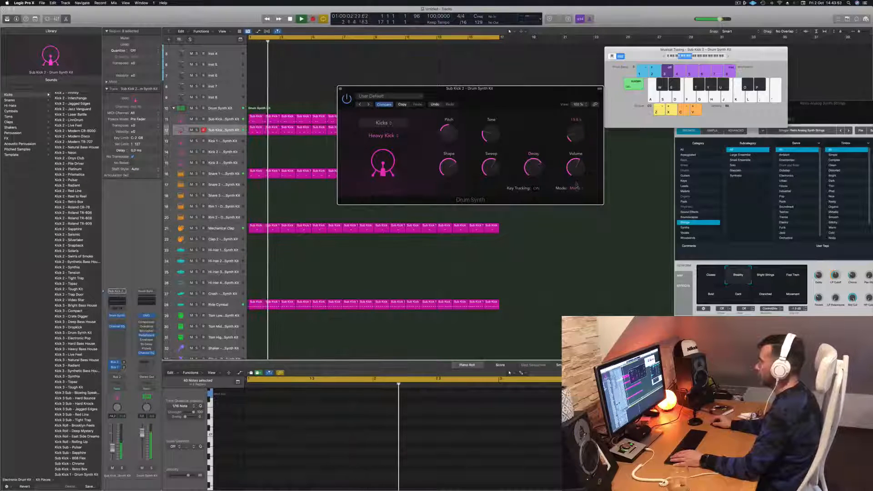
Step: Raise the Sub Kick 2 channel fader slightly and fine-tune the Heavy Kick's Saturation
{"action": "key", "text": "space"}
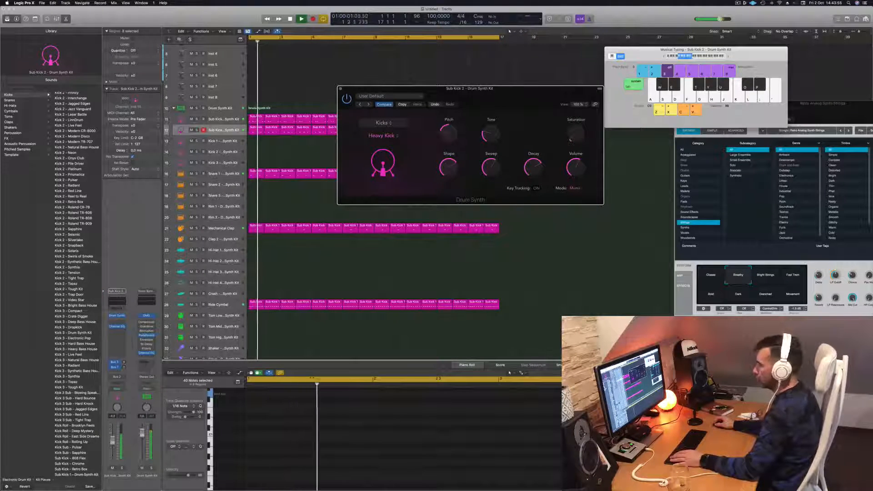
{"action": "left_click_drag", "start_coordinate": [112, 448], "coordinate": [112, 444]}
{"action": "left_click", "coordinate": [572, 136]}
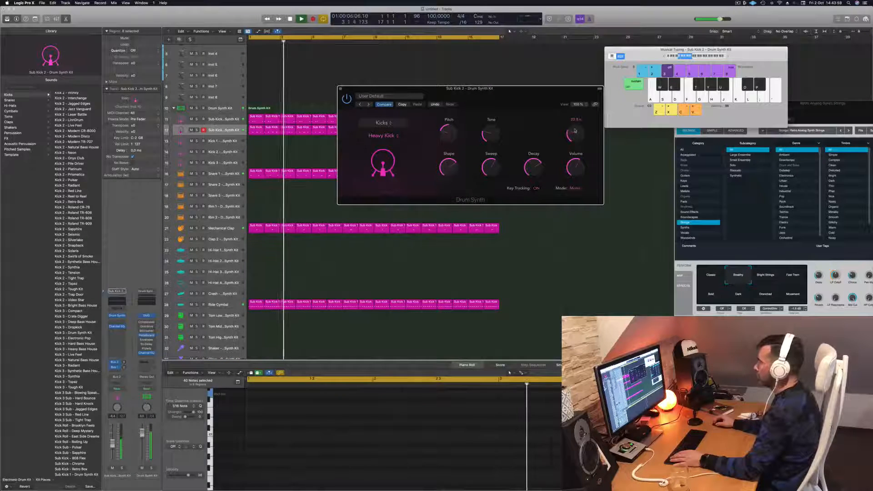
{"action": "left_click_drag", "start_coordinate": [573, 135], "coordinate": [573, 134]}
Step: Increase the Heavy Kick's Decay and Tone and readjust its Shape
{"action": "left_click_drag", "start_coordinate": [539, 173], "coordinate": [538, 166]}
{"action": "left_click_drag", "start_coordinate": [490, 133], "coordinate": [491, 116]}
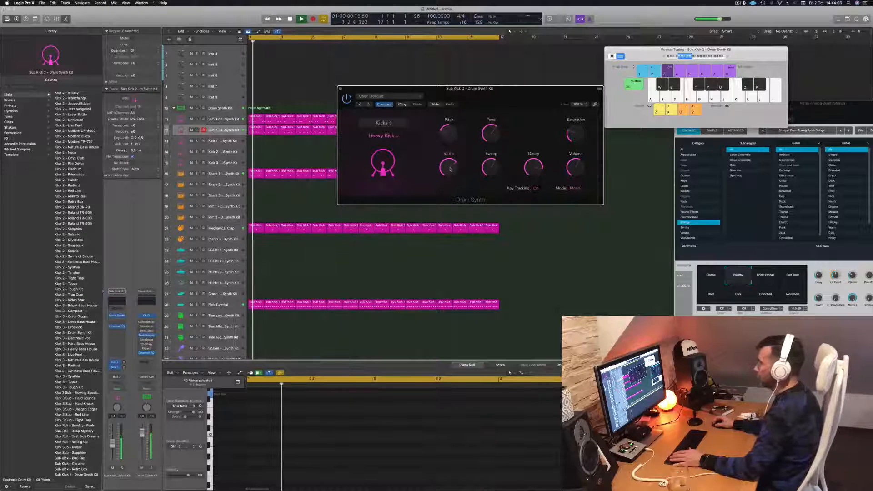
{"action": "mouse_move", "coordinate": [451, 169]}
{"action": "left_mouse_down"}
{"action": "mouse_move", "coordinate": [459, 214]}
{"action": "mouse_move", "coordinate": [457, 155]}
{"action": "left_mouse_up"}
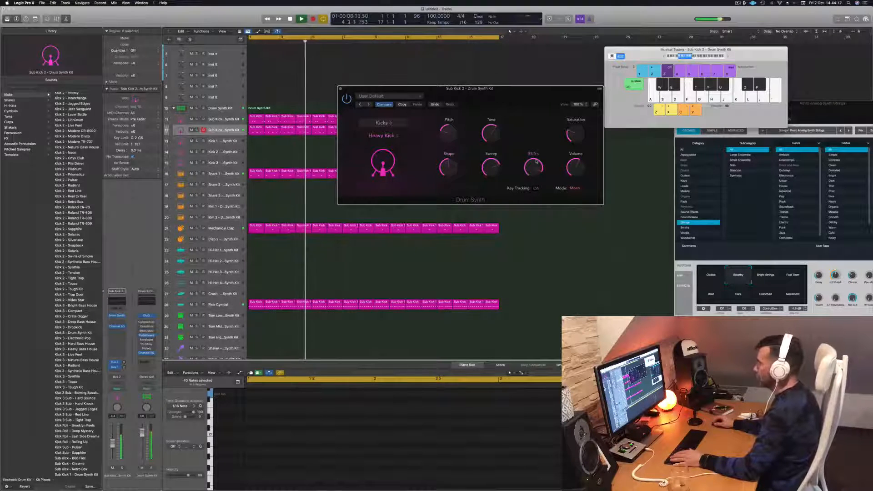
Step: Check the available Drum Synth kick types, keep Heavy Kick and restart playback
{"action": "left_click", "coordinate": [382, 135]}
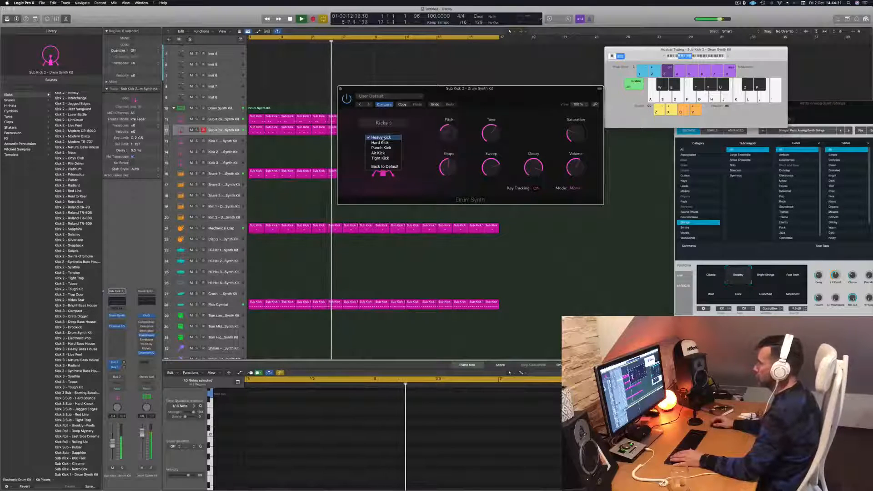
{"action": "left_click", "coordinate": [353, 158]}
{"action": "key", "text": "space"}
{"action": "key", "text": "space"}
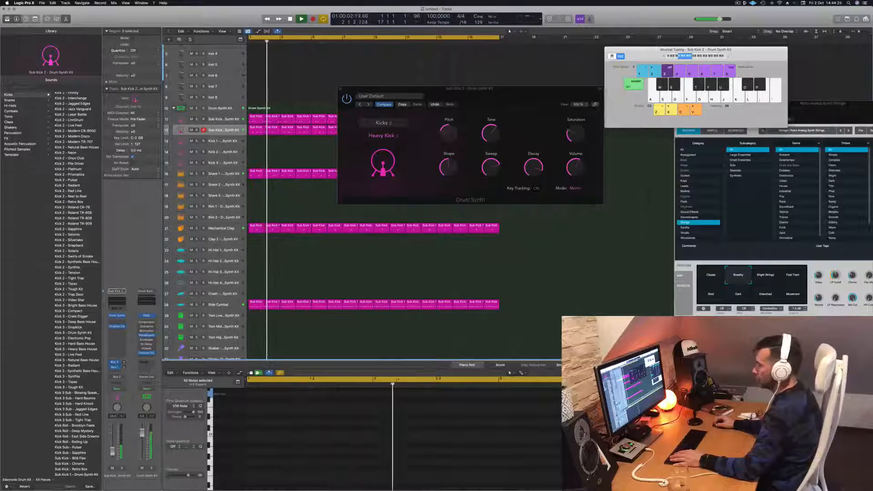
Step: Solo Sub Kick 2 briefly, return to the full mix, raise its fader slightly and close the Drum Synth window
{"action": "key", "text": "s"}
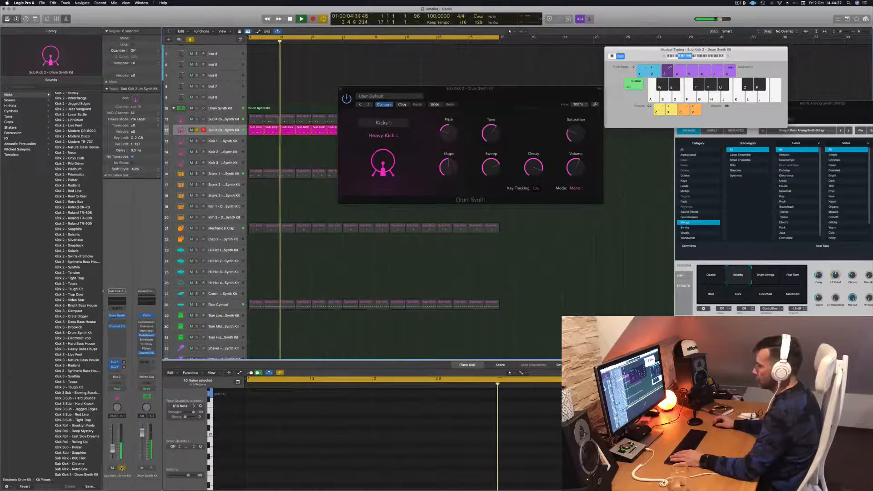
{"action": "left_click", "coordinate": [122, 468]}
{"action": "left_click_drag", "start_coordinate": [113, 449], "coordinate": [113, 448]}
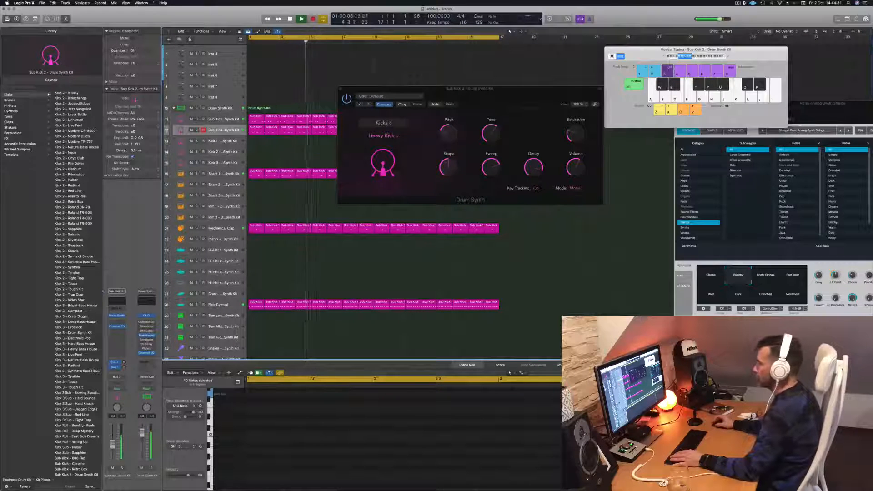
{"action": "left_click", "coordinate": [340, 90]}
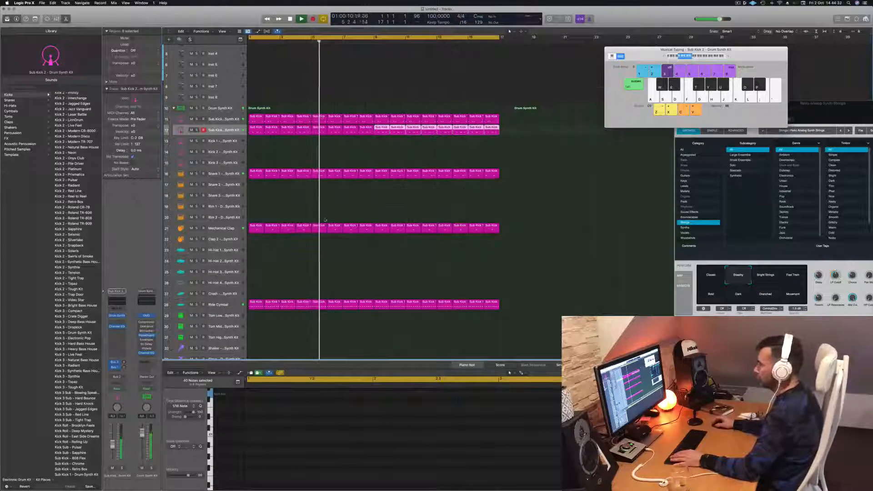
Step: Copy the first Snare 1 region to the start of the Hi-Hat 1 track
{"action": "left_click", "coordinate": [287, 207]}
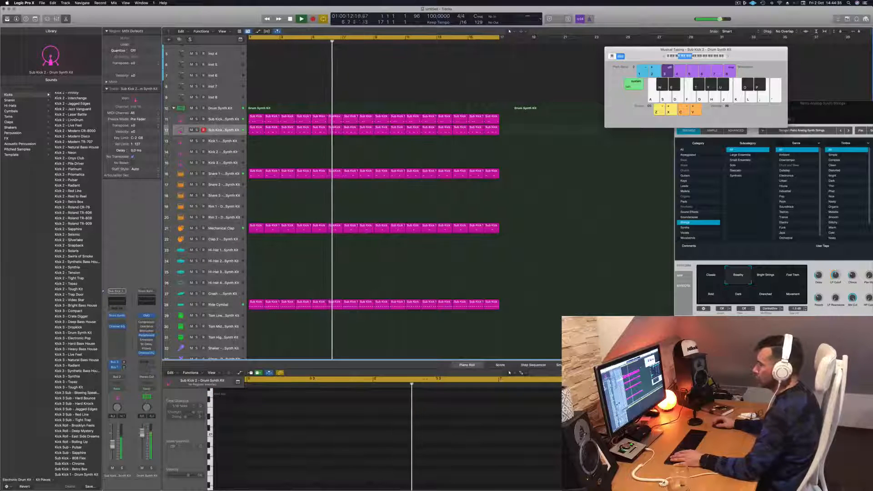
{"action": "left_click", "coordinate": [256, 172]}
{"action": "left_click_drag", "start_coordinate": [250, 273], "coordinate": [252, 250]}
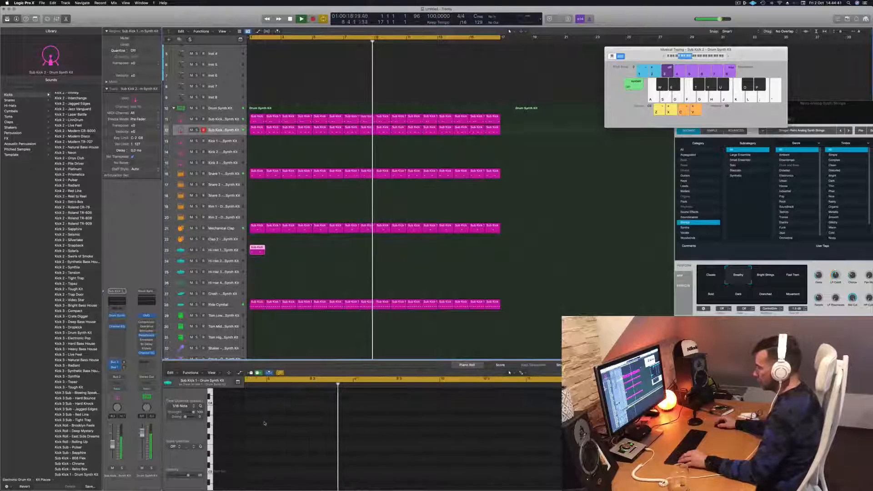
Step: Transpose the two notes of the copied Hi-Hat 1 region upward in the Piano Roll
{"action": "scroll", "coordinate": [301, 433], "scroll_direction": "down", "scroll_amount": 10}
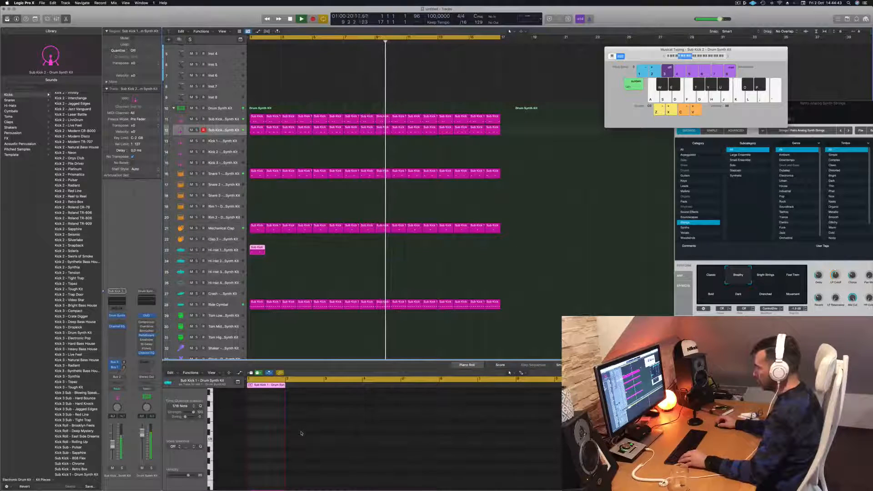
{"action": "left_click_drag", "start_coordinate": [278, 413], "coordinate": [246, 426]}
{"action": "key", "text": "alt+Up"}
{"action": "key", "text": "alt+Up"}
{"action": "key", "text": "alt+Up"}
{"action": "key", "text": "alt+Up"}
{"action": "key", "text": "alt+Up"}
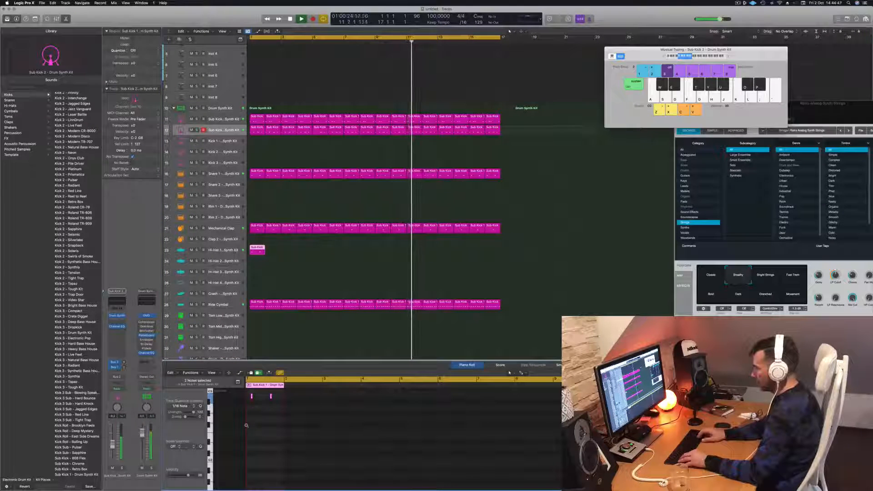
Step: Restart playback and duplicate the two hi-hat notes slightly later within the pattern
{"action": "key", "text": "Return"}
{"action": "scroll", "coordinate": [273, 425], "scroll_direction": "up", "scroll_amount": 5}
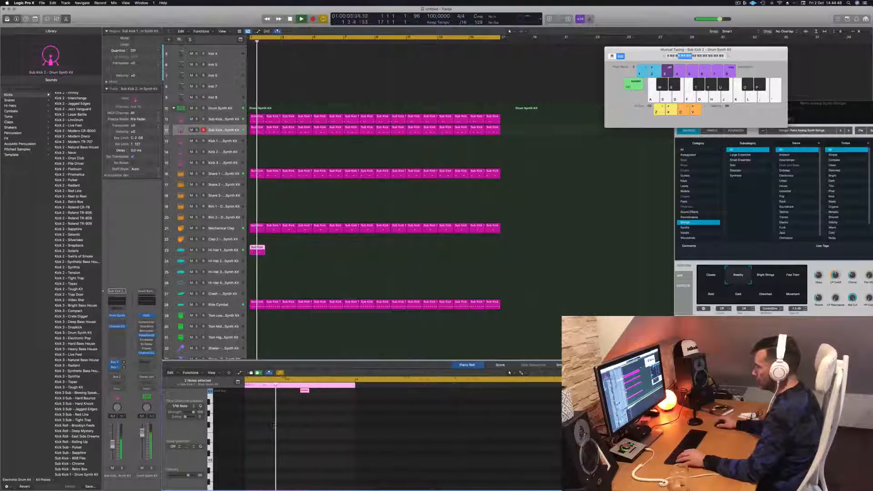
{"action": "scroll", "coordinate": [279, 431], "scroll_direction": "left", "scroll_amount": 3}
{"action": "scroll", "coordinate": [279, 431], "scroll_direction": "up", "scroll_amount": 3}
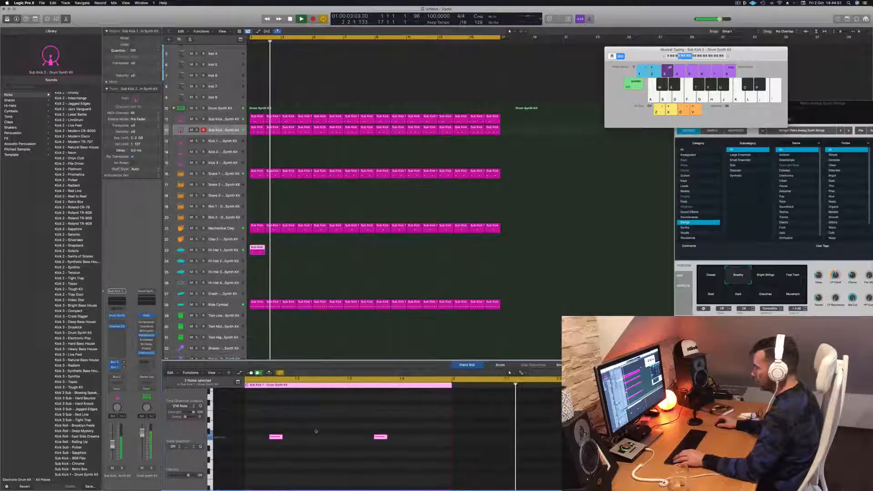
{"action": "key", "text": "Return"}
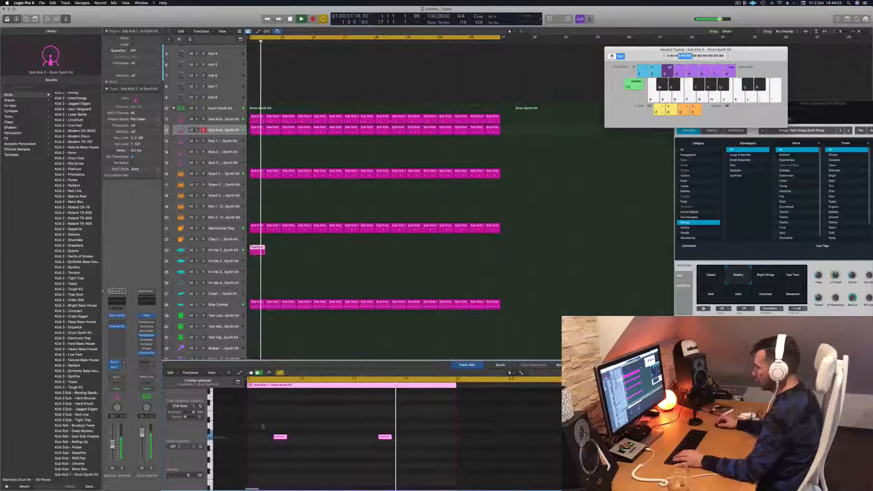
{"action": "key", "text": "Return"}
{"action": "key", "text": "Return"}
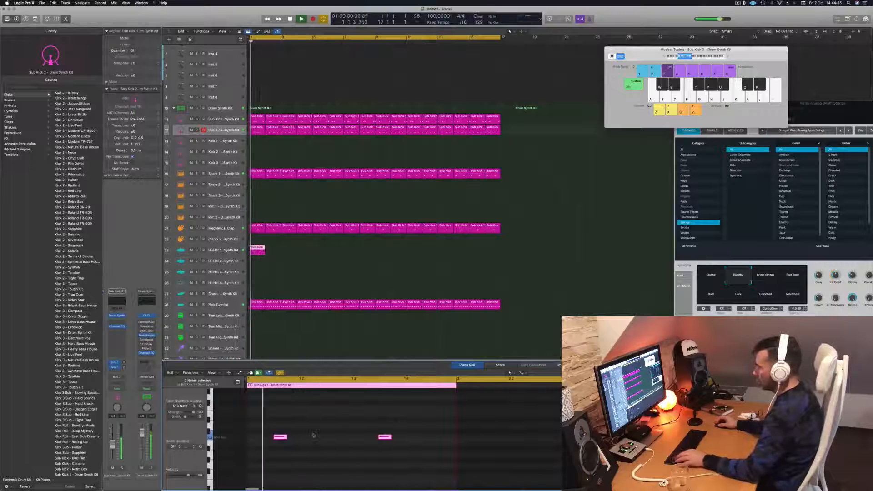
{"action": "left_click_drag", "start_coordinate": [281, 437], "coordinate": [321, 441]}
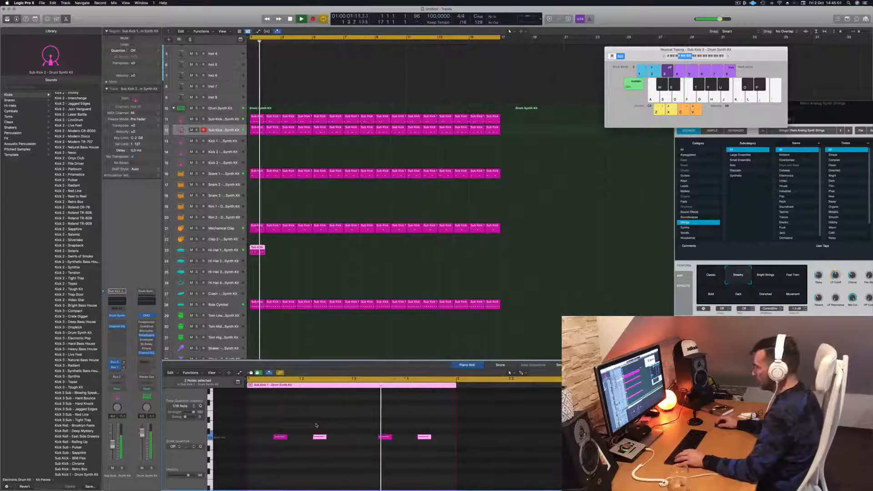
Step: Fill the middle of the hi-hat pattern with extra hits and four very short rapid notes, then remove the surplus note after them
{"action": "left_click_drag", "start_coordinate": [320, 438], "coordinate": [385, 441]}
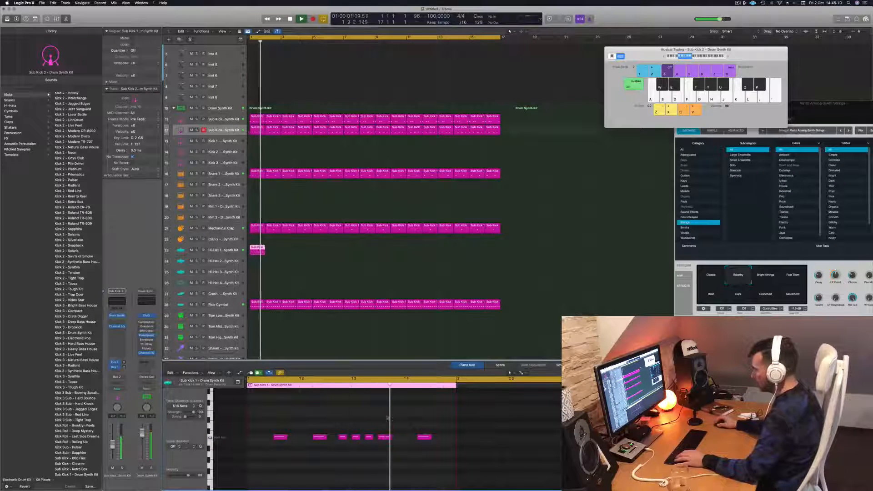
{"action": "left_click_drag", "start_coordinate": [404, 441], "coordinate": [387, 441]}
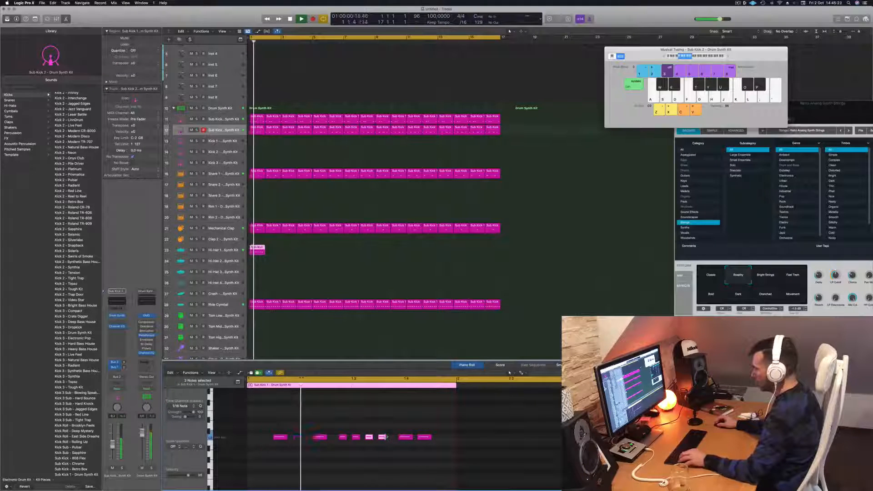
{"action": "key", "text": "space"}
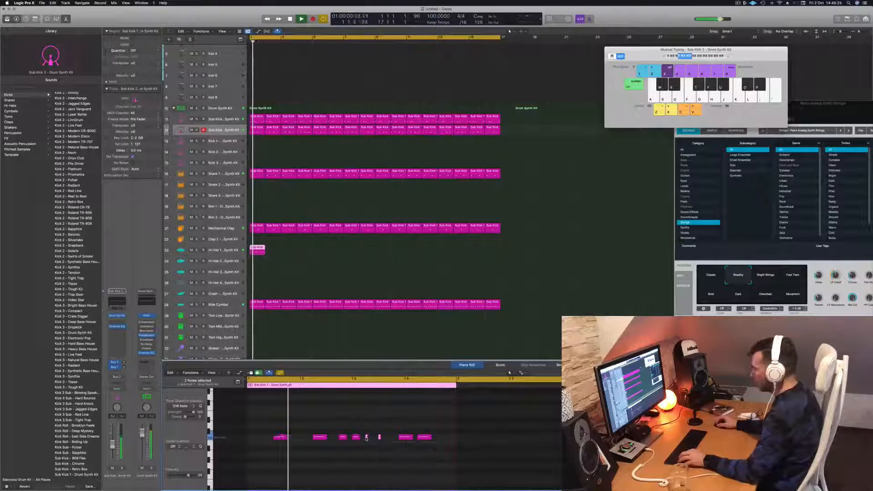
{"action": "left_click_drag", "start_coordinate": [371, 442], "coordinate": [373, 439]}
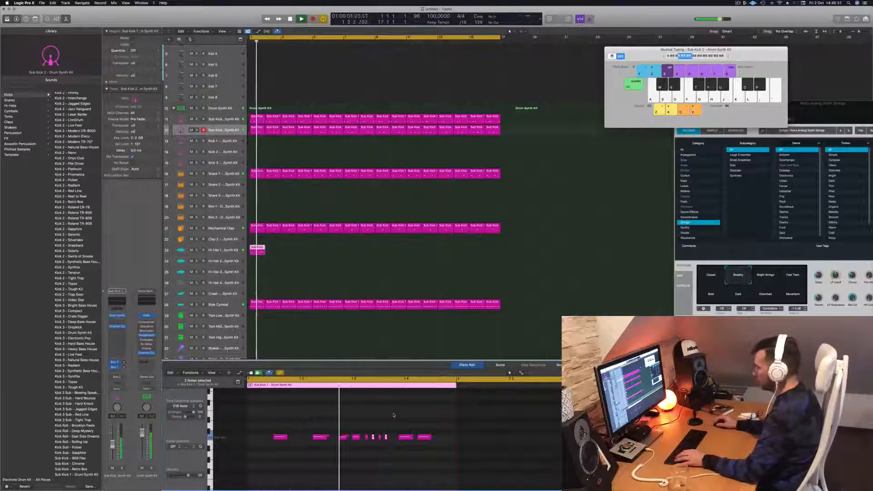
{"action": "left_click_drag", "start_coordinate": [399, 426], "coordinate": [408, 448]}
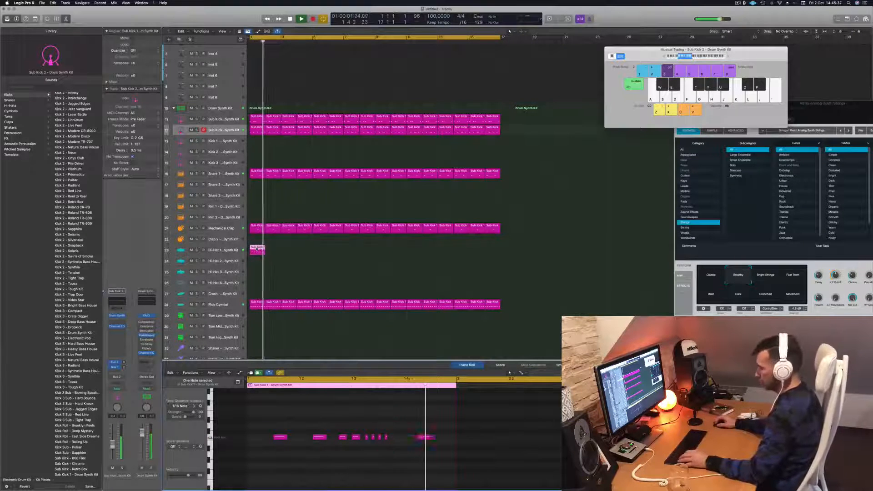
Step: Repeat the Hi-Hat 1 region until it fills the cycle range up to bar 17
{"action": "left_click_drag", "start_coordinate": [256, 249], "coordinate": [321, 251]}
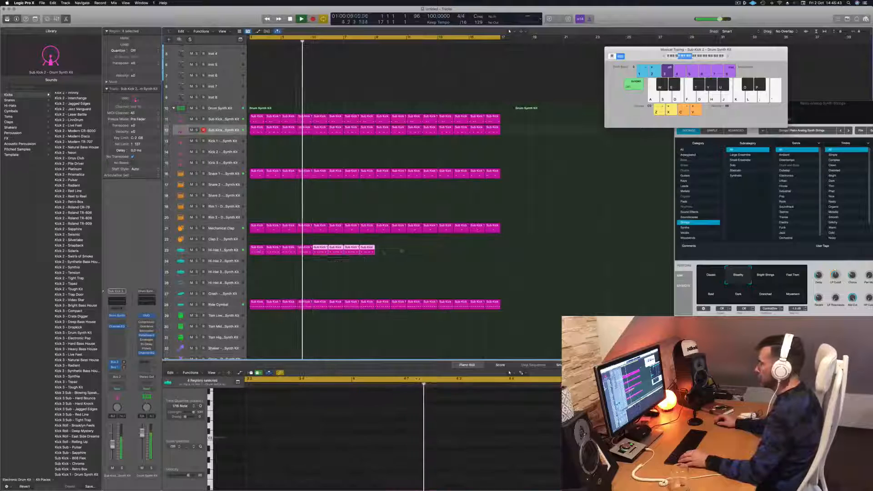
{"action": "left_click_drag", "start_coordinate": [258, 250], "coordinate": [382, 255]}
Step: Open the Hi-Hat 1 Drum Synth and raise the Smooth Hi-Hat's Decay to about the middle of its range
{"action": "left_click", "coordinate": [216, 251]}
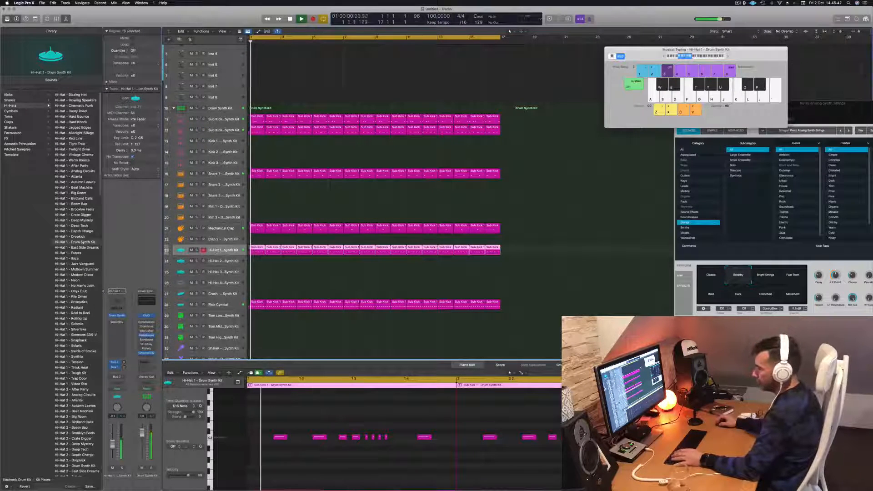
{"action": "left_click", "coordinate": [118, 316]}
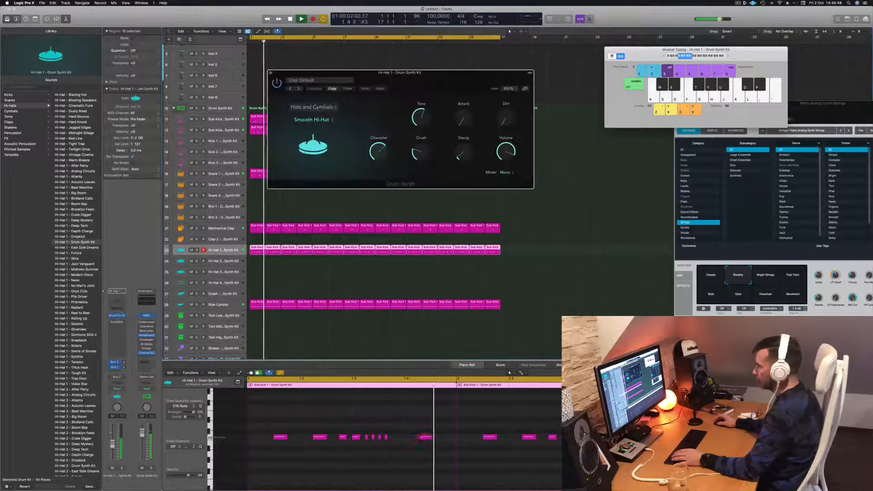
{"action": "key", "text": "space"}
{"action": "key", "text": "space"}
{"action": "key", "text": "space"}
{"action": "key", "text": "space"}
{"action": "left_click_drag", "start_coordinate": [465, 151], "coordinate": [466, 104]}
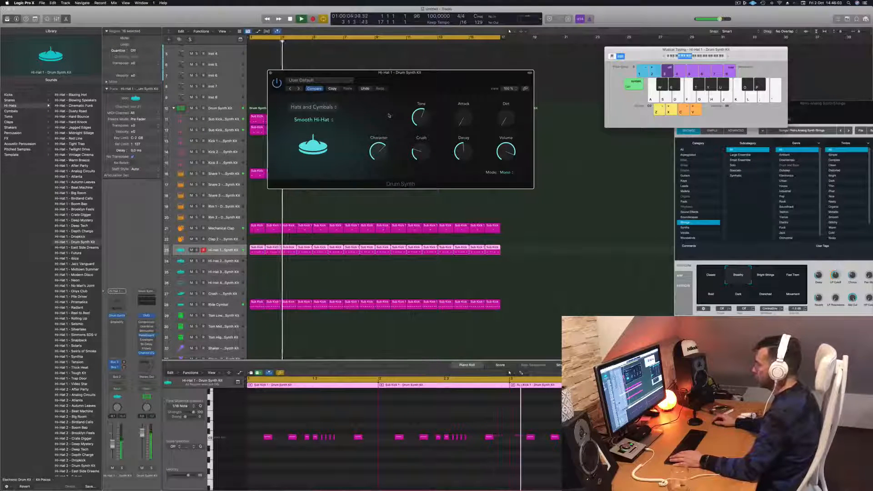
Step: Try replacing the last note of the first hi-hat pattern with the group of four short notes
{"action": "left_click", "coordinate": [358, 436]}
{"action": "key", "text": "Delete"}
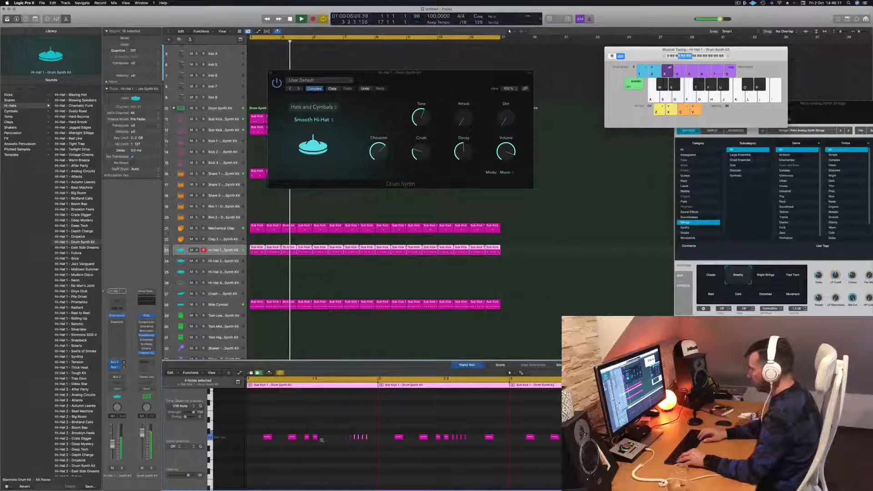
{"action": "key", "text": "Return"}
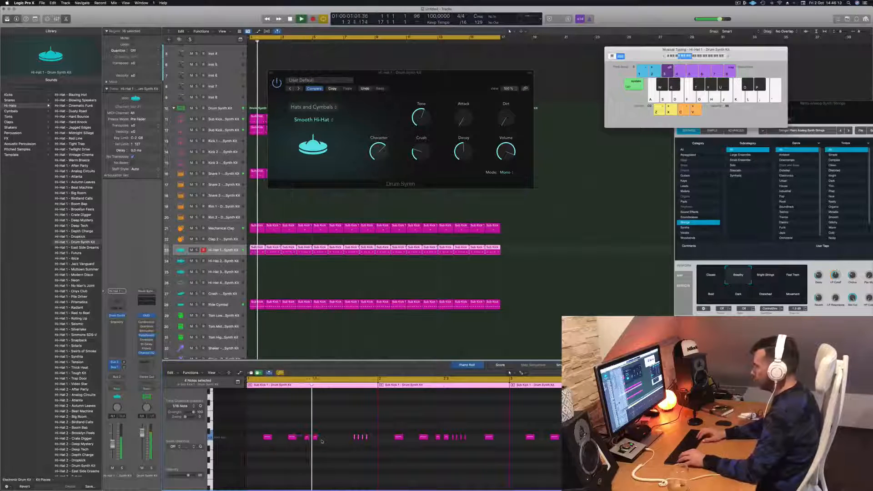
{"action": "key", "text": "Return"}
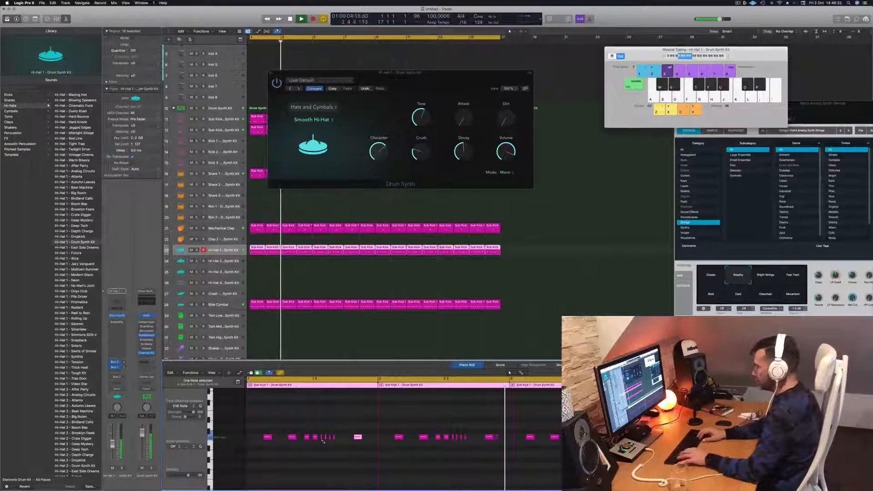
Step: Replay the hi-hat pattern from the start and close the Drum Synth window
{"action": "key", "text": "Return"}
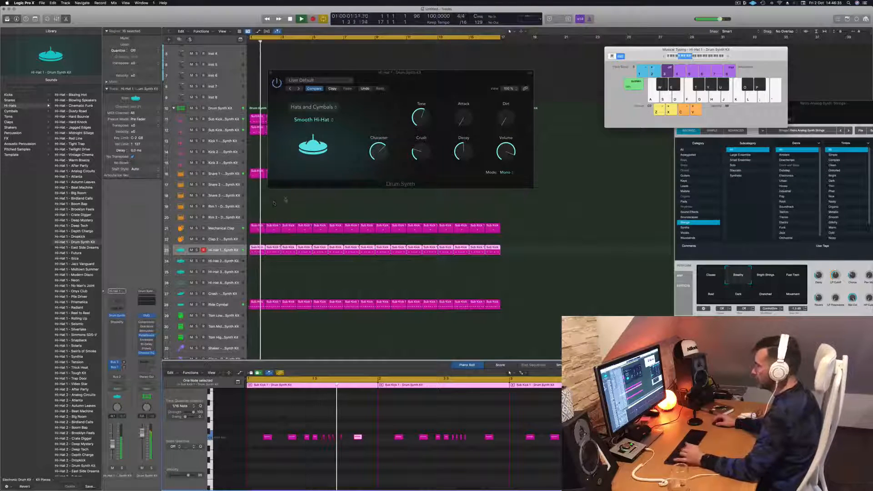
{"action": "key", "text": "Return"}
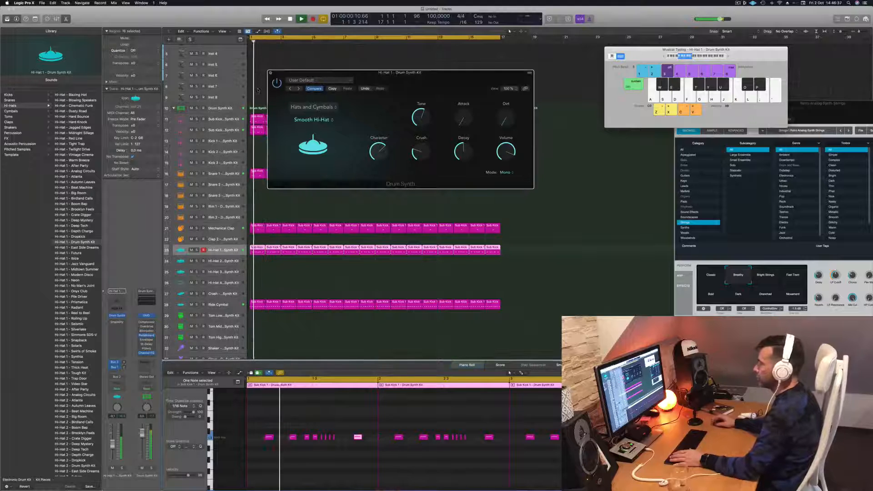
{"action": "left_click", "coordinate": [272, 73]}
{"action": "key", "text": "Return"}
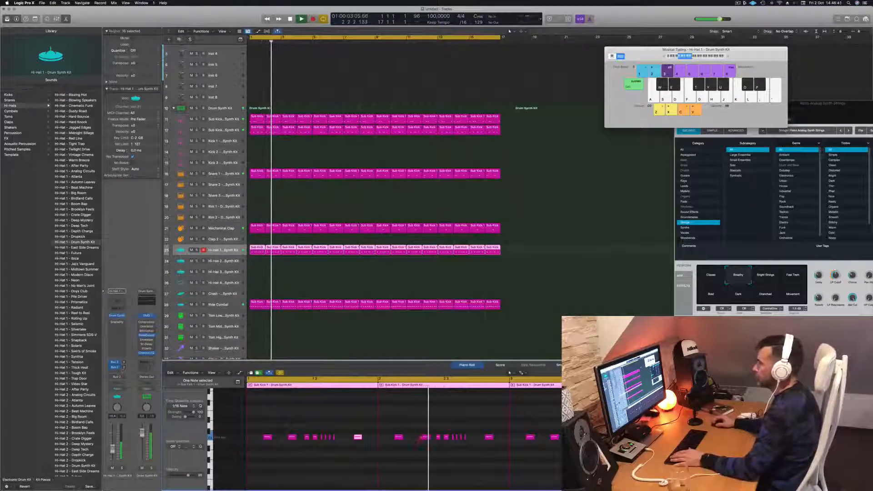
Step: Enable the Sample Delay on Hi-Hat 1, adjust its left delay and close the plug-in window
{"action": "left_click", "coordinate": [112, 323]}
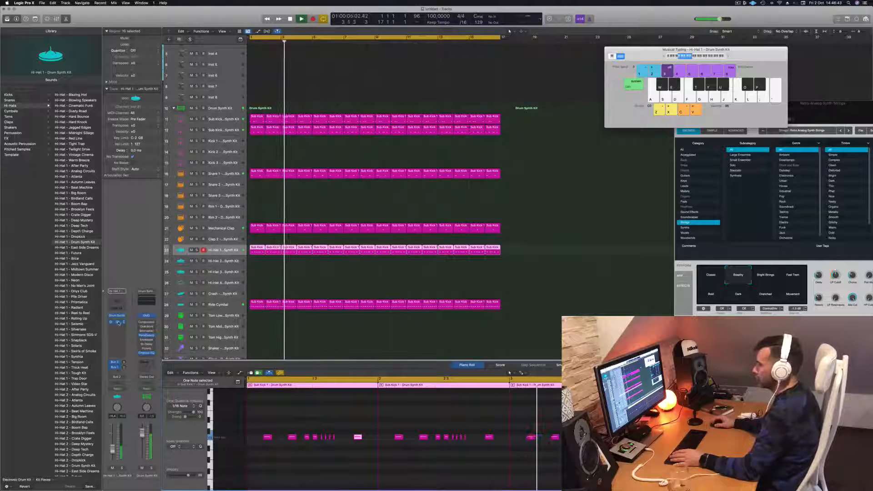
{"action": "left_click", "coordinate": [117, 323]}
{"action": "mouse_move", "coordinate": [282, 117]}
{"action": "left_mouse_down"}
{"action": "mouse_move", "coordinate": [320, 115]}
{"action": "mouse_move", "coordinate": [317, 130]}
{"action": "mouse_move", "coordinate": [283, 126]}
{"action": "mouse_move", "coordinate": [320, 129]}
{"action": "mouse_move", "coordinate": [280, 116]}
{"action": "mouse_move", "coordinate": [285, 99]}
{"action": "mouse_move", "coordinate": [319, 124]}
{"action": "mouse_move", "coordinate": [318, 142]}
{"action": "mouse_move", "coordinate": [284, 127]}
{"action": "left_mouse_up"}
{"action": "left_click", "coordinate": [300, 108]}
{"action": "left_click", "coordinate": [341, 108]}
{"action": "left_click", "coordinate": [301, 109]}
{"action": "left_click_drag", "start_coordinate": [337, 71], "coordinate": [343, 94]}
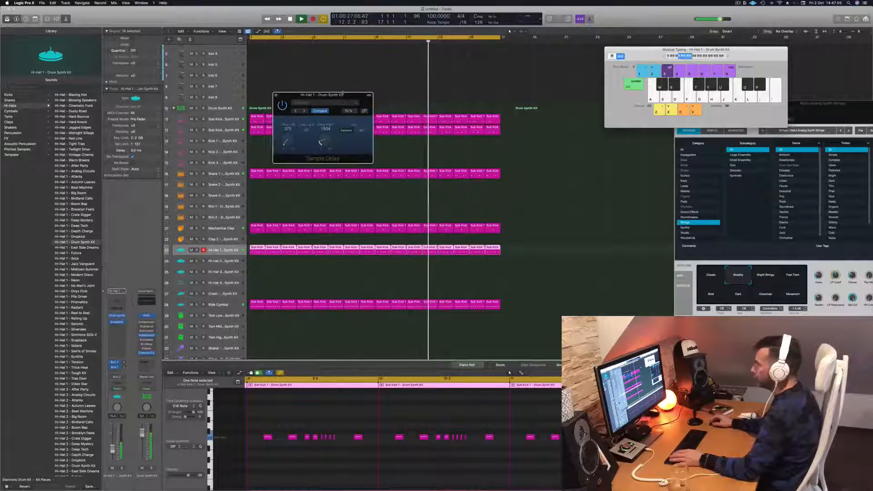
{"action": "left_click", "coordinate": [276, 95]}
{"action": "left_click", "coordinate": [538, 199]}
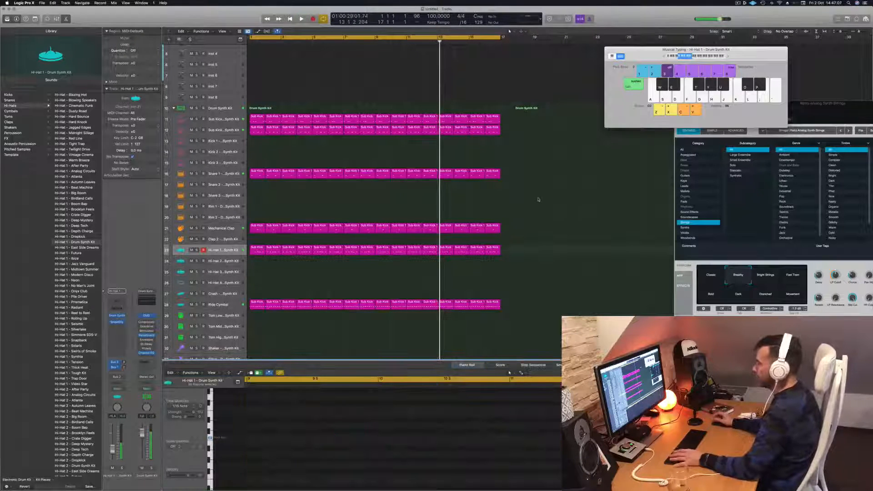
Step: Restart playback, enlarge the Inst 2 track row and select that track
{"action": "key", "text": "Return"}
{"action": "scroll", "coordinate": [538, 199], "scroll_direction": "up", "scroll_amount": 4}
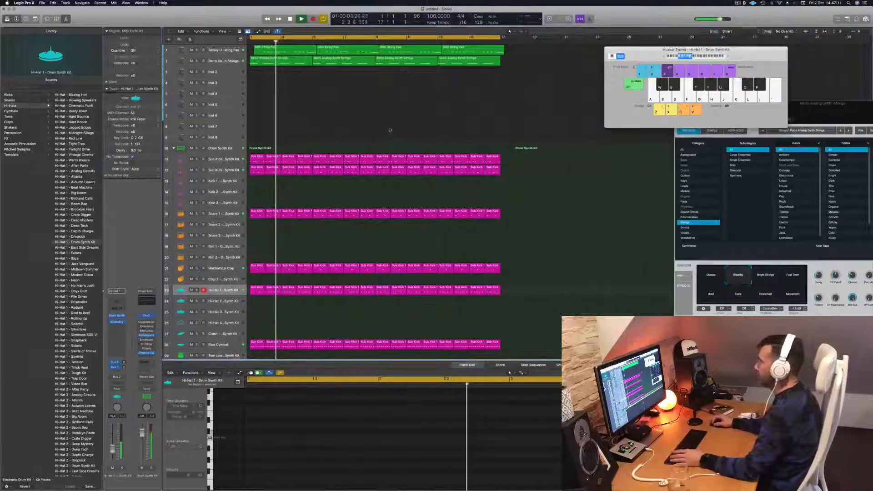
{"action": "left_click", "coordinate": [230, 72]}
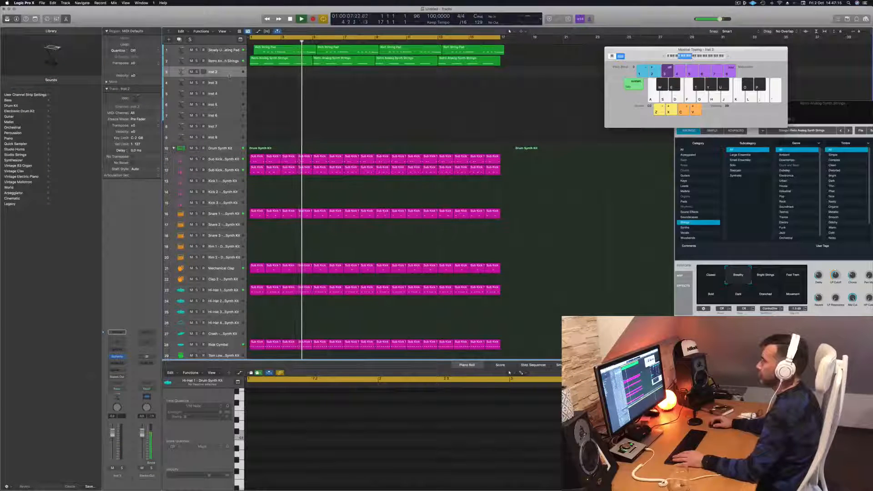
{"action": "left_click_drag", "start_coordinate": [230, 76], "coordinate": [229, 89]}
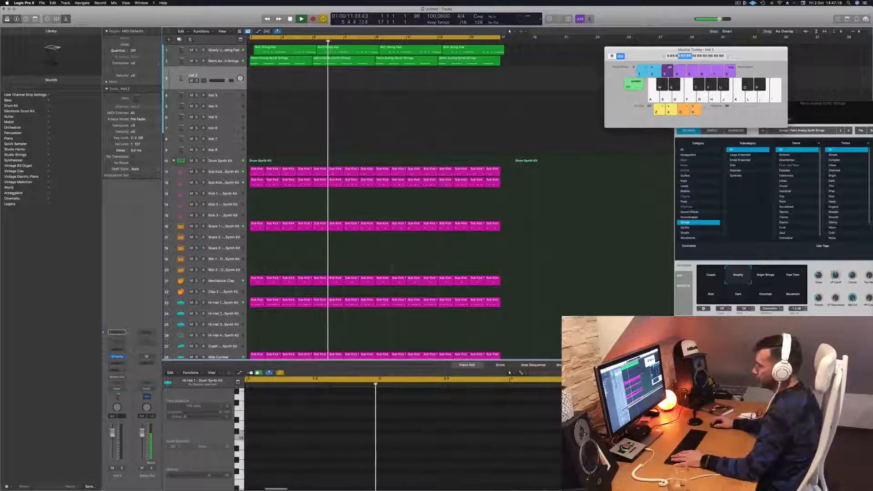
{"action": "left_click", "coordinate": [224, 301]}
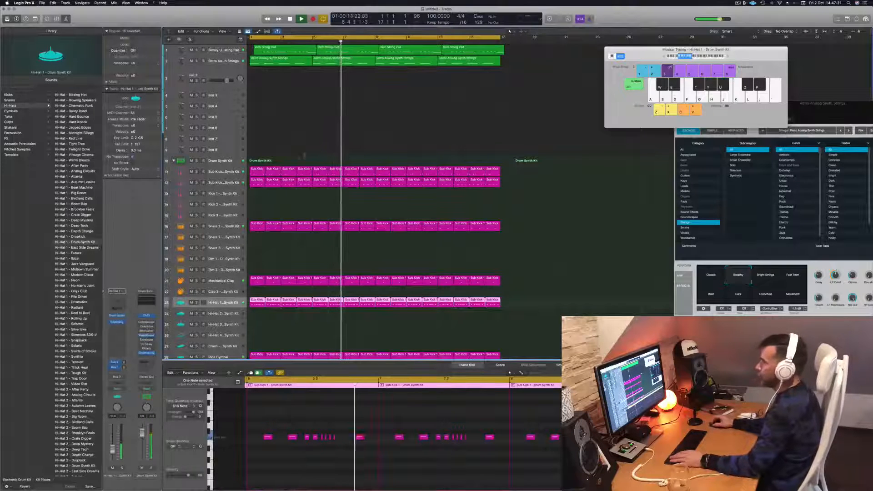
{"action": "left_click", "coordinate": [214, 75]}
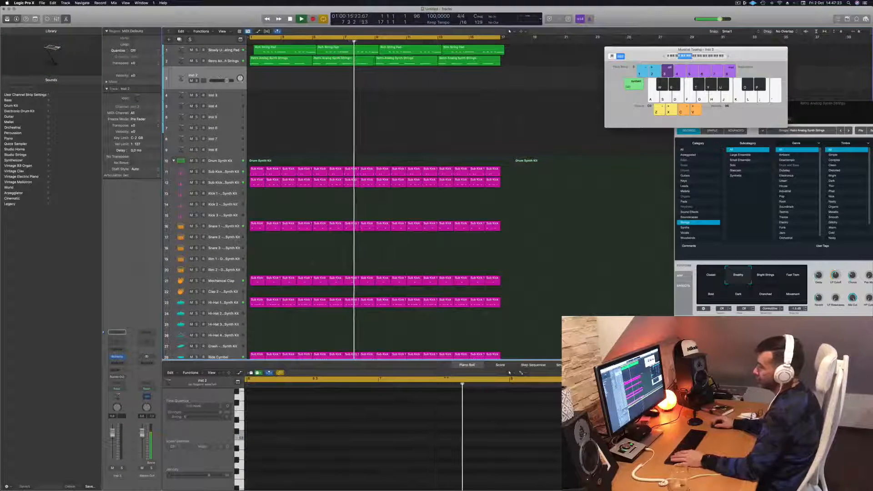
Step: Open Alchemy on the Inst 2 track and load the Deep Air Patterns preset from the Synths category
{"action": "left_click", "coordinate": [118, 357]}
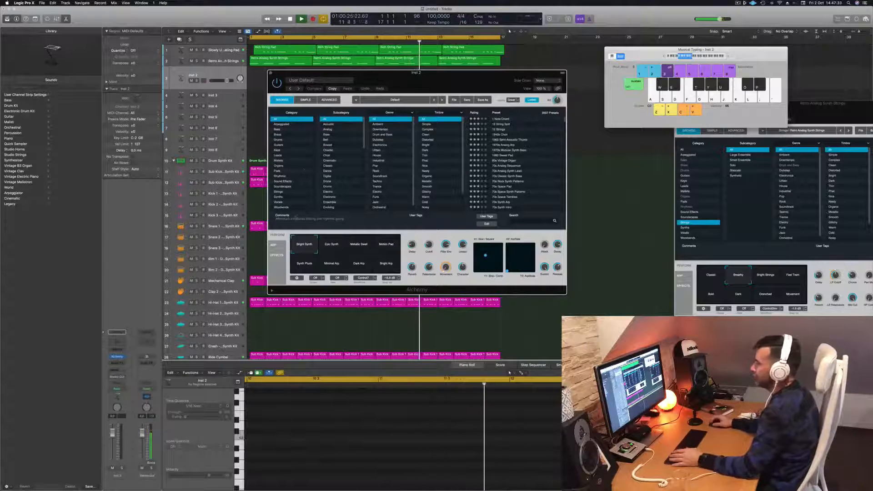
{"action": "left_click", "coordinate": [279, 197]}
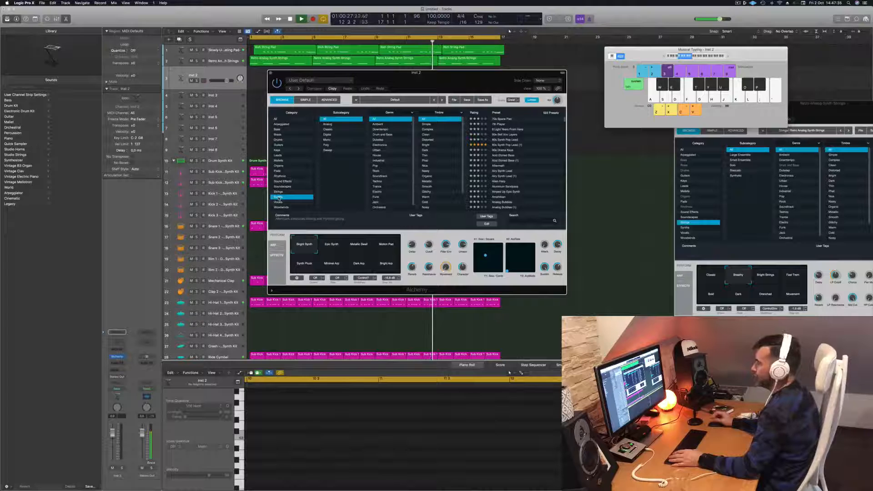
{"action": "scroll", "coordinate": [512, 180], "scroll_direction": "down", "scroll_amount": 15}
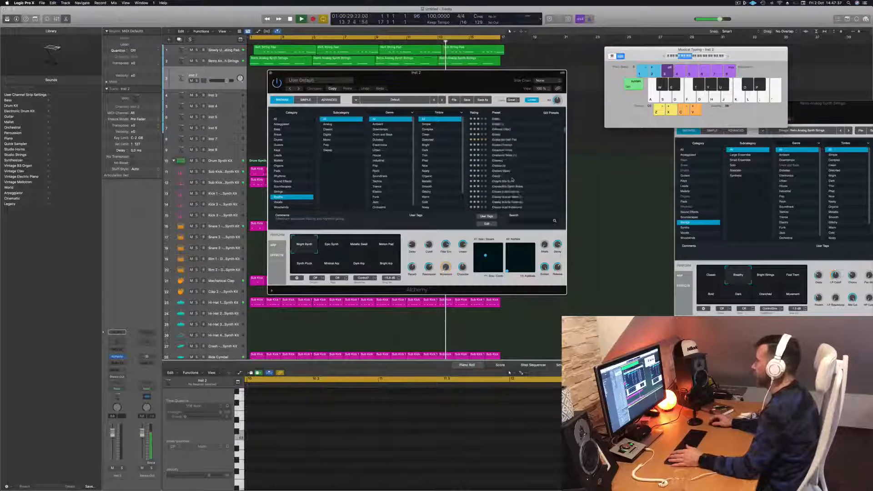
{"action": "left_click", "coordinate": [497, 173]}
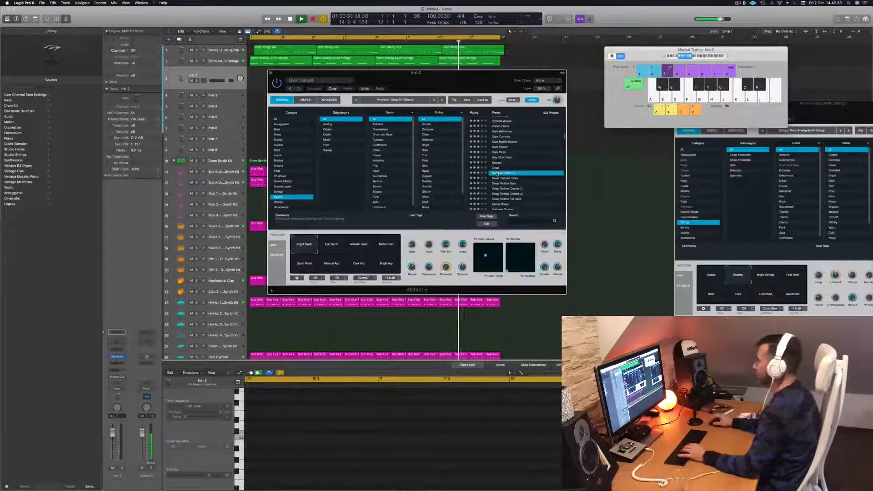
Step: Shift the Musical Typing keyboard to a higher octave range and adjust the Deep Air Patterns channel volume while playing test notes
{"action": "left_click", "coordinate": [698, 58]}
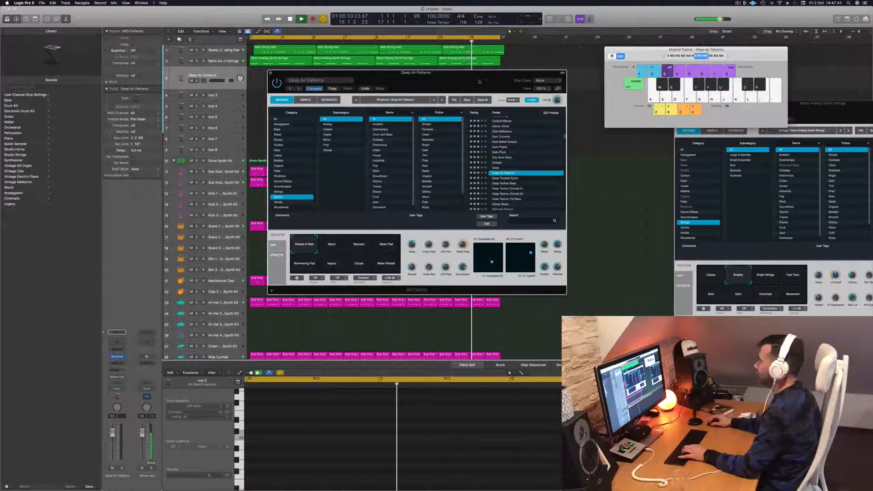
{"action": "left_click_drag", "start_coordinate": [474, 83], "coordinate": [456, 119]}
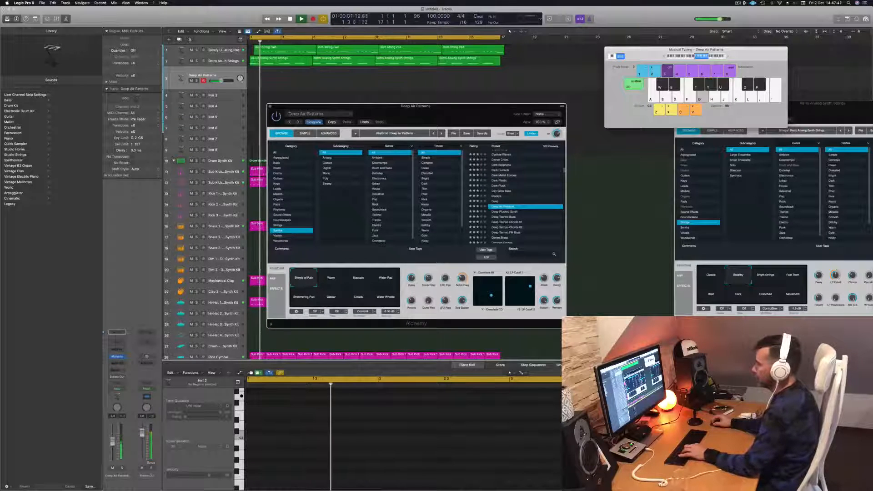
{"action": "left_click_drag", "start_coordinate": [113, 443], "coordinate": [114, 440]}
{"action": "key", "text": "f"}
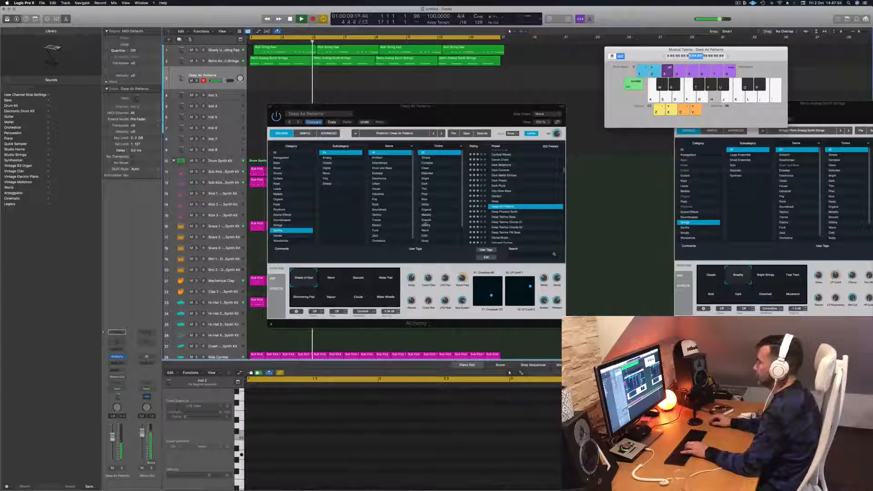
Step: Audition the other performance variations of Deep Air Patterns, including Warm, Water Pad, Shimmering Pad and Clouds, and return to Vapour
{"action": "left_click", "coordinate": [331, 280]}
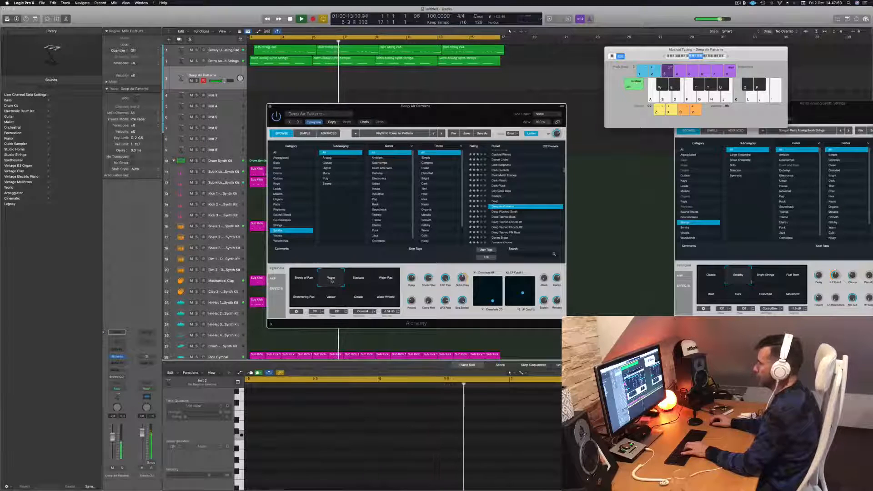
{"action": "left_click", "coordinate": [352, 279]}
{"action": "left_click", "coordinate": [382, 280]}
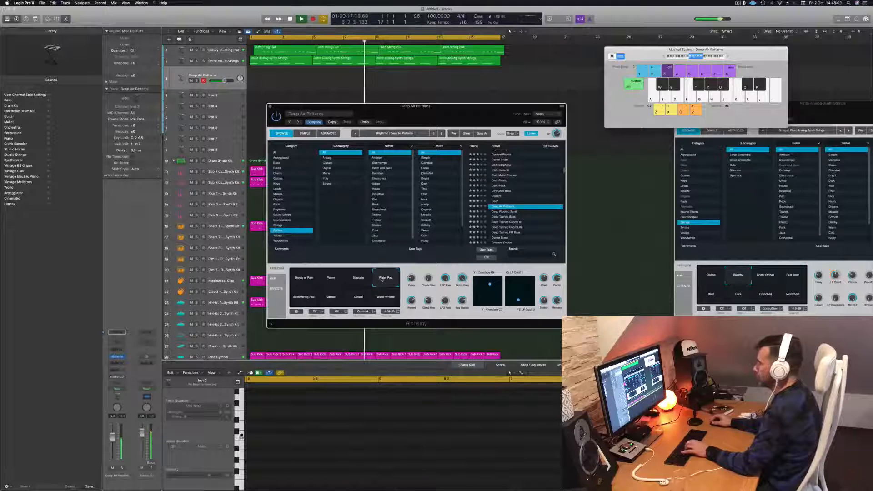
{"action": "left_click", "coordinate": [306, 300]}
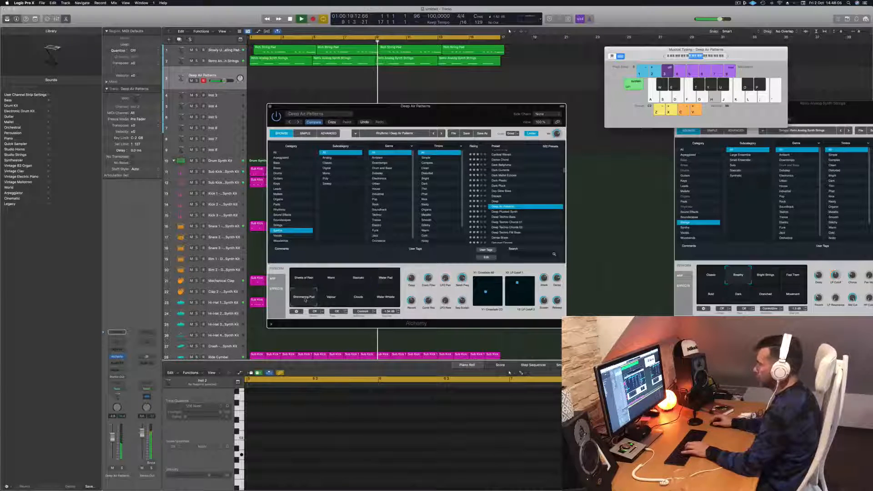
{"action": "left_click", "coordinate": [331, 296]}
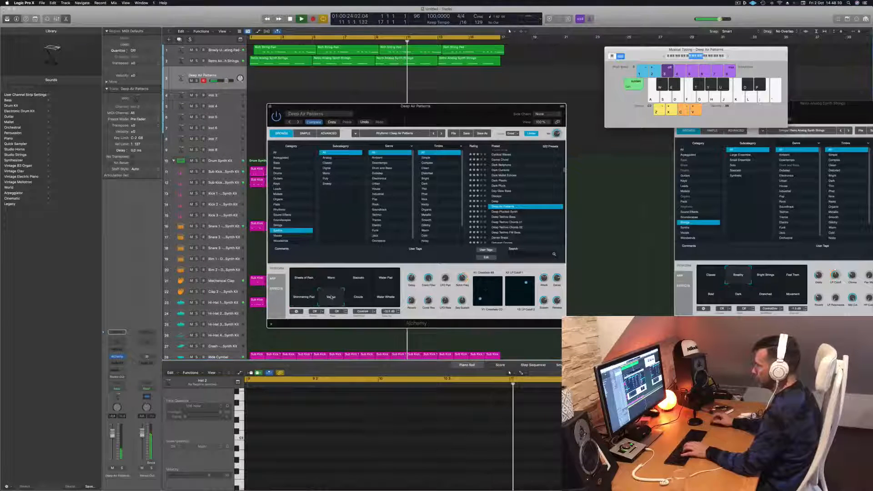
{"action": "left_click", "coordinate": [357, 298]}
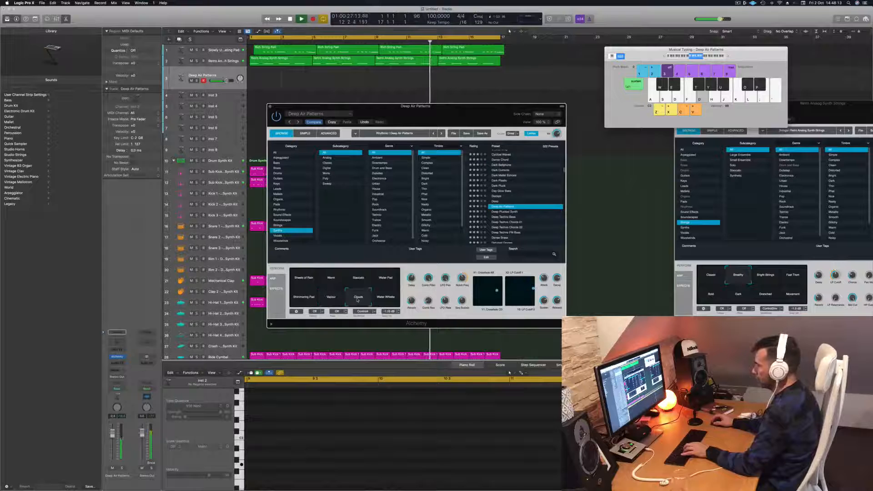
{"action": "left_click", "coordinate": [385, 300]}
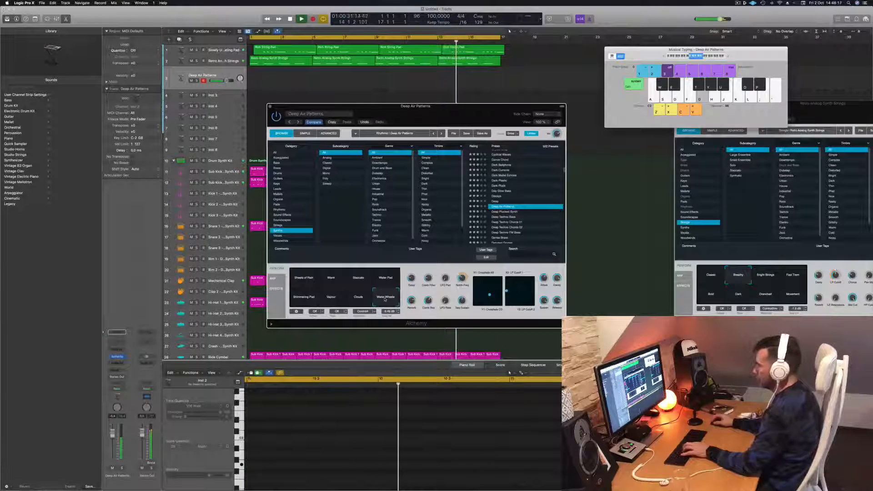
{"action": "left_click", "coordinate": [331, 296]}
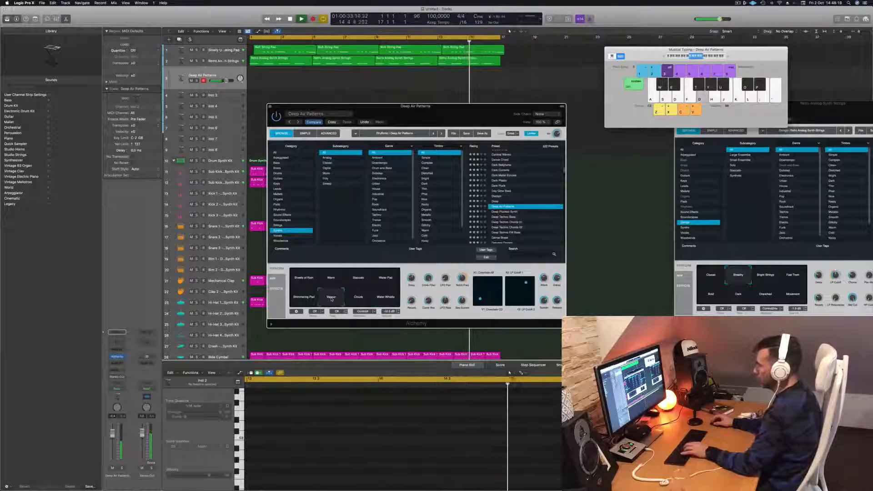
Step: Audition the Deep Plucked Synth and Deep presets in Alchemy with test notes
{"action": "left_click", "coordinate": [505, 212]}
{"action": "key", "text": "h"}
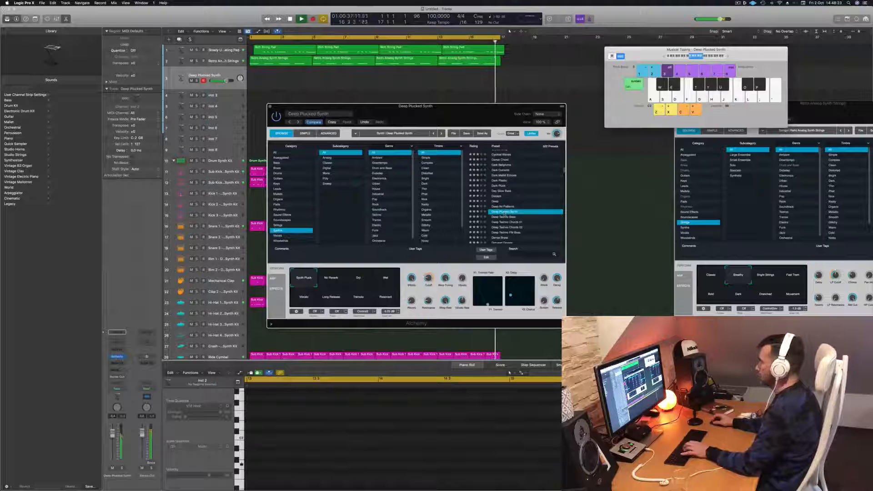
{"action": "left_click", "coordinate": [497, 202]}
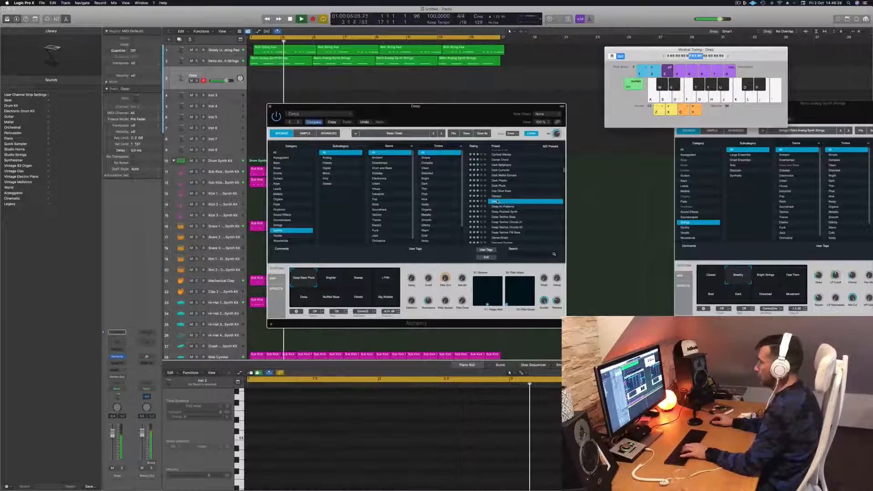
Step: Load the Decays preset in Alchemy and play test notes over the running track
{"action": "left_click", "coordinate": [498, 196]}
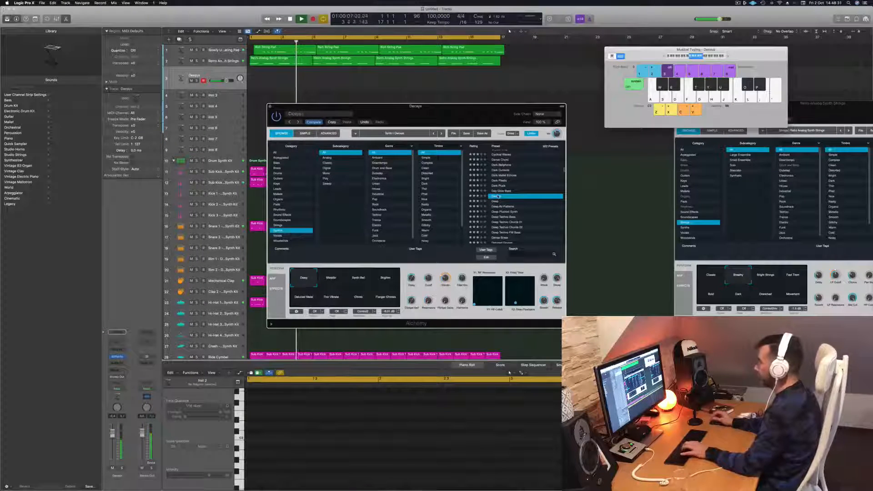
{"action": "key", "text": "k"}
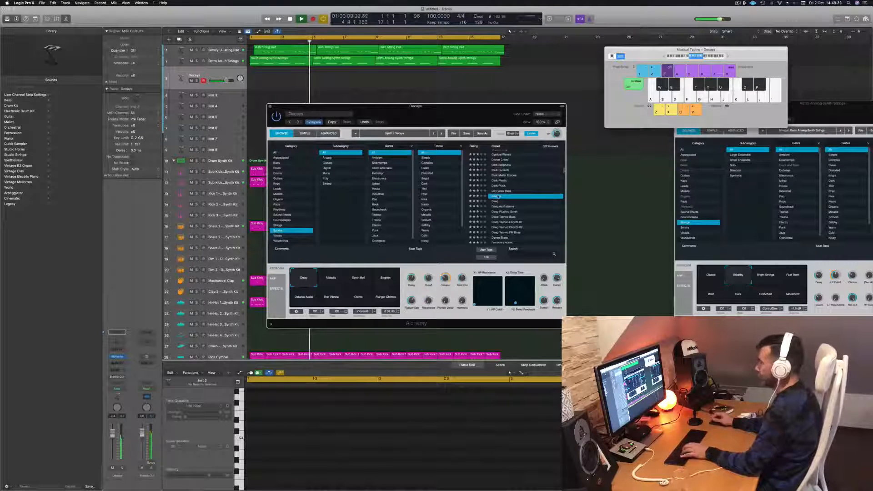
{"action": "key", "text": "f"}
{"action": "key", "text": "f"}
Step: Try several Decays performance variations, choose Synth Bell and lower the track's channel volume slightly
{"action": "left_click", "coordinate": [358, 297]}
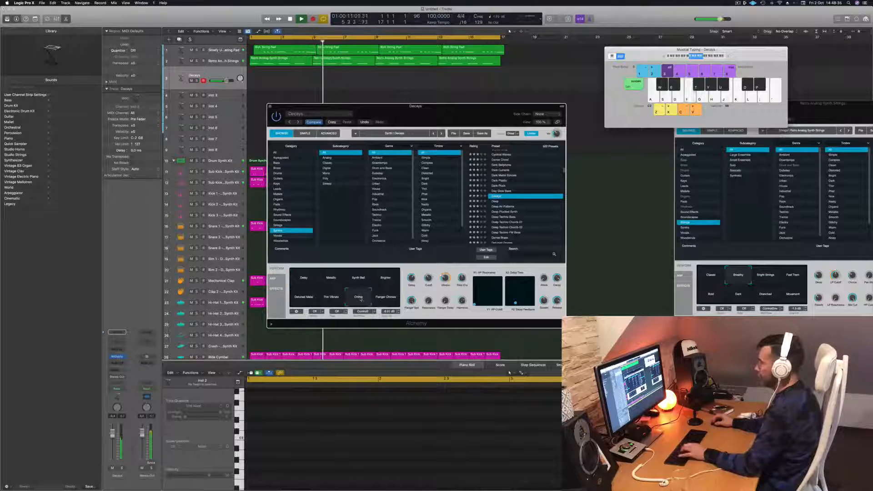
{"action": "left_click", "coordinate": [385, 298]}
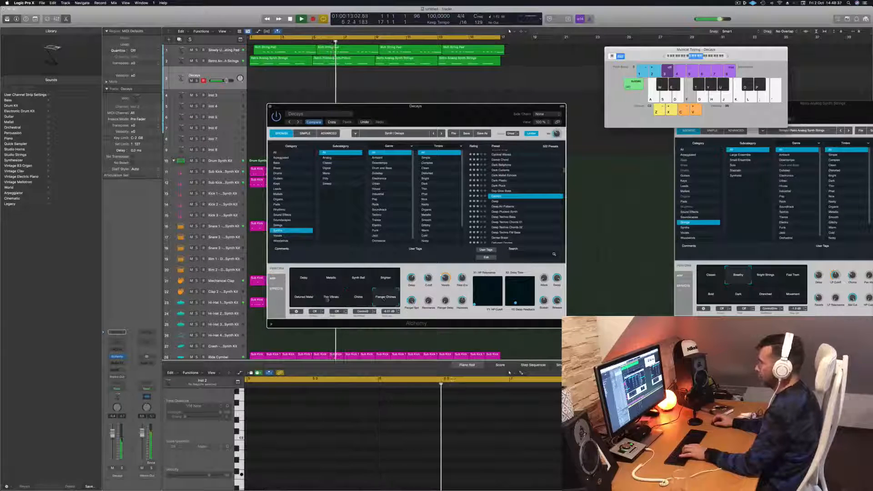
{"action": "left_click", "coordinate": [307, 300]}
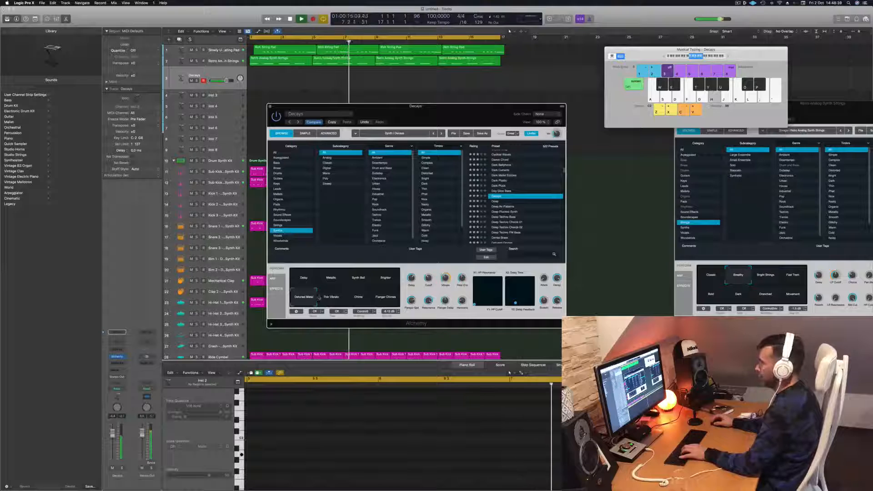
{"action": "left_click", "coordinate": [390, 281]}
{"action": "left_click", "coordinate": [359, 282]}
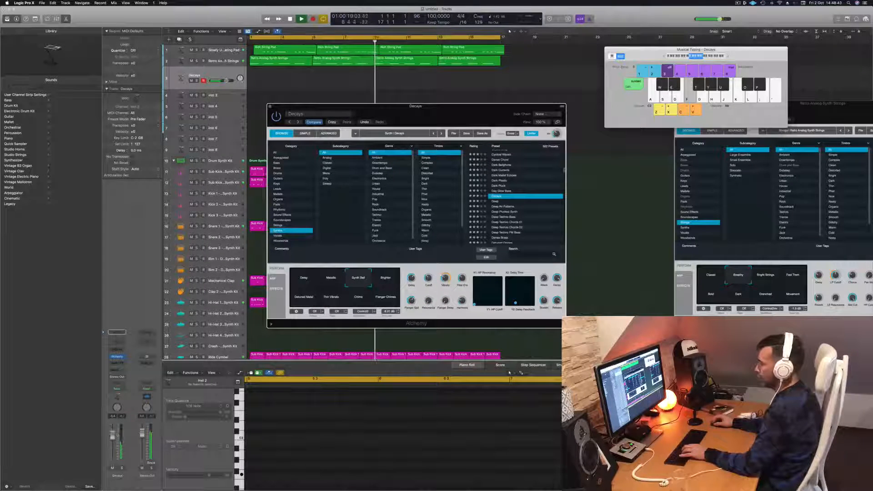
{"action": "left_click_drag", "start_coordinate": [114, 435], "coordinate": [114, 437]}
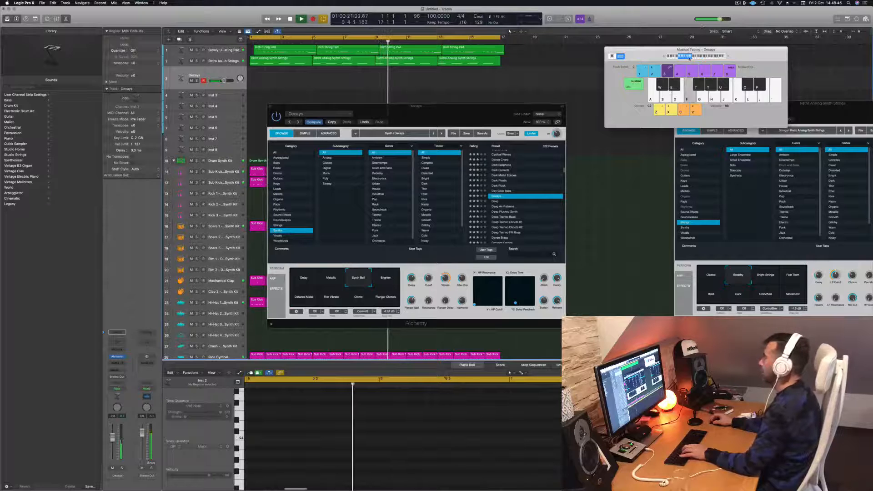
Step: Shift the Musical Typing keyboard to a higher range and rehearse a melody with the Decays synth over playback
{"action": "left_click", "coordinate": [728, 57]}
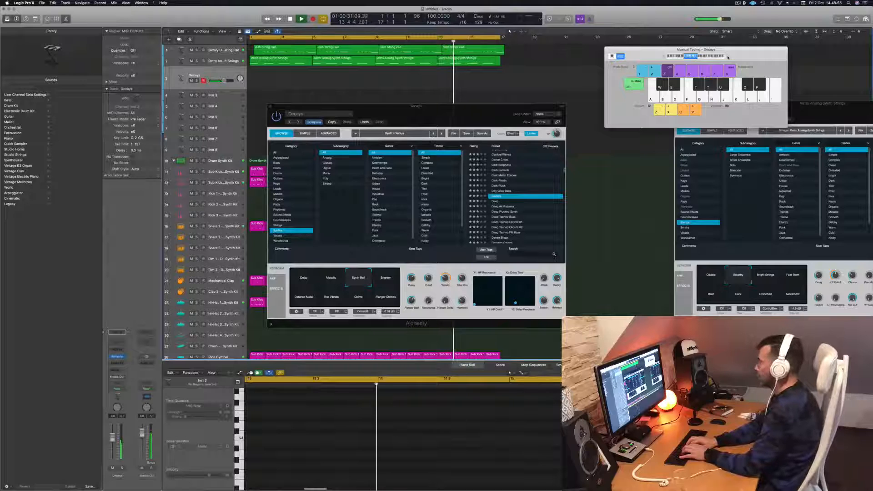
{"action": "key", "text": "f"}
{"action": "key", "text": "g"}
{"action": "key", "text": "h"}
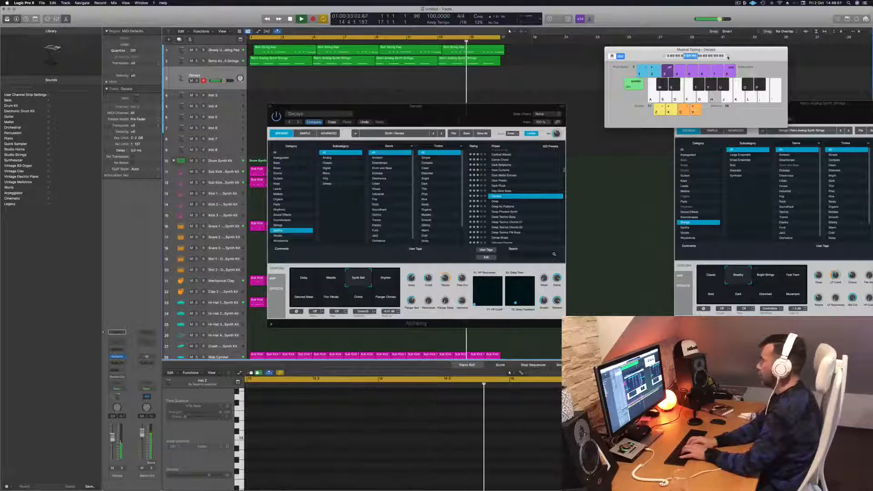
{"action": "key", "text": "j"}
{"action": "key", "text": "l"}
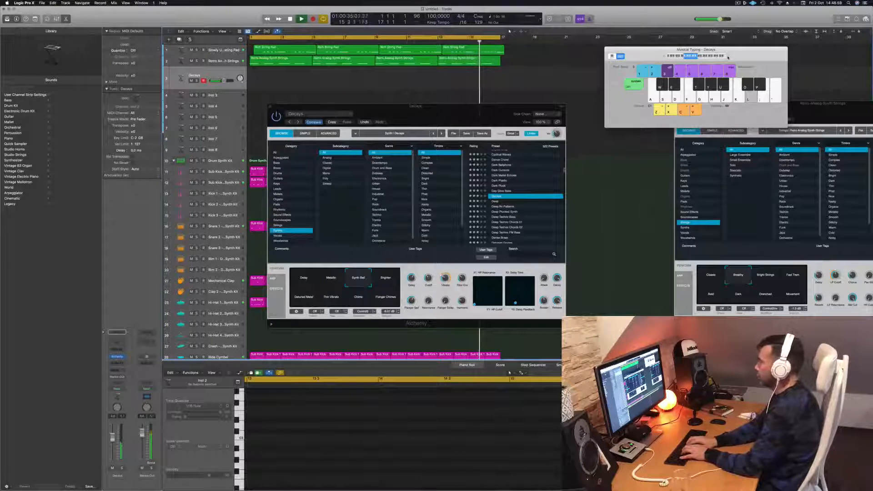
{"action": "key", "text": "k"}
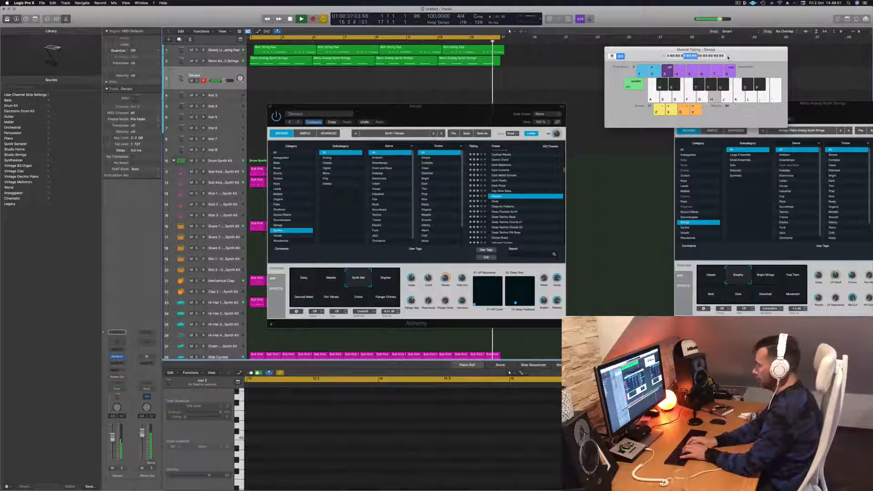
Step: Record a synth melody on the Decays track with Musical Typing over the looping arrangement, then stop recording
{"action": "key", "text": "r"}
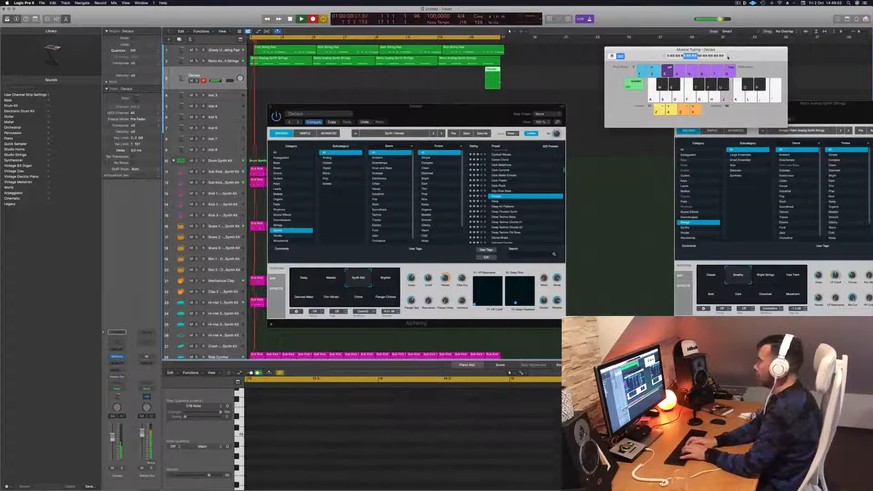
{"action": "key", "text": "l"}
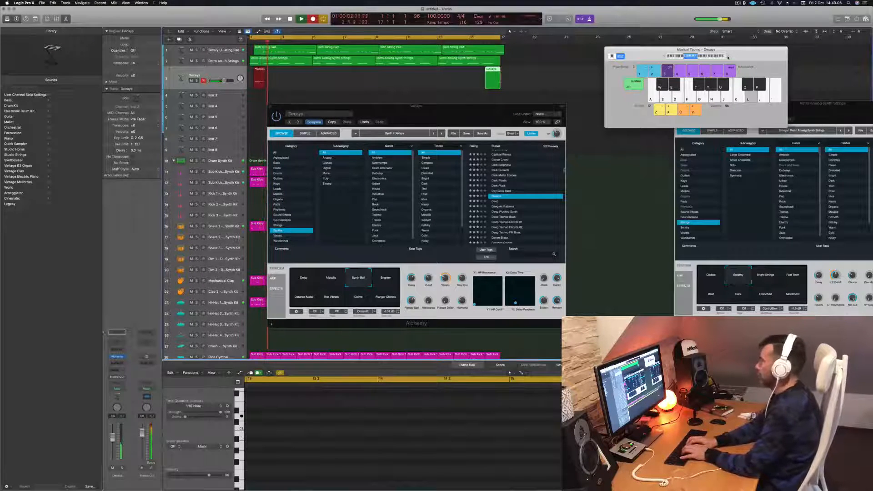
{"action": "key", "text": "h"}
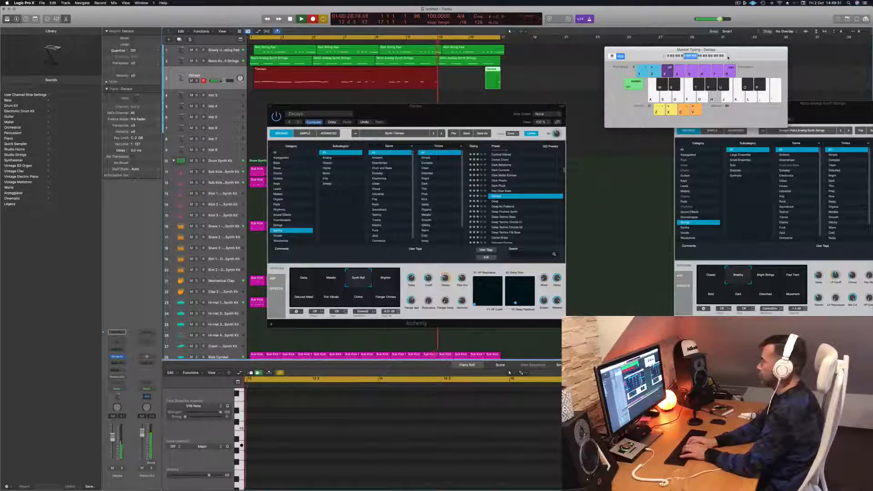
{"action": "key", "text": "j"}
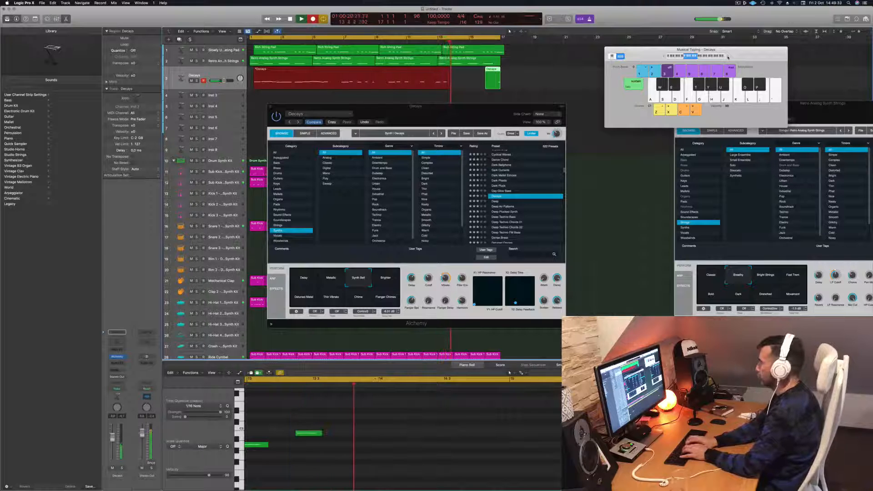
{"action": "key", "text": "l"}
{"action": "key", "text": "g"}
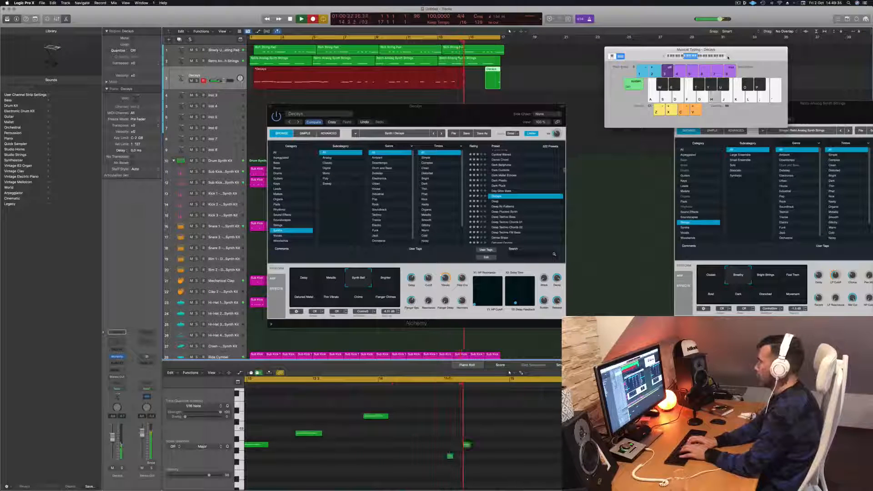
{"action": "key", "text": "h"}
{"action": "key", "text": "k"}
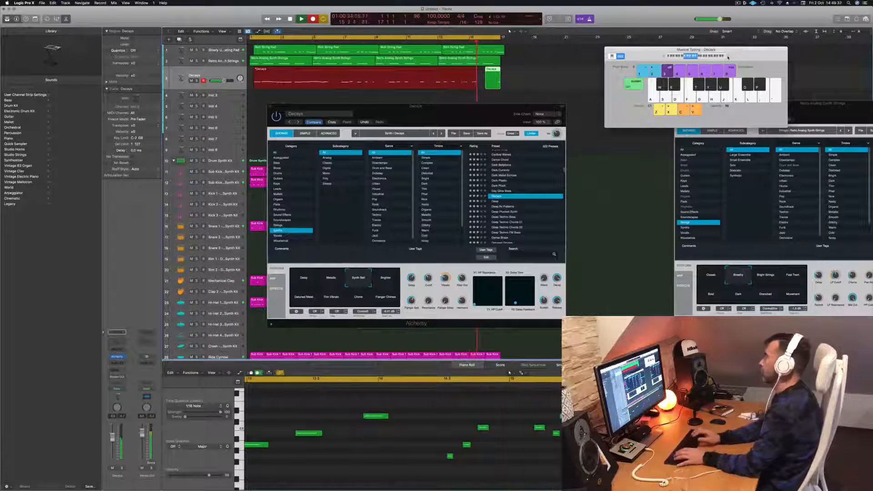
{"action": "key", "text": "Return"}
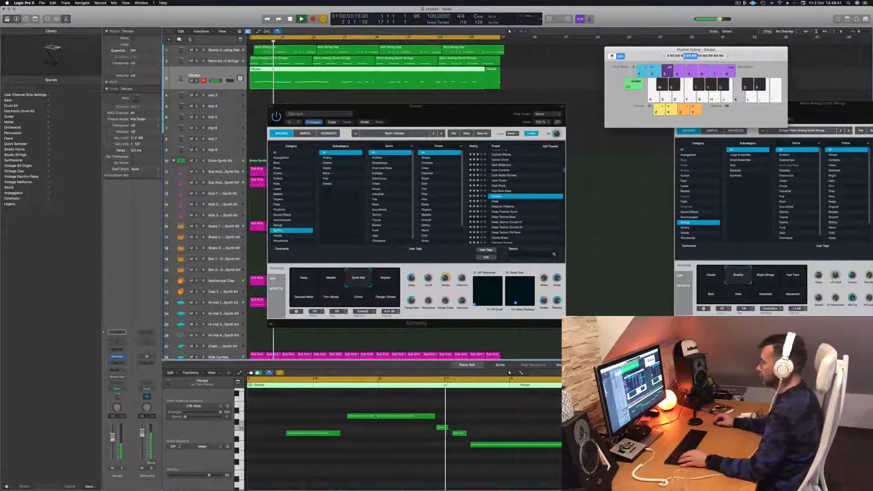
Step: Delete the first two notes of the recorded Decays region and replay it from the start
{"action": "scroll", "coordinate": [394, 452], "scroll_direction": "left", "scroll_amount": 3}
{"action": "scroll", "coordinate": [344, 438], "scroll_direction": "left", "scroll_amount": 3}
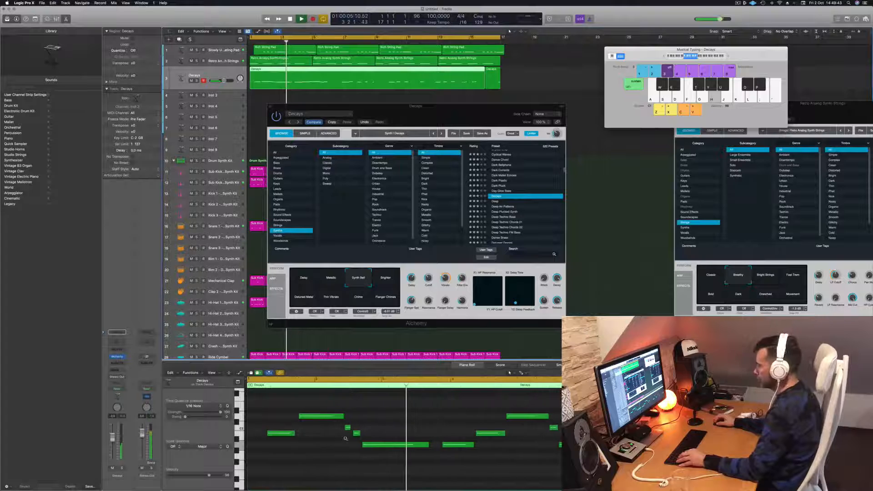
{"action": "scroll", "coordinate": [341, 428], "scroll_direction": "left", "scroll_amount": 3}
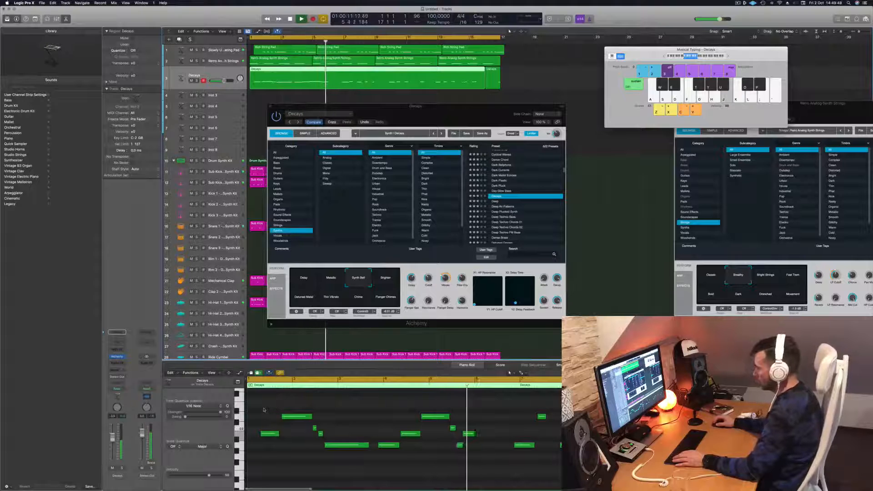
{"action": "left_click_drag", "start_coordinate": [263, 409], "coordinate": [294, 444]}
{"action": "key", "text": "space"}
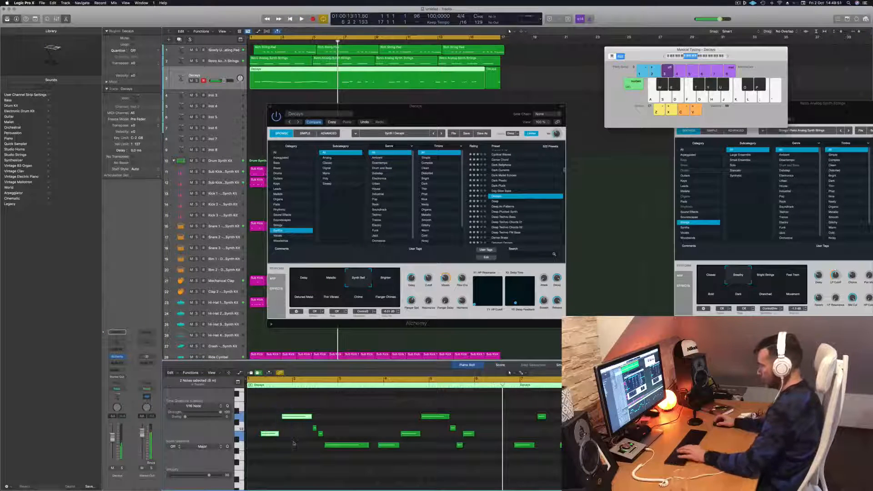
{"action": "key", "text": "Return"}
{"action": "key", "text": "space"}
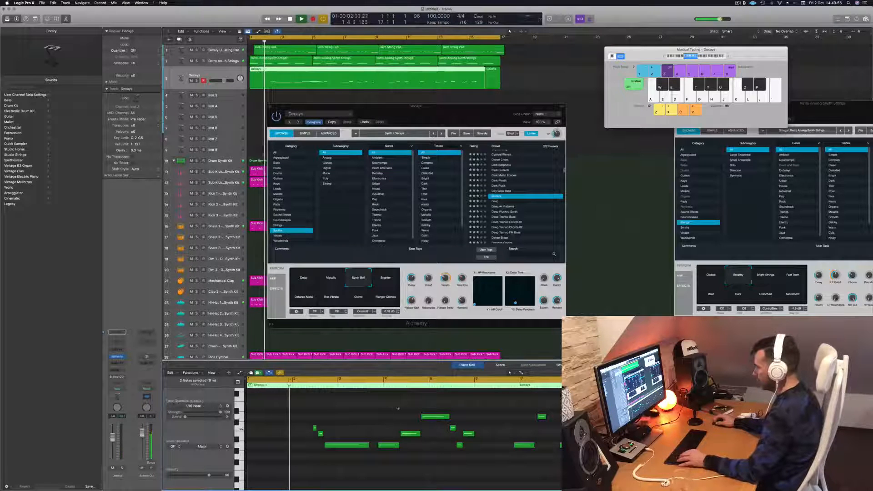
Step: Move the rising three-note phrase before bar 5 to the start of the Decays region and replay it
{"action": "left_click_drag", "start_coordinate": [390, 409], "coordinate": [425, 454]}
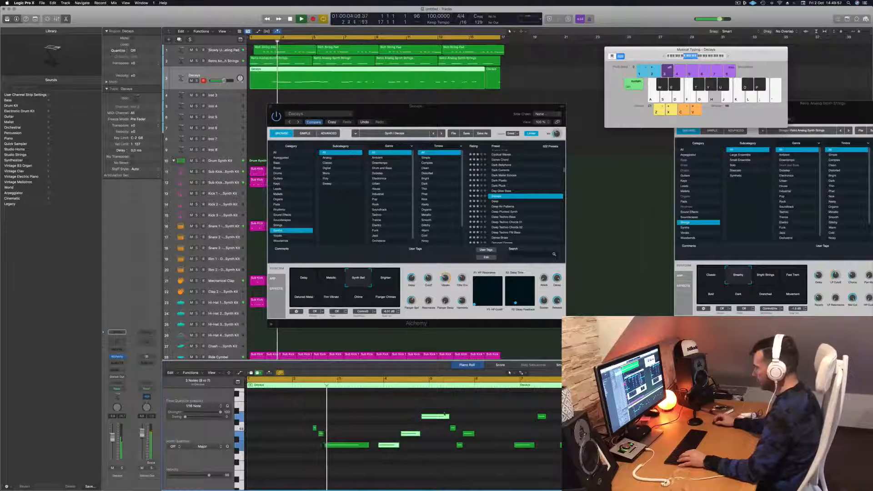
{"action": "left_click_drag", "start_coordinate": [440, 416], "coordinate": [309, 417]}
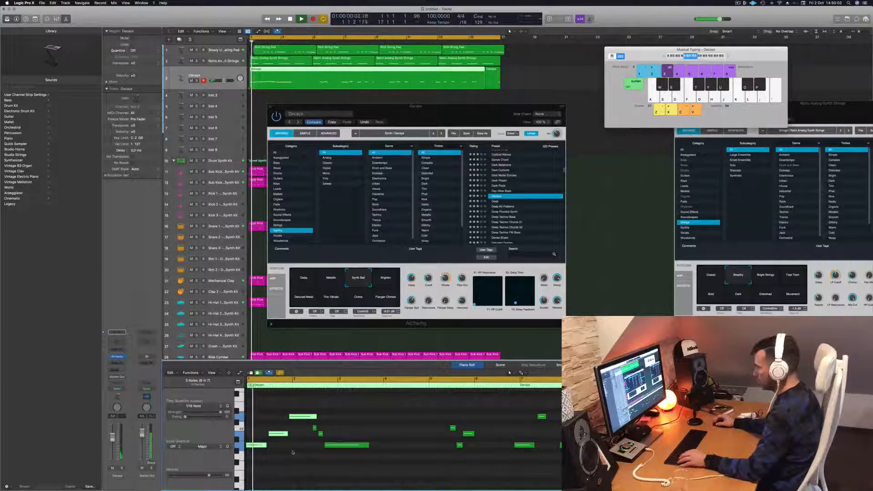
{"action": "left_click_drag", "start_coordinate": [255, 447], "coordinate": [258, 447]}
{"action": "key", "text": "space"}
{"action": "key", "text": "space"}
Step: Quantize all notes in the Decays region to 1/16 Note and move the first two notes slightly earlier, to the region's start
{"action": "key", "text": "super+a"}
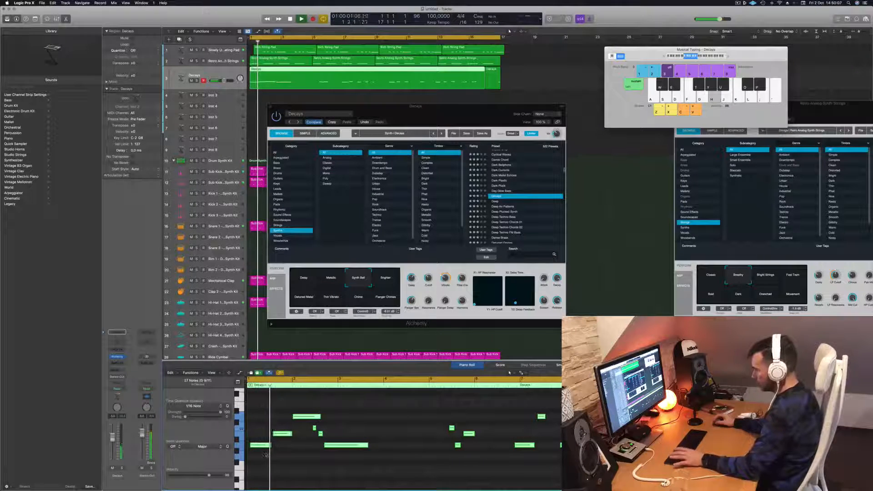
{"action": "scroll", "coordinate": [273, 458], "scroll_direction": "up", "scroll_amount": 3}
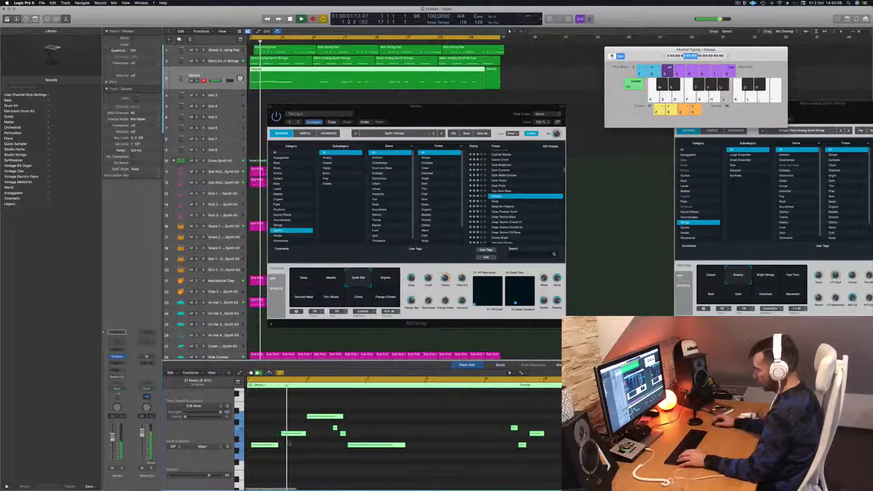
{"action": "left_click_drag", "start_coordinate": [266, 423], "coordinate": [282, 448]}
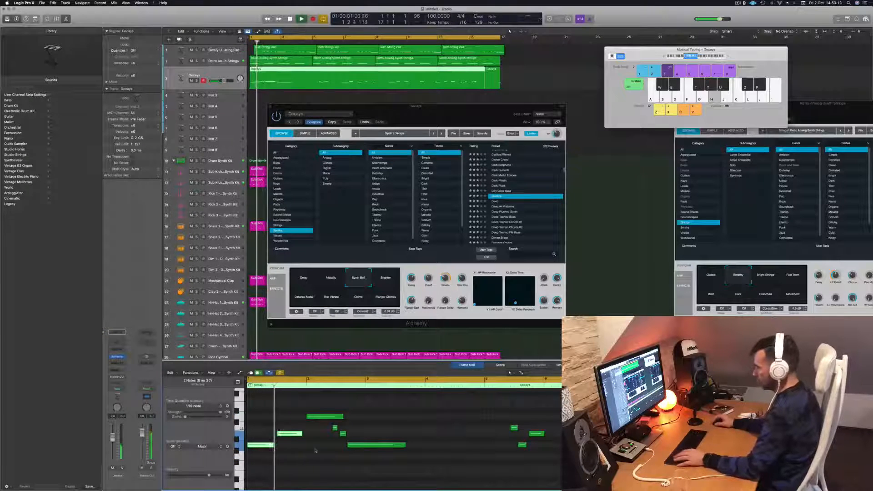
{"action": "scroll", "coordinate": [329, 451], "scroll_direction": "up", "scroll_amount": 1}
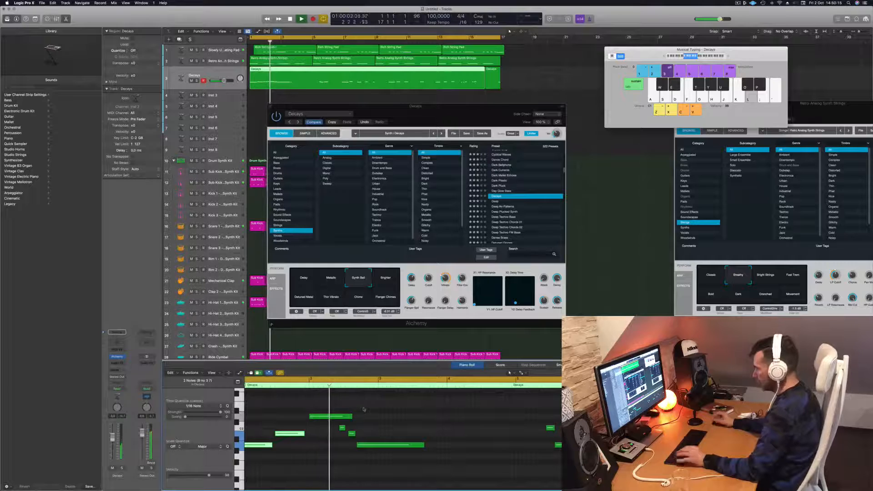
Step: Shorten the high third note, nudge the two short notes and the following long note slightly later, and replay the melody
{"action": "mouse_move", "coordinate": [340, 423]}
{"action": "left_mouse_down"}
{"action": "mouse_move", "coordinate": [401, 438]}
{"action": "mouse_move", "coordinate": [328, 418]}
{"action": "left_mouse_up"}
{"action": "key", "text": "space"}
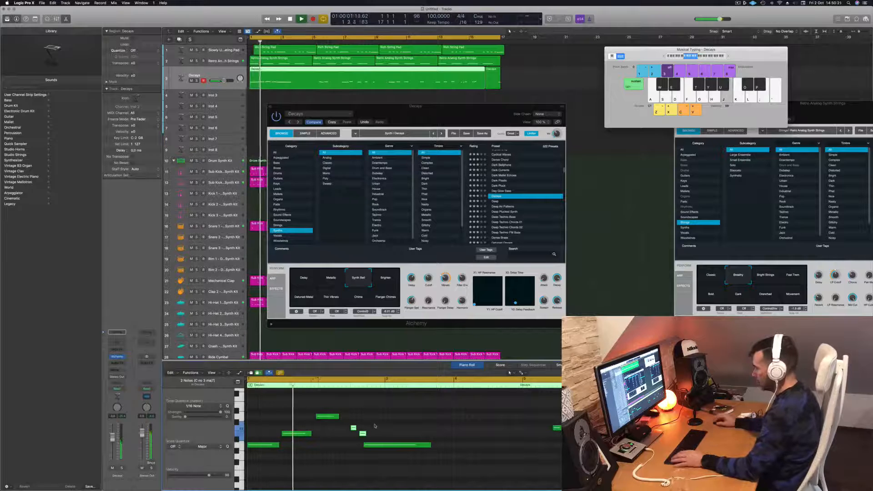
{"action": "left_click", "coordinate": [397, 430]}
{"action": "left_click_drag", "start_coordinate": [384, 446], "coordinate": [388, 446]}
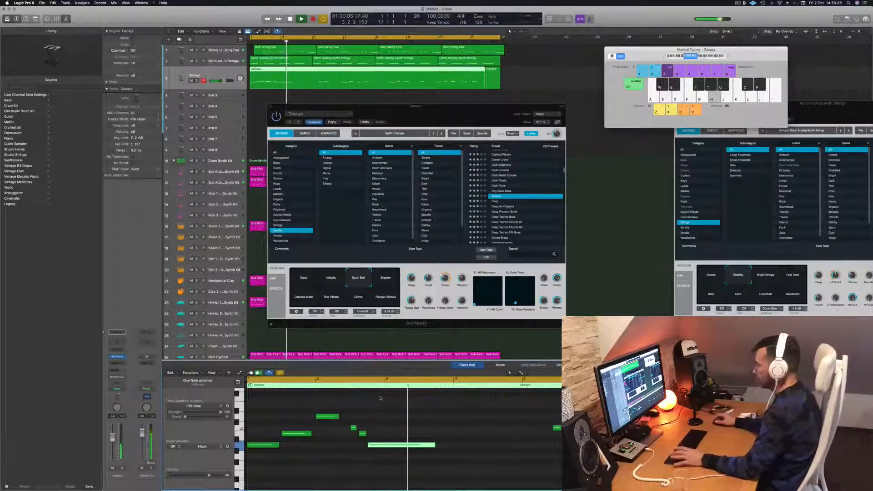
{"action": "key", "text": "space"}
{"action": "key", "text": "space"}
{"action": "scroll", "coordinate": [347, 415], "scroll_direction": "left", "scroll_amount": 3}
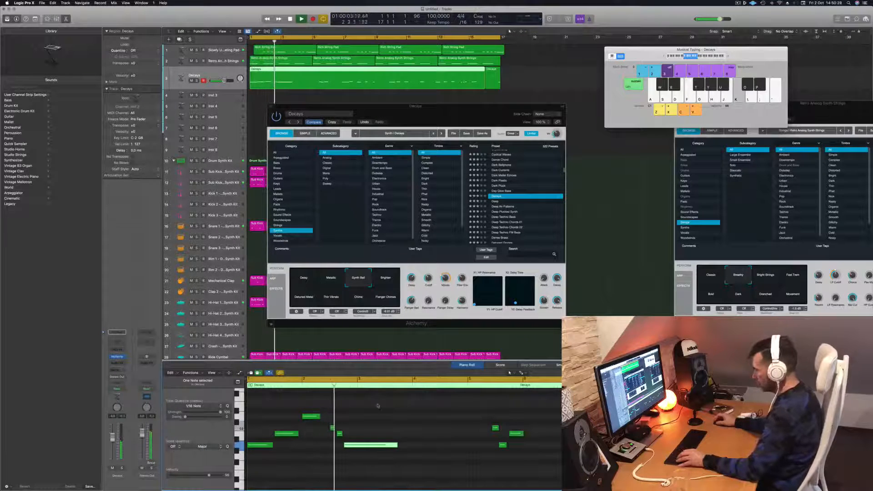
Step: Shorten the long low note at the end of the phrase so it ends around bar 3, then replay
{"action": "left_click_drag", "start_coordinate": [397, 447], "coordinate": [361, 446]}
{"action": "key", "text": "space"}
{"action": "key", "text": "space"}
Step: Split the long Decays region at bar 3, splitting overlapping notes, and delete the following part to keep the opening two-bar phrase
{"action": "left_click_drag", "start_coordinate": [418, 113], "coordinate": [522, 95]}
{"action": "key", "text": "space"}
{"action": "key", "text": "space"}
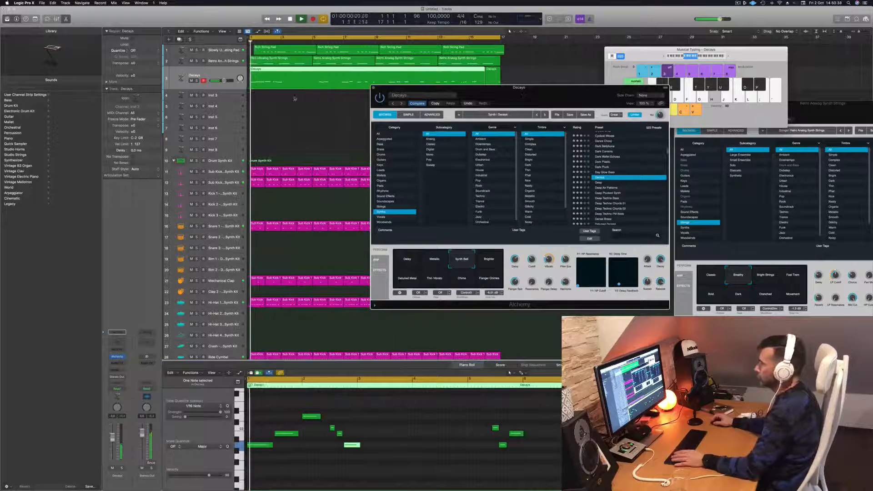
{"action": "left_click", "coordinate": [282, 73]}
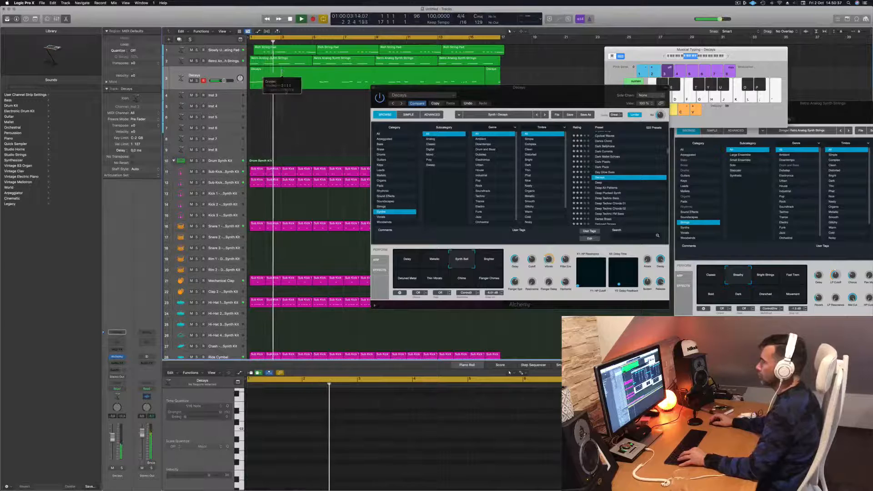
{"action": "left_click", "coordinate": [281, 71]}
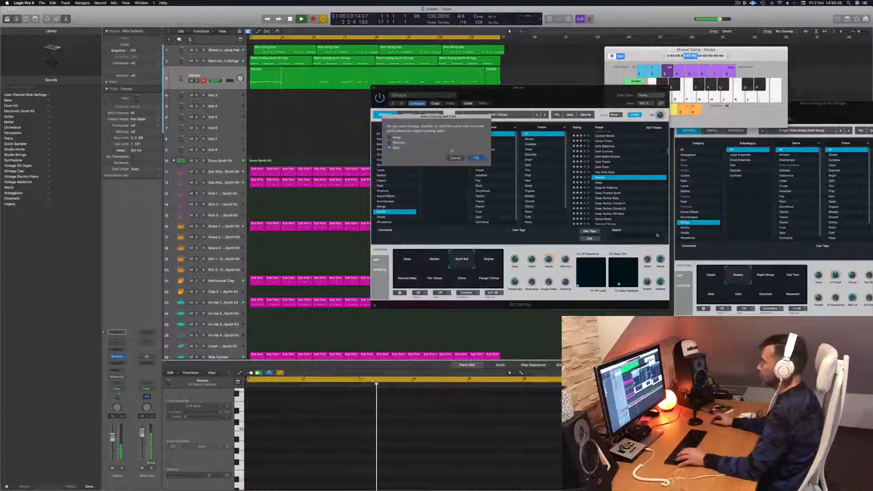
{"action": "left_click", "coordinate": [476, 158]}
{"action": "key", "text": "Delete"}
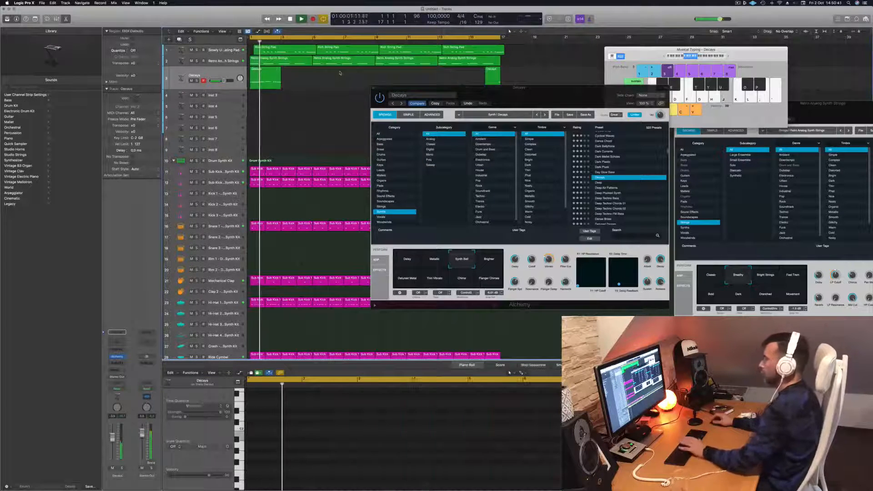
{"action": "left_click", "coordinate": [267, 76]}
{"action": "left_click_drag", "start_coordinate": [507, 90], "coordinate": [428, 79]}
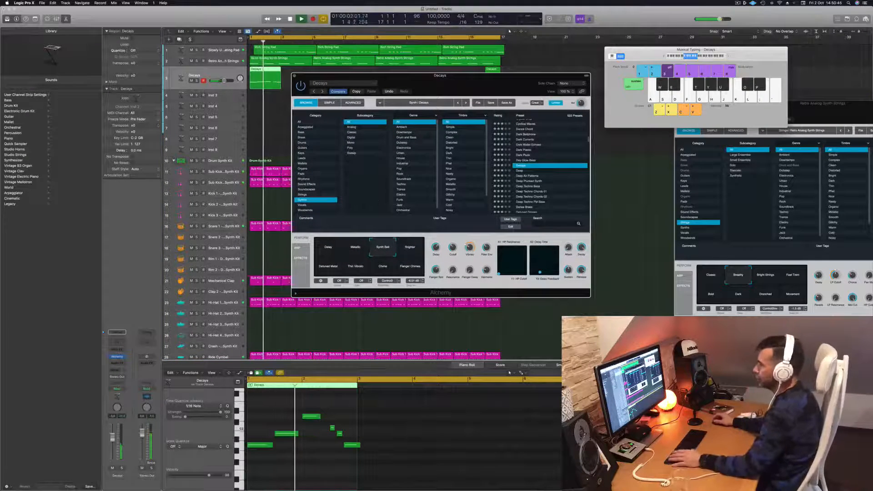
Step: Add a send to Bus 4 (Aux 4) on the Decays channel strip and restart playback to hear it
{"action": "left_click", "coordinate": [117, 370]}
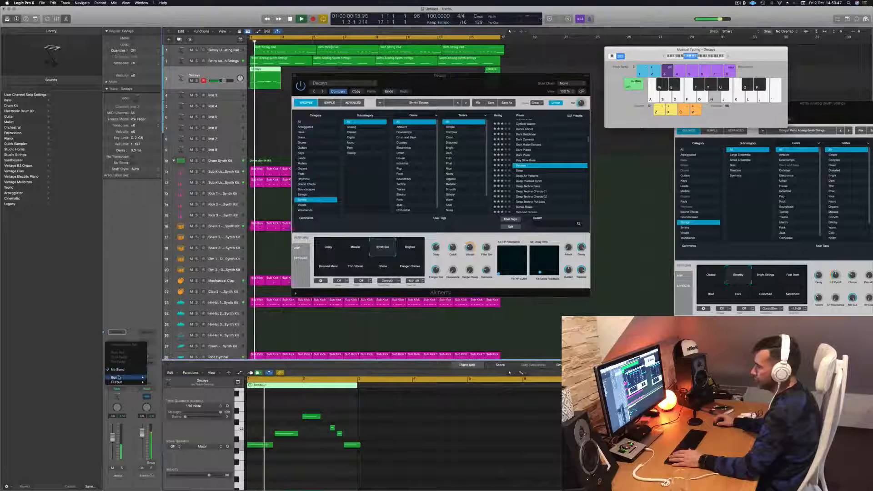
{"action": "mouse_move", "coordinate": [119, 378]}
{"action": "left_click", "coordinate": [165, 320]}
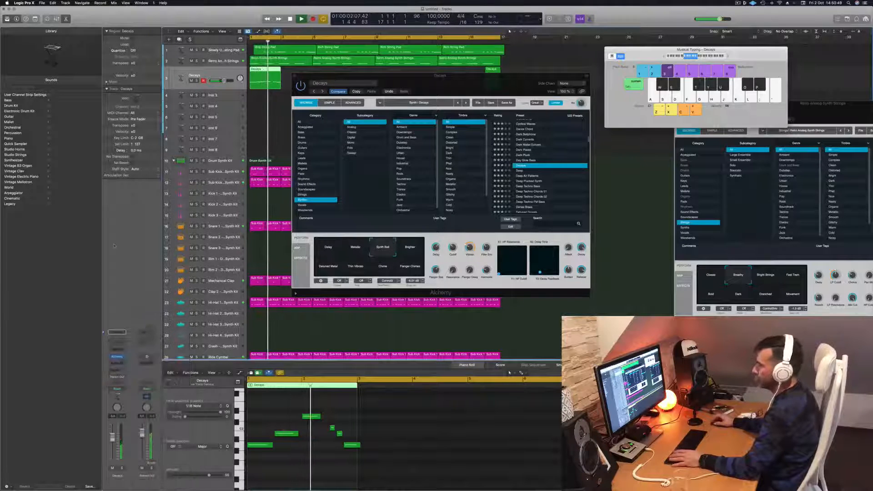
{"action": "key", "text": "space"}
{"action": "key", "text": "space"}
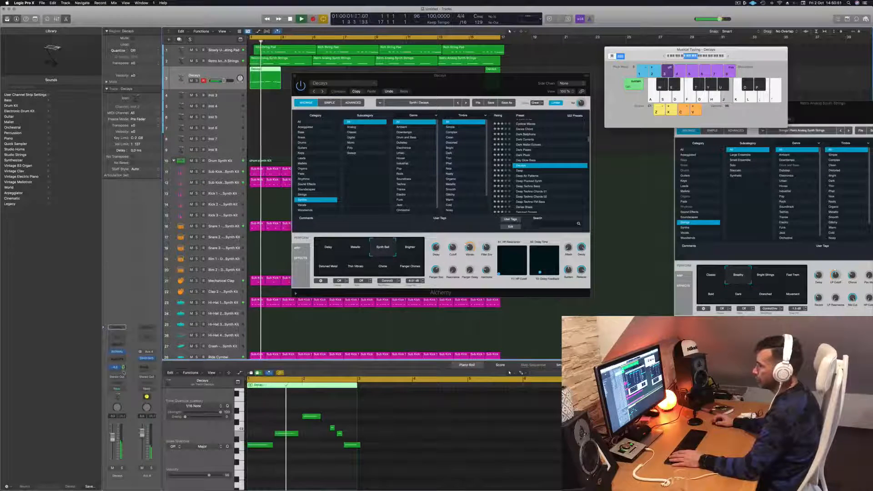
Step: Add a second send on the Decays channel strip, routed to Bus 5 (Aux 5)
{"action": "left_click", "coordinate": [118, 370]}
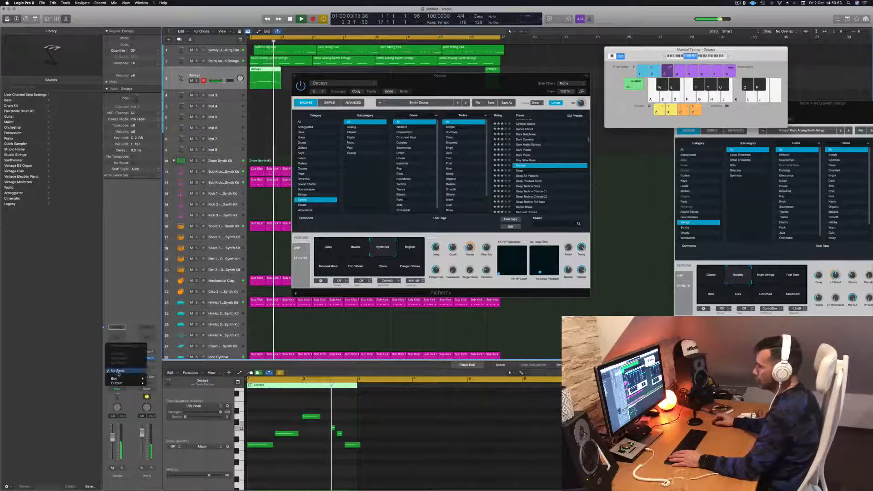
{"action": "mouse_move", "coordinate": [119, 377]}
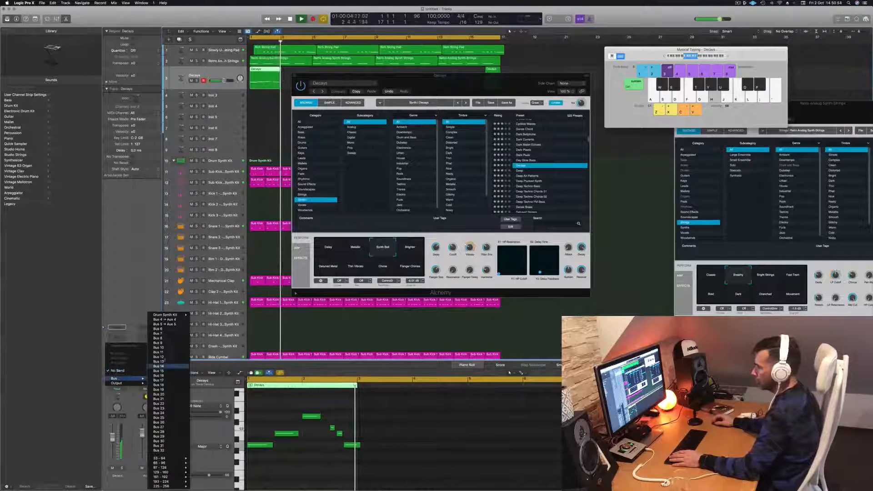
{"action": "left_click", "coordinate": [169, 324]}
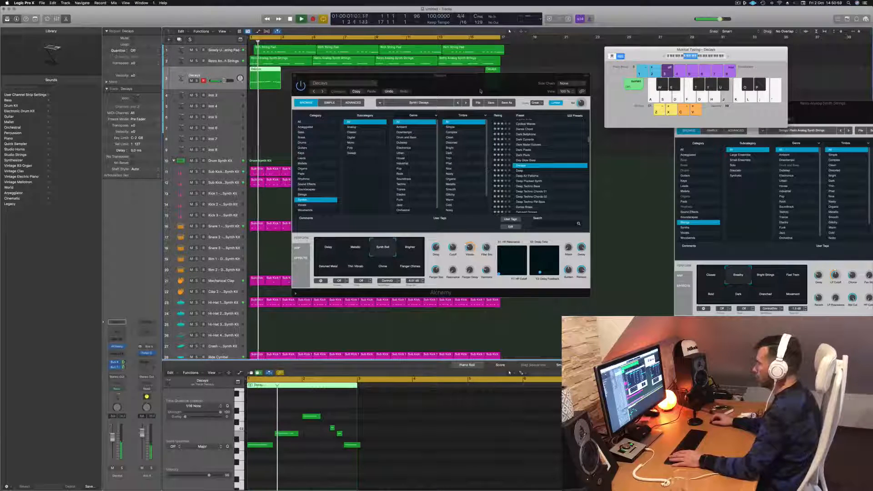
Step: Adjust the Bus 5 send level on the Decays channel strip and switch the Alchemy sound to its Brighter performance snapshot
{"action": "left_click_drag", "start_coordinate": [448, 76], "coordinate": [490, 108]}
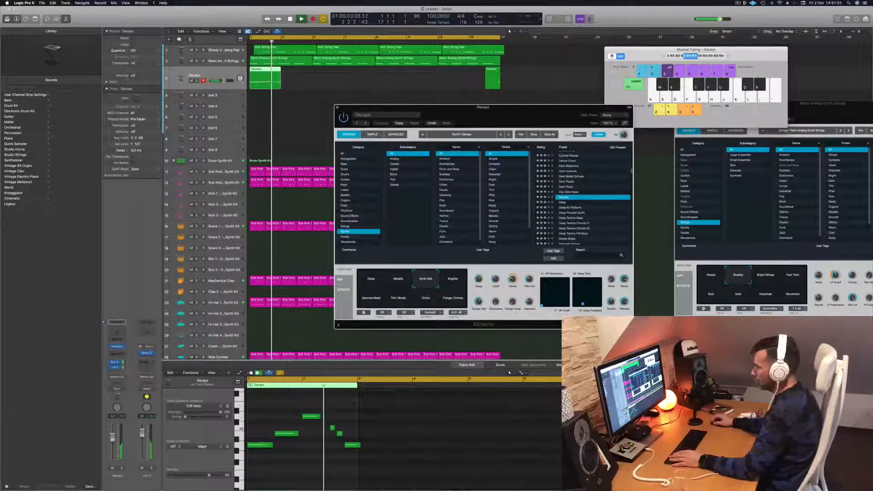
{"action": "left_click_drag", "start_coordinate": [123, 367], "coordinate": [127, 374]}
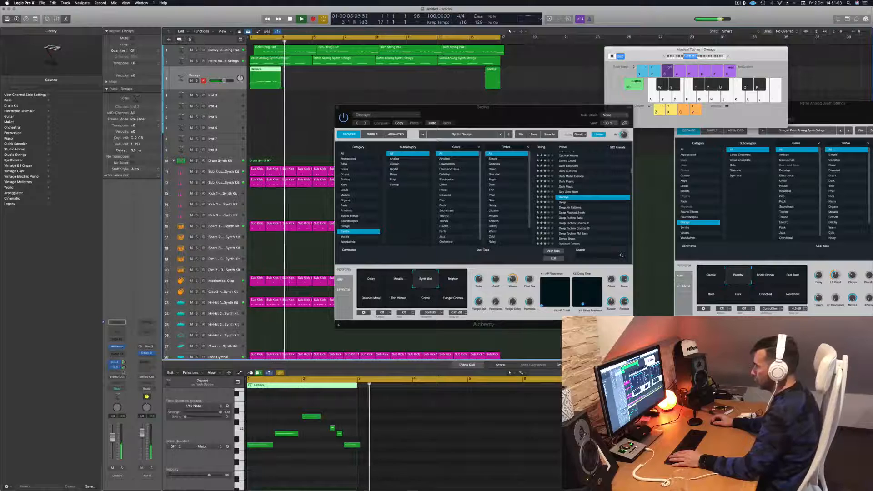
{"action": "left_click", "coordinate": [453, 282]}
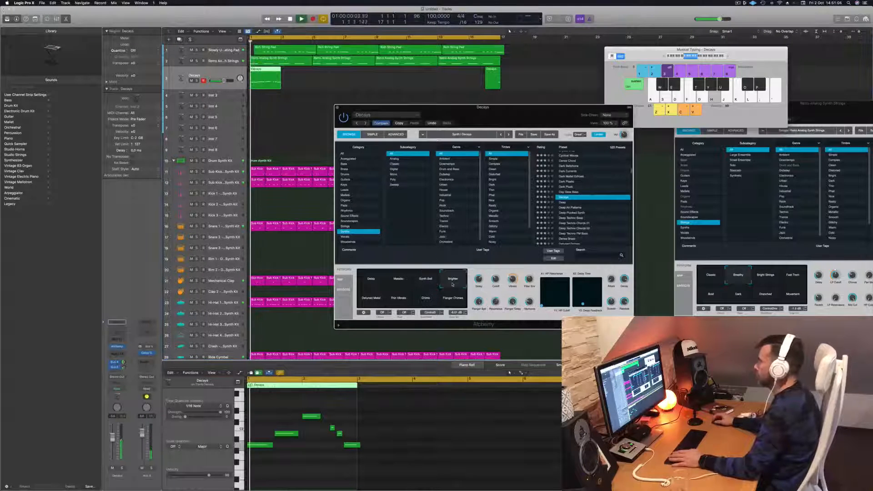
Step: Delete the short leftover Decays region at the end of the arrangement, just before bar 17, and toggle playback
{"action": "left_click_drag", "start_coordinate": [487, 107], "coordinate": [461, 122]}
{"action": "left_click_drag", "start_coordinate": [531, 77], "coordinate": [491, 90]}
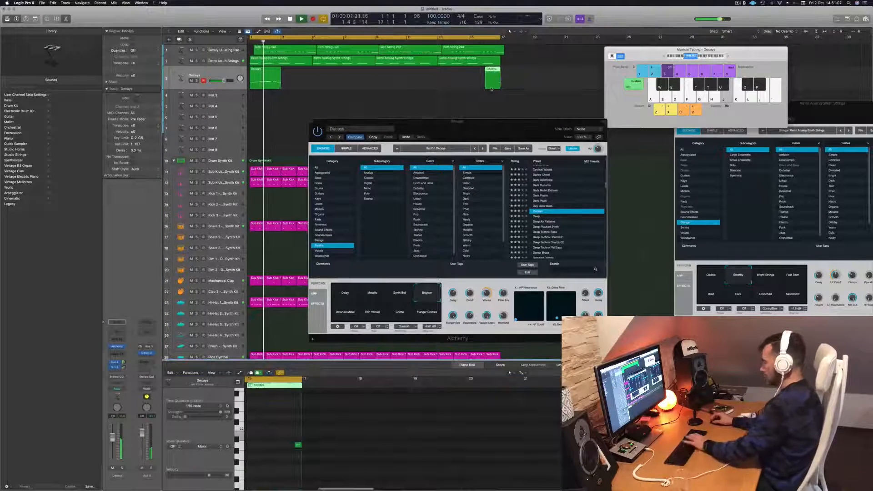
{"action": "key", "text": "Delete"}
{"action": "key", "text": "space"}
{"action": "key", "text": "space"}
Step: Select and replay the opening Decays phrase, lowering the channel's volume slightly
{"action": "left_click", "coordinate": [264, 79]}
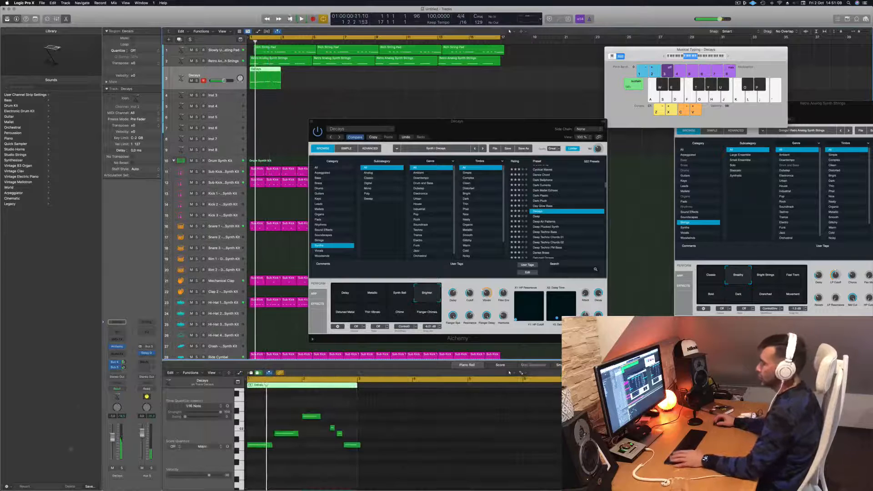
{"action": "key", "text": "space"}
{"action": "key", "text": "space"}
{"action": "left_click_drag", "start_coordinate": [113, 438], "coordinate": [113, 445]}
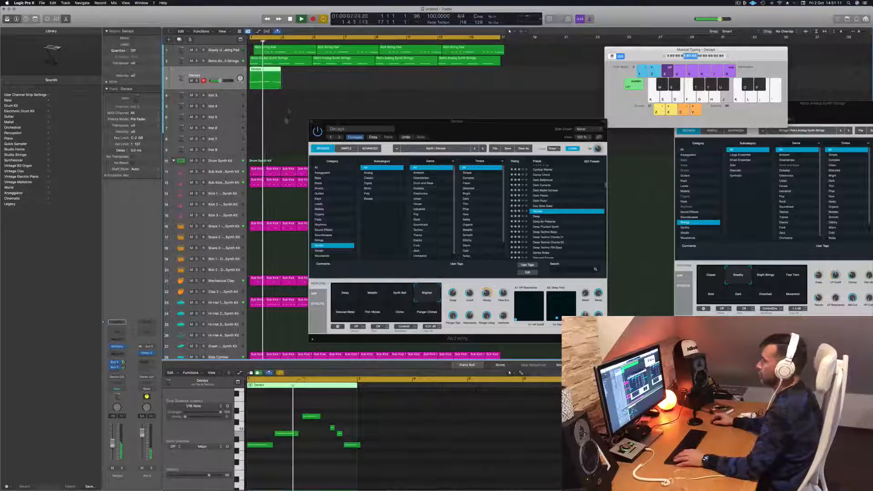
Step: Copy the two-bar Decays region back to back until the copies fill the track up to bar 17, then replay
{"action": "left_click_drag", "start_coordinate": [264, 78], "coordinate": [330, 76]}
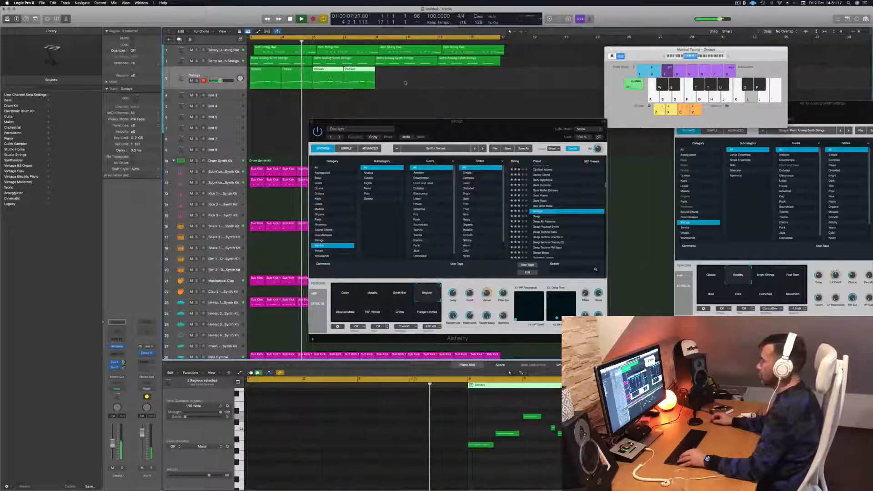
{"action": "left_click_drag", "start_coordinate": [342, 78], "coordinate": [436, 78]}
{"action": "left_click_drag", "start_coordinate": [410, 127], "coordinate": [384, 122]}
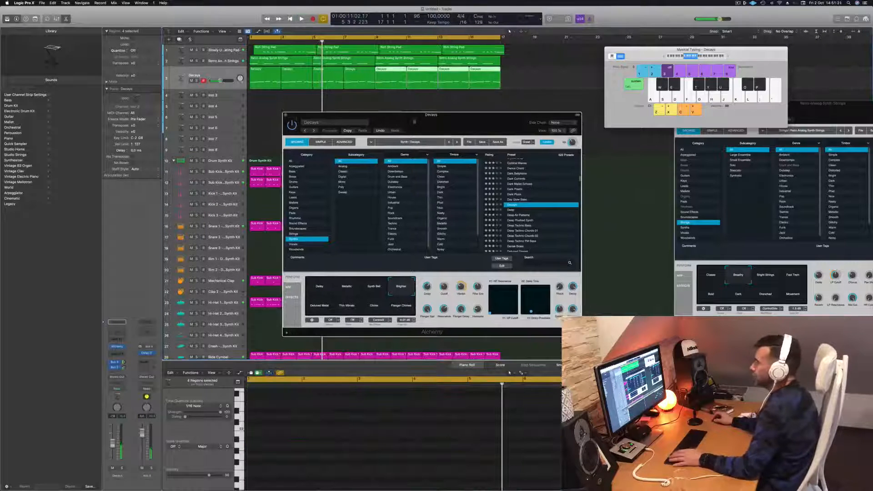
{"action": "key", "text": "space"}
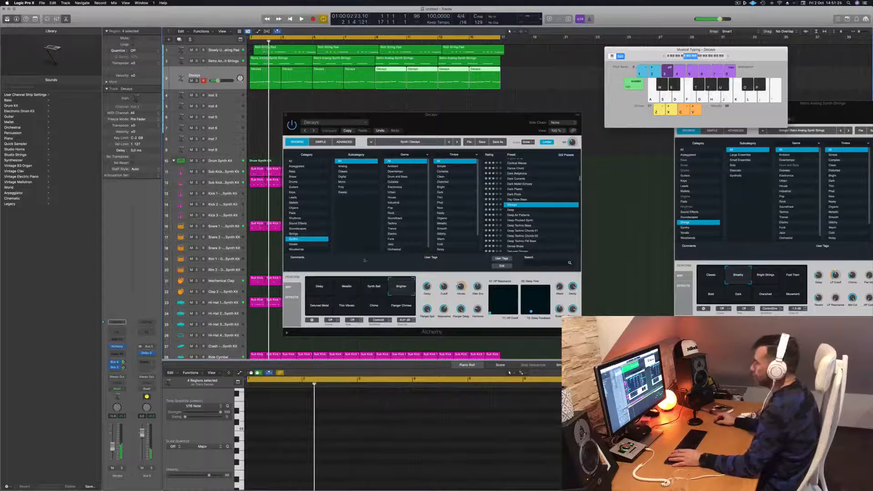
{"action": "key", "text": "space"}
Step: Audition the second row of Decays performance snapshots, ending on Flanger Chimes, and raise the track volume slightly
{"action": "left_click", "coordinate": [319, 306]}
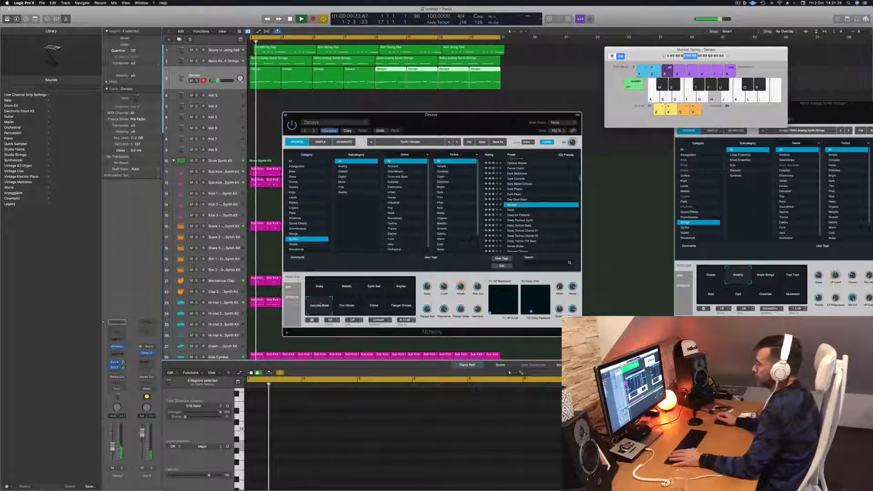
{"action": "left_click", "coordinate": [348, 309]}
{"action": "left_click", "coordinate": [376, 308]}
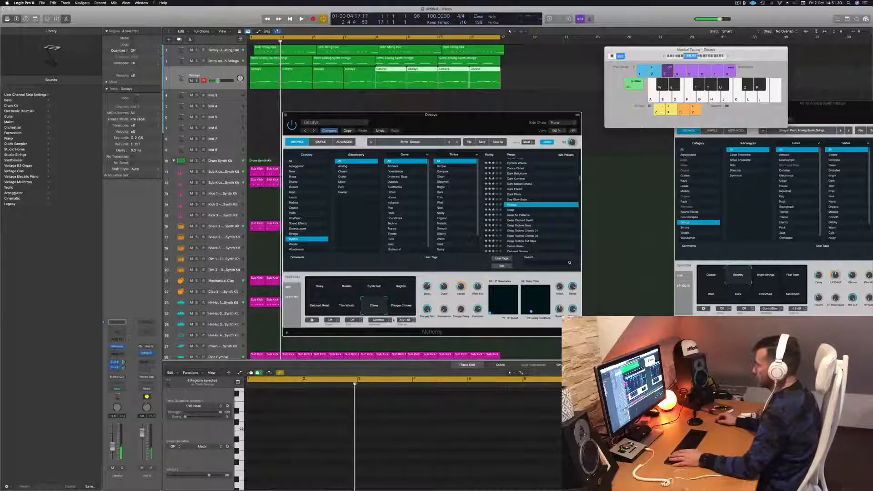
{"action": "left_click", "coordinate": [404, 307]}
{"action": "key", "text": "Return"}
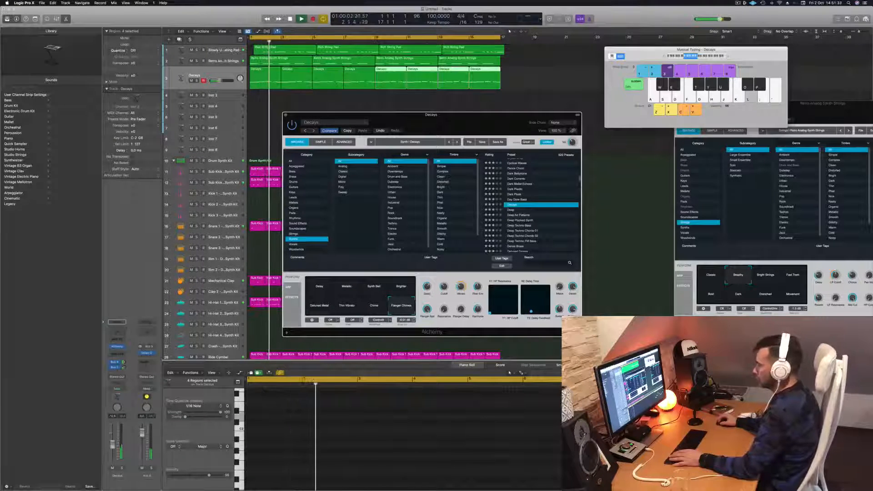
{"action": "left_click_drag", "start_coordinate": [218, 81], "coordinate": [222, 81]}
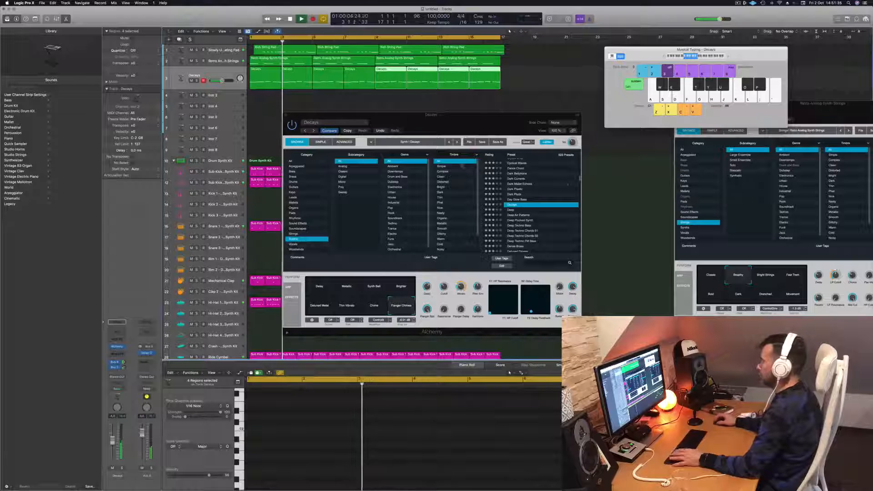
{"action": "key", "text": "Return"}
Step: Try the Deviation synth preset in Alchemy for the melody and replay from the beginning
{"action": "left_click", "coordinate": [566, 188]}
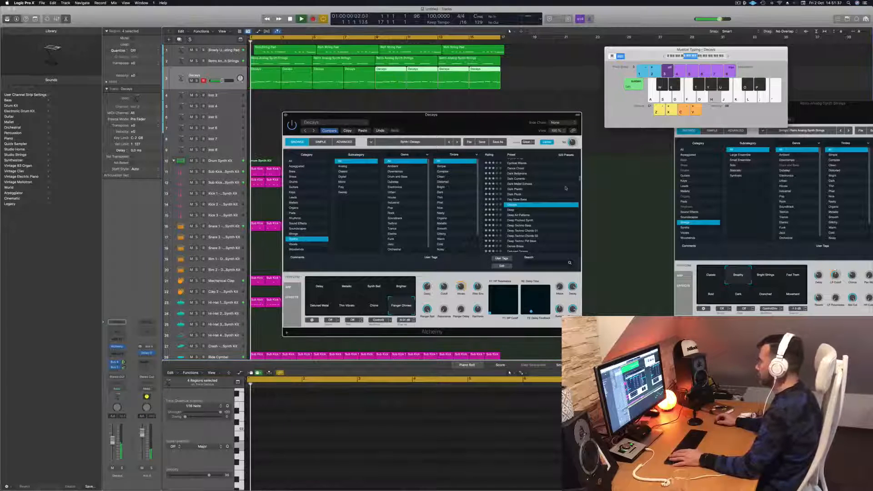
{"action": "scroll", "coordinate": [566, 188], "scroll_direction": "down", "scroll_amount": 3}
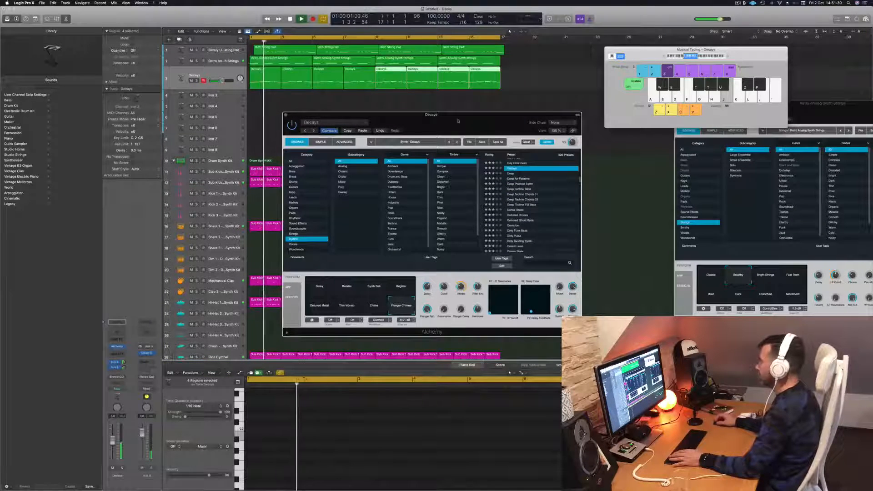
{"action": "left_click_drag", "start_coordinate": [455, 115], "coordinate": [484, 96]}
{"action": "key", "text": "space"}
{"action": "key", "text": "Return"}
{"action": "key", "text": "space"}
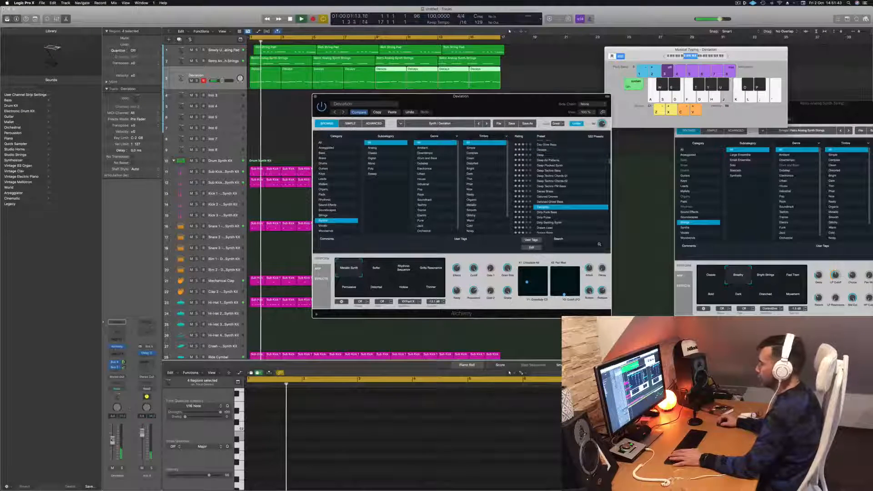
Step: Try the Dirty Funk Bass preset on the melody track and readjust the track volume while listening
{"action": "scroll", "coordinate": [548, 204], "scroll_direction": "down", "scroll_amount": 1}
{"action": "left_click", "coordinate": [549, 203]}
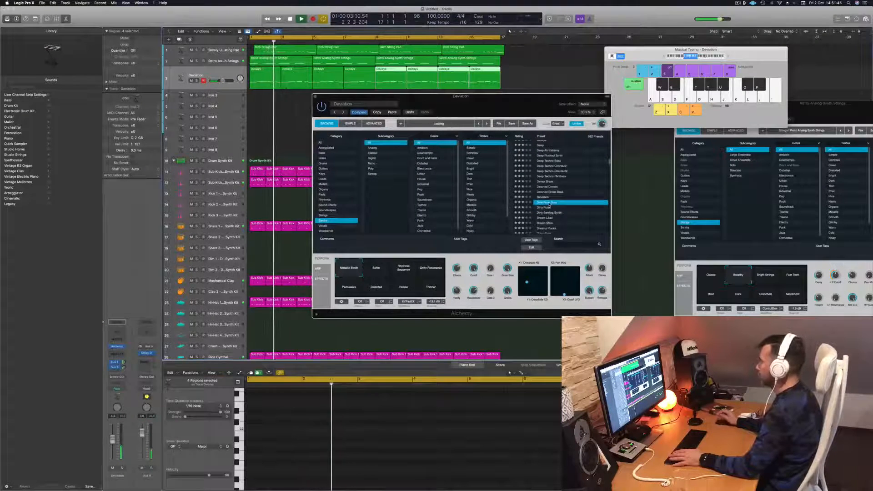
{"action": "key", "text": "Return"}
{"action": "left_click_drag", "start_coordinate": [518, 106], "coordinate": [537, 87]}
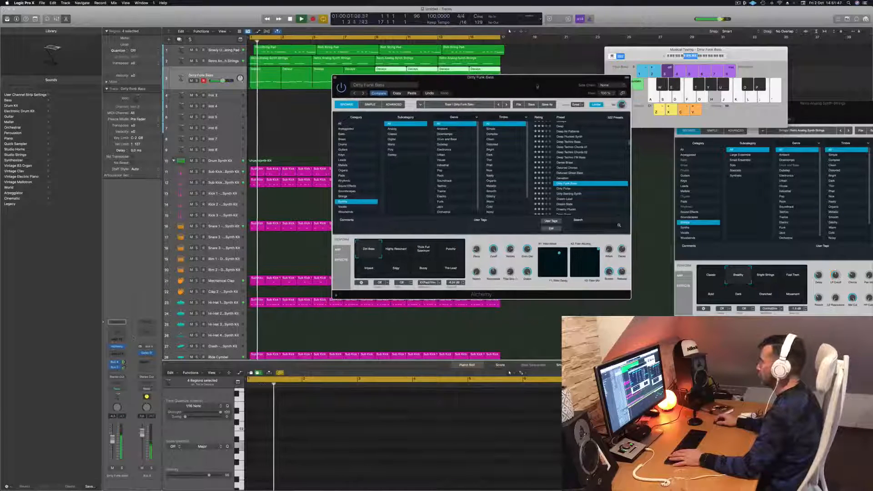
{"action": "left_click_drag", "start_coordinate": [223, 80], "coordinate": [217, 81]}
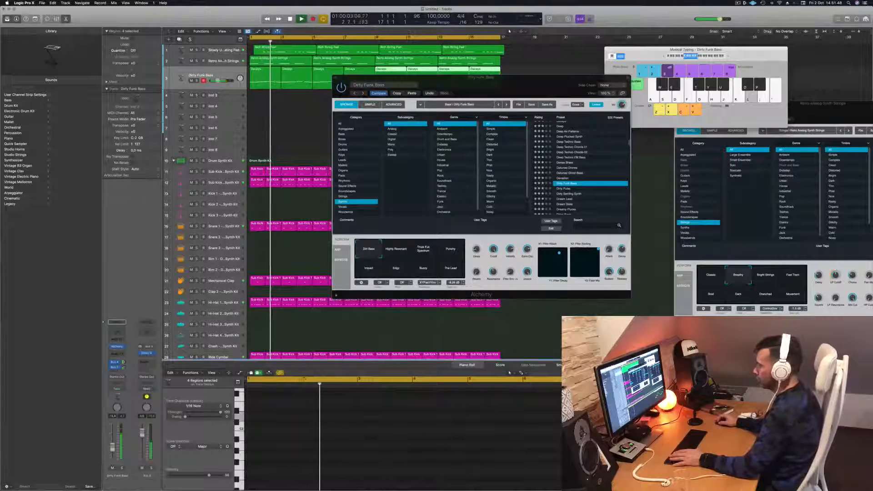
{"action": "left_click_drag", "start_coordinate": [113, 452], "coordinate": [113, 448]}
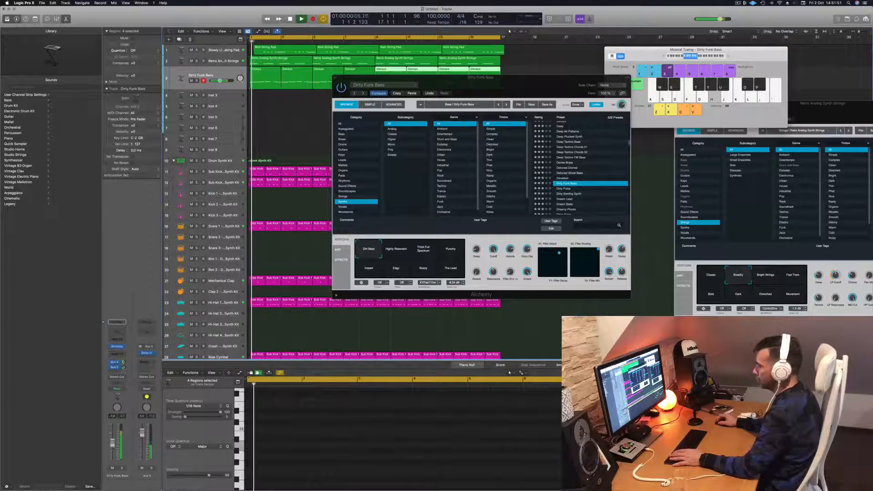
Step: Audition the Highly Resonant, Thick Full Spectrum and Punchy snapshots of Dirty Funk Bass, restarting playback
{"action": "left_click", "coordinate": [395, 250]}
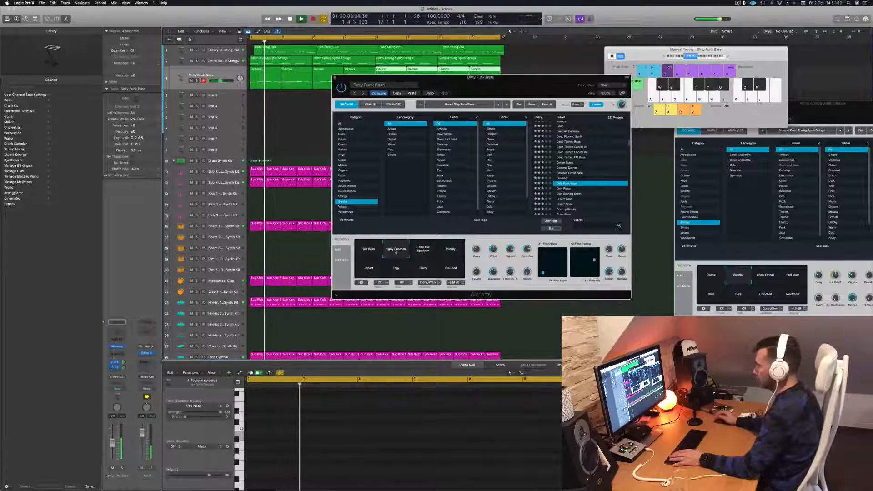
{"action": "left_click", "coordinate": [433, 255]}
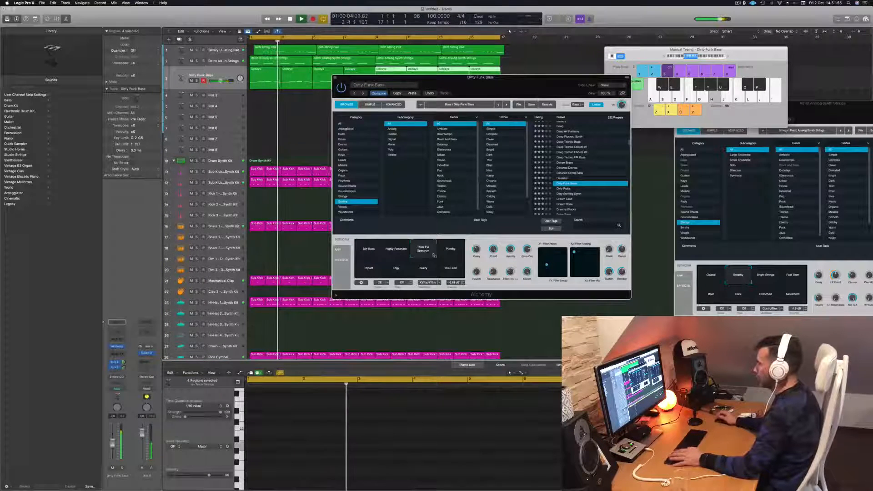
{"action": "key", "text": "Return"}
{"action": "left_click_drag", "start_coordinate": [523, 82], "coordinate": [464, 118]}
{"action": "left_click", "coordinate": [392, 285]}
{"action": "key", "text": "Return"}
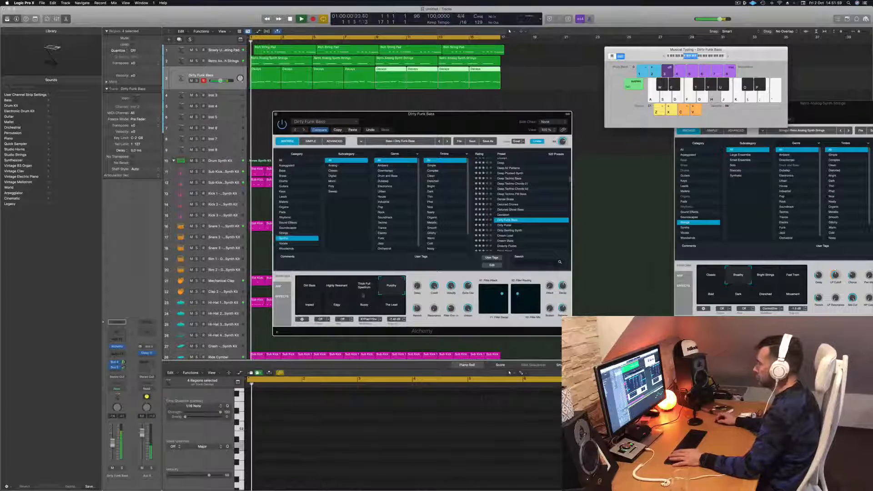
Step: Audition the second row of Dirty Funk Bass snapshots, starting with Impact and Edgy, and lower the channel volume slightly
{"action": "left_click", "coordinate": [308, 310]}
{"action": "key", "text": "Return"}
{"action": "left_click", "coordinate": [335, 307]}
{"action": "left_click", "coordinate": [362, 307]}
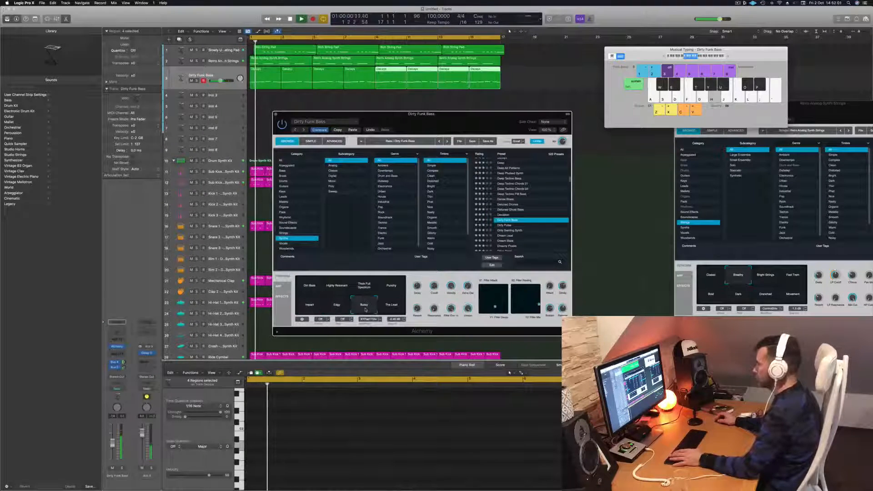
{"action": "left_click", "coordinate": [388, 307]}
{"action": "key", "text": "Return"}
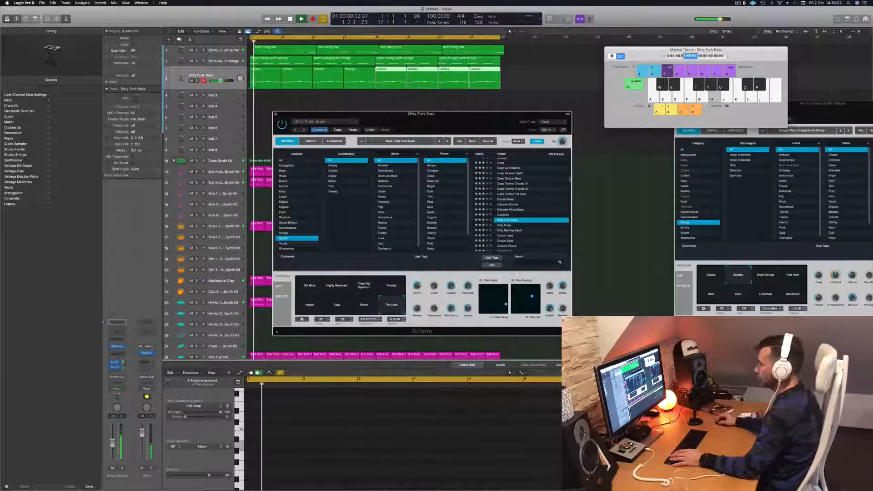
{"action": "left_click_drag", "start_coordinate": [113, 443], "coordinate": [113, 447]}
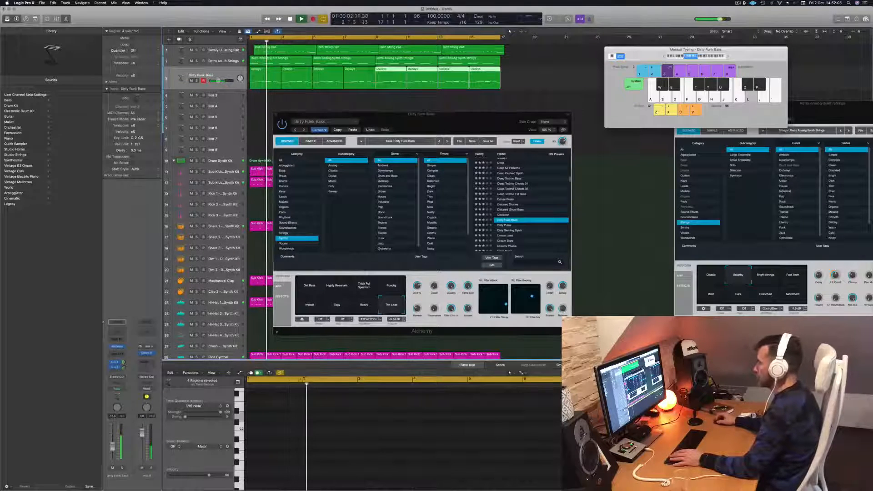
Step: Try the Dirty Pulse preset on the melody track and replay the phrase
{"action": "scroll", "coordinate": [503, 205], "scroll_direction": "down", "scroll_amount": 3}
{"action": "left_click", "coordinate": [502, 202]}
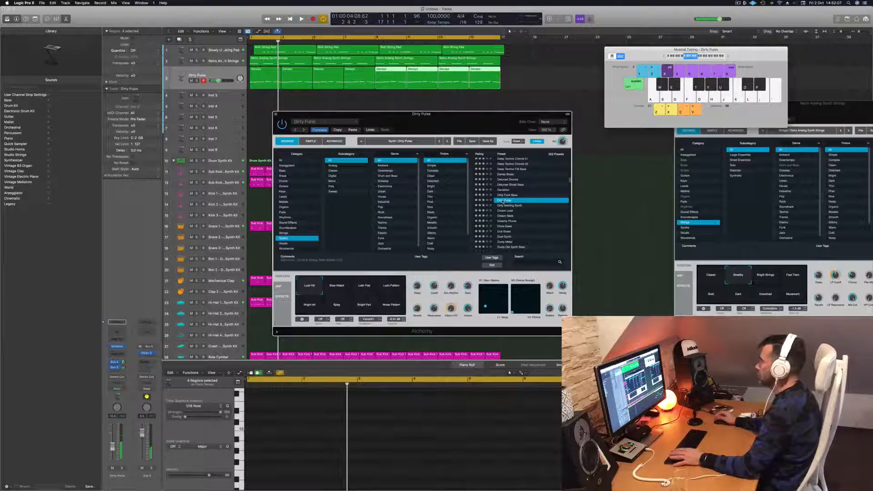
{"action": "key", "text": "space"}
{"action": "left_click_drag", "start_coordinate": [474, 114], "coordinate": [490, 96]}
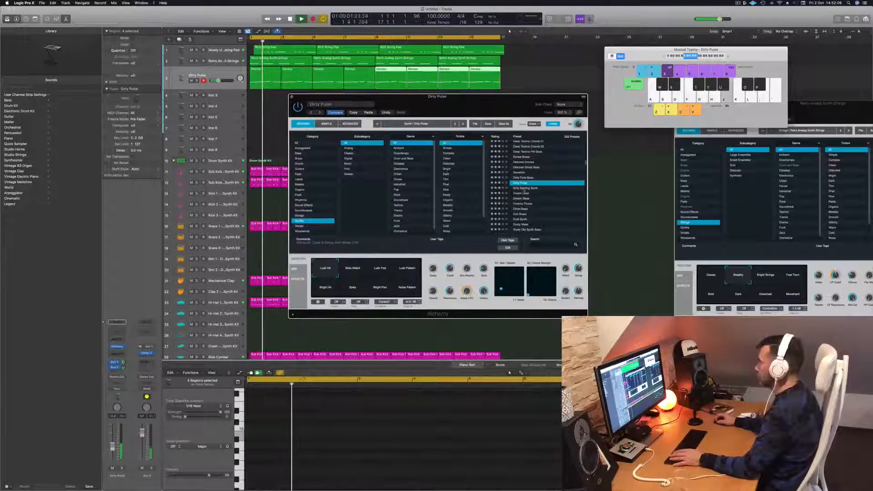
Step: Load the Dirty Swirling Synth preset and audition its snapshots from Plucked Attack through Vibrato
{"action": "left_click", "coordinate": [523, 188]}
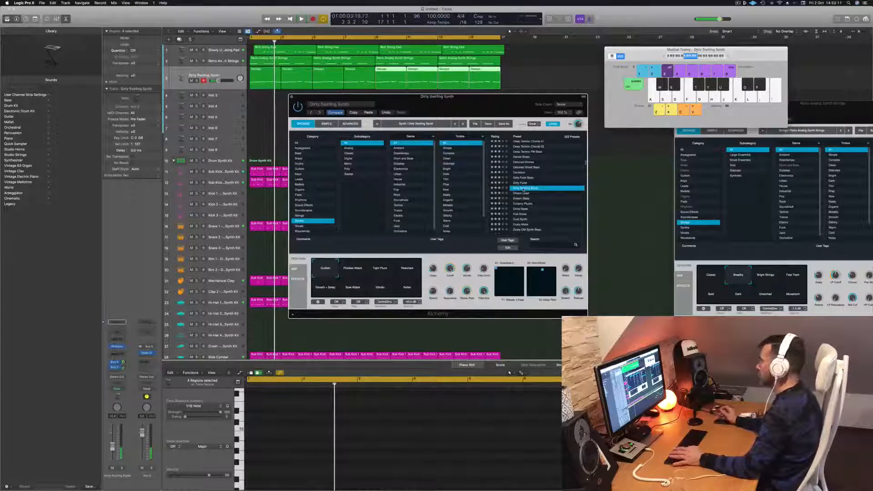
{"action": "left_click_drag", "start_coordinate": [469, 103], "coordinate": [510, 94]}
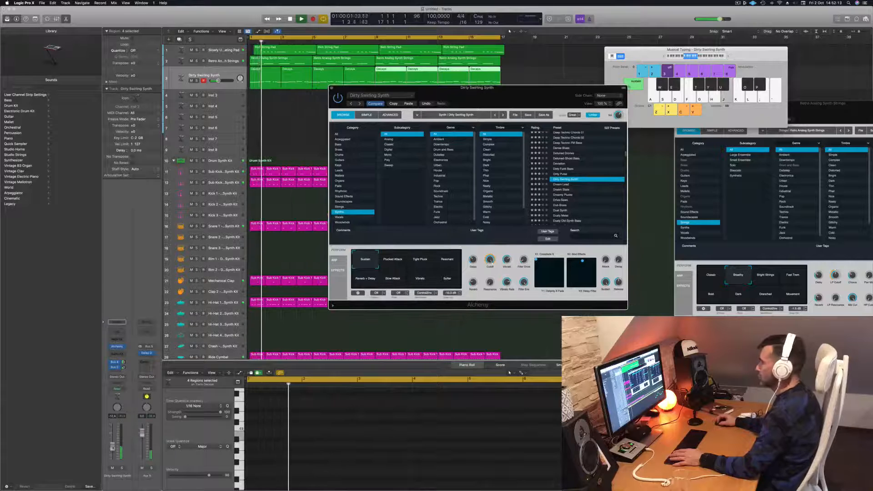
{"action": "left_click", "coordinate": [393, 260]}
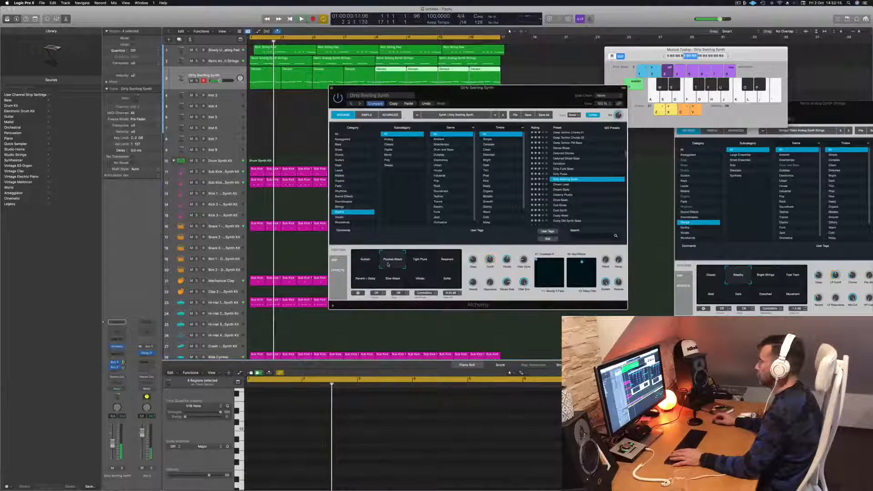
{"action": "left_click", "coordinate": [421, 259]}
{"action": "left_click", "coordinate": [454, 260]}
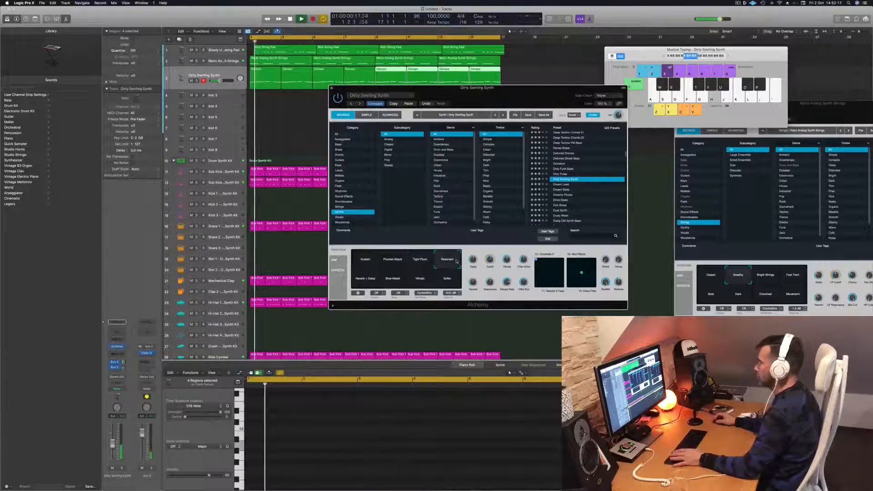
{"action": "left_click", "coordinate": [365, 278]}
{"action": "left_click", "coordinate": [392, 279]}
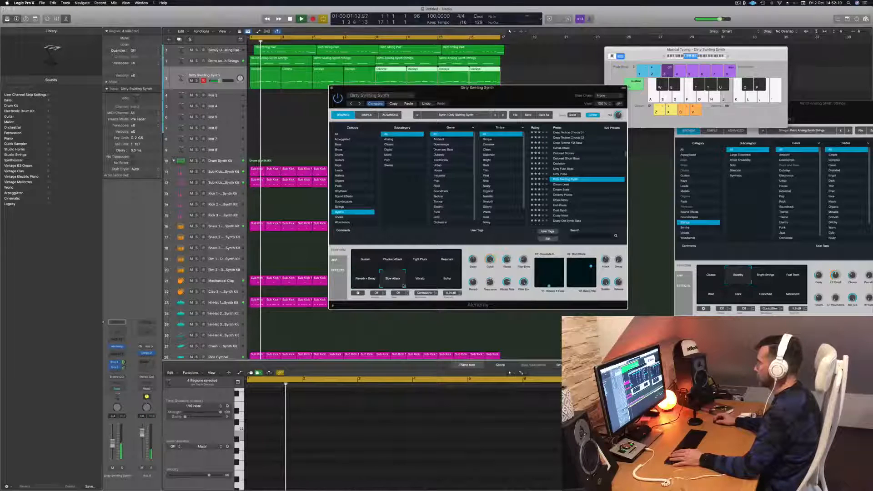
{"action": "left_click", "coordinate": [420, 279]}
Step: Load the Dusty Old Synth Bass preset in Alchemy on the melody track
{"action": "scroll", "coordinate": [571, 196], "scroll_direction": "down", "scroll_amount": 2}
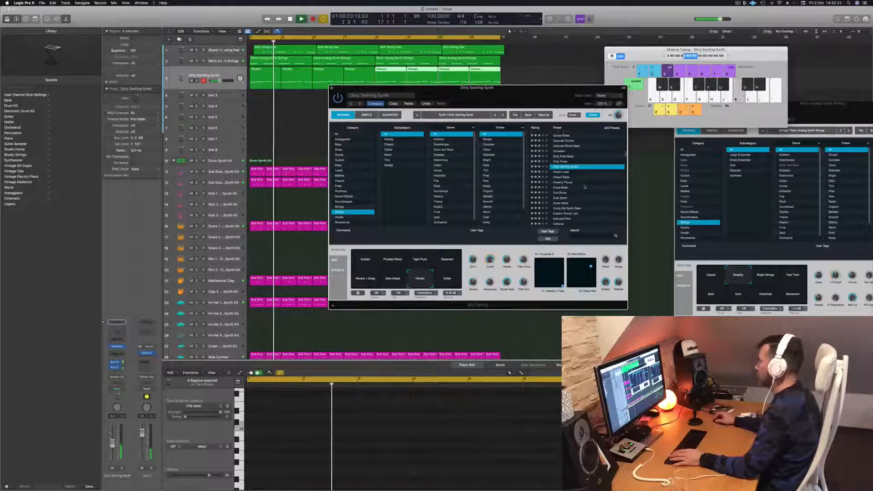
{"action": "scroll", "coordinate": [572, 196], "scroll_direction": "down", "scroll_amount": 2}
{"action": "left_click", "coordinate": [573, 193]}
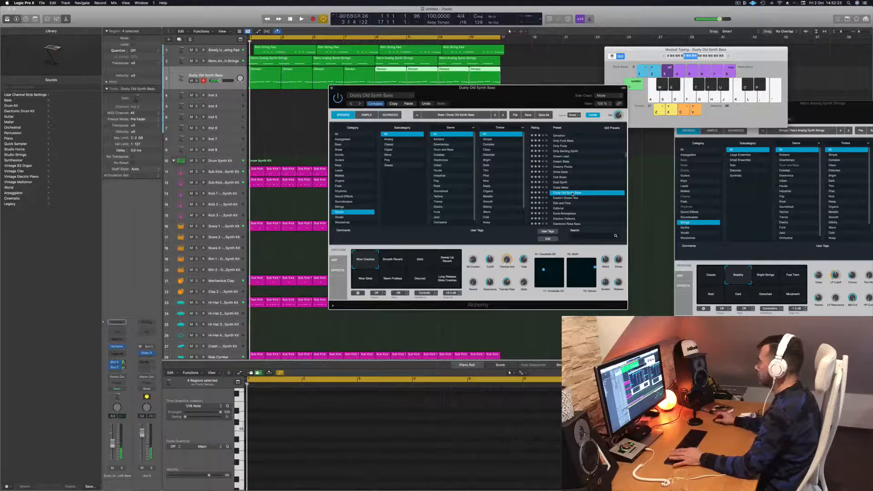
Step: Try the Eastern Dream Vox preset in Alchemy on the melody track
{"action": "scroll", "coordinate": [593, 180], "scroll_direction": "down", "scroll_amount": 1}
{"action": "left_click", "coordinate": [568, 185]}
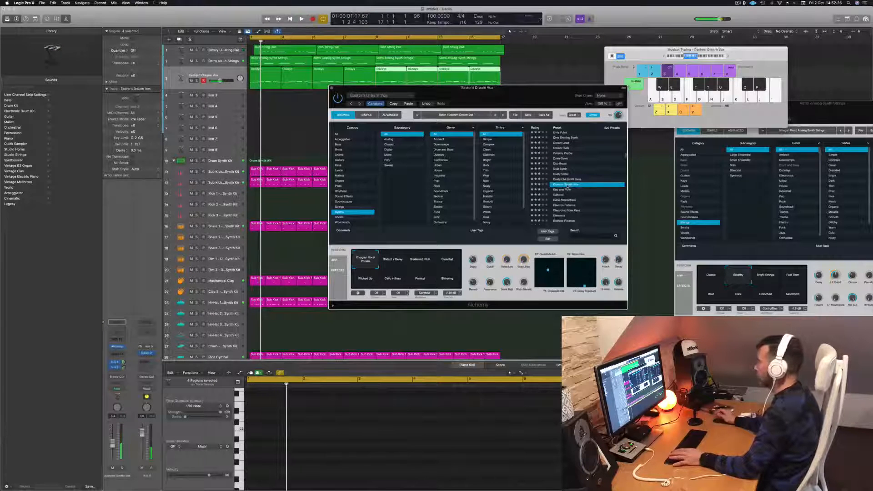
{"action": "left_click_drag", "start_coordinate": [505, 94], "coordinate": [495, 94]}
Step: Load the Editorial preset in Alchemy on the melody track and replay the phrase
{"action": "scroll", "coordinate": [559, 182], "scroll_direction": "down", "scroll_amount": 2}
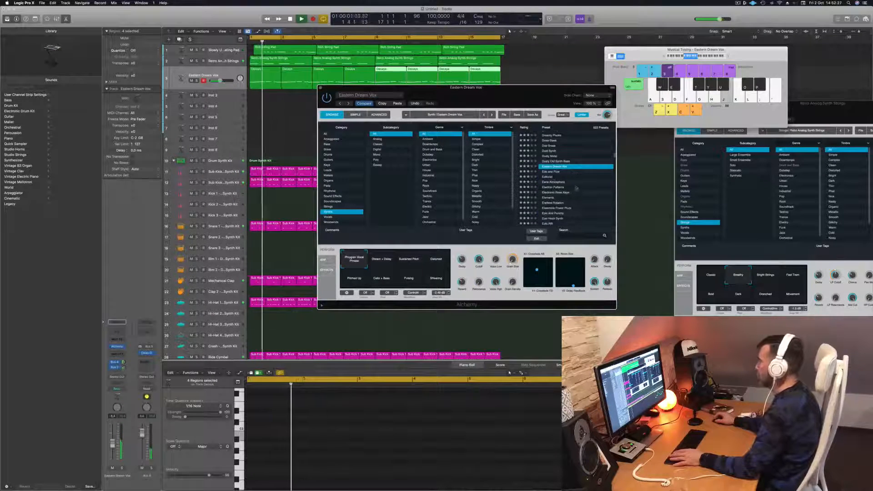
{"action": "left_click", "coordinate": [548, 177]}
{"action": "scroll", "coordinate": [568, 173], "scroll_direction": "down", "scroll_amount": 2}
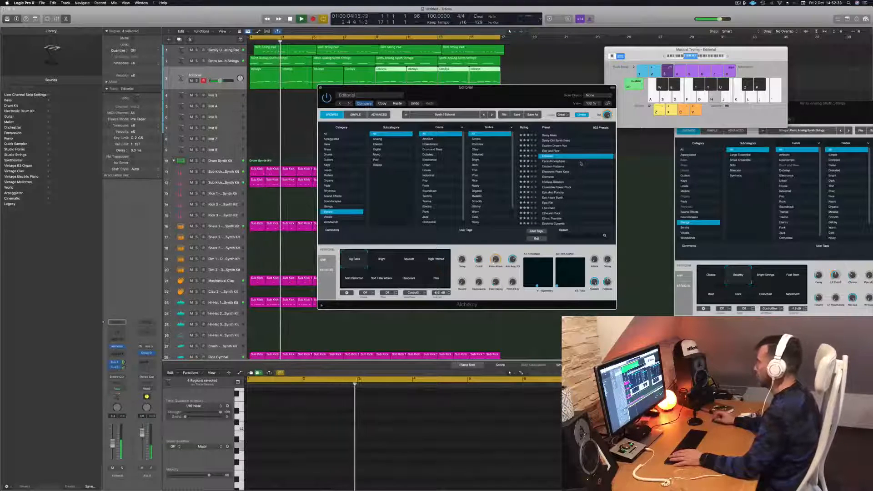
{"action": "key", "text": "Return"}
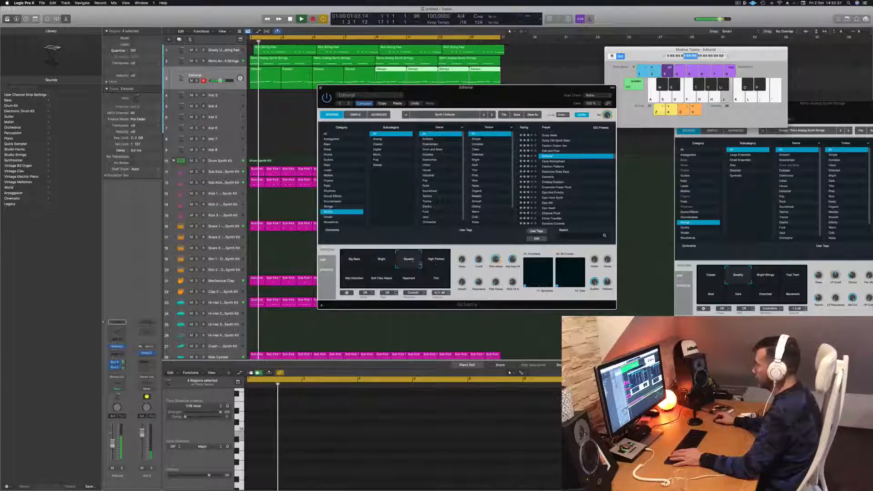
{"action": "key", "text": "space"}
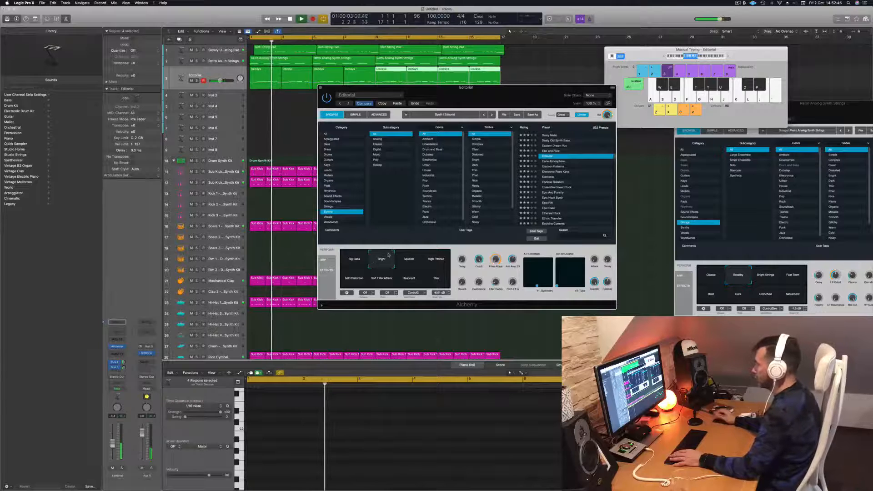
Step: Audition the second row of Editorial snapshots, from Mid Distortion to Thin, and choose the Bright snapshot
{"action": "left_click", "coordinate": [357, 281]}
{"action": "key", "text": "space"}
{"action": "key", "text": "space"}
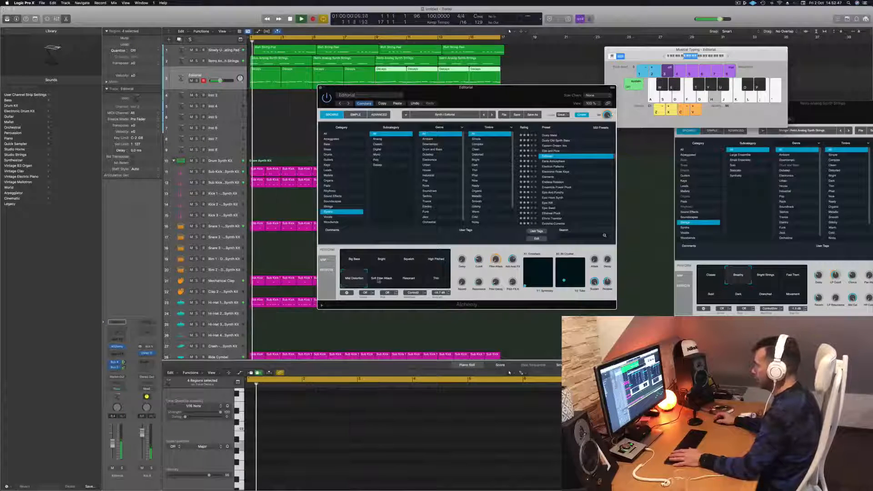
{"action": "left_click", "coordinate": [386, 283]}
{"action": "key", "text": "space"}
{"action": "left_click", "coordinate": [408, 280]}
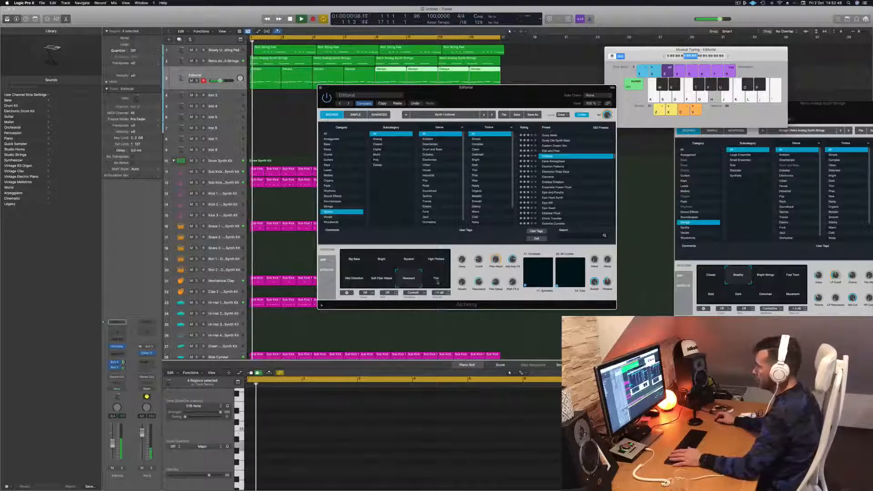
{"action": "left_click", "coordinate": [436, 281]}
{"action": "left_click", "coordinate": [384, 261]}
{"action": "key", "text": "space"}
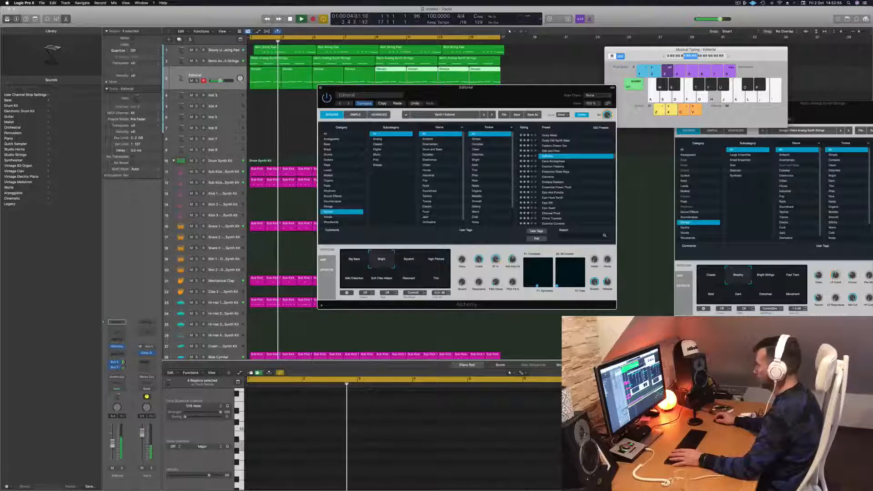
Step: Adjust the Cutoff and Filter Attack of the Bright snapshot while replaying the phrase
{"action": "key", "text": "space"}
{"action": "key", "text": "space"}
{"action": "left_click_drag", "start_coordinate": [479, 259], "coordinate": [480, 286]}
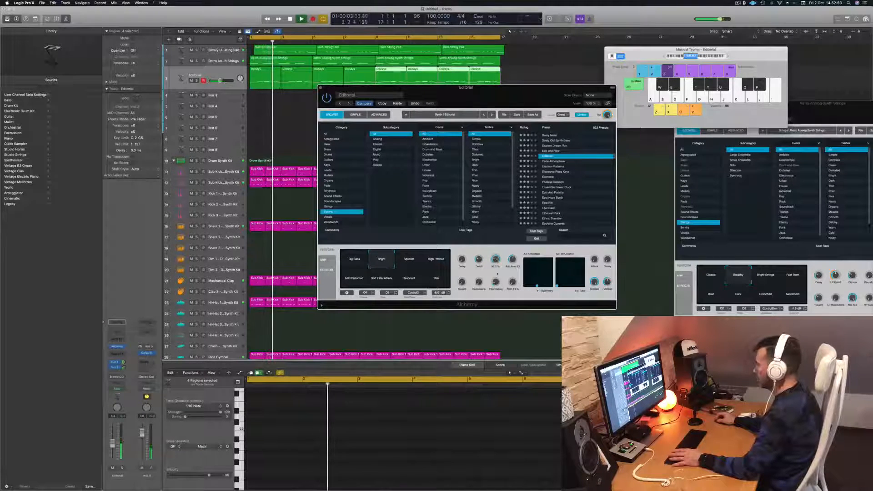
{"action": "left_click_drag", "start_coordinate": [495, 260], "coordinate": [500, 299]}
{"action": "key", "text": "space"}
{"action": "key", "text": "space"}
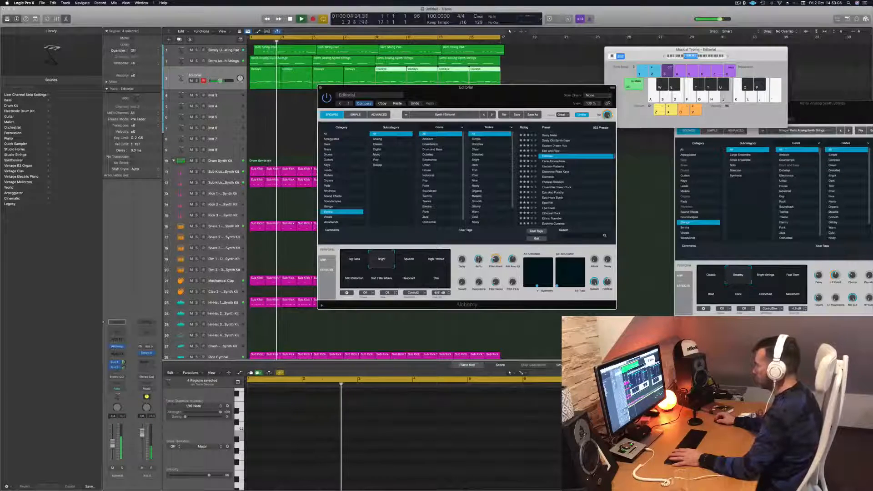
{"action": "left_click_drag", "start_coordinate": [479, 258], "coordinate": [479, 261]}
{"action": "key", "text": "space"}
{"action": "key", "text": "space"}
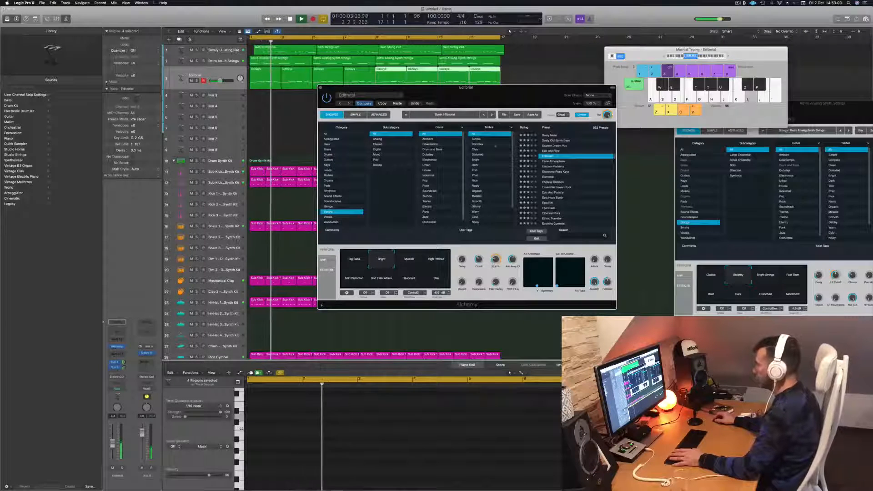
Step: Delete every second melody region on the Editorial track, keeping the first, third, fifth and seventh
{"action": "left_click_drag", "start_coordinate": [528, 95], "coordinate": [514, 108]}
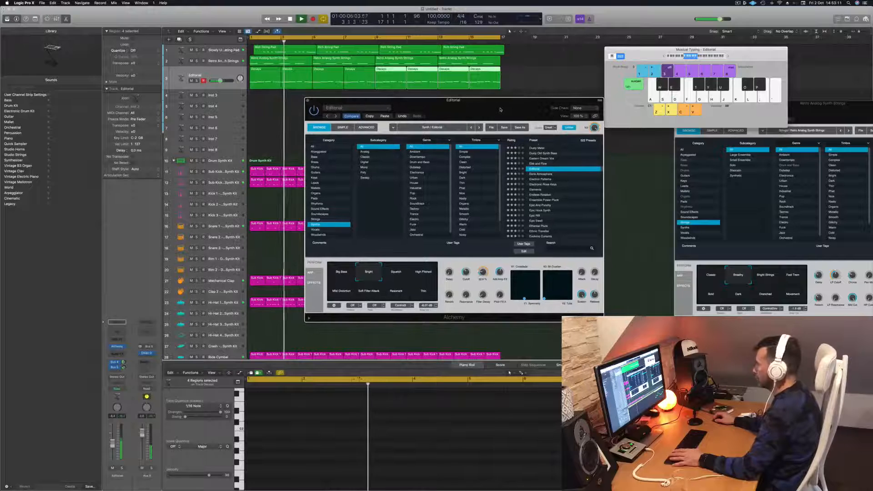
{"action": "left_click", "coordinate": [298, 83]}
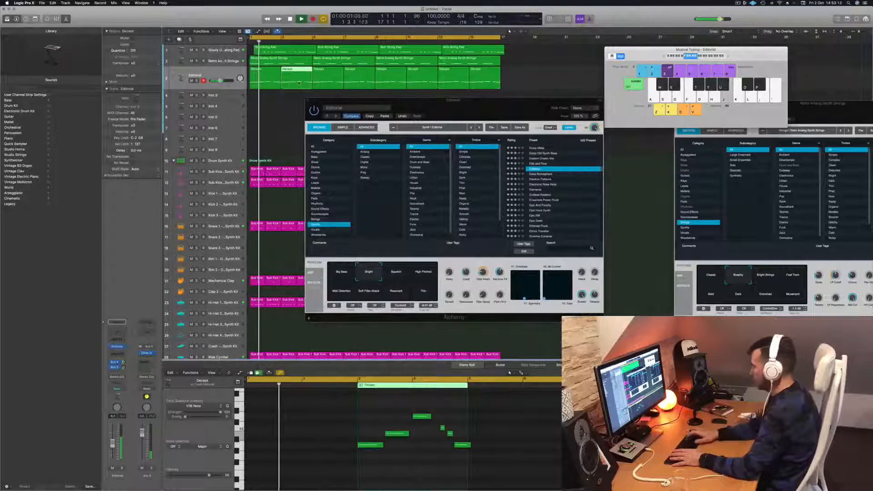
{"action": "key", "text": "Delete"}
{"action": "left_click", "coordinate": [359, 82]}
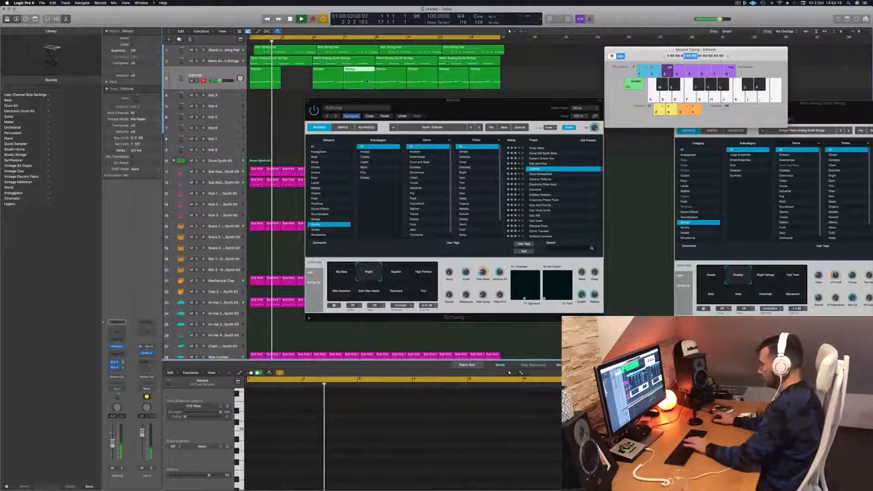
{"action": "key", "text": "Delete"}
{"action": "left_click", "coordinate": [423, 84]}
{"action": "key", "text": "Delete"}
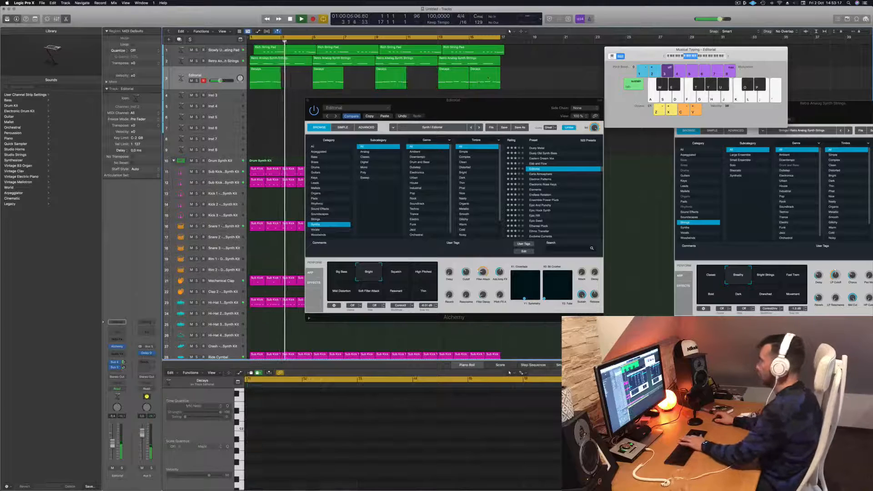
{"action": "left_click", "coordinate": [483, 82]}
{"action": "key", "text": "Delete"}
{"action": "left_click_drag", "start_coordinate": [462, 108], "coordinate": [458, 131]}
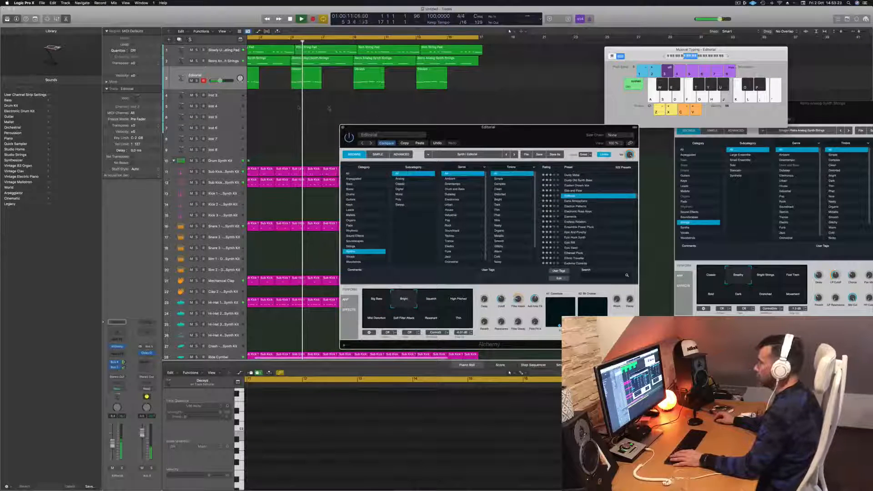
Step: Replay the thinned-out melody from the start to judge how it sits with the strings and drums
{"action": "key", "text": "k"}
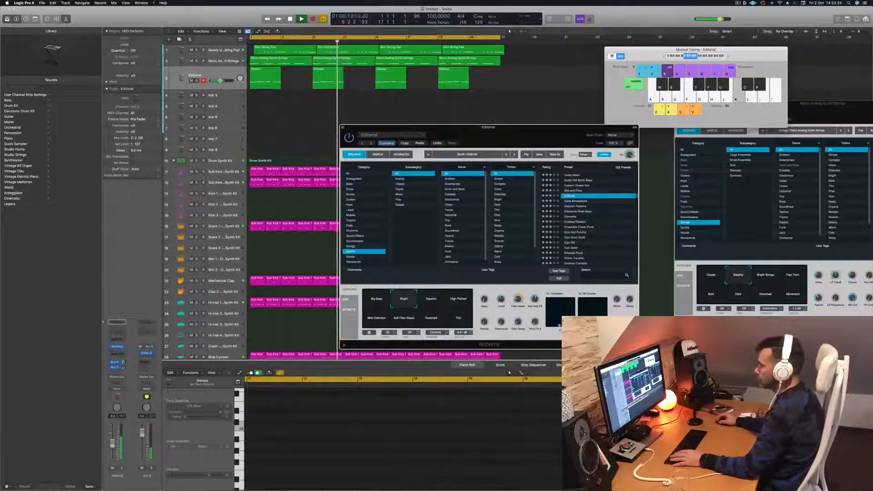
{"action": "key", "text": "j"}
{"action": "key", "text": "h"}
{"action": "key", "text": "space"}
{"action": "key", "text": "space"}
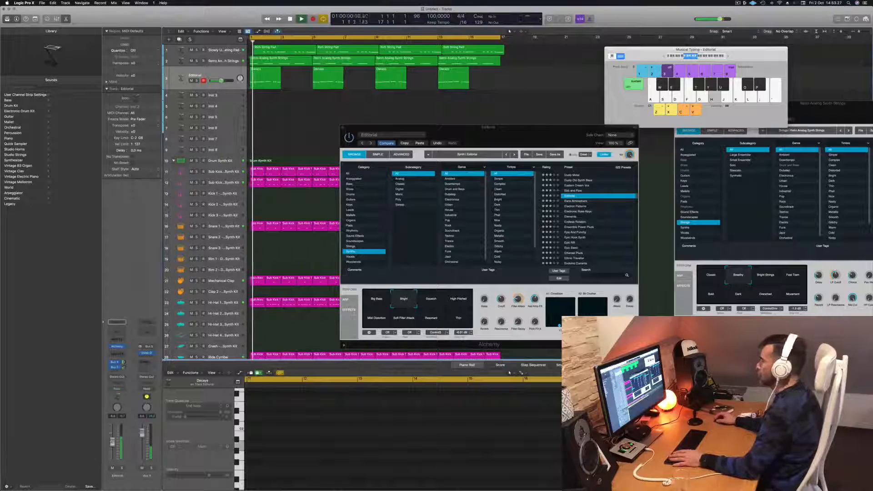
{"action": "left_click_drag", "start_coordinate": [458, 128], "coordinate": [476, 110]}
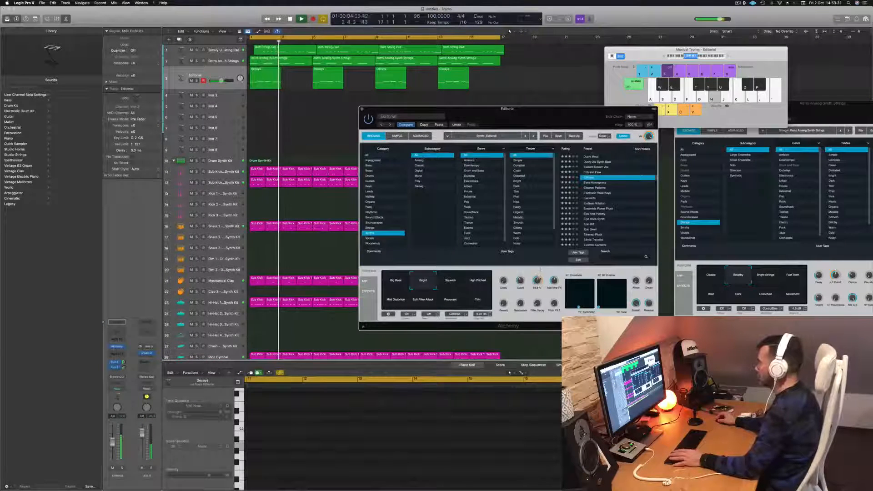
{"action": "key", "text": "space"}
{"action": "key", "text": "space"}
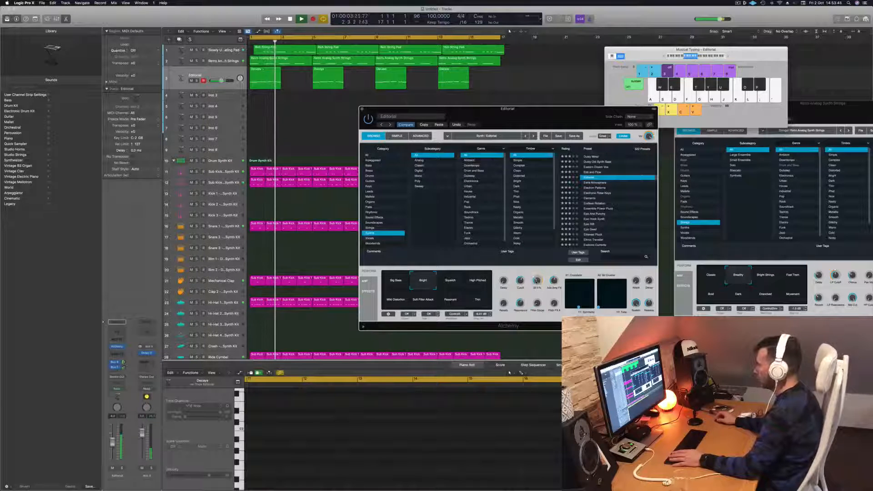
{"action": "key", "text": "Return"}
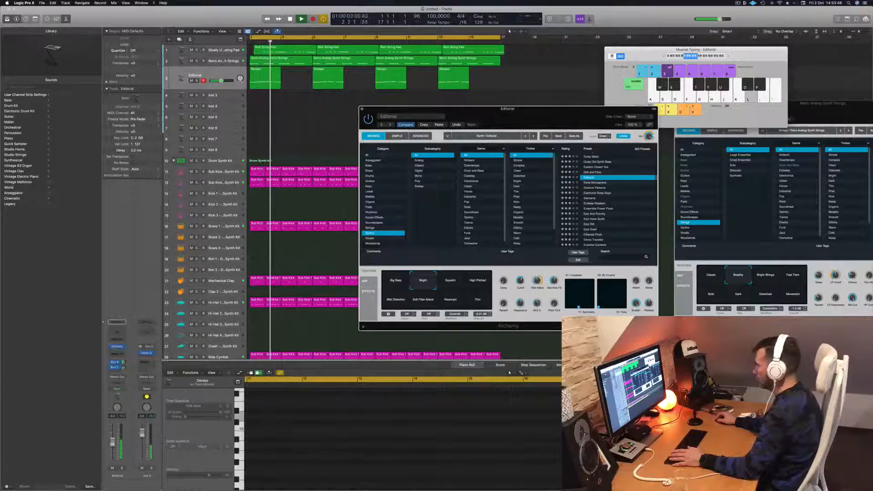
Step: Adjust the Filter Decay of the Editorial sound and restart the phrase to hear it
{"action": "left_click_drag", "start_coordinate": [539, 305], "coordinate": [534, 321]}
{"action": "key", "text": "h"}
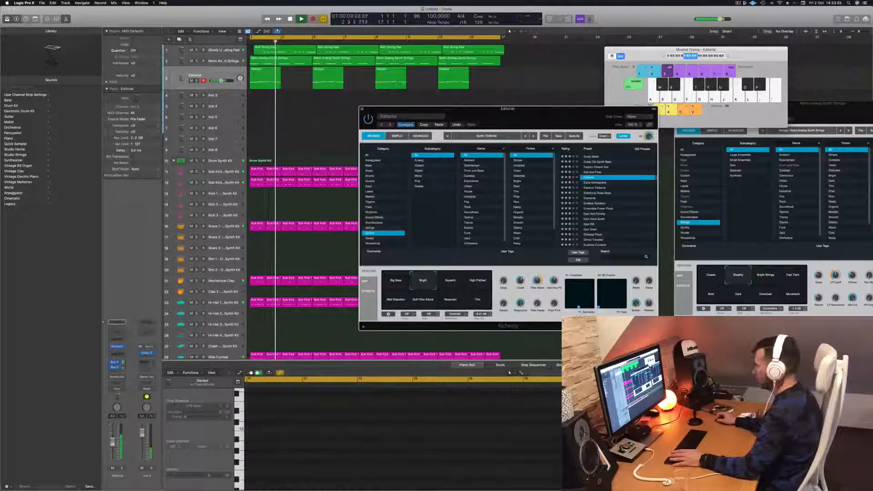
{"action": "key", "text": "j"}
{"action": "key", "text": "h"}
{"action": "key", "text": "space"}
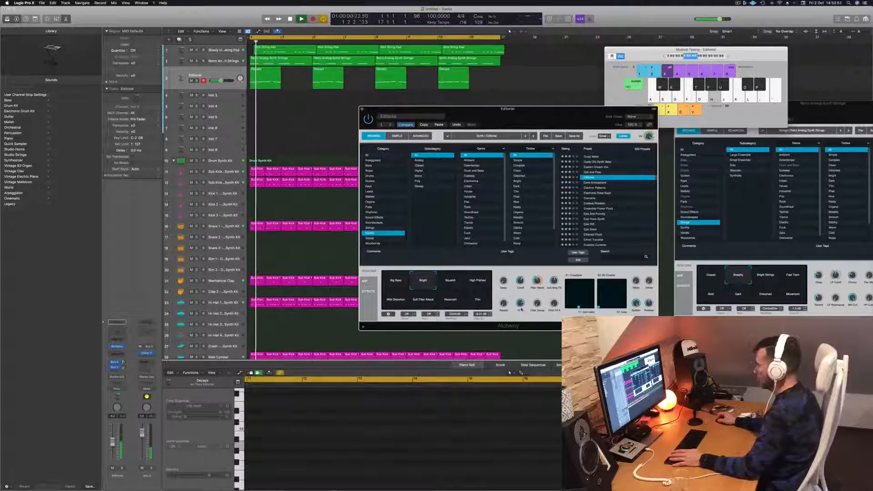
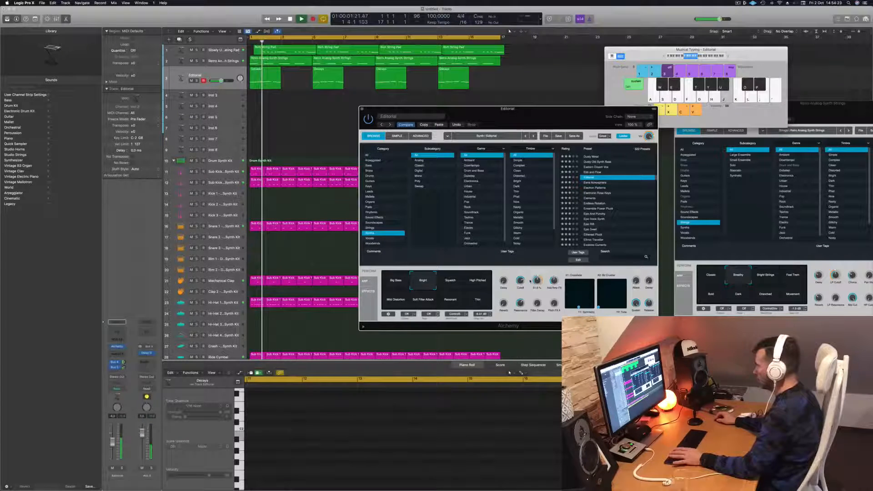
Step: Fine-tune the Filter Attack of the Editorial sound during playback and close the Alchemy window
{"action": "key", "text": "space"}
{"action": "key", "text": "space"}
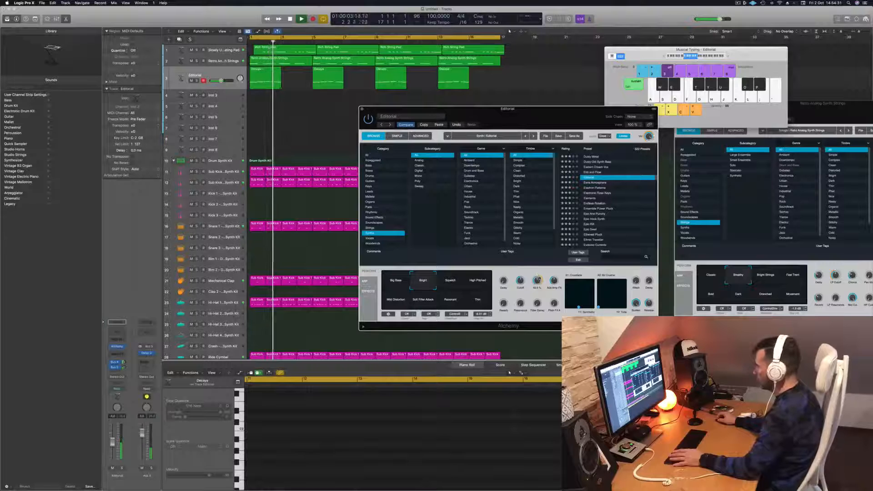
{"action": "key", "text": "space"}
{"action": "key", "text": "space"}
{"action": "left_click_drag", "start_coordinate": [539, 279], "coordinate": [539, 277]}
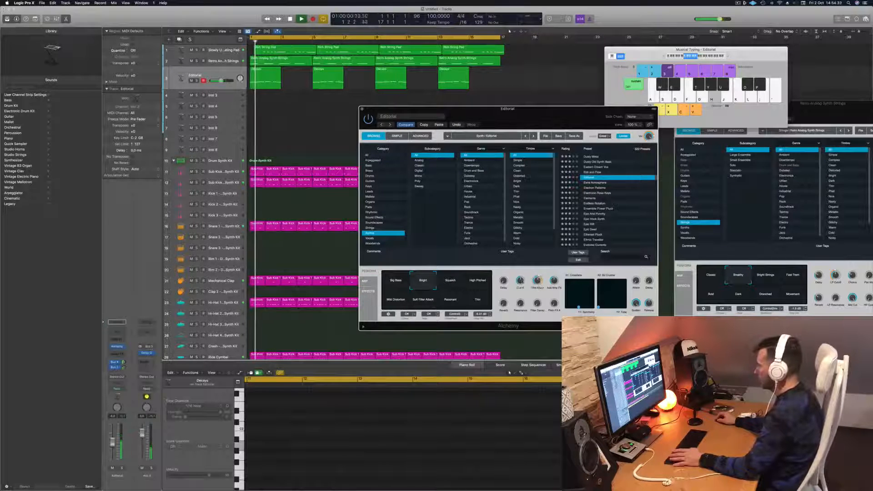
{"action": "left_click_drag", "start_coordinate": [559, 109], "coordinate": [539, 115]}
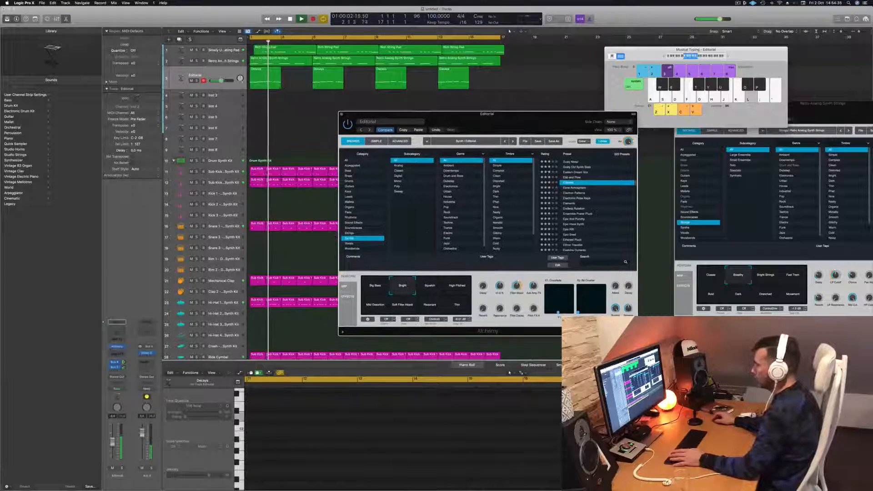
{"action": "left_click", "coordinate": [342, 115]}
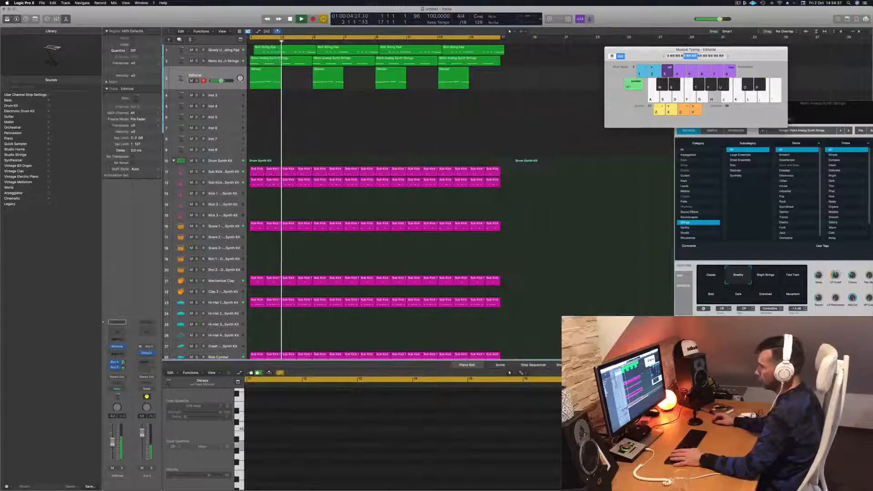
Step: Show the aux channel of the melody track's first send and add a Channel EQ to it
{"action": "key", "text": "space"}
{"action": "key", "text": "space"}
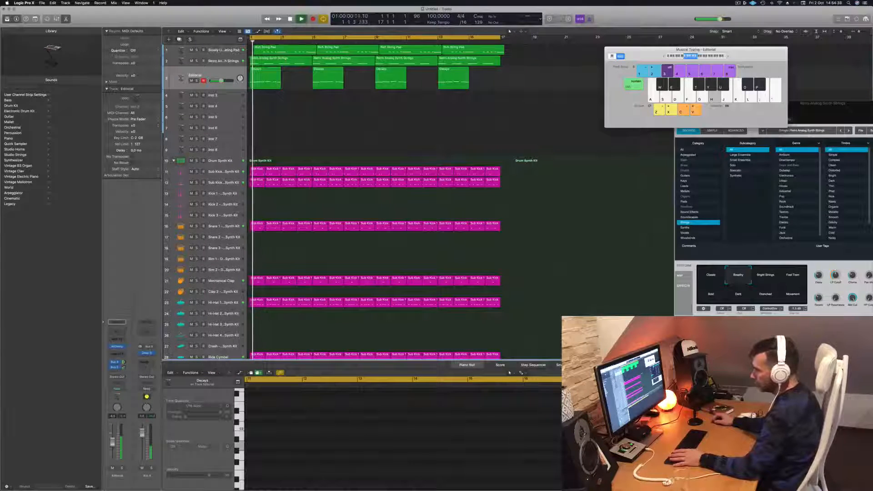
{"action": "left_click", "coordinate": [114, 362]}
{"action": "left_click", "coordinate": [116, 362]}
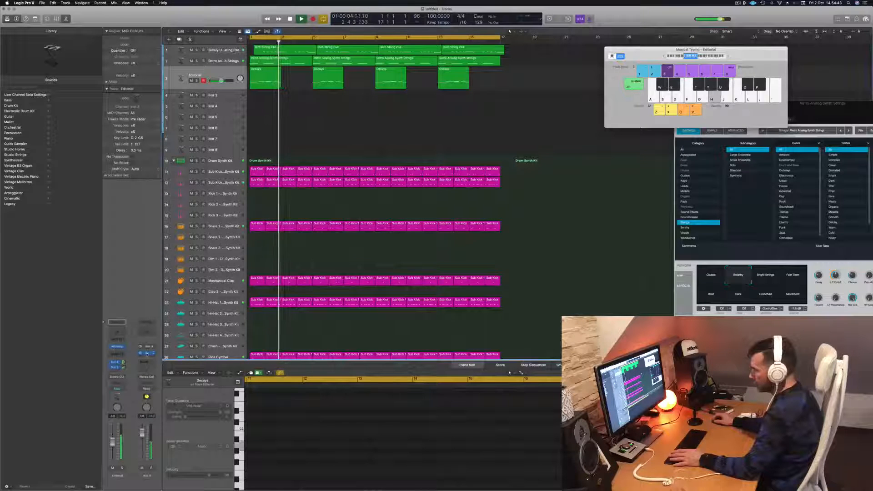
{"action": "left_click", "coordinate": [146, 323]}
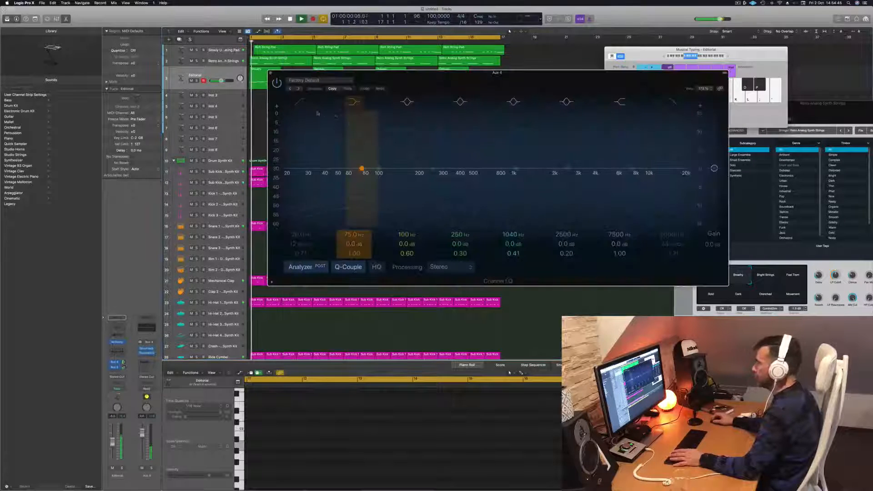
Step: Enable the aux EQ's low-cut band, raise its frequency to between 200 and 300 Hz, and close the EQ
{"action": "left_click", "coordinate": [305, 105]}
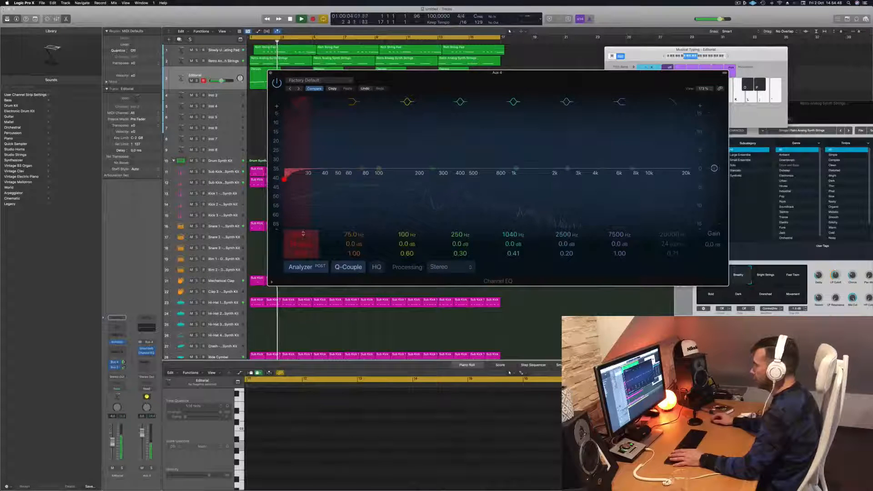
{"action": "left_click_drag", "start_coordinate": [303, 234], "coordinate": [303, 189]}
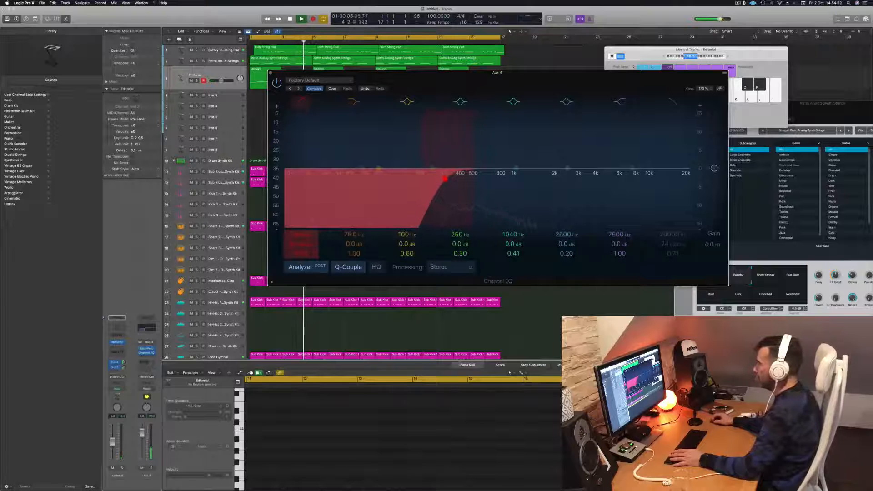
{"action": "left_click_drag", "start_coordinate": [304, 234], "coordinate": [303, 237]}
{"action": "key", "text": "Return"}
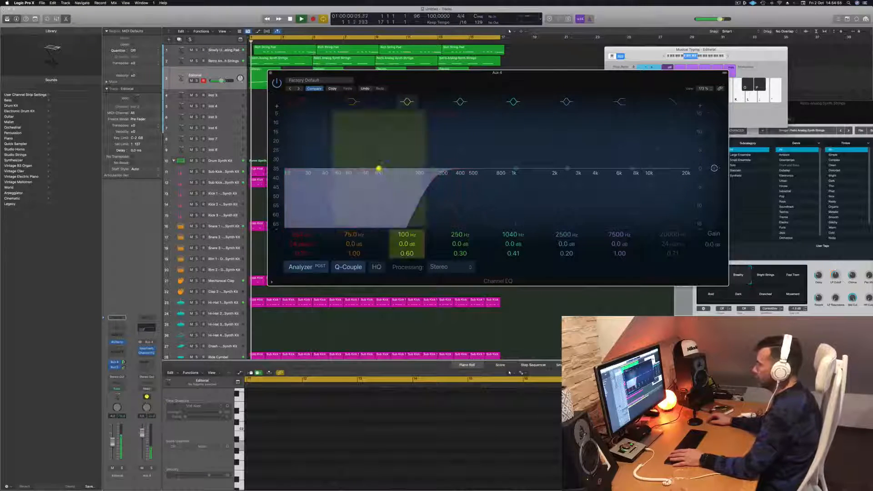
{"action": "left_click", "coordinate": [270, 73]}
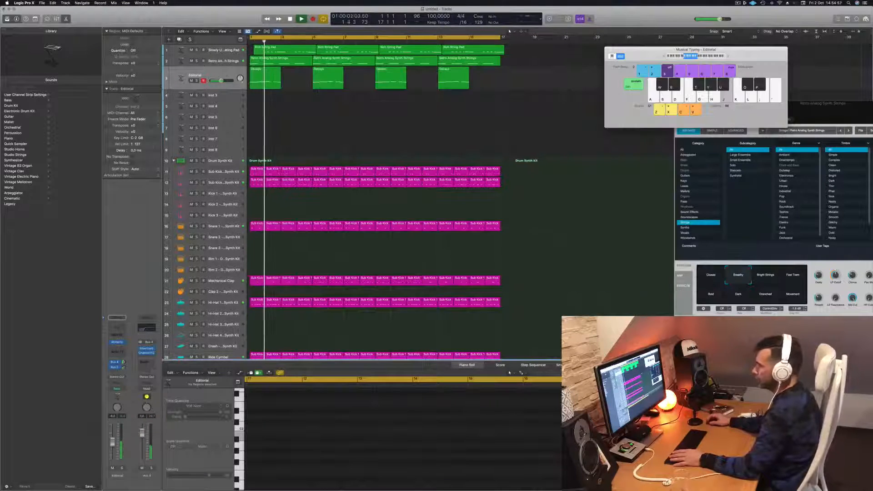
Step: Fine-tune the Editorial track's volume during playback and deselect its regions
{"action": "left_click_drag", "start_coordinate": [221, 80], "coordinate": [220, 80]}
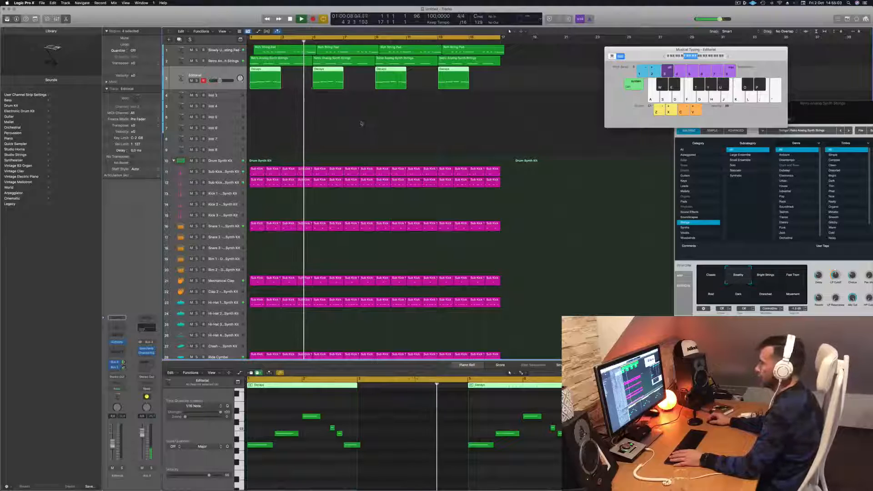
{"action": "left_click", "coordinate": [331, 138]}
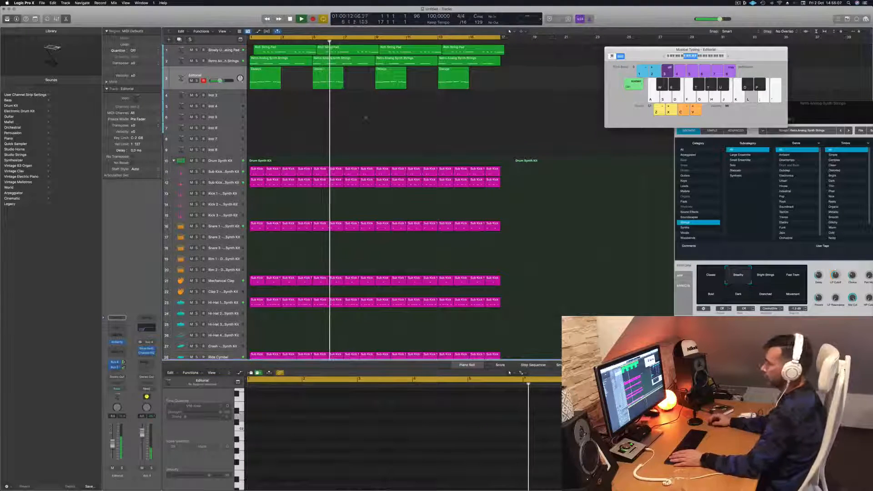
Step: Select the Inst 3 track, enlarge its height, return to the start of the arrangement and stop playback
{"action": "left_click", "coordinate": [224, 99]}
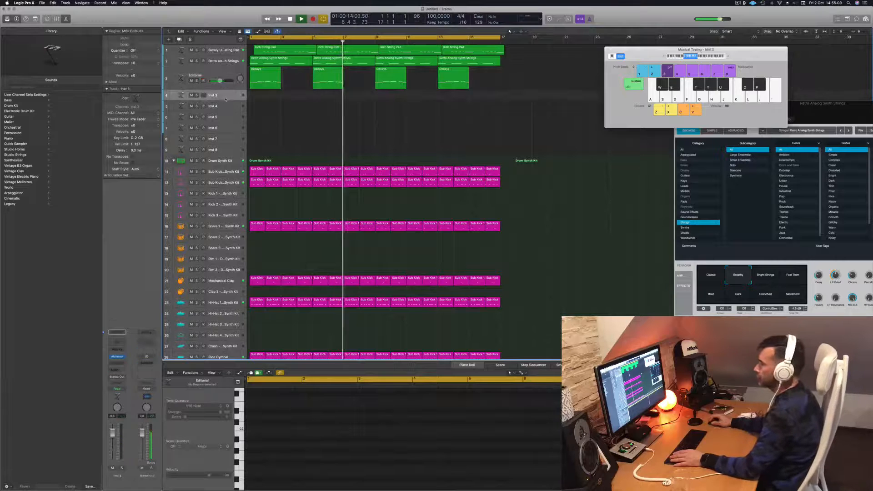
{"action": "key", "text": "Return"}
{"action": "left_click_drag", "start_coordinate": [223, 117], "coordinate": [223, 131]}
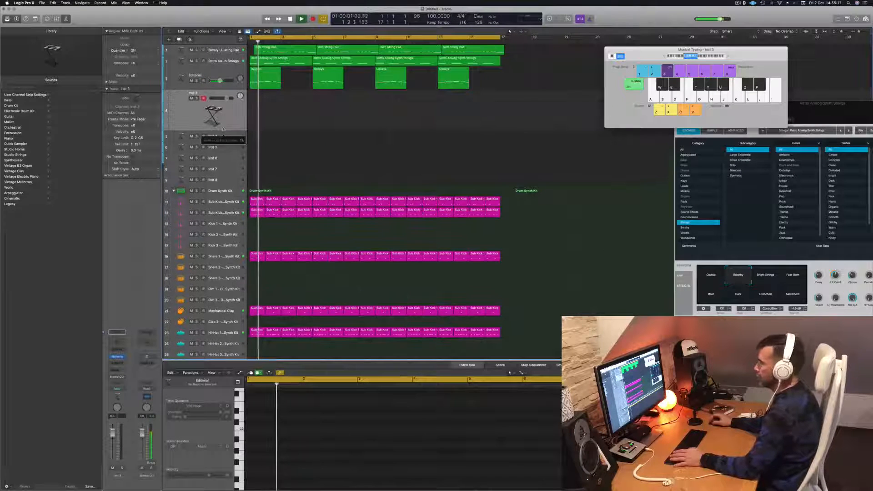
{"action": "key", "text": "space"}
{"action": "key", "text": "space"}
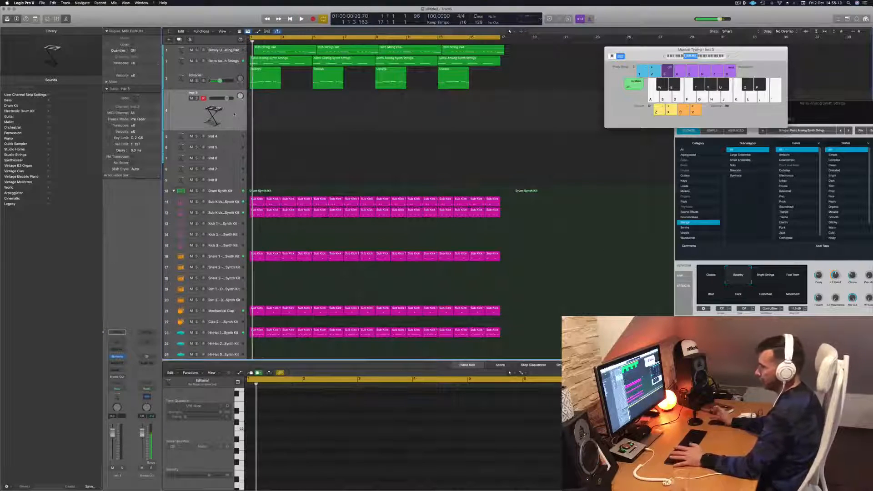
Step: Open Alchemy on the Inst 3 track and add a send to the existing aux that has the Channel EQ
{"action": "left_click", "coordinate": [117, 357]}
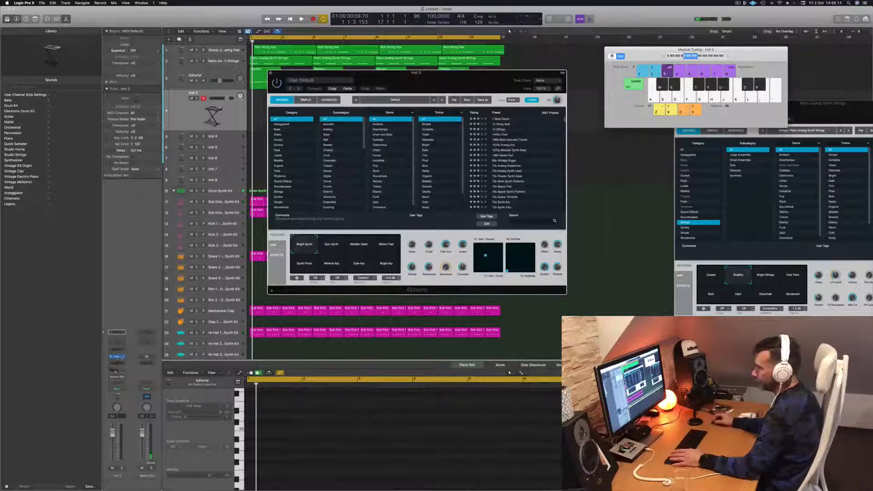
{"action": "left_click", "coordinate": [116, 368]}
{"action": "mouse_move", "coordinate": [122, 377]}
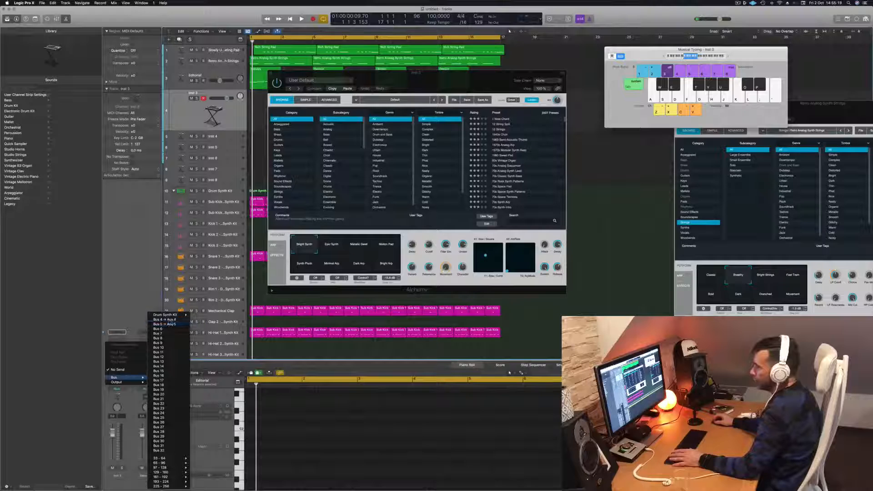
{"action": "left_click", "coordinate": [169, 324]}
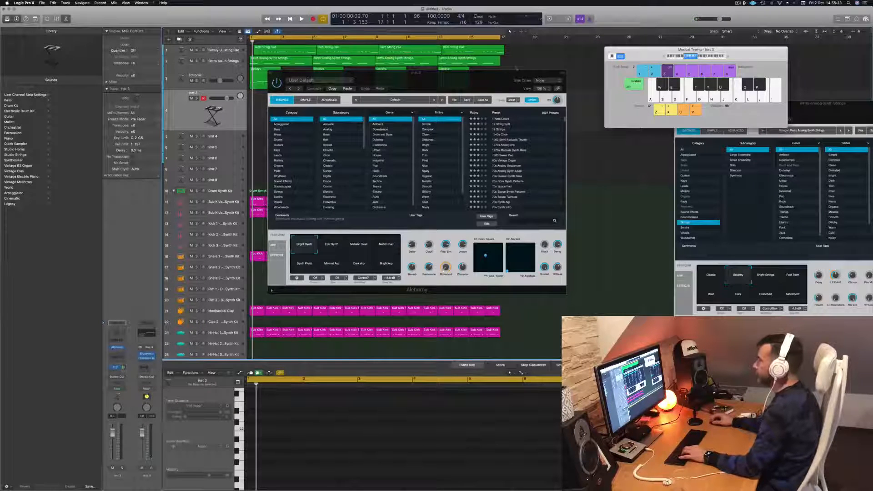
Step: Load the 8mm Film Sequence preset from Alchemy's Pads category and audition it with notes over playback at a lower track volume
{"action": "left_click_drag", "start_coordinate": [472, 79], "coordinate": [532, 87]}
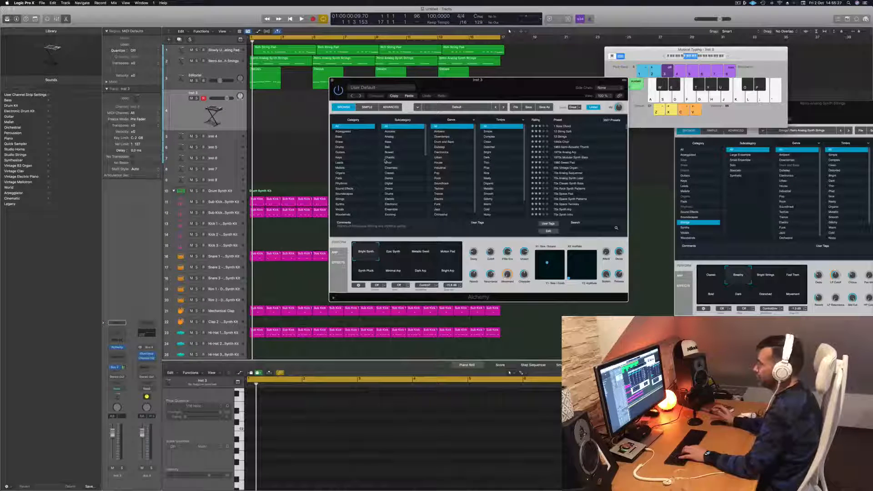
{"action": "left_click", "coordinate": [341, 178]}
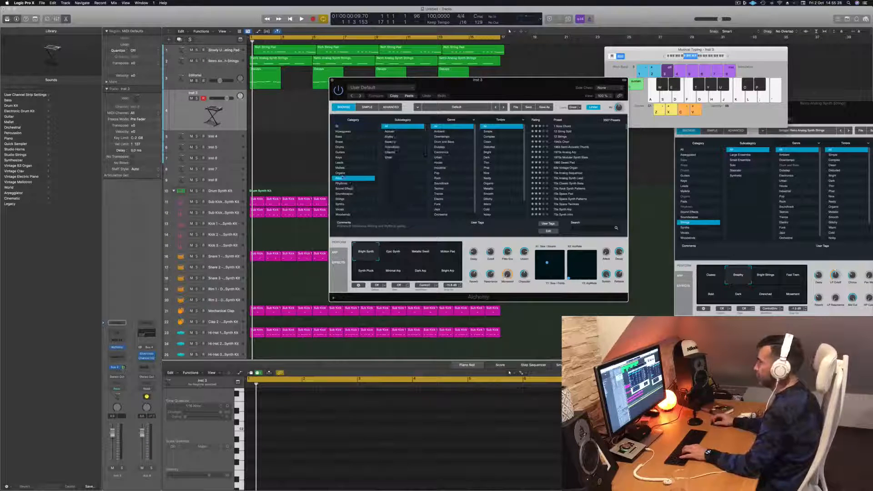
{"action": "left_click_drag", "start_coordinate": [562, 87], "coordinate": [532, 82]}
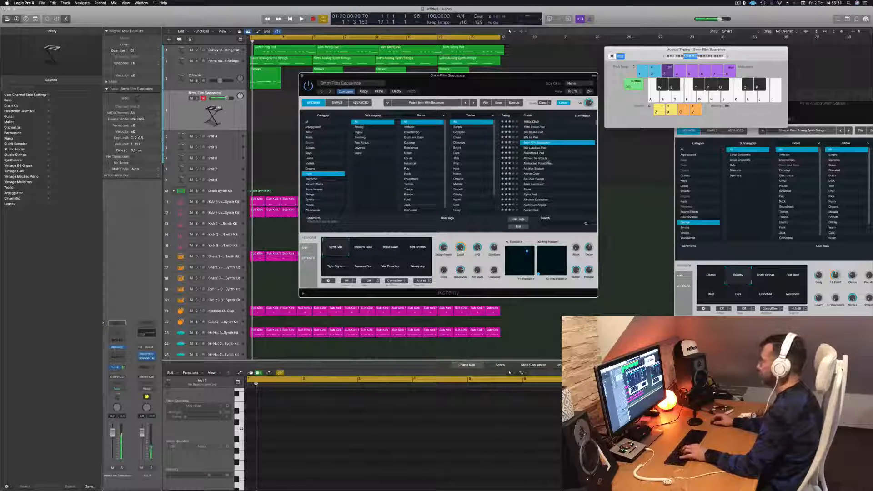
{"action": "key", "text": "b"}
{"action": "key", "text": "space"}
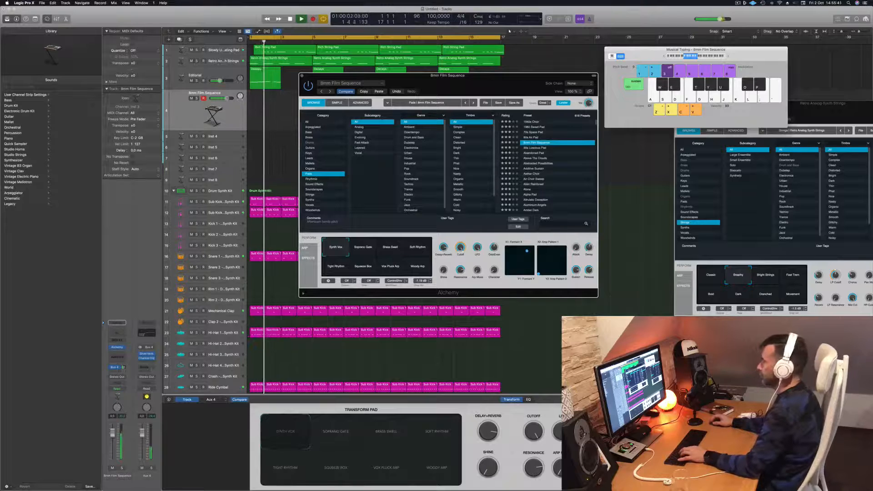
{"action": "left_click_drag", "start_coordinate": [112, 436], "coordinate": [112, 443]}
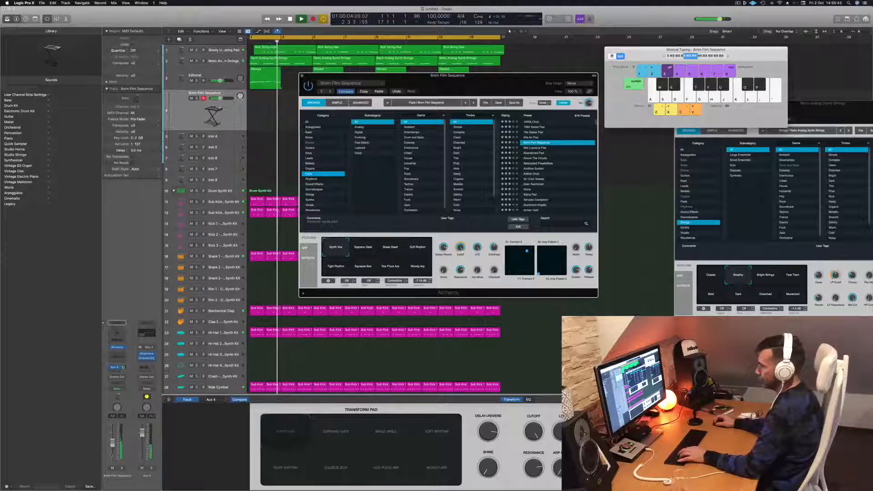
{"action": "key", "text": "g"}
{"action": "key", "text": "j"}
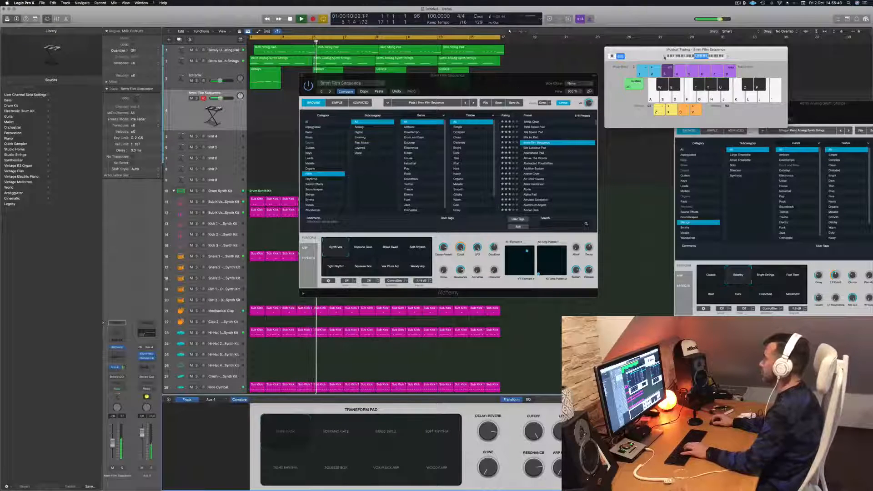
Step: Try the Abandoned Pad preset by playing notes over the running arrangement
{"action": "left_click_drag", "start_coordinate": [504, 80], "coordinate": [657, 126]}
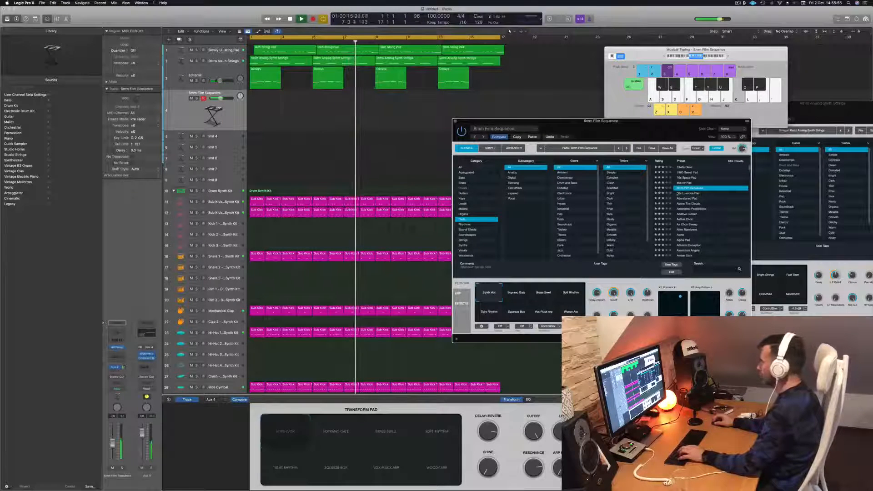
{"action": "left_click", "coordinate": [686, 199]}
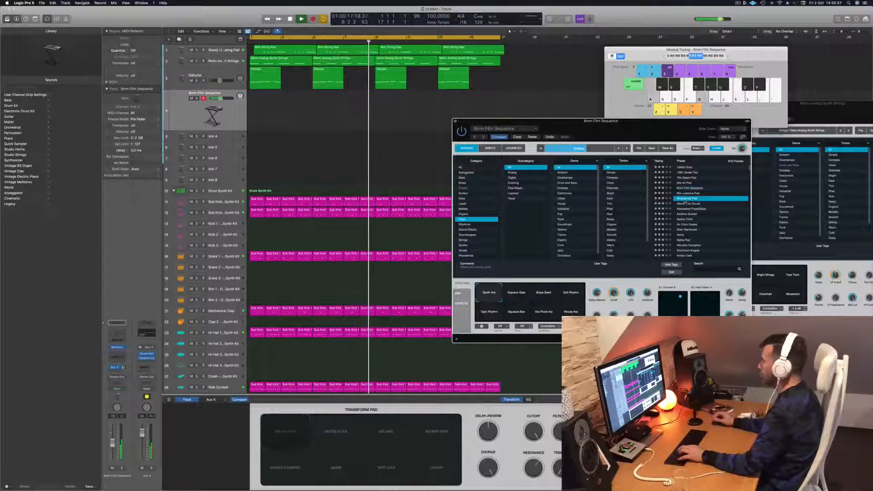
{"action": "left_click_drag", "start_coordinate": [591, 121], "coordinate": [526, 102]}
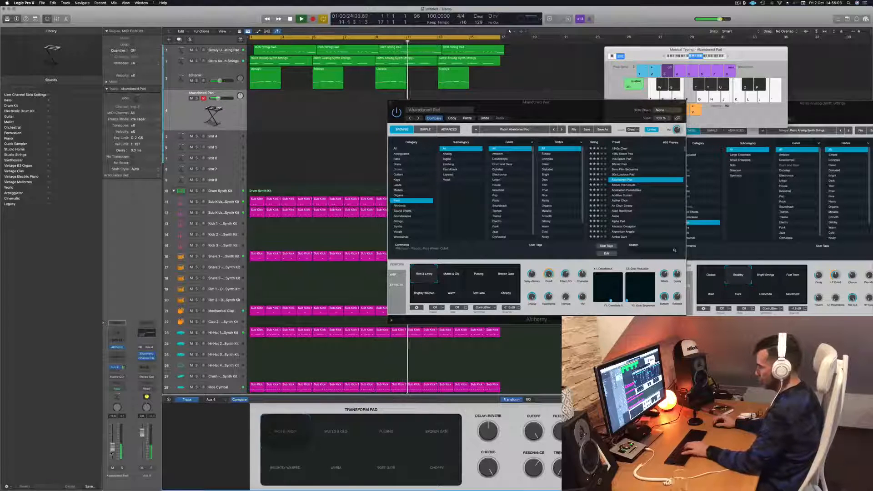
{"action": "key", "text": "k"}
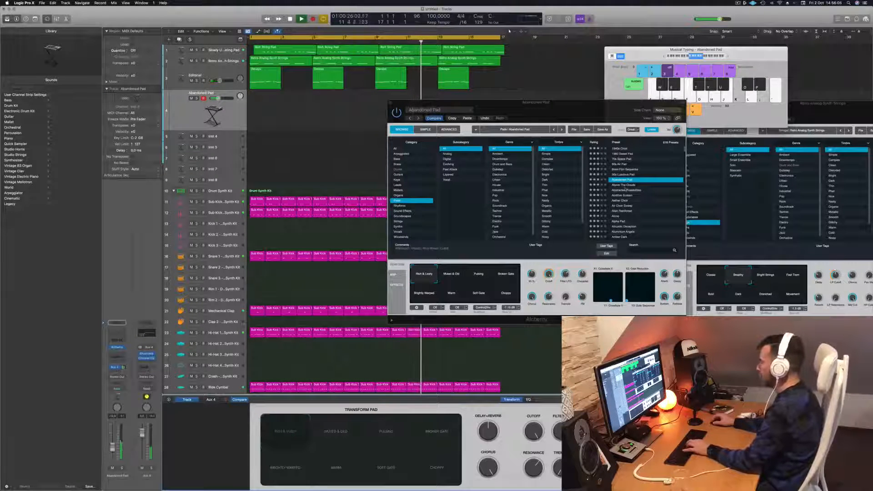
Step: Load the Above The Clouds preset, choose its Rich Lead variation and adjust the track's volume during playback
{"action": "left_click", "coordinate": [623, 186]}
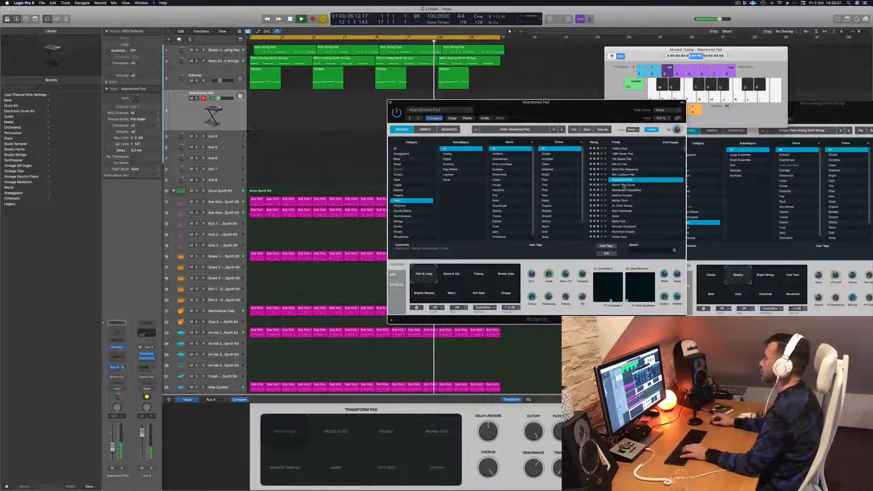
{"action": "left_click", "coordinate": [623, 185]}
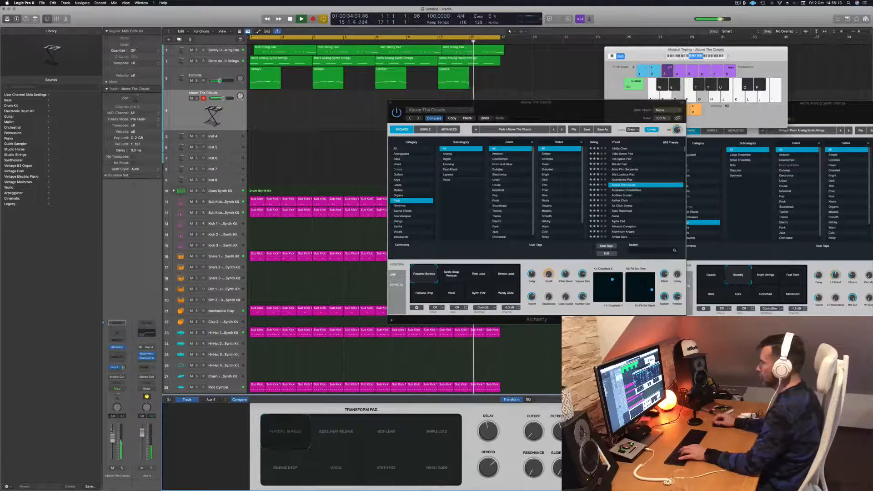
{"action": "left_click", "coordinate": [479, 280]}
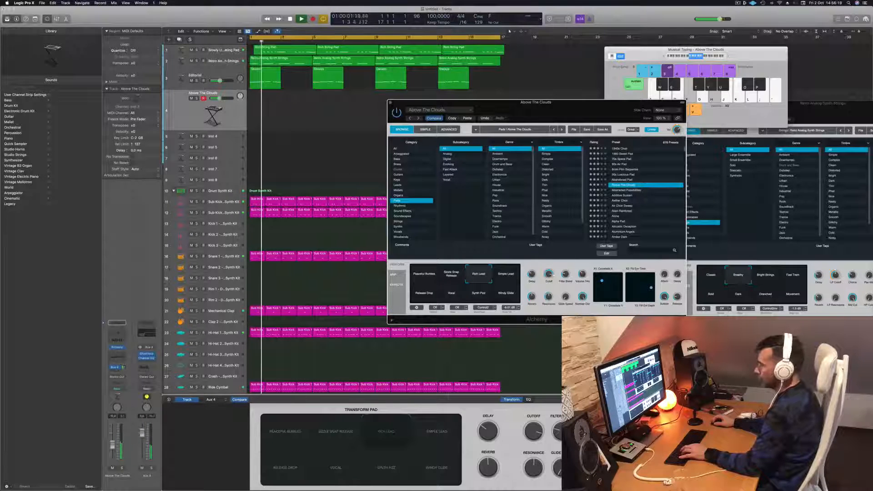
{"action": "left_click_drag", "start_coordinate": [113, 445], "coordinate": [112, 444]}
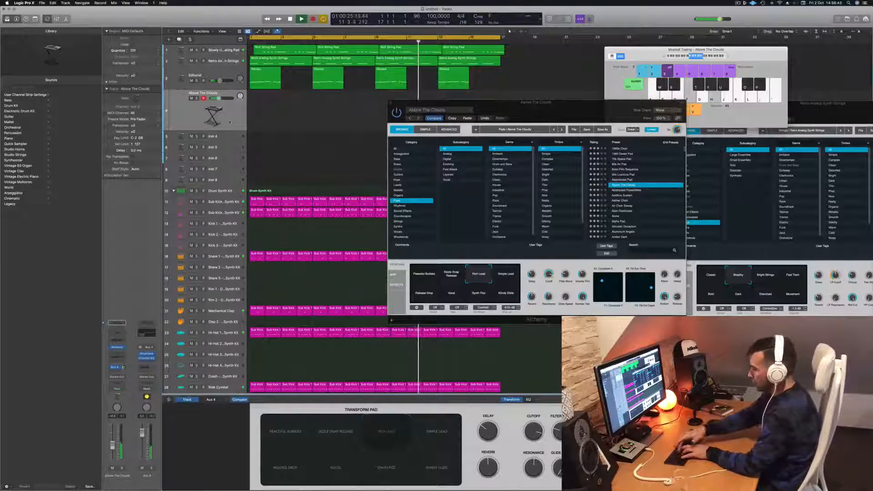
Step: Record sustained pad notes on the Above The Clouds track during cycle playback, moving the Alchemy window out of the way, and stop
{"action": "key", "text": "r"}
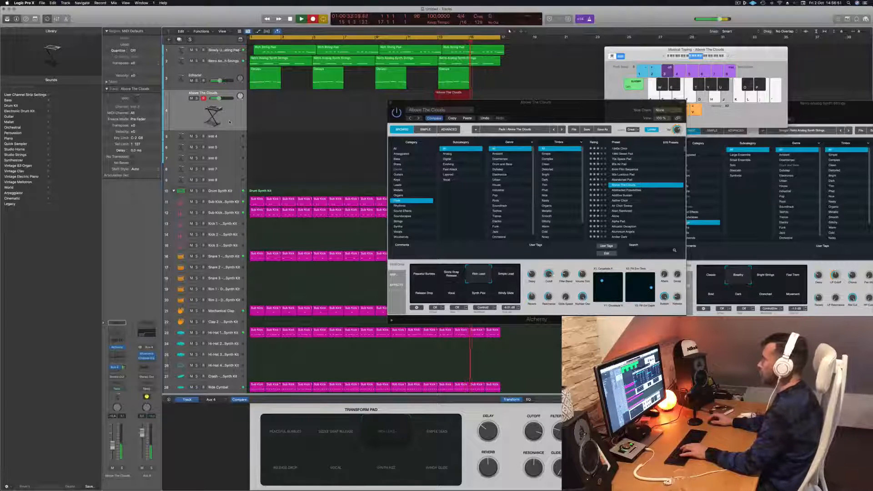
{"action": "left_click_drag", "start_coordinate": [558, 103], "coordinate": [550, 237]}
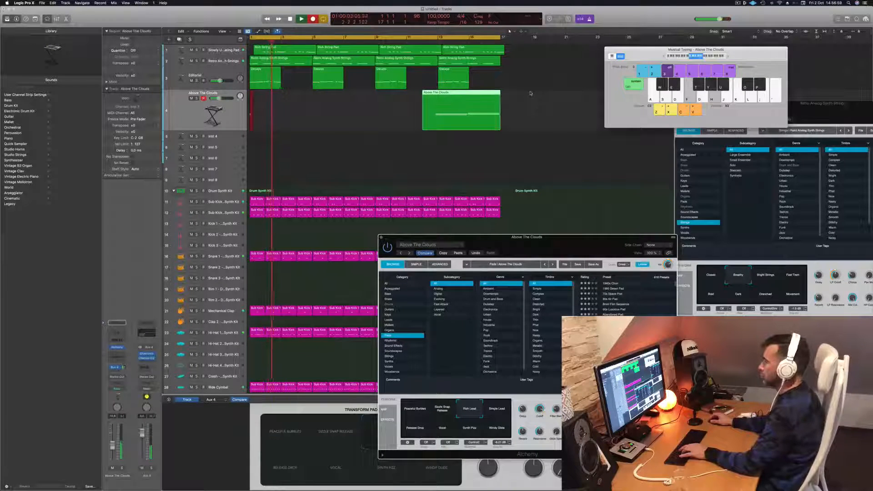
{"action": "key", "text": "g"}
{"action": "key", "text": "j"}
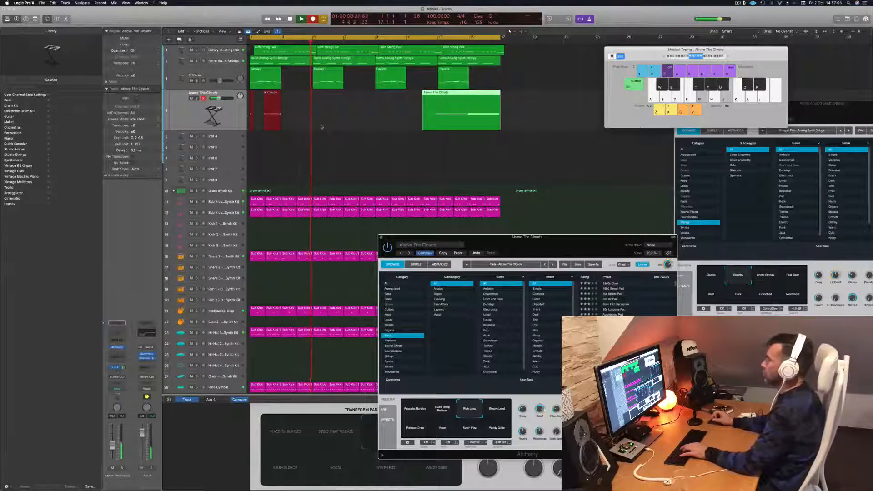
{"action": "key", "text": "space"}
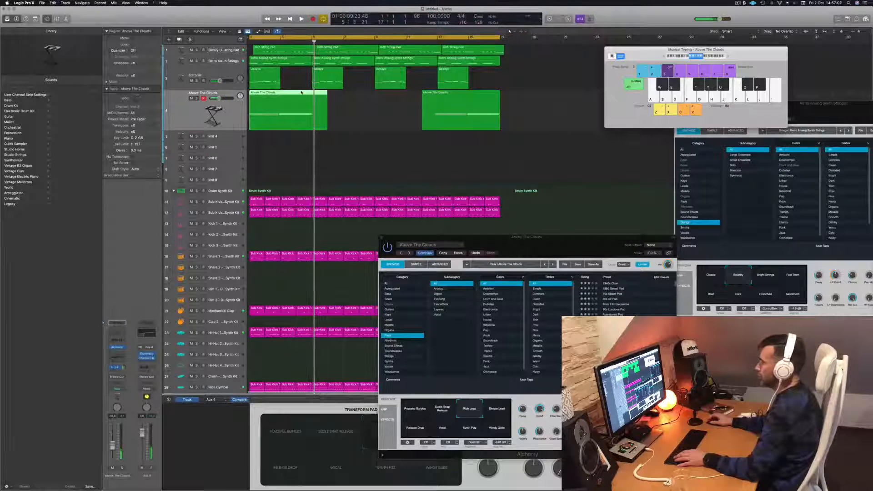
Step: Open the first Above The Clouds region in the Piano Roll and swap the order of its two note pairs
{"action": "double_click", "coordinate": [301, 92]}
{"action": "left_click_drag", "start_coordinate": [497, 245], "coordinate": [637, 253]}
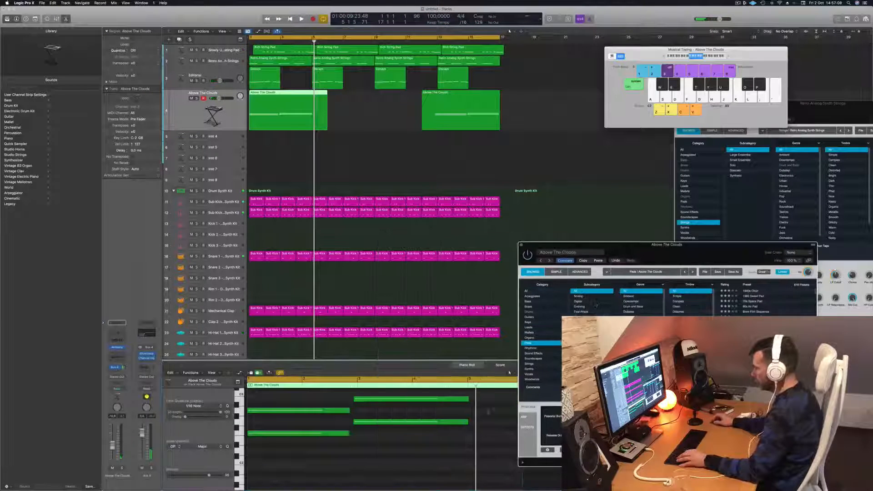
{"action": "left_click_drag", "start_coordinate": [315, 392], "coordinate": [305, 453]}
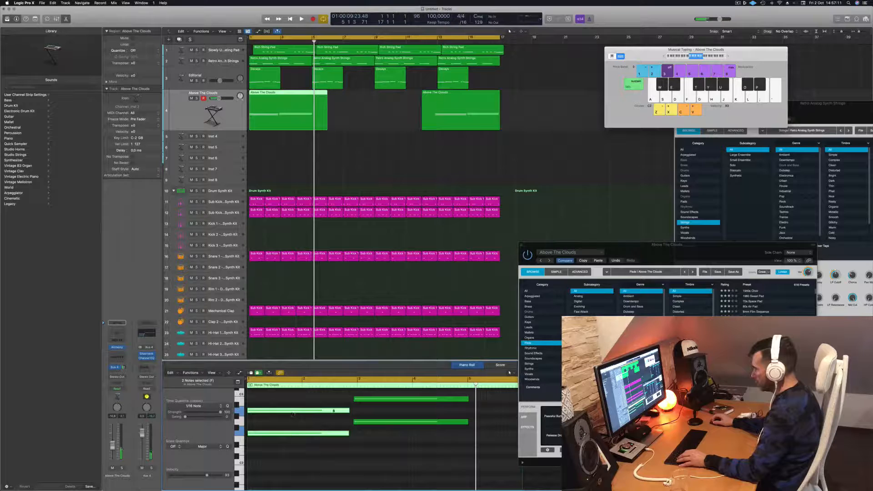
{"action": "left_click_drag", "start_coordinate": [293, 414], "coordinate": [271, 400]}
{"action": "left_click", "coordinate": [337, 397]}
{"action": "key", "text": "super+a"}
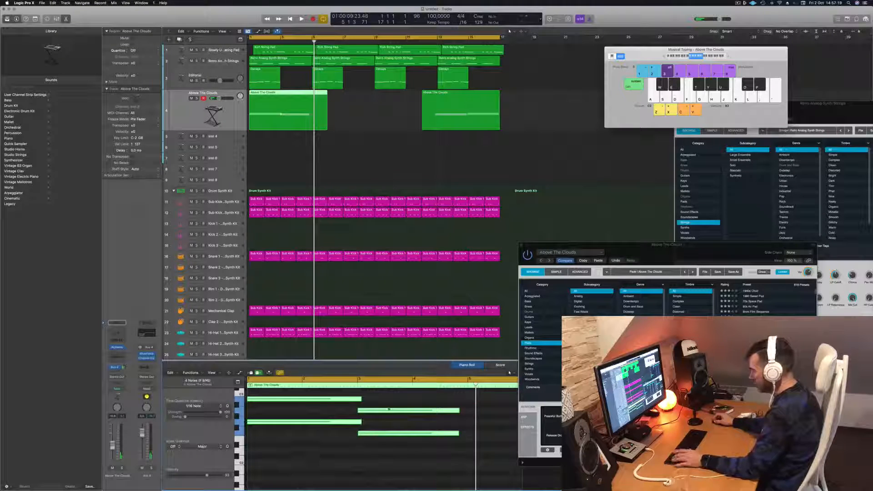
Step: Shorten the first note pair to end at bar 3 and lengthen the second pair almost to bar 5
{"action": "left_click", "coordinate": [366, 397]}
{"action": "left_click_drag", "start_coordinate": [344, 395], "coordinate": [347, 422]}
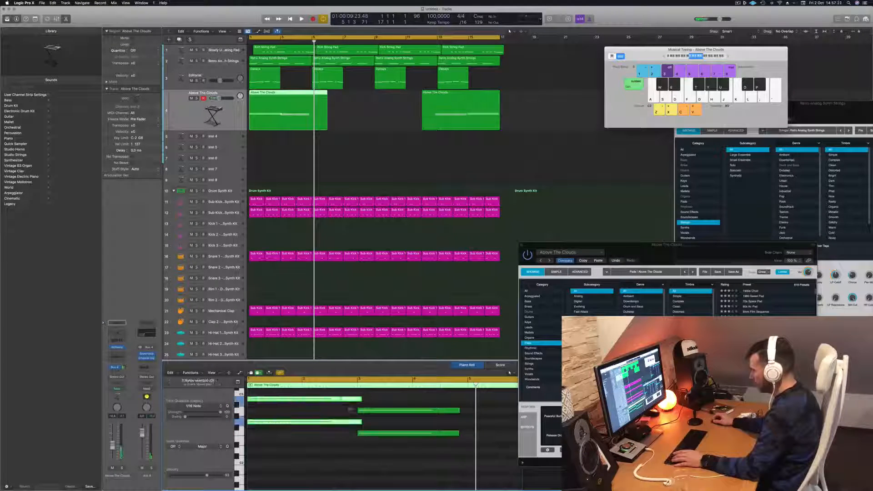
{"action": "key", "text": "shift+i"}
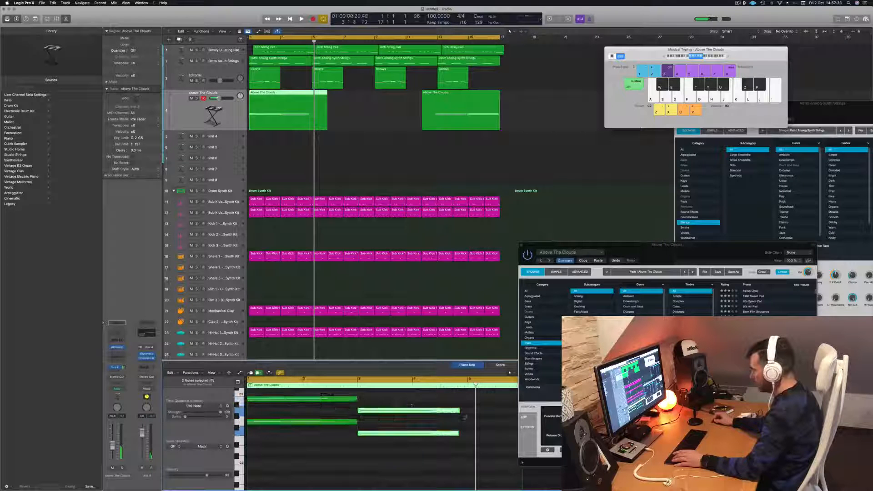
{"action": "left_click_drag", "start_coordinate": [465, 410], "coordinate": [464, 411]}
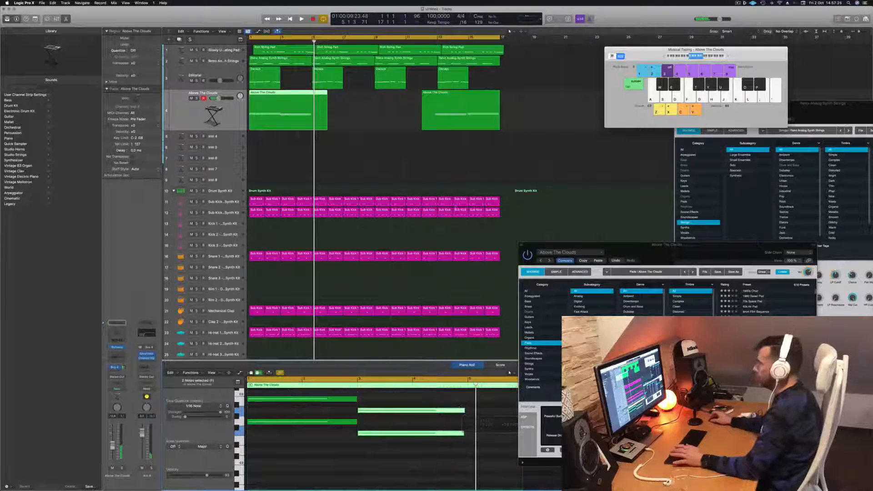
Step: Play the arrangement, trim the first Above The Clouds region to end at bar 5 and select it
{"action": "key", "text": "space"}
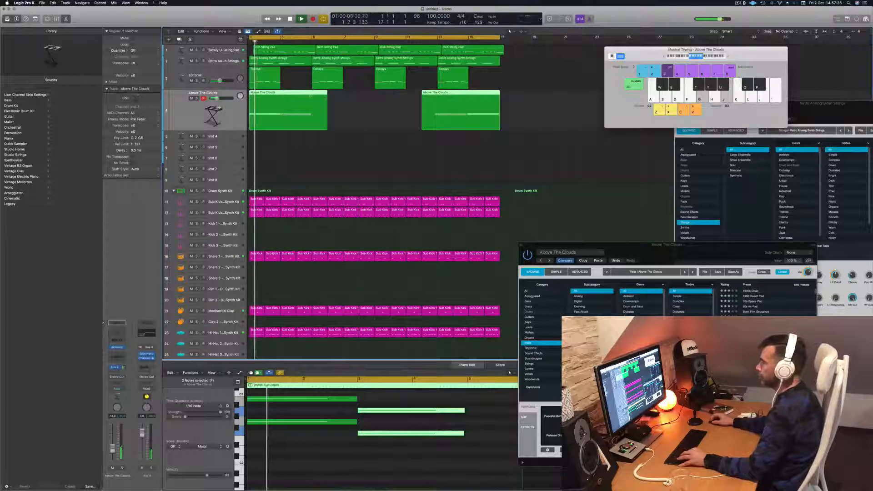
{"action": "left_click", "coordinate": [313, 103]}
{"action": "key", "text": "BackSpace"}
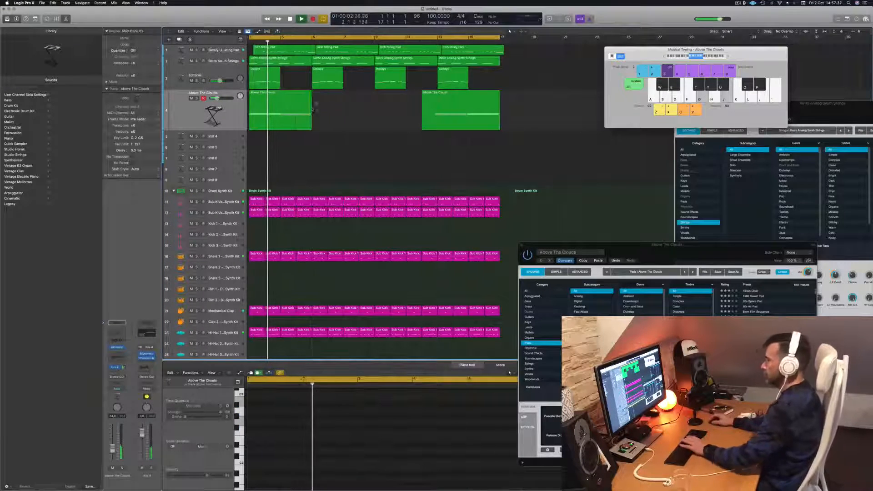
{"action": "left_click", "coordinate": [290, 102]}
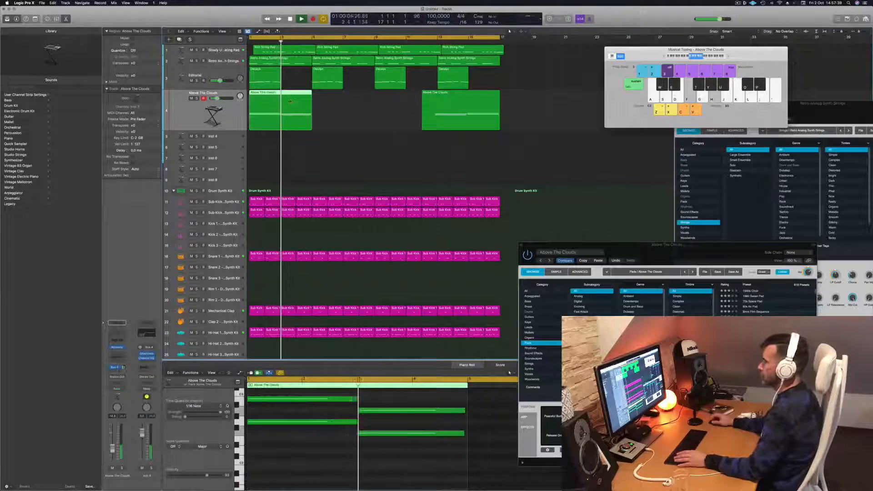
Step: Try splitting the first Above The Clouds region at bar 3 and swapping the order of its two halves
{"action": "left_click", "coordinate": [228, 122]}
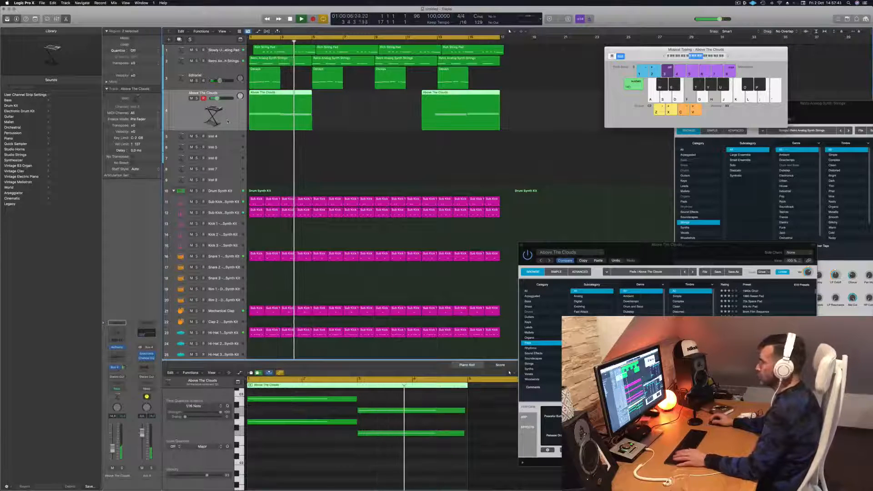
{"action": "key", "text": "Return"}
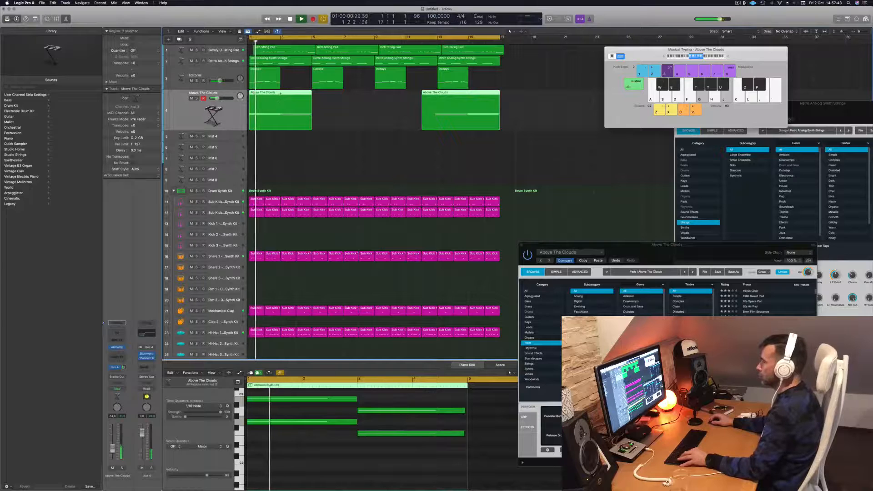
{"action": "left_click", "coordinate": [280, 102]}
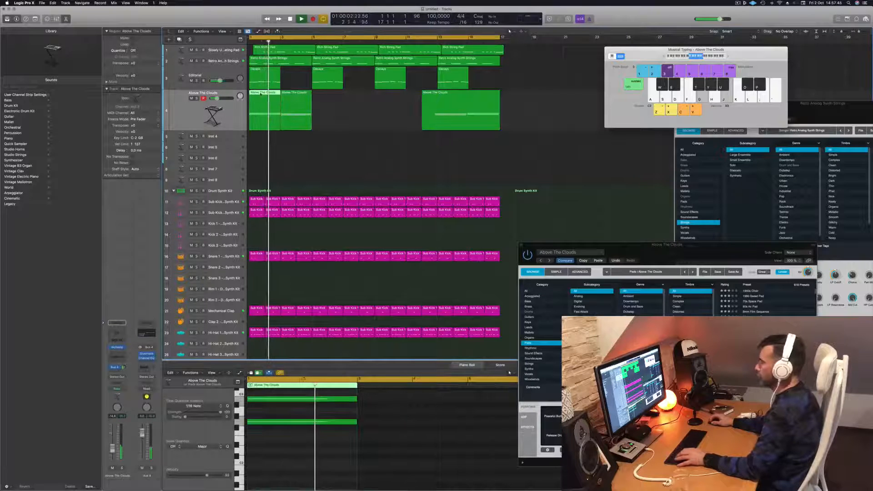
{"action": "left_click_drag", "start_coordinate": [294, 100], "coordinate": [325, 97]}
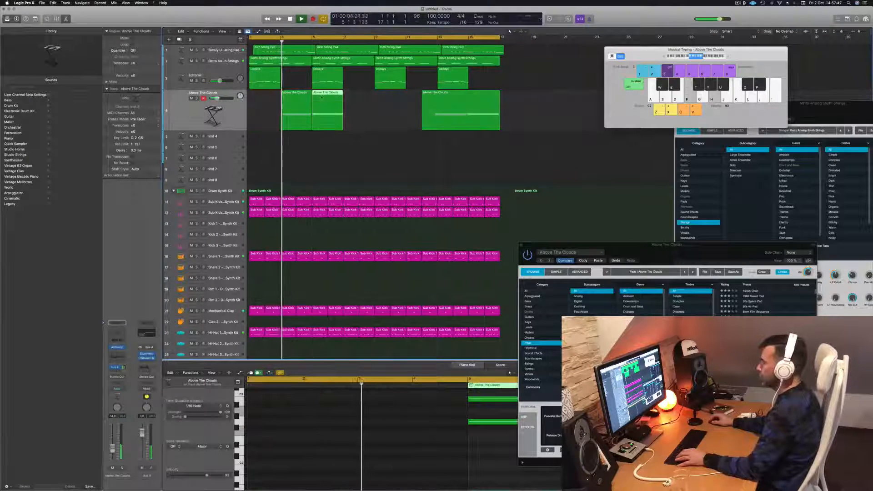
{"action": "mouse_move", "coordinate": [260, 103]}
{"action": "left_mouse_down"}
{"action": "mouse_move", "coordinate": [318, 98]}
{"action": "mouse_move", "coordinate": [274, 97]}
{"action": "left_mouse_up"}
{"action": "key", "text": "Return"}
{"action": "key", "text": "Return"}
{"action": "left_click", "coordinate": [294, 82]}
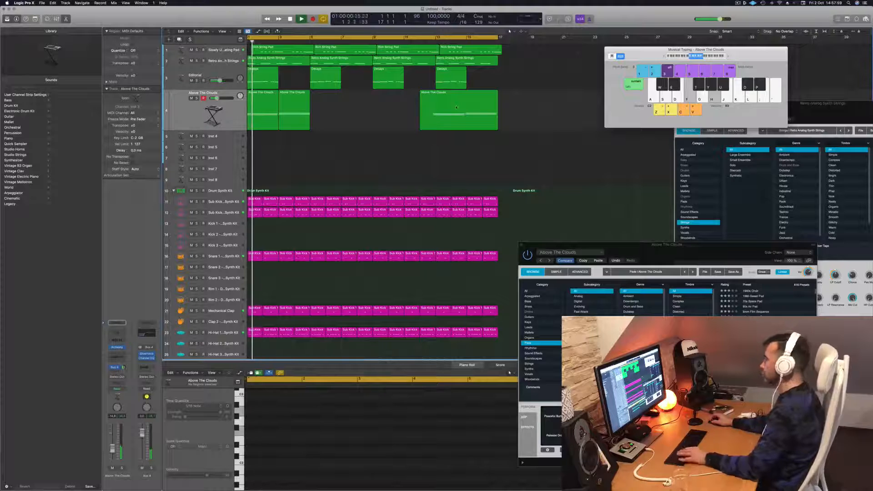
Step: Delete the late Above The Clouds region near the end of the cycle and restart playback from the beginning
{"action": "left_click", "coordinate": [437, 113]}
{"action": "key", "text": "Delete"}
{"action": "key", "text": "Return"}
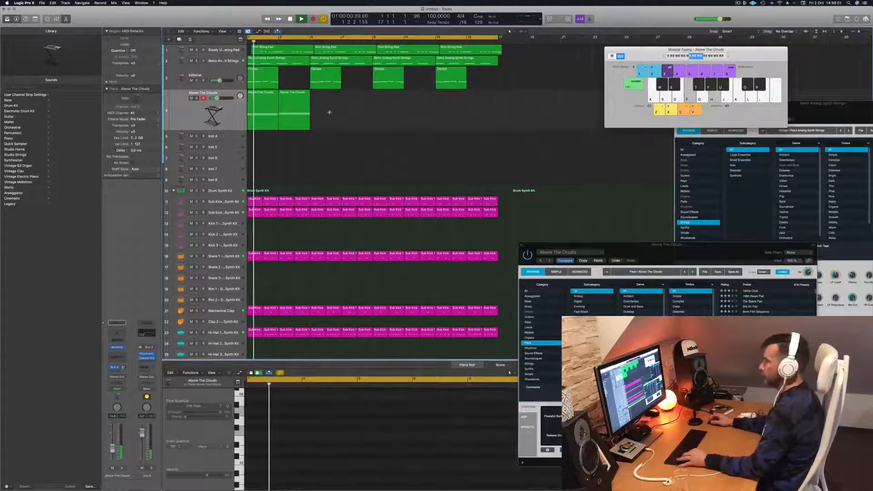
Step: Undo the region deletion, the swap and the split on the Above The Clouds track, and reselect the restored first region
{"action": "key", "text": "super+z"}
{"action": "key", "text": "super+z"}
{"action": "key", "text": "super+z"}
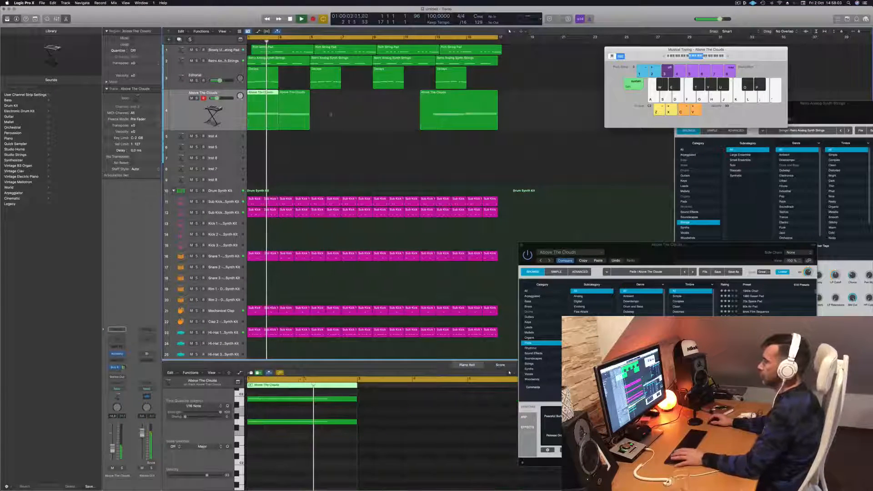
{"action": "key", "text": "super+z"}
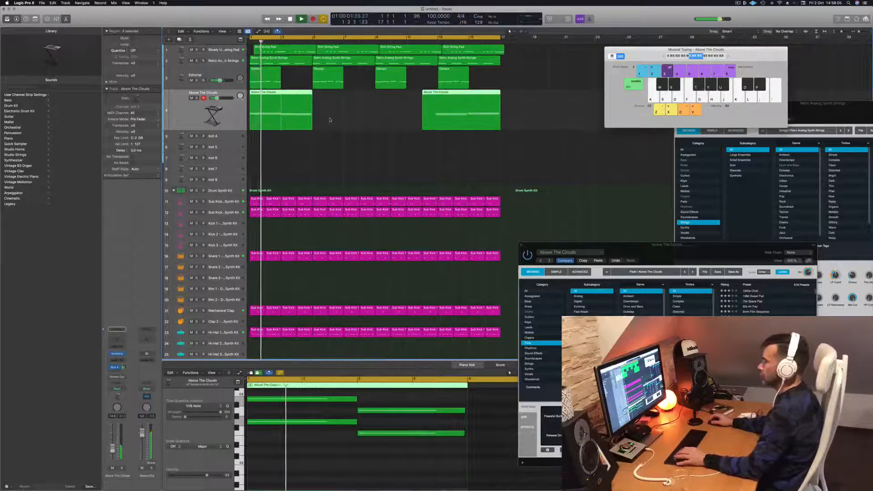
{"action": "left_click", "coordinate": [335, 119]}
{"action": "left_click", "coordinate": [274, 106]}
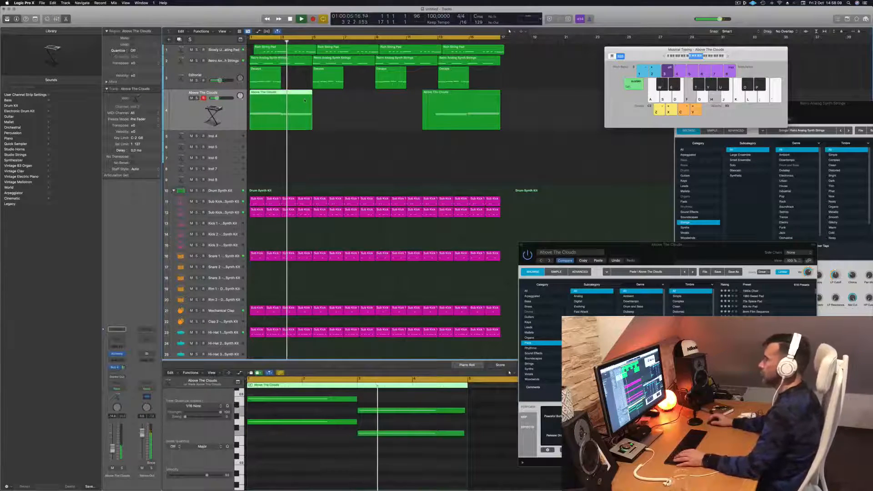
Step: Restart playback and remove the late Above The Clouds region, keeping only the four-bar region at the start
{"action": "key", "text": "Return"}
{"action": "left_click", "coordinate": [439, 110]}
{"action": "key", "text": "Delete"}
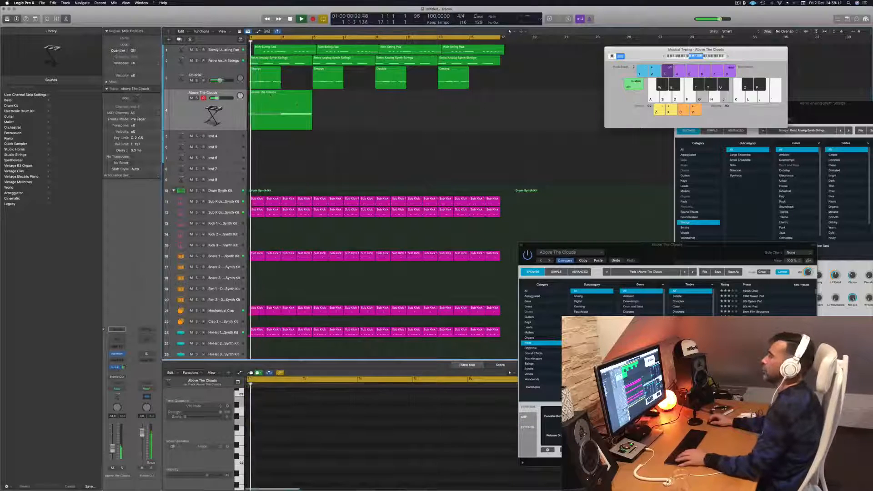
Step: Copy the four-bar Above The Clouds region until four consecutive regions fill the track to bar 17, and play it back
{"action": "left_click", "coordinate": [269, 105]}
{"action": "left_click_drag", "start_coordinate": [269, 99], "coordinate": [475, 97]}
{"action": "scroll", "coordinate": [474, 97], "scroll_direction": "left", "scroll_amount": 3}
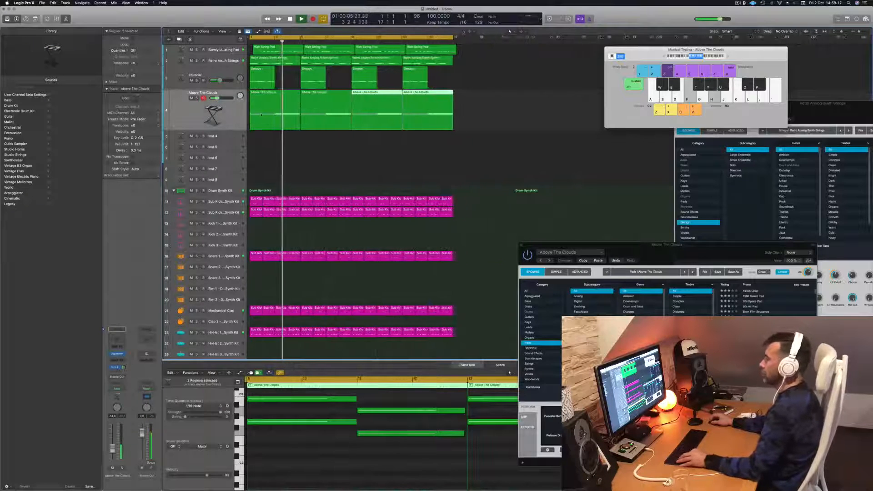
{"action": "key", "text": "space"}
{"action": "key", "text": "space"}
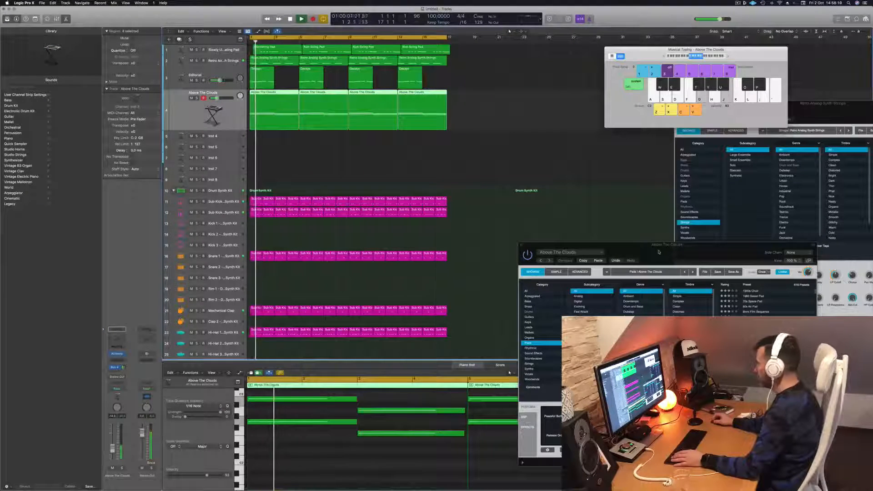
Step: Adjust the Cutoff in Alchemy's performance controls, raise the Above The Clouds track volume slightly, and move the plug-in window off the arrangement
{"action": "left_click_drag", "start_coordinate": [657, 253], "coordinate": [437, 129]}
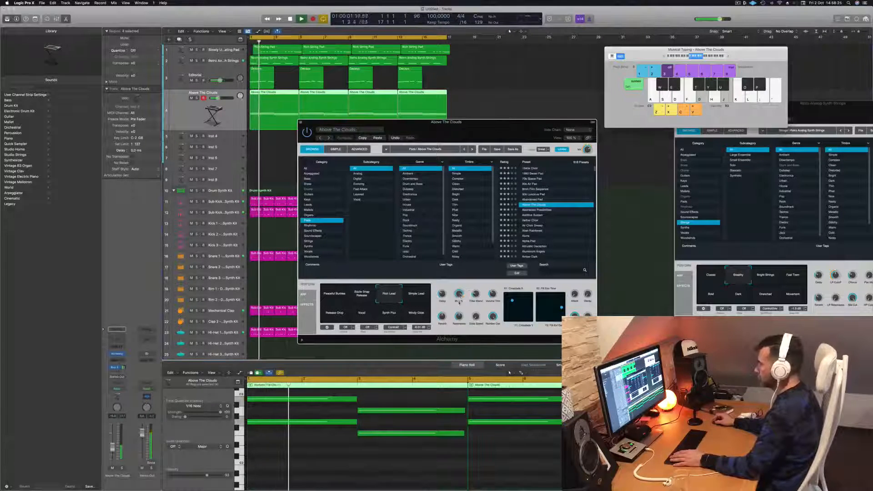
{"action": "left_click_drag", "start_coordinate": [459, 294], "coordinate": [460, 316]}
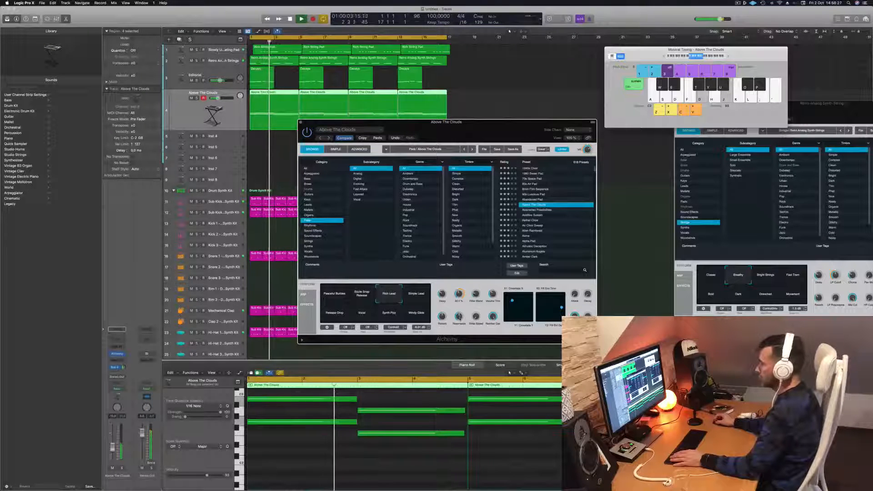
{"action": "left_click_drag", "start_coordinate": [112, 445], "coordinate": [113, 442]}
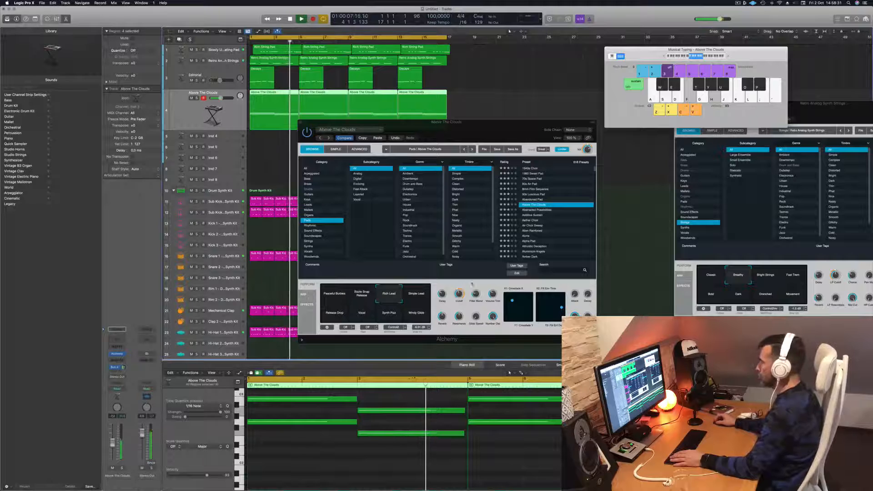
{"action": "left_click", "coordinate": [459, 294]}
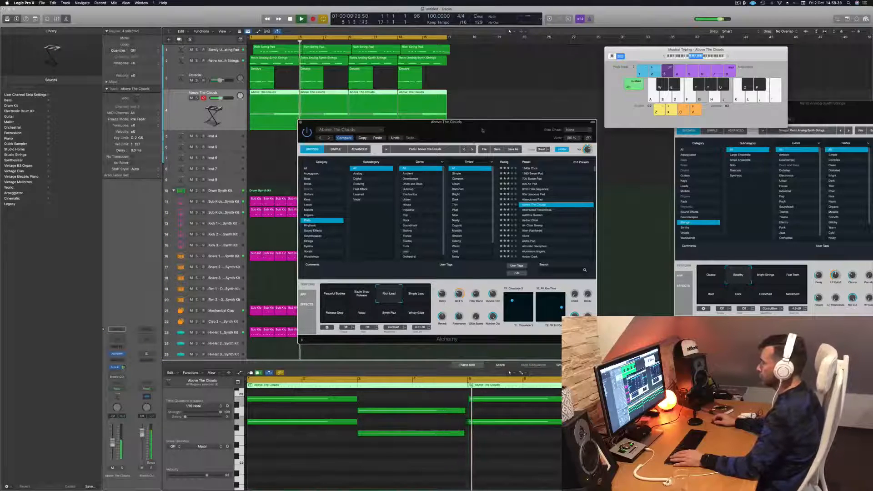
{"action": "left_click_drag", "start_coordinate": [409, 122], "coordinate": [614, 97]}
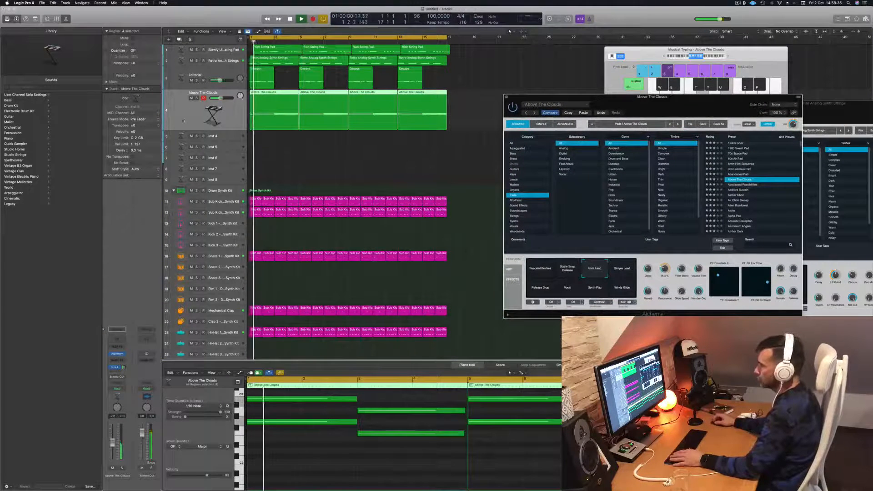
Step: Adjust the Above The Clouds track's existing send, add a send to Bus 5 and set its level
{"action": "left_click", "coordinate": [70, 403]}
{"action": "left_click_drag", "start_coordinate": [124, 368], "coordinate": [124, 367]}
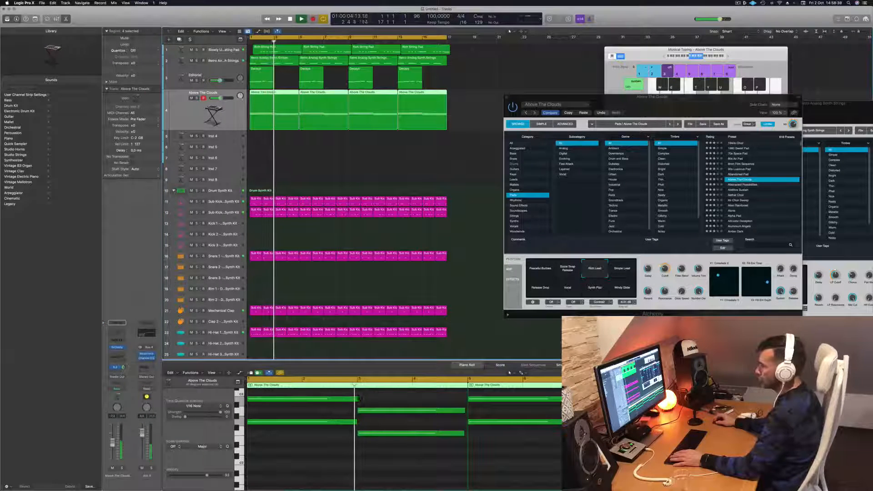
{"action": "left_click", "coordinate": [116, 367]}
{"action": "mouse_move", "coordinate": [128, 379]}
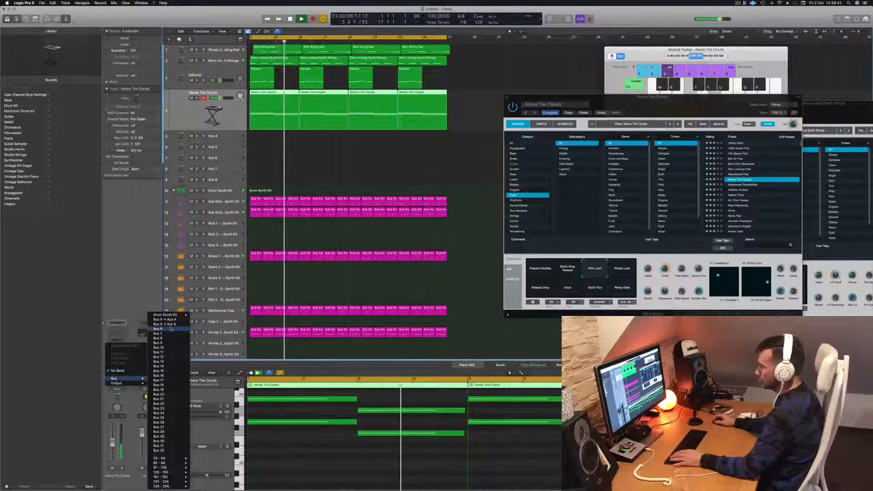
{"action": "left_click", "coordinate": [164, 324]}
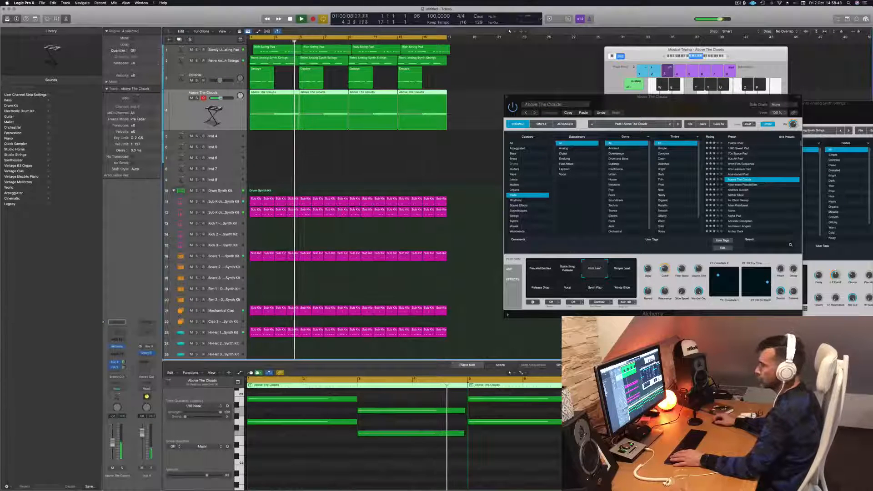
{"action": "left_click_drag", "start_coordinate": [124, 367], "coordinate": [124, 368]}
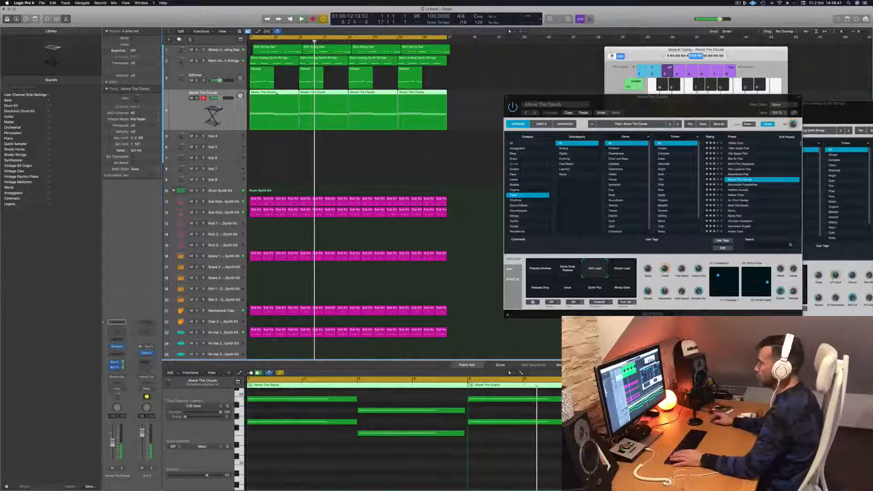
Step: Select all four Above The Clouds regions and lengthen all their notes slightly in the Piano Roll so consecutive notes overlap
{"action": "key", "text": "Return"}
{"action": "left_click_drag", "start_coordinate": [280, 164], "coordinate": [449, 117]}
{"action": "left_click", "coordinate": [344, 460]}
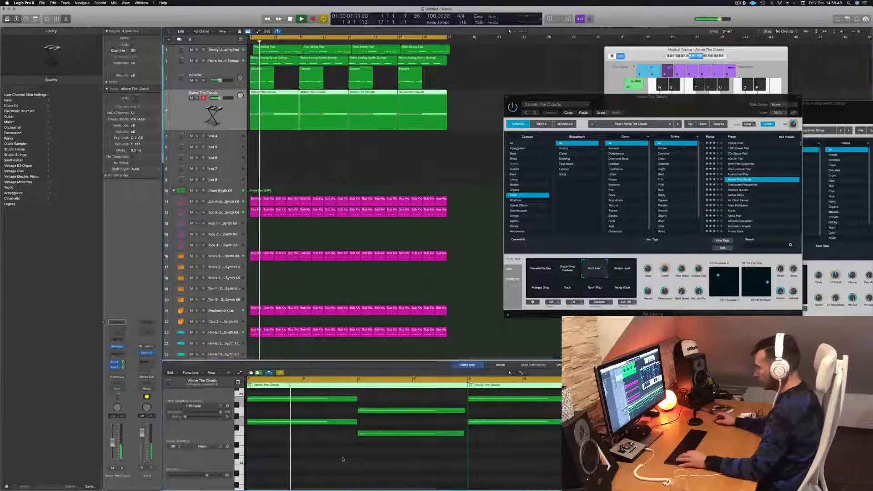
{"action": "key", "text": "super+a"}
{"action": "left_click_drag", "start_coordinate": [355, 400], "coordinate": [358, 400]}
{"action": "scroll", "coordinate": [335, 456], "scroll_direction": "left", "scroll_amount": 3}
{"action": "left_click", "coordinate": [304, 464]}
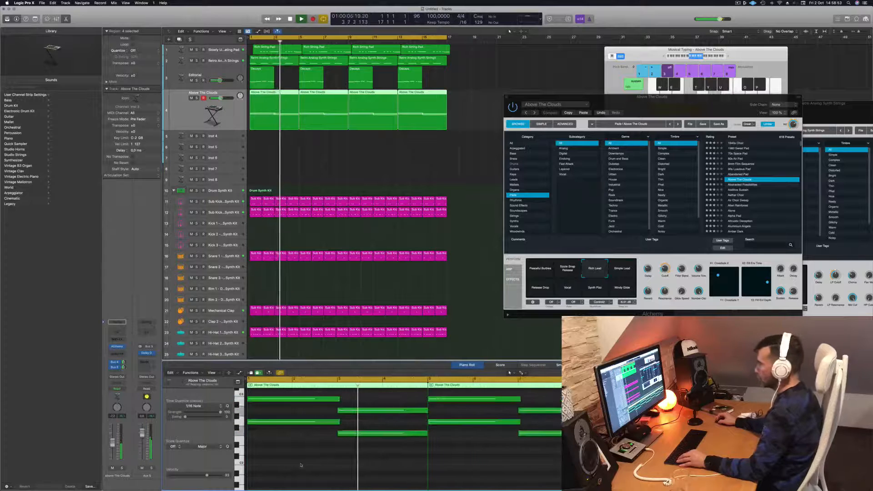
{"action": "scroll", "coordinate": [302, 464], "scroll_direction": "left", "scroll_amount": 5}
{"action": "left_click", "coordinate": [396, 157]}
{"action": "key", "text": "Return"}
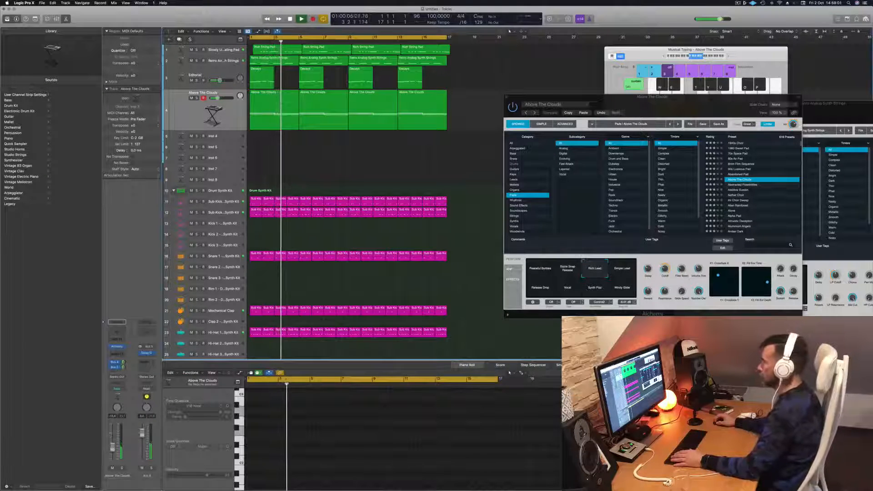
Step: Close the Above The Clouds Alchemy window and duplicate the track with its settings directly below it
{"action": "left_click_drag", "start_coordinate": [546, 96], "coordinate": [366, 124]}
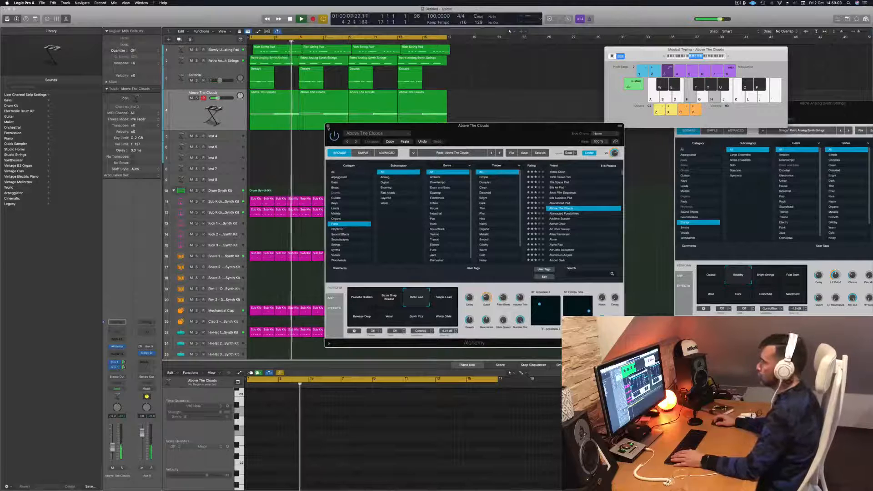
{"action": "left_click", "coordinate": [328, 125]}
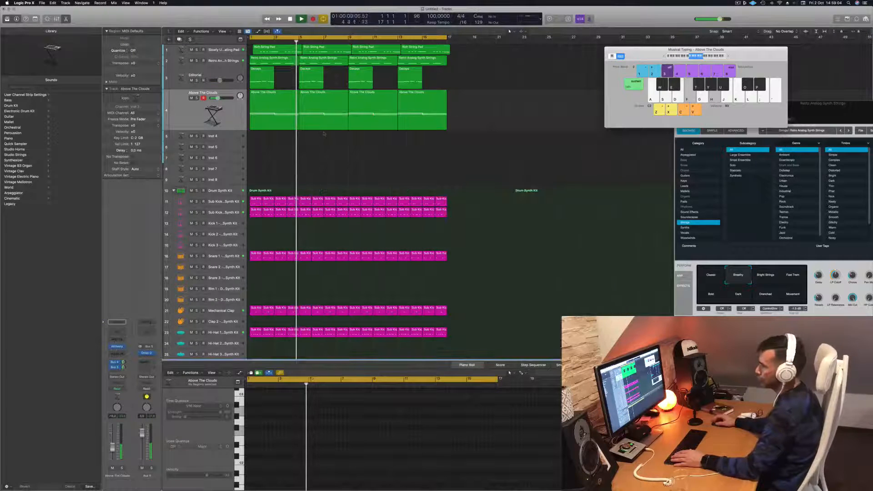
{"action": "left_click", "coordinate": [279, 107]}
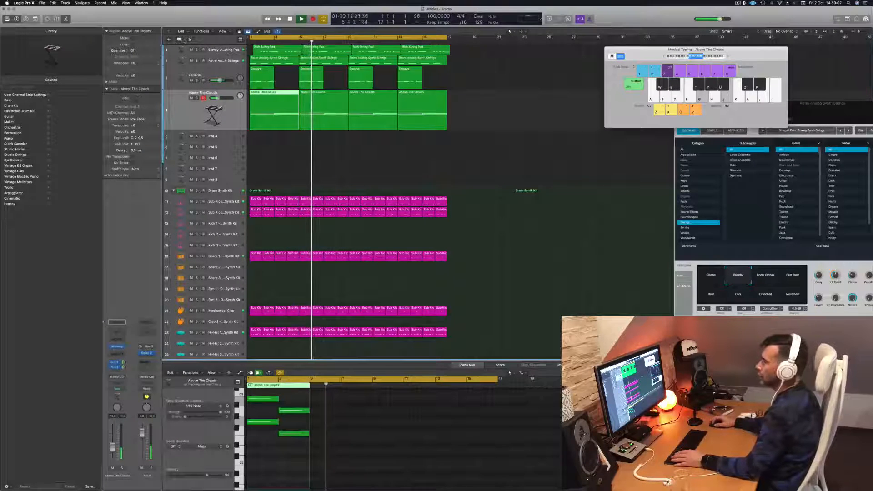
{"action": "key", "text": "super+d"}
{"action": "key", "text": "Return"}
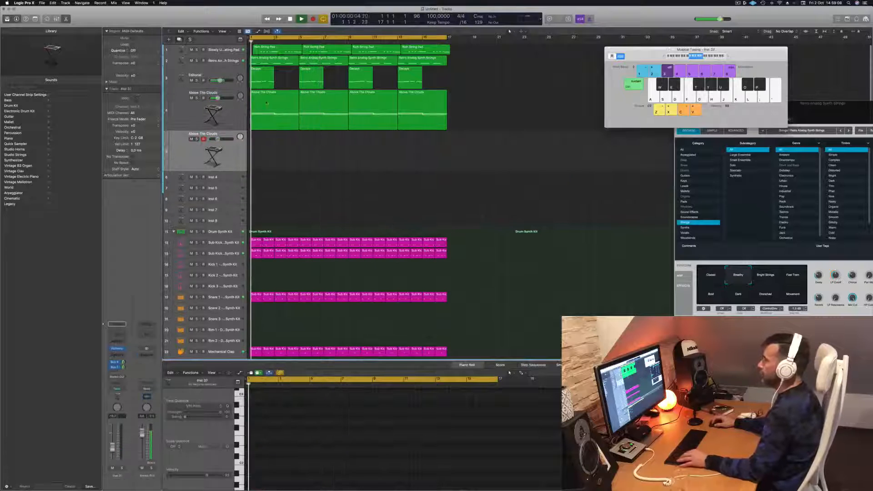
Step: Copy the first Above The Clouds region onto the duplicate track, delete its two upper notes and play it back
{"action": "left_click_drag", "start_coordinate": [261, 108], "coordinate": [261, 149]}
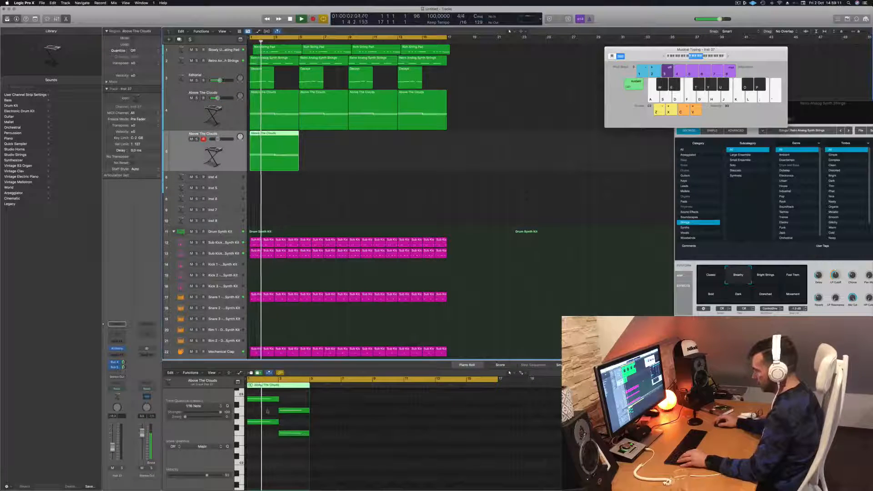
{"action": "left_click", "coordinate": [273, 399]}
{"action": "left_click", "coordinate": [292, 411], "text": "shift"}
{"action": "key", "text": "BackSpace"}
{"action": "key", "text": "space"}
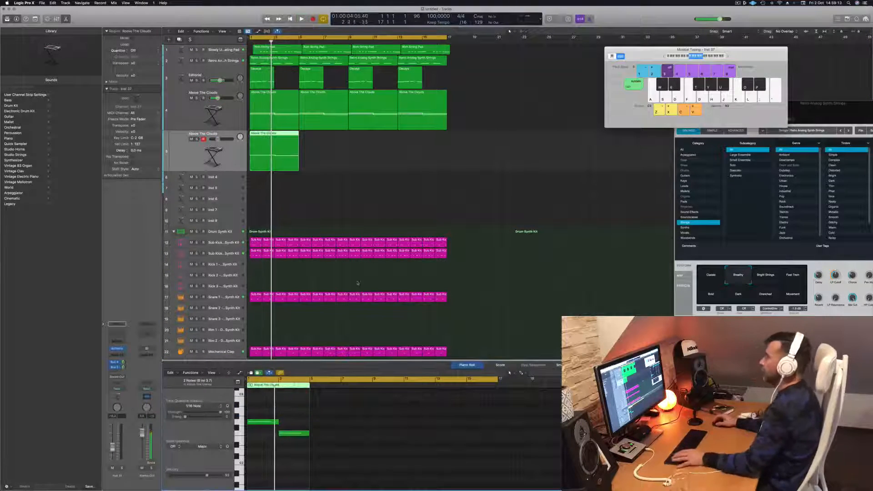
{"action": "key", "text": "space"}
{"action": "left_click", "coordinate": [268, 121]}
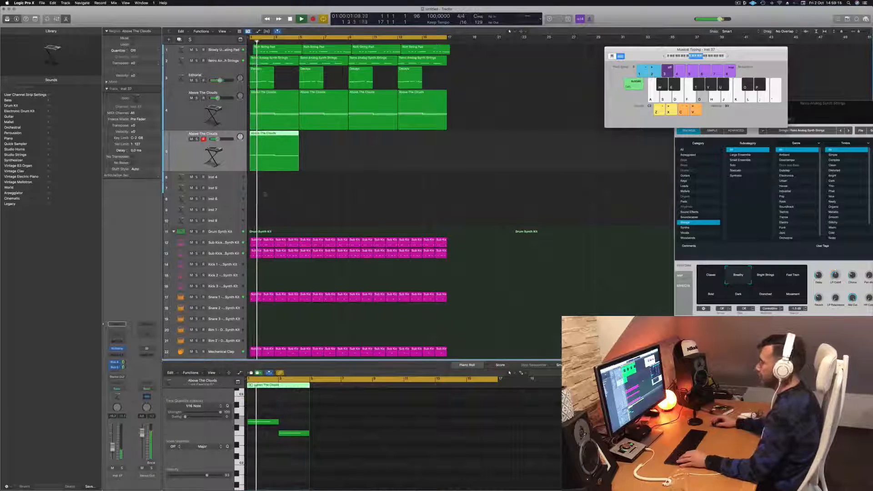
Step: Transpose the two remaining notes in the copied region down one octave and listen to the result
{"action": "left_click", "coordinate": [279, 439]}
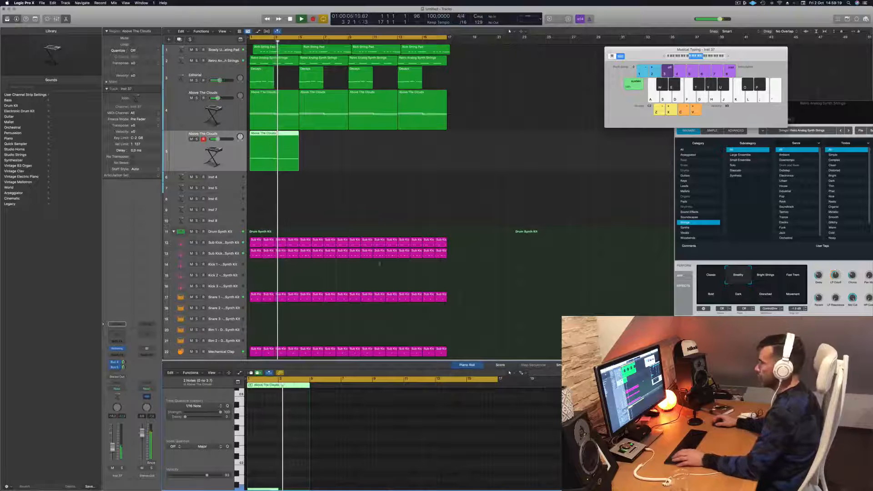
{"action": "left_click", "coordinate": [273, 152]}
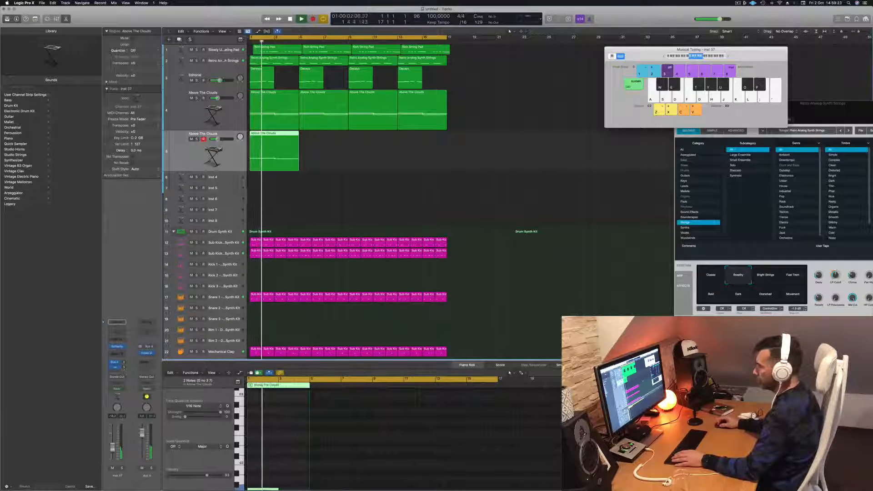
{"action": "key", "text": "space"}
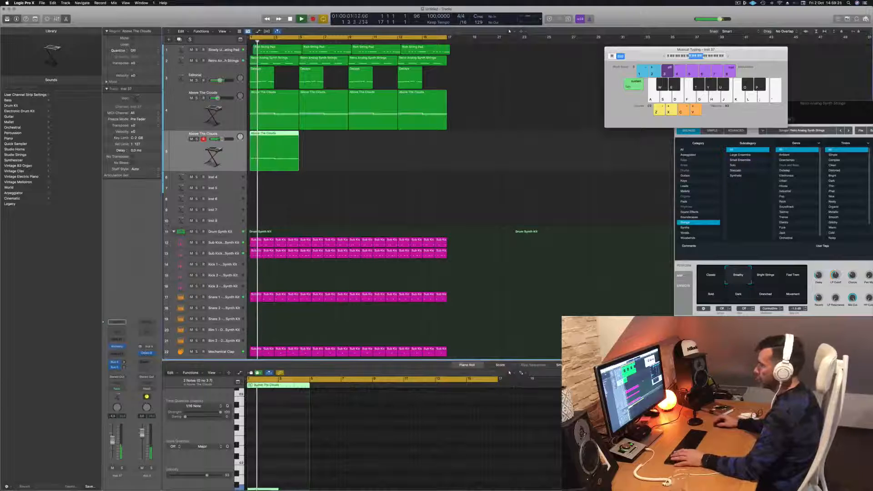
{"action": "scroll", "coordinate": [281, 440], "scroll_direction": "down", "scroll_amount": 4}
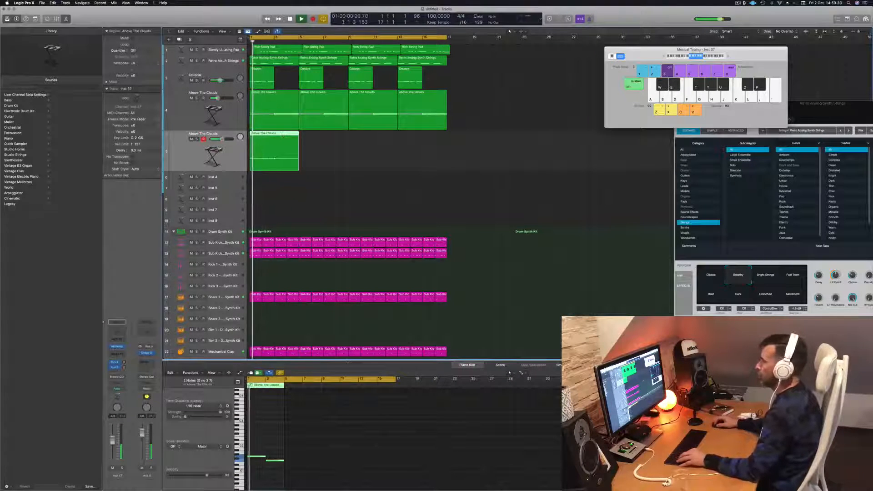
Step: Copy the octave-lower Above The Clouds region three times along the duplicate track so it spans the same four sections as the track above
{"action": "left_click_drag", "start_coordinate": [282, 135], "coordinate": [332, 142]}
{"action": "left_click_drag", "start_coordinate": [370, 151], "coordinate": [375, 172]}
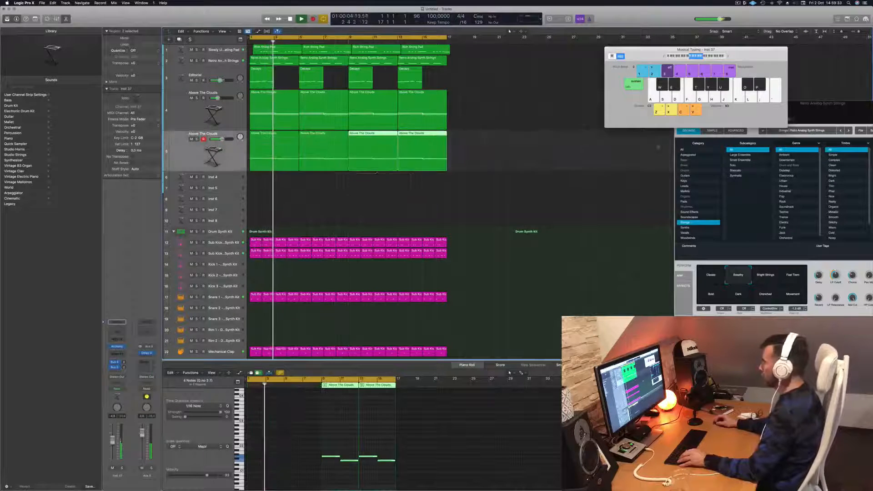
Step: Load the Rich String Pad preset and then Rich Swirly String Synth in the Retro Analog Synth Strings Alchemy and play the loop
{"action": "left_click_drag", "start_coordinate": [838, 104], "coordinate": [619, 54]}
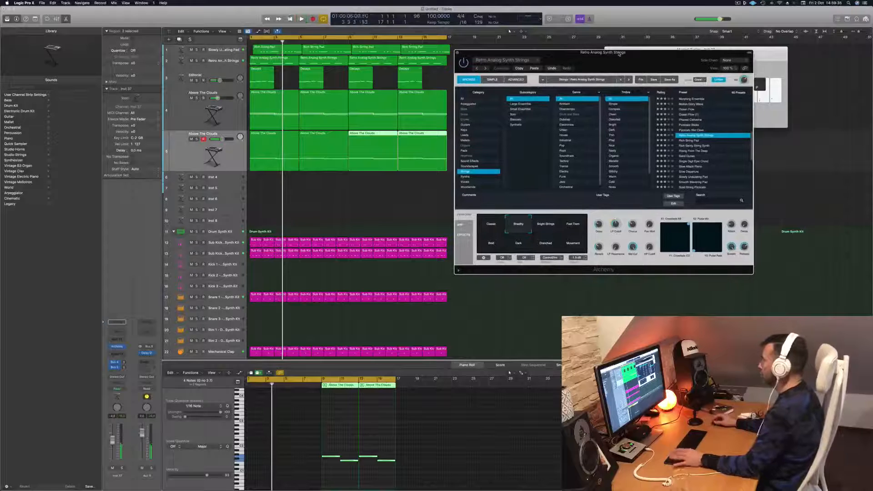
{"action": "left_click", "coordinate": [685, 141]}
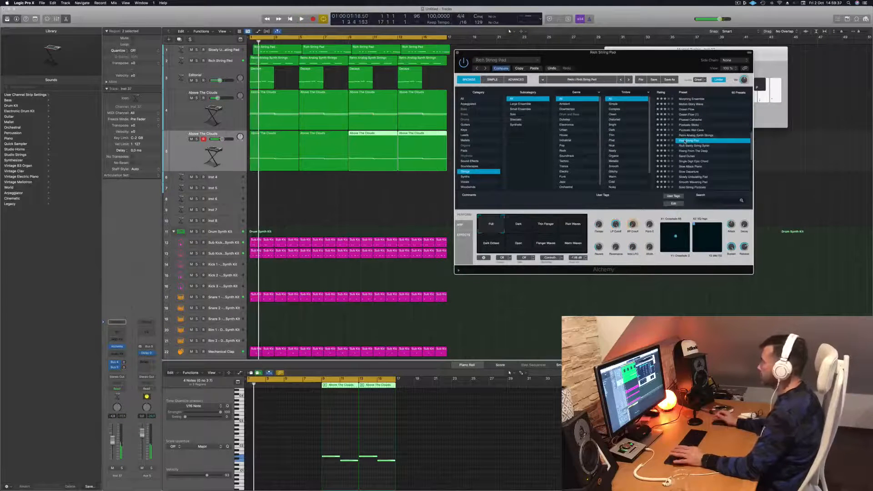
{"action": "left_click", "coordinate": [694, 146]}
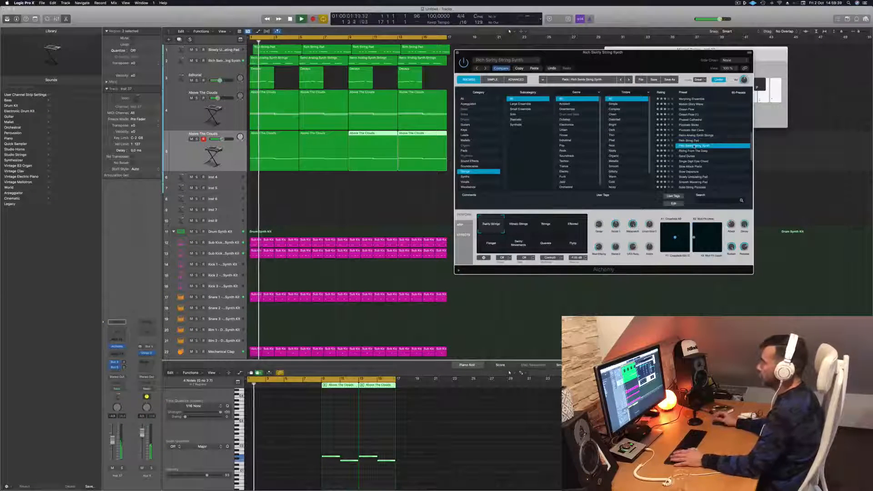
{"action": "key", "text": "space"}
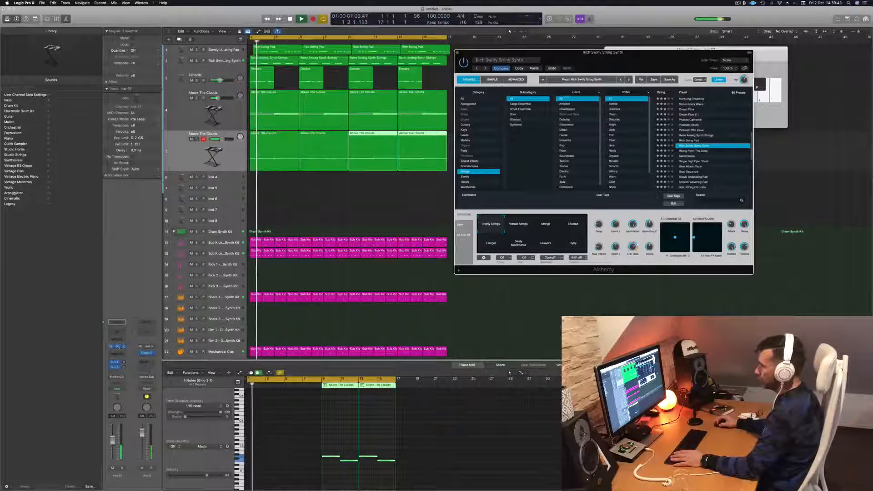
Step: Open the lower duplicate track's Alchemy below the strings instance and undo the last preset change in the strings Alchemy
{"action": "left_click", "coordinate": [118, 347]}
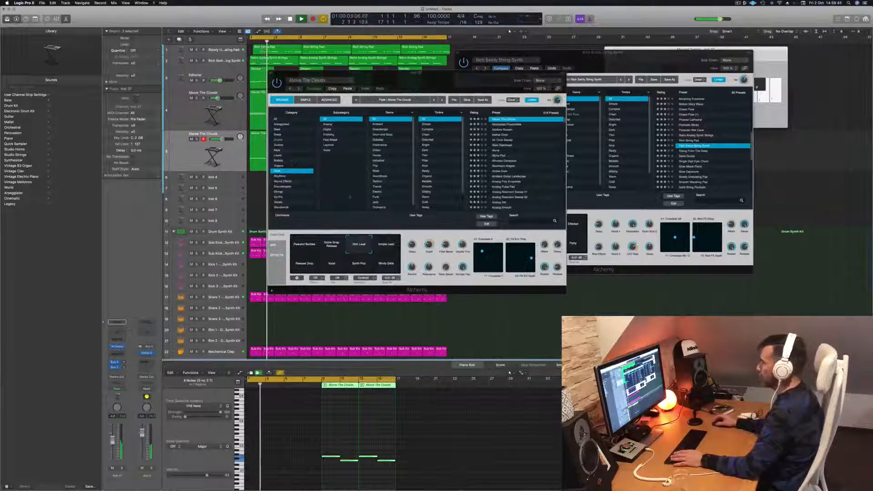
{"action": "key", "text": "space"}
{"action": "left_click_drag", "start_coordinate": [413, 84], "coordinate": [467, 266]}
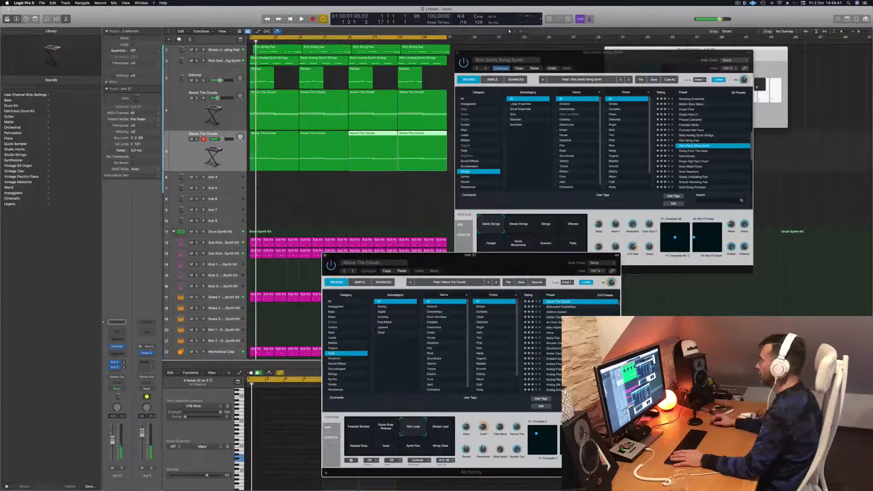
{"action": "left_click", "coordinate": [552, 68]}
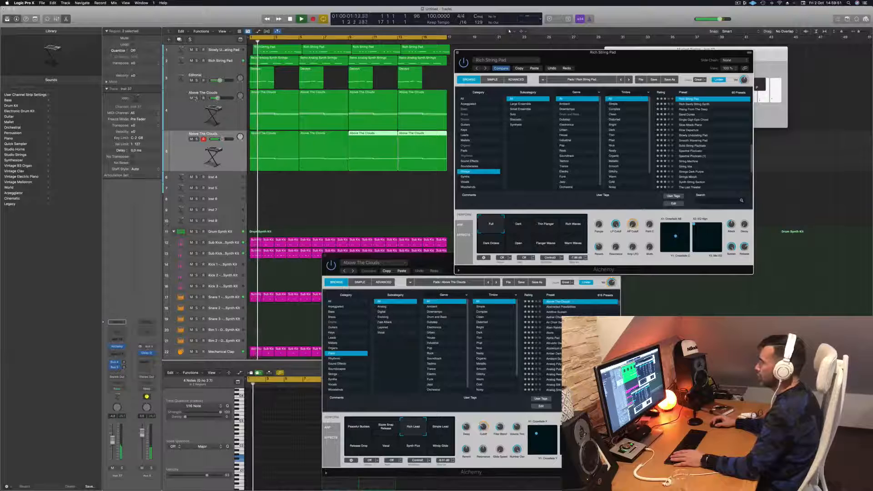
Step: Briefly solo the upper Above The Clouds track and the lower duplicate in turn to compare how the two layers sound
{"action": "left_click", "coordinate": [196, 98]}
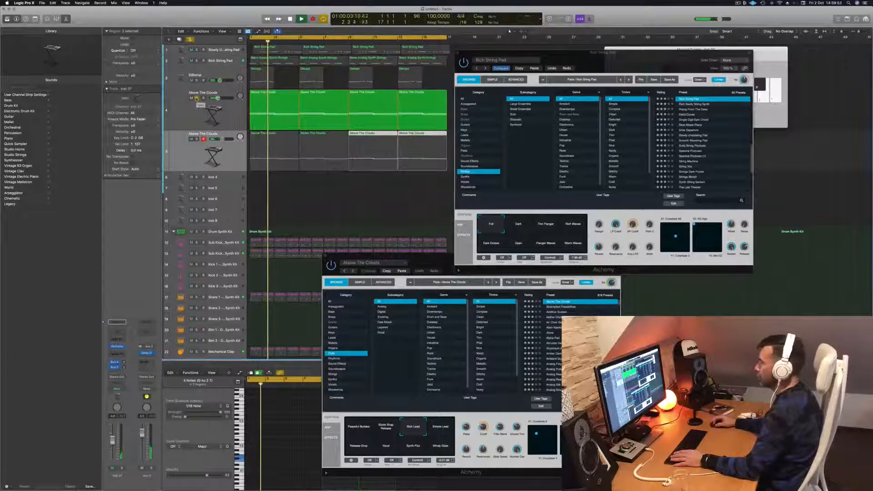
{"action": "left_click", "coordinate": [197, 98]}
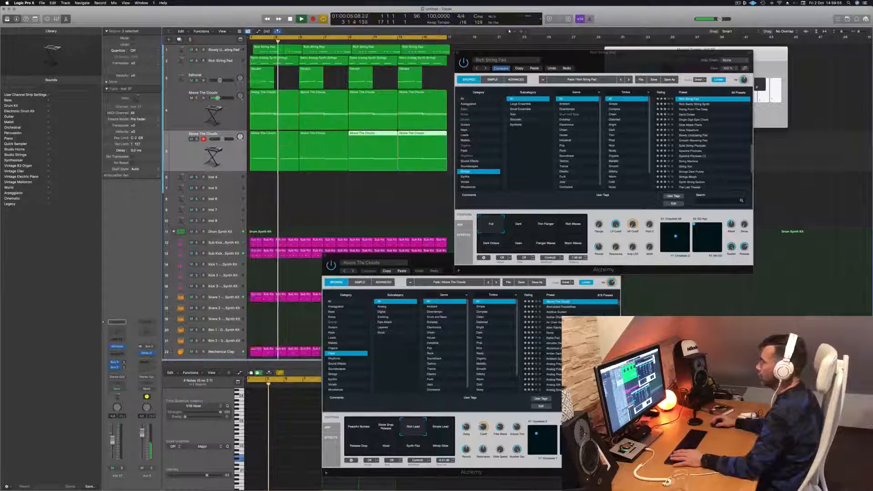
{"action": "left_click", "coordinate": [191, 154]}
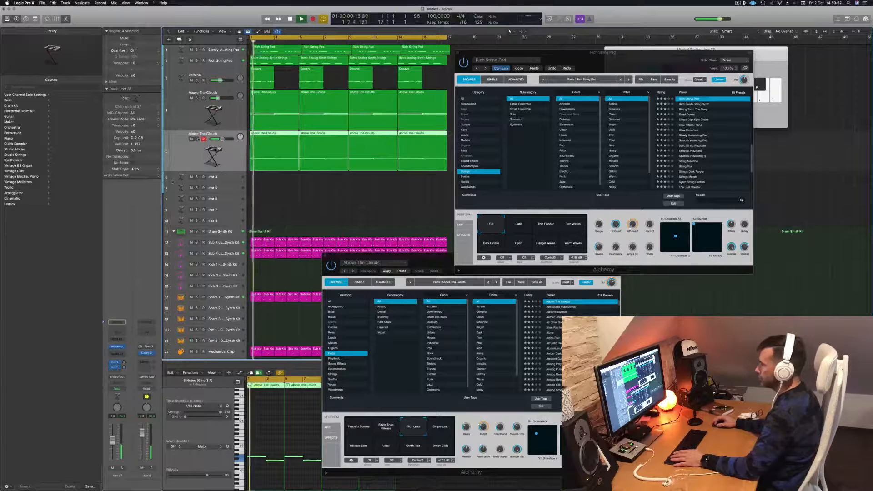
{"action": "left_click", "coordinate": [198, 140]}
{"action": "left_click", "coordinate": [197, 139]}
{"action": "key", "text": "space"}
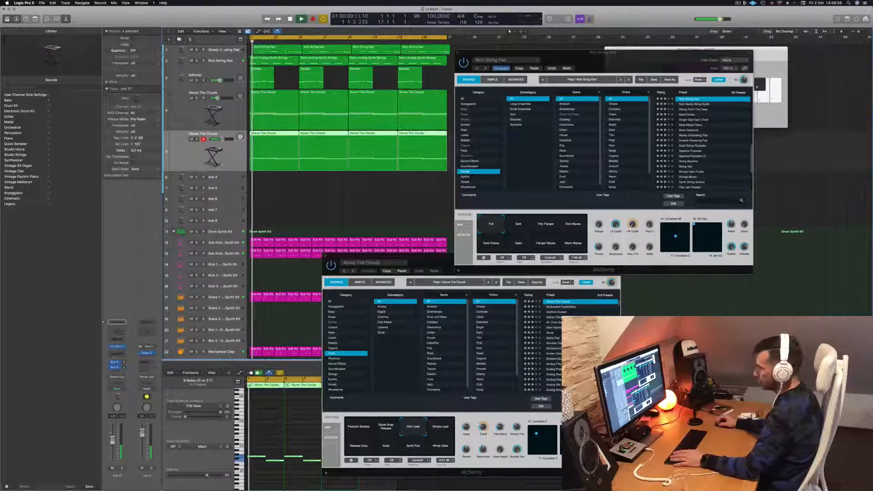
Step: Bring up the duplicate track's Alchemy, load the Analog Poly Ensemble pad preset and listen to it with the loop
{"action": "left_click", "coordinate": [117, 347]}
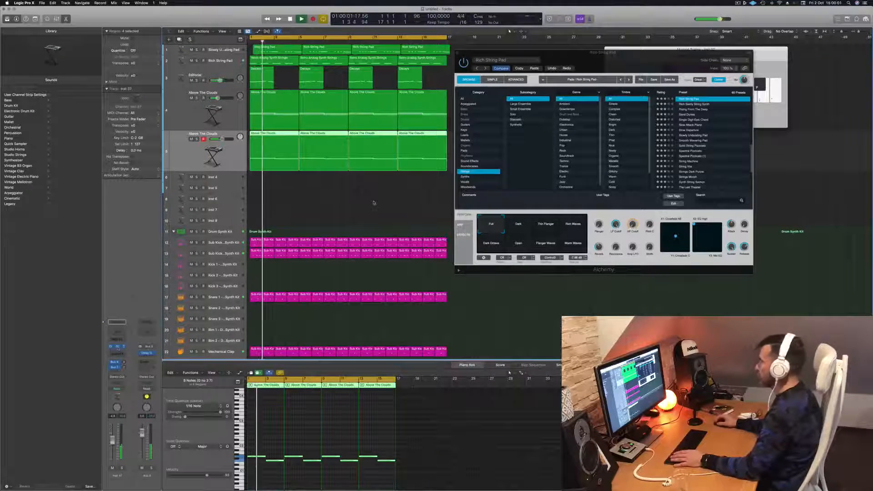
{"action": "left_click_drag", "start_coordinate": [462, 262], "coordinate": [448, 137]}
{"action": "key", "text": "space"}
{"action": "key", "text": "space"}
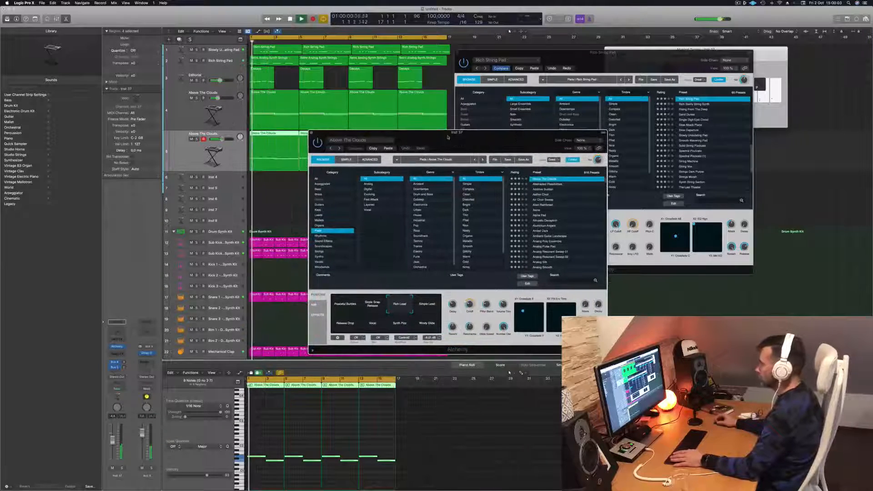
{"action": "left_click", "coordinate": [546, 241]}
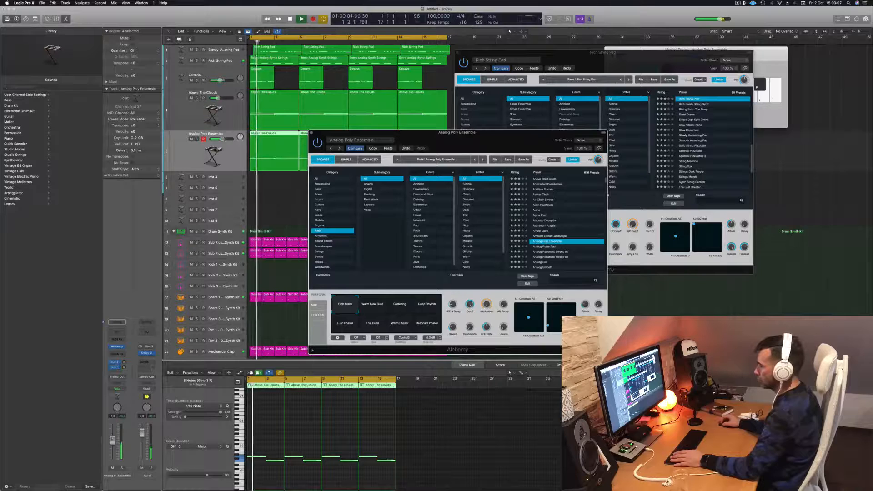
{"action": "left_click", "coordinate": [298, 312]}
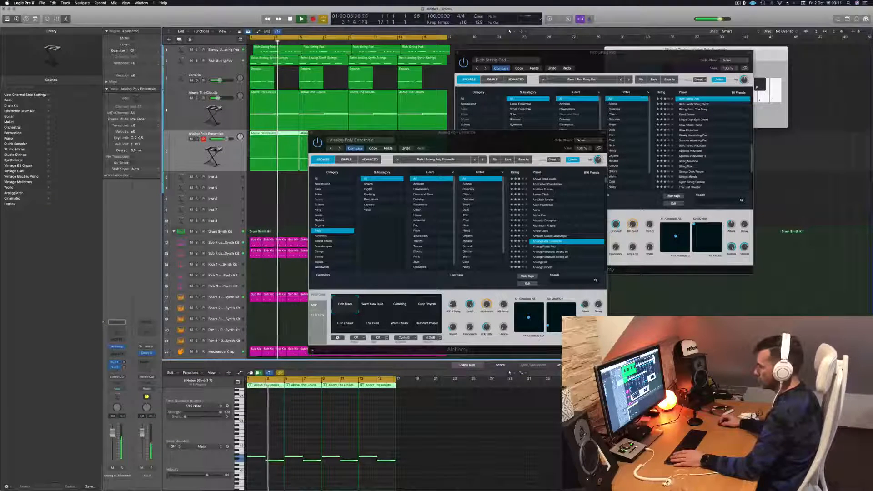
{"action": "key", "text": "space"}
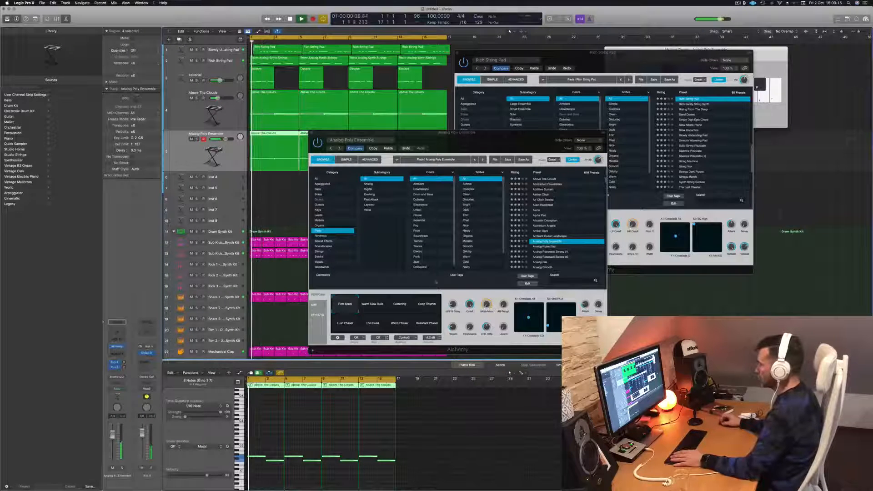
Step: Audition the Warm Slow Build, Glistening and Deep Rhythm performance snapshots of the Analog Poly Ensemble preset
{"action": "left_click", "coordinate": [373, 308]}
{"action": "left_click", "coordinate": [398, 307]}
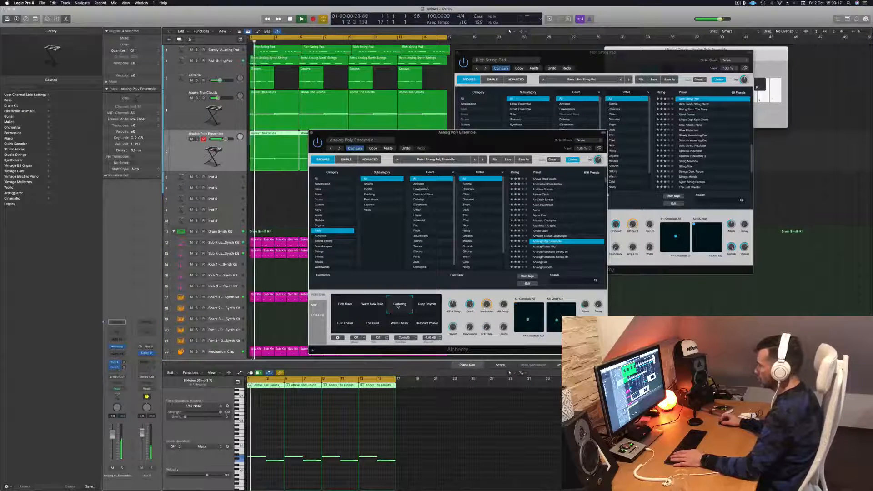
{"action": "key", "text": "space"}
{"action": "left_click", "coordinate": [427, 307]}
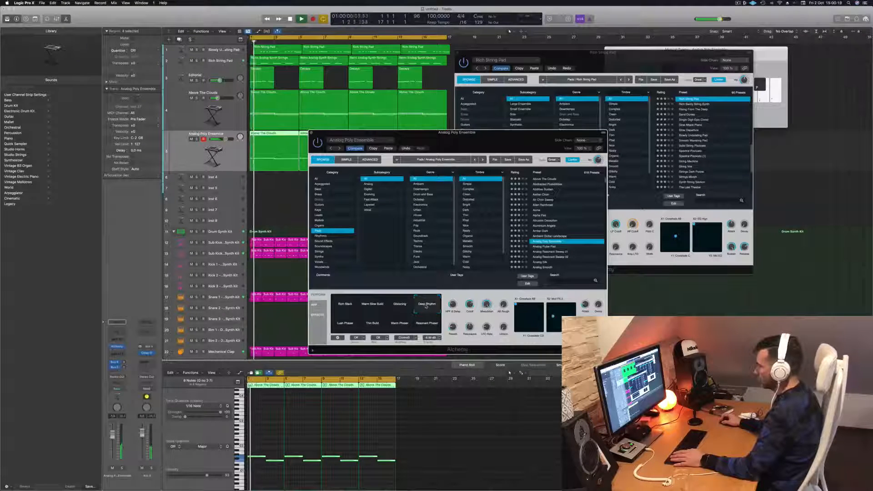
Step: Audition the pad presets Analog Pulse Pad, Analog Resonant Sweep 02 and Analog Sweep on the lower duplicate track
{"action": "left_click", "coordinate": [553, 247]}
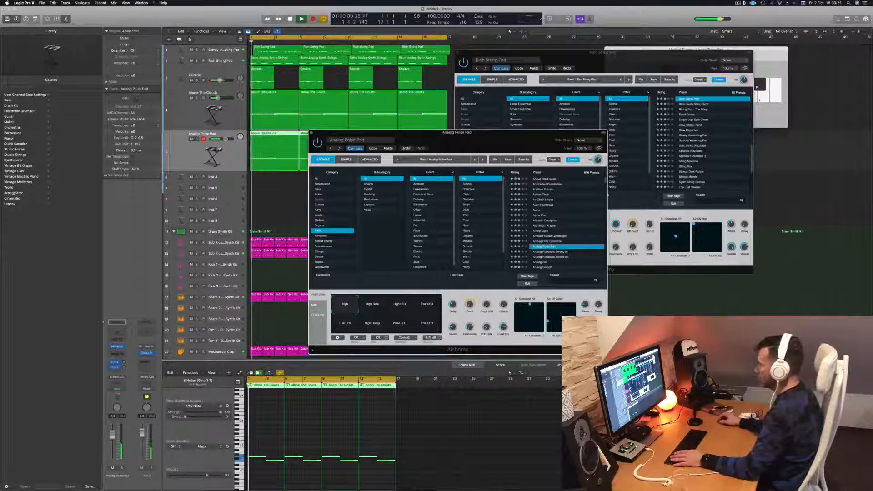
{"action": "left_click_drag", "start_coordinate": [523, 133], "coordinate": [541, 85]}
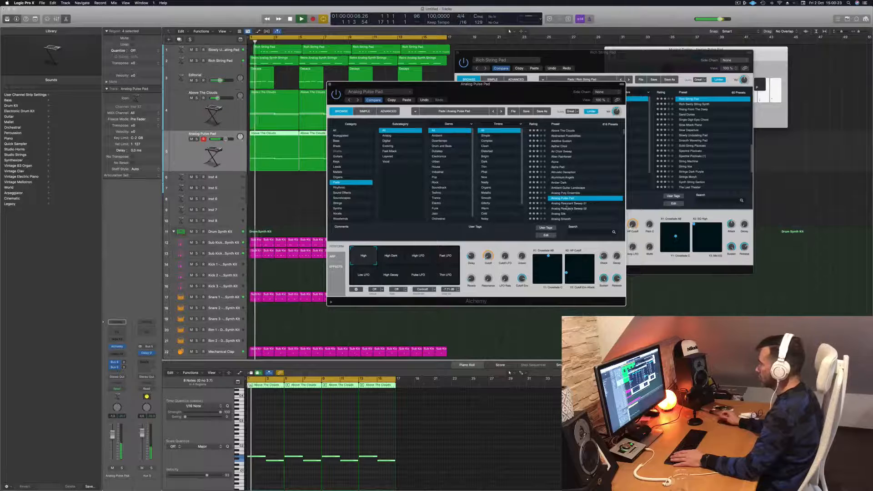
{"action": "left_click", "coordinate": [567, 208]}
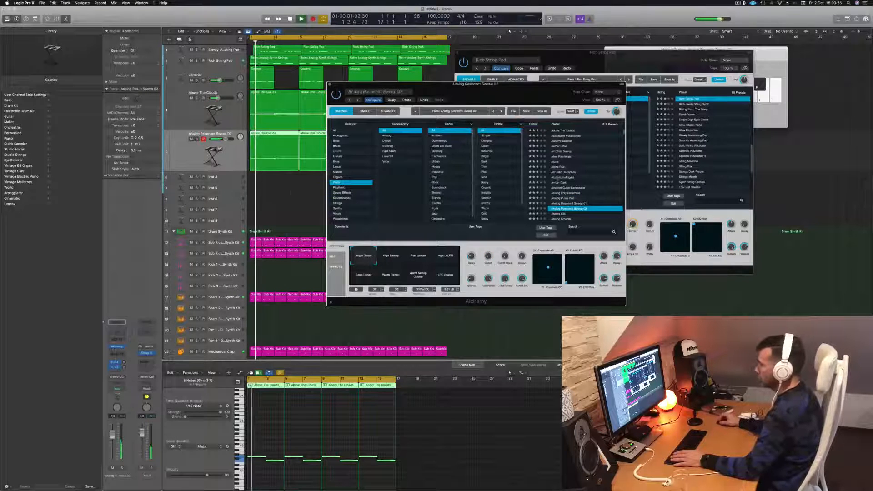
{"action": "scroll", "coordinate": [541, 162], "scroll_direction": "down", "scroll_amount": 5}
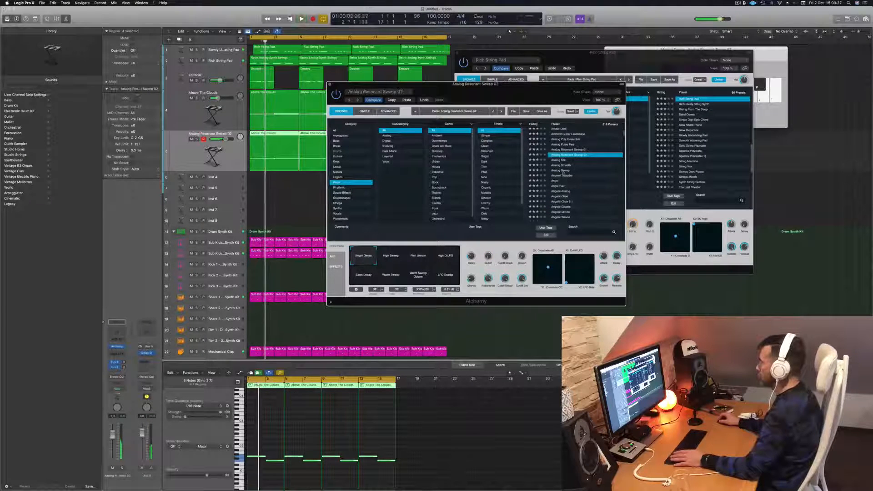
{"action": "left_click", "coordinate": [563, 171]}
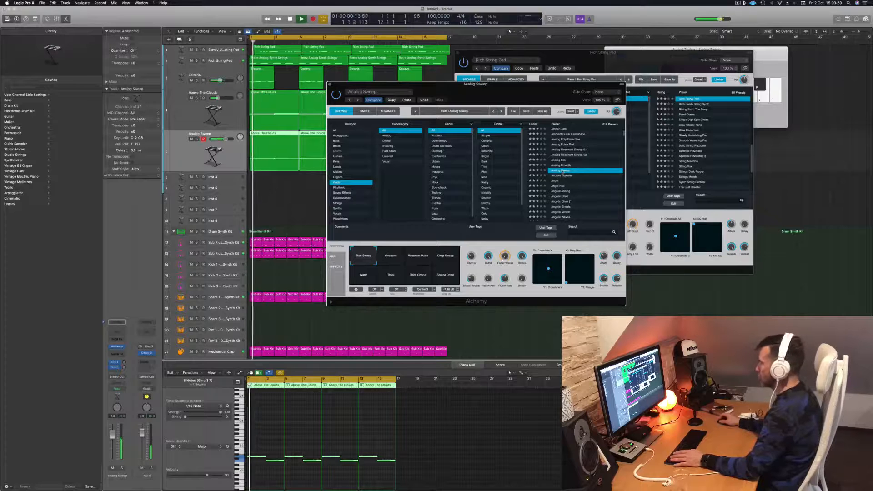
Step: Audition the pad presets Angel and Angelic Choir on the lower duplicate track while playing the loop
{"action": "scroll", "coordinate": [563, 172], "scroll_direction": "down", "scroll_amount": 2}
{"action": "left_click", "coordinate": [561, 173]}
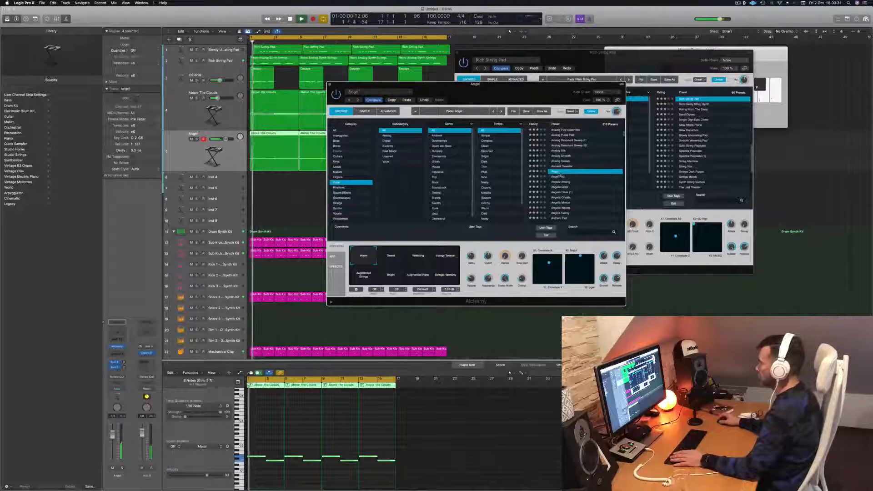
{"action": "left_click", "coordinate": [582, 186]}
{"action": "key", "text": "space"}
{"action": "key", "text": "space"}
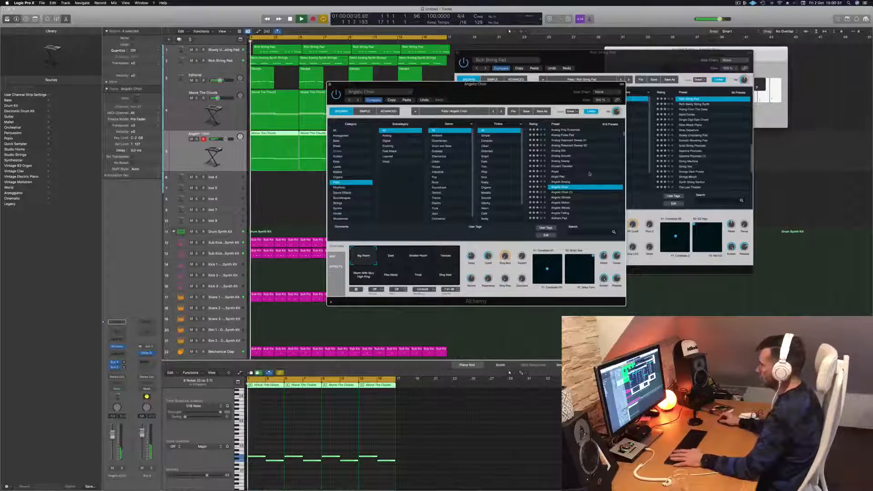
Step: Audition the pad presets Aquamarine Static and Aquatic Symphony on the lower duplicate track
{"action": "scroll", "coordinate": [590, 194], "scroll_direction": "down", "scroll_amount": 3}
{"action": "left_click", "coordinate": [569, 192]}
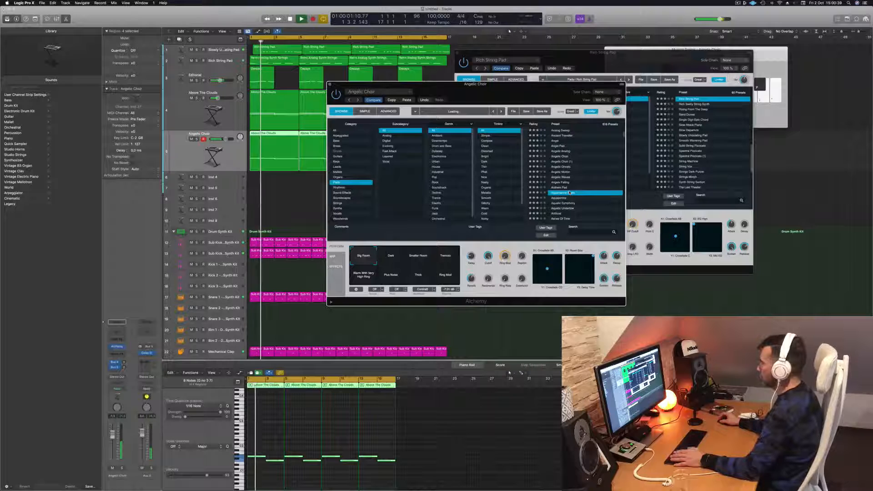
{"action": "scroll", "coordinate": [592, 166], "scroll_direction": "down", "scroll_amount": 3}
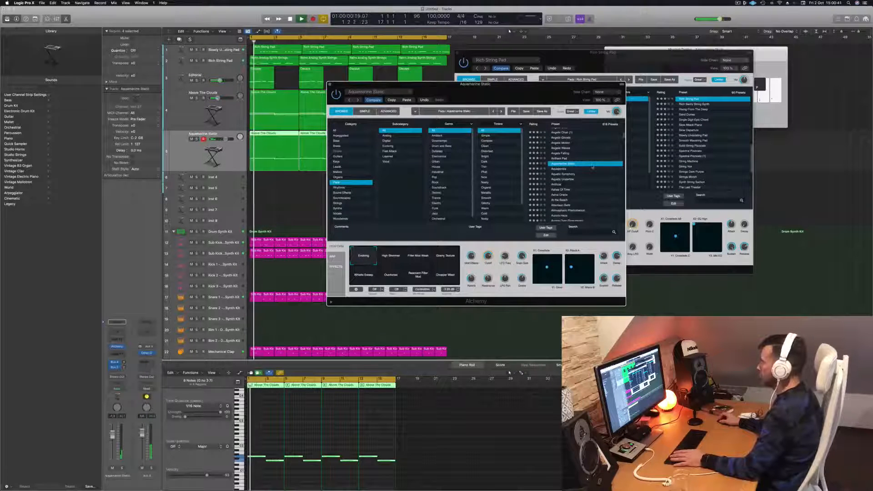
{"action": "left_click", "coordinate": [567, 174]}
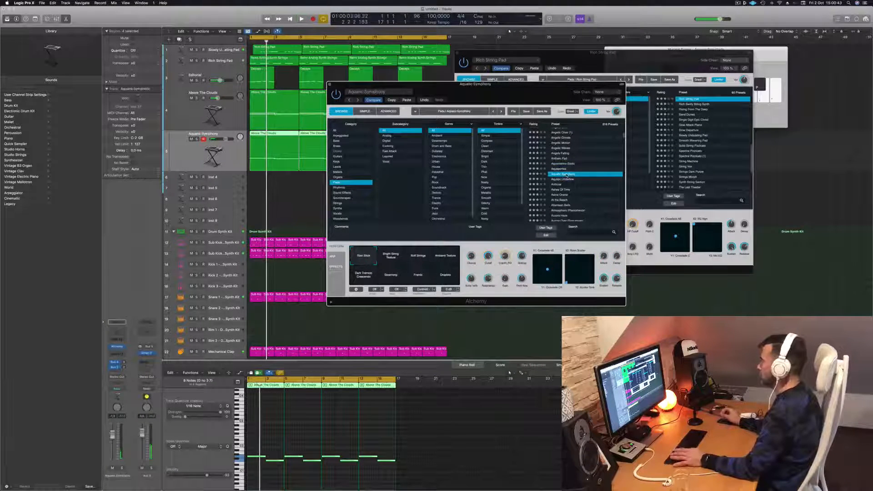
{"action": "key", "text": "space"}
{"action": "scroll", "coordinate": [574, 202], "scroll_direction": "down", "scroll_amount": 1}
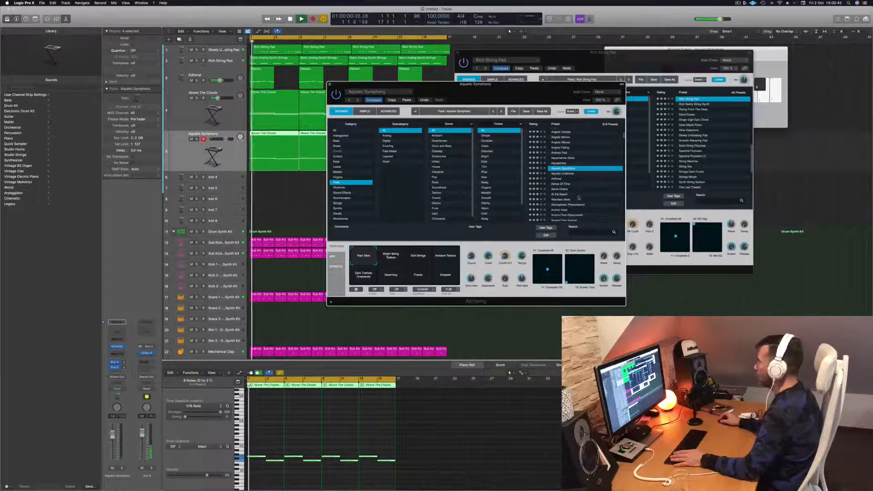
Step: Audition the pad presets Atlantean Bells and Autumn on the lower duplicate track
{"action": "left_click", "coordinate": [562, 200]}
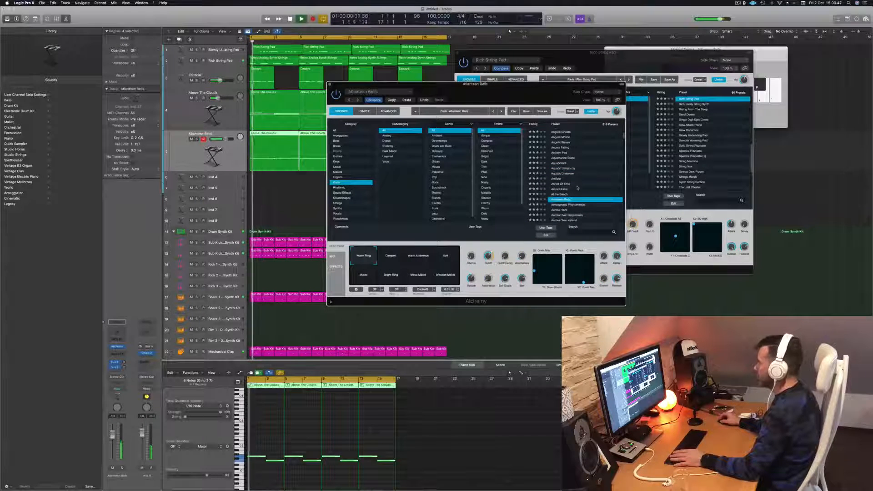
{"action": "scroll", "coordinate": [577, 187], "scroll_direction": "down", "scroll_amount": 7}
{"action": "left_click", "coordinate": [558, 187]}
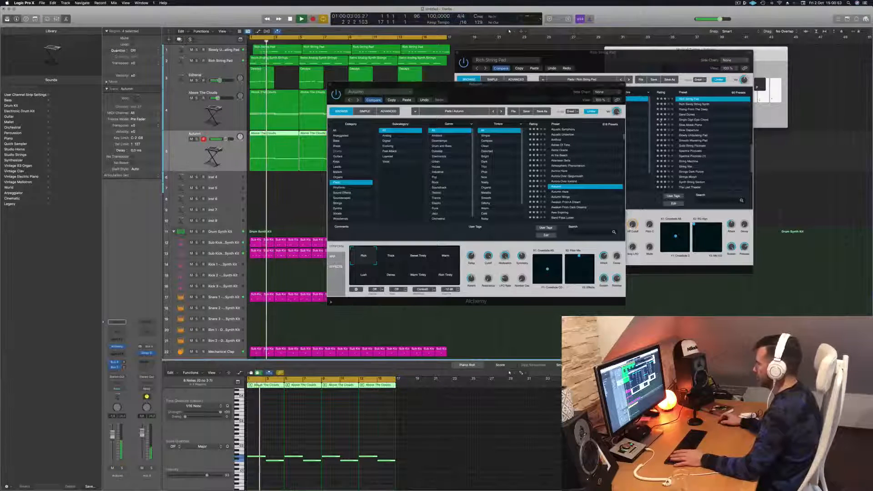
Step: Audition Bending Around Synth on the lower duplicate track and replace it with the Binary Star pad preset
{"action": "scroll", "coordinate": [579, 180], "scroll_direction": "down", "scroll_amount": 11}
{"action": "left_click", "coordinate": [566, 186]}
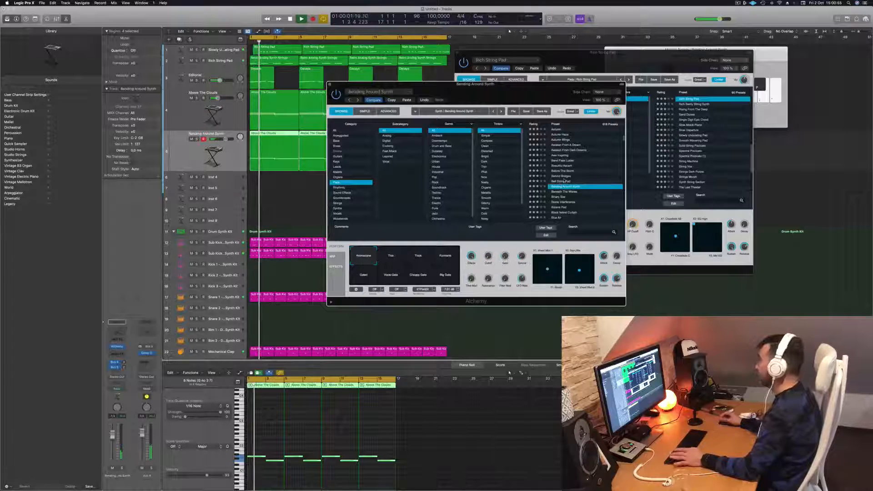
{"action": "scroll", "coordinate": [591, 175], "scroll_direction": "down", "scroll_amount": 2}
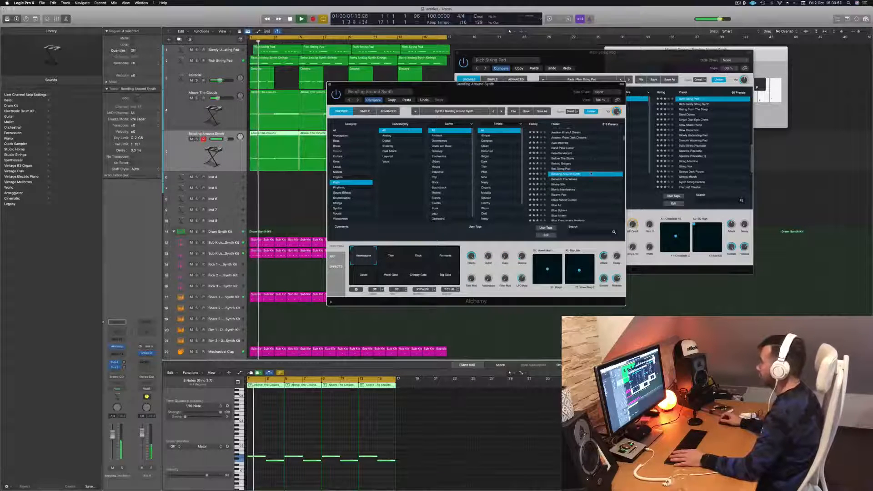
{"action": "left_click", "coordinate": [560, 184]}
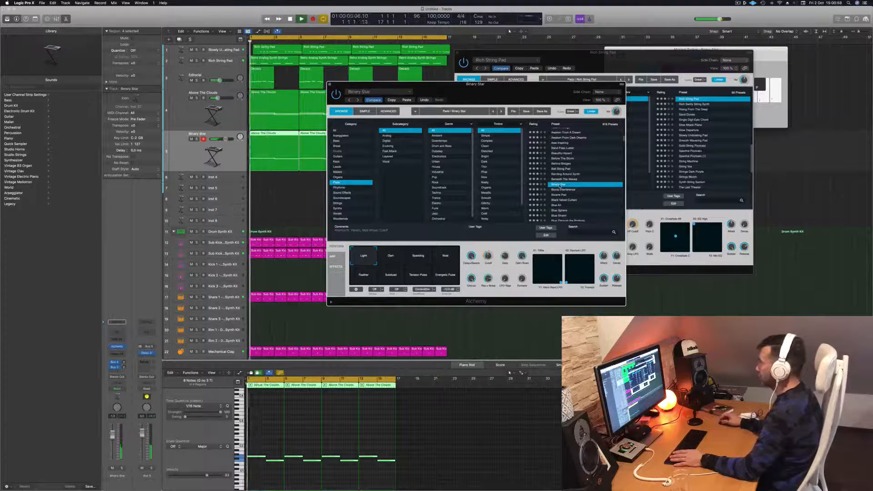
Step: Listen briefly to the Binary Star track in solo, unsolo it and replay the loop with the full arrangement
{"action": "left_click", "coordinate": [121, 468]}
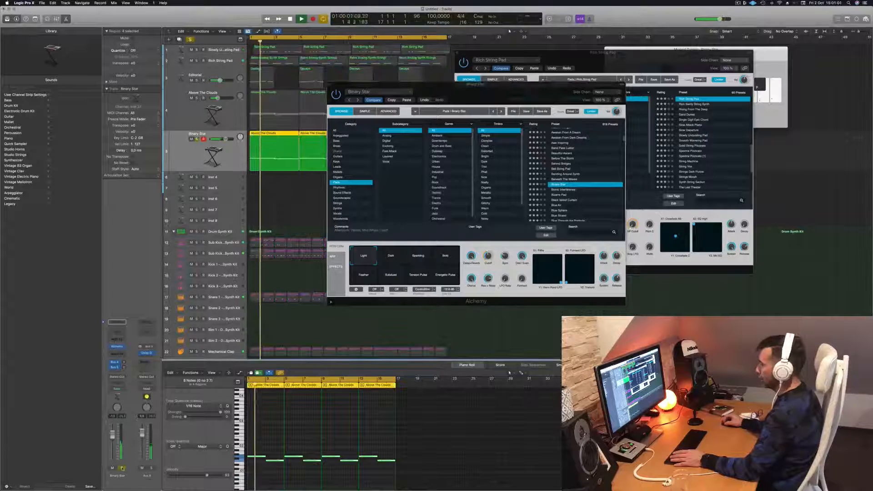
{"action": "left_click", "coordinate": [122, 468]}
{"action": "key", "text": "space"}
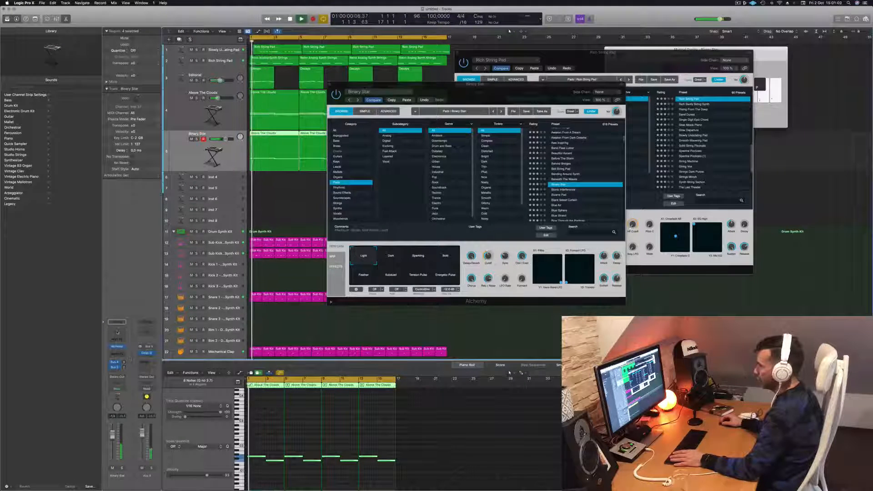
Step: Add a Channel EQ to the Binary Star track with a 48 dB/Oct high cut at 340 Hz, and close it
{"action": "left_click", "coordinate": [118, 330]}
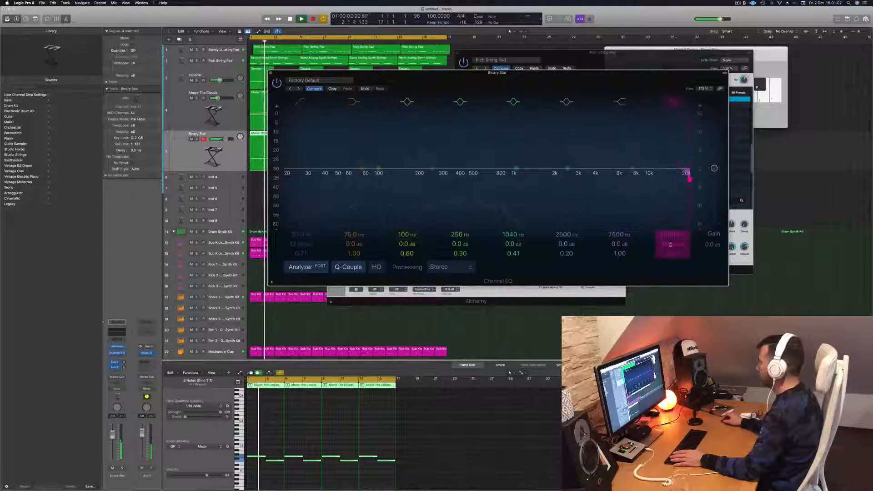
{"action": "left_click_drag", "start_coordinate": [689, 179], "coordinate": [413, 179]}
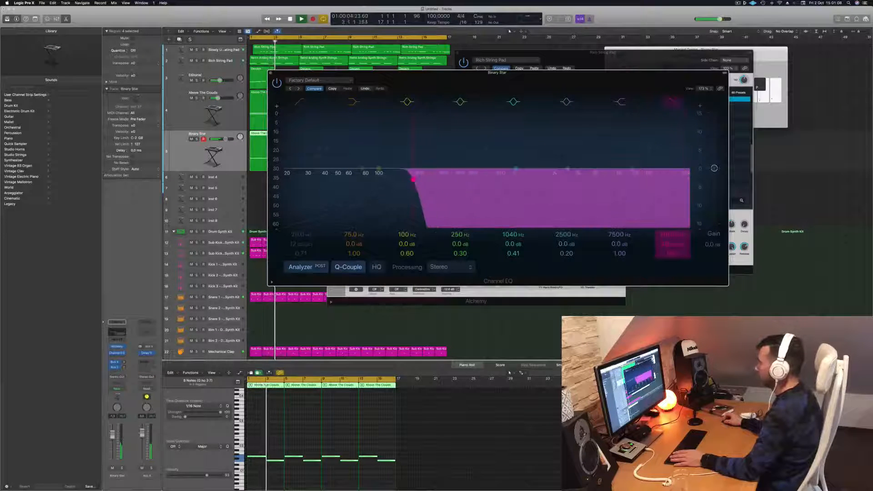
{"action": "key", "text": "space"}
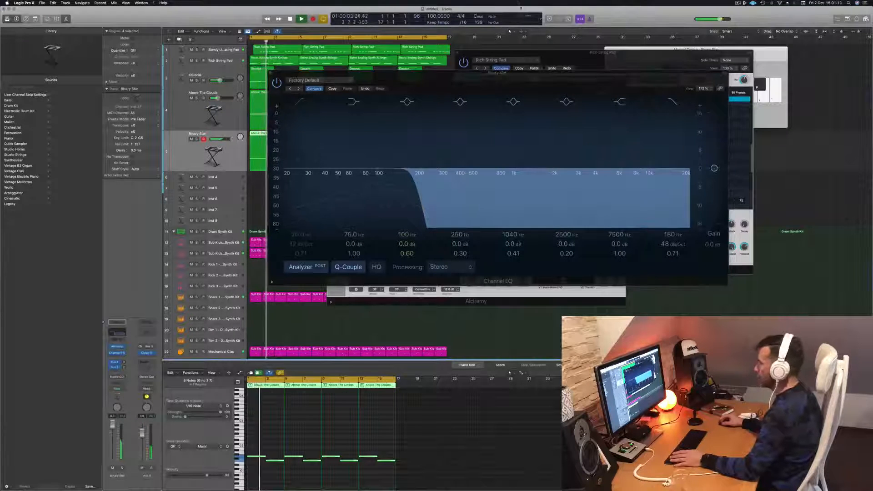
{"action": "left_click_drag", "start_coordinate": [485, 80], "coordinate": [592, 94]}
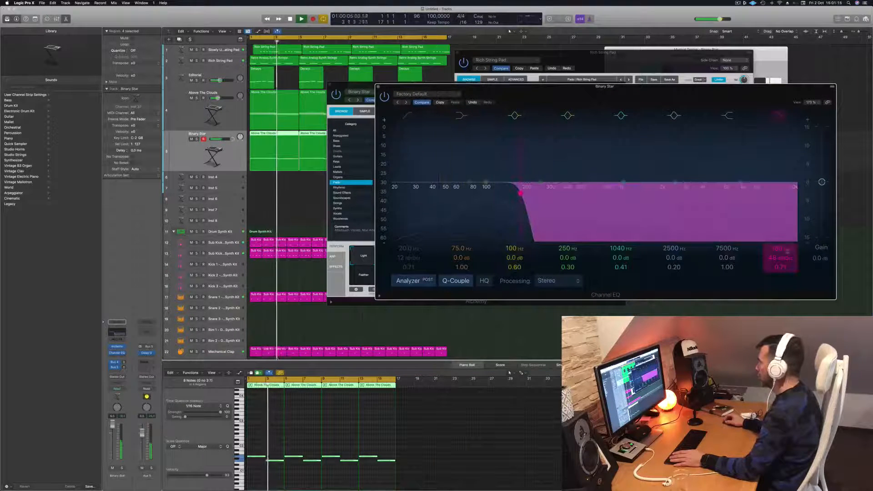
{"action": "left_click_drag", "start_coordinate": [520, 193], "coordinate": [558, 193]}
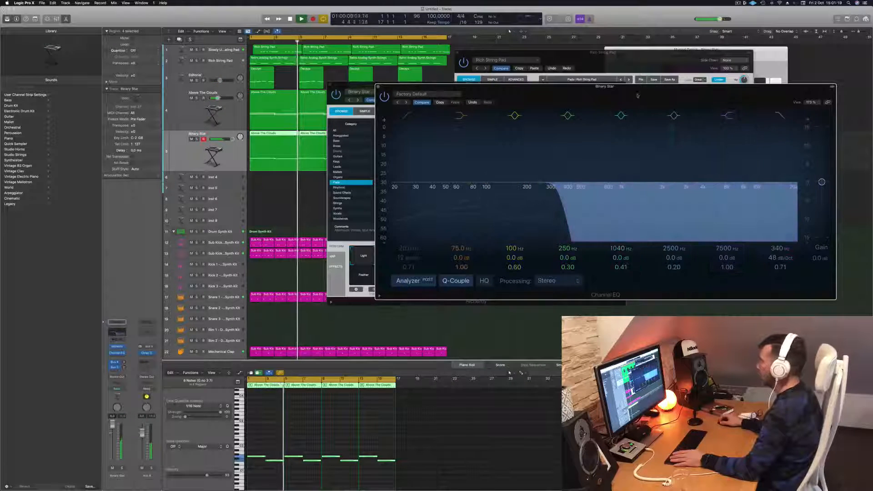
{"action": "left_click_drag", "start_coordinate": [638, 93], "coordinate": [507, 205]}
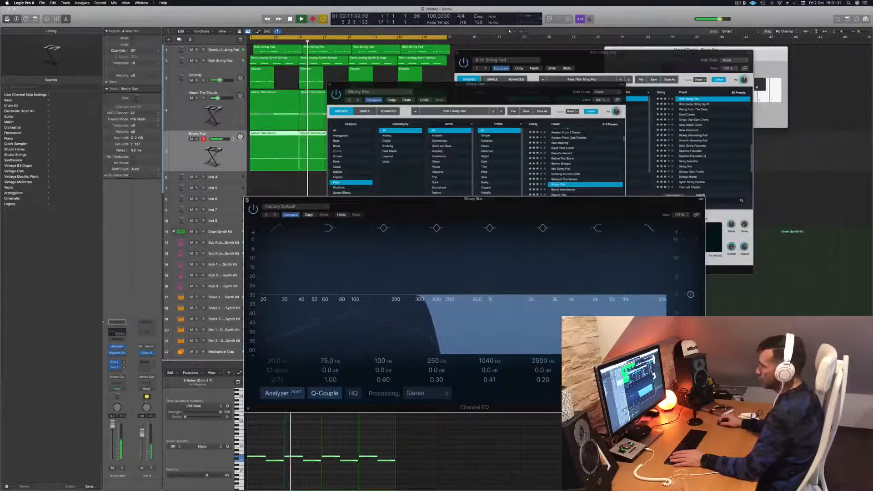
{"action": "left_click", "coordinate": [247, 200]}
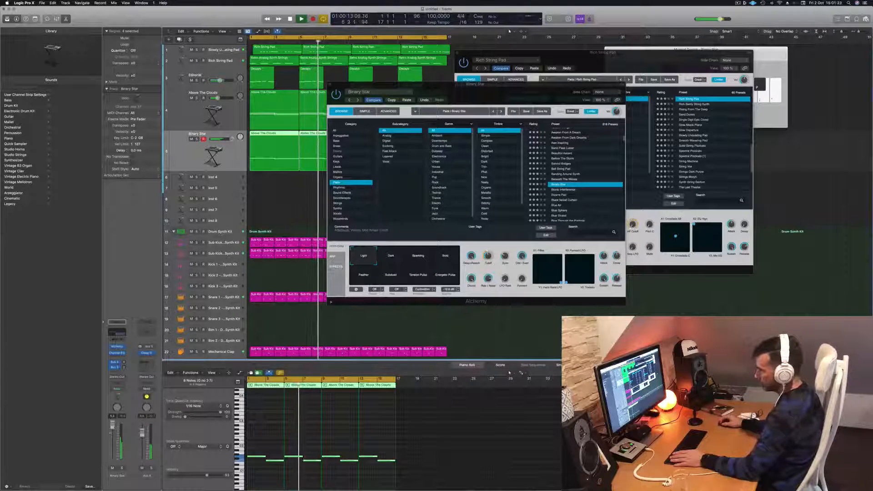
Step: Raise Binary Star's output level in Alchemy and add a stereo Compressor to its channel strip
{"action": "left_click_drag", "start_coordinate": [617, 112], "coordinate": [617, 103]}
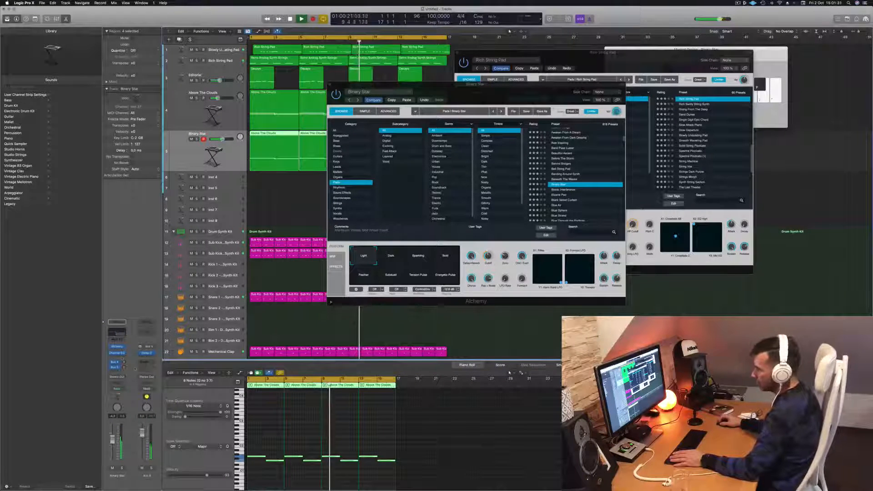
{"action": "left_click", "coordinate": [120, 356]}
{"action": "mouse_move", "coordinate": [132, 390]}
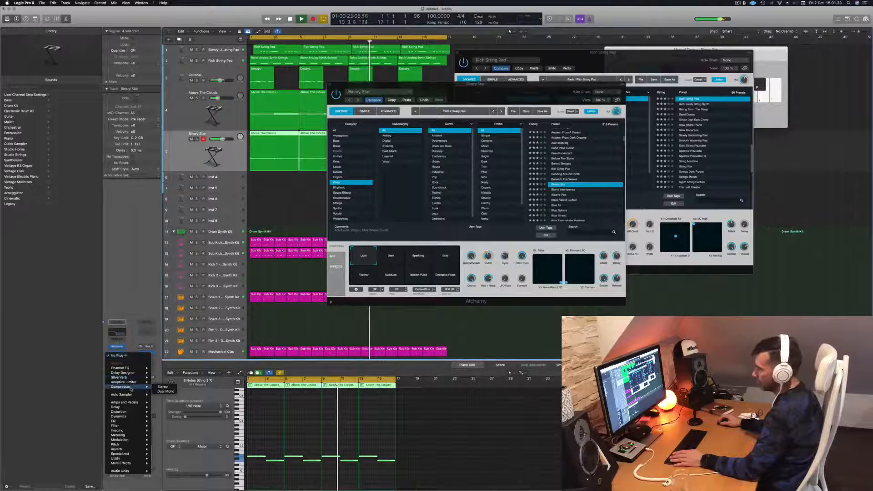
{"action": "left_click", "coordinate": [163, 386]}
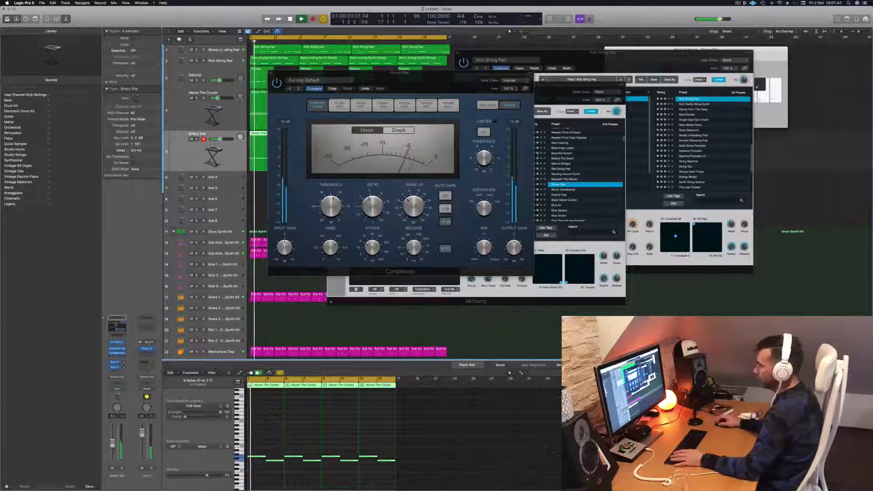
Step: Reopen Binary Star's Channel EQ and set the 75 Hz low shelf gain to -2.4 dB
{"action": "left_click", "coordinate": [116, 327]}
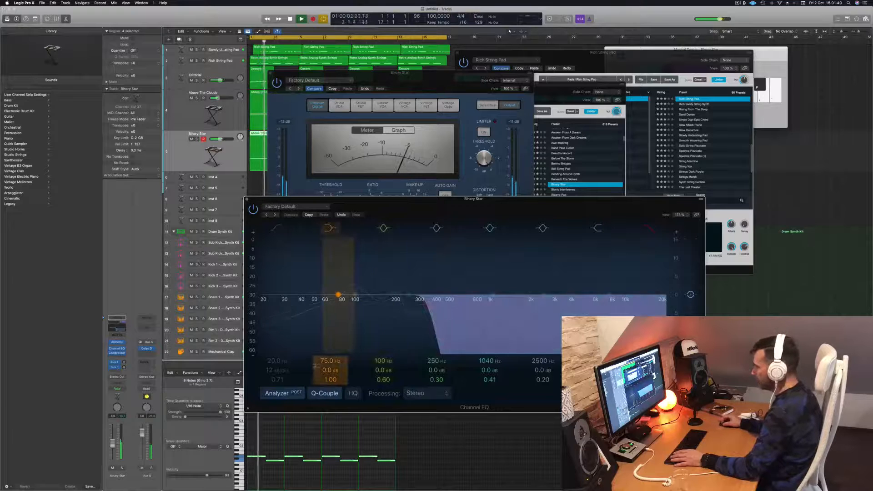
{"action": "mouse_move", "coordinate": [330, 370]}
{"action": "left_mouse_down"}
{"action": "mouse_move", "coordinate": [330, 352]}
{"action": "mouse_move", "coordinate": [330, 374]}
{"action": "left_mouse_up"}
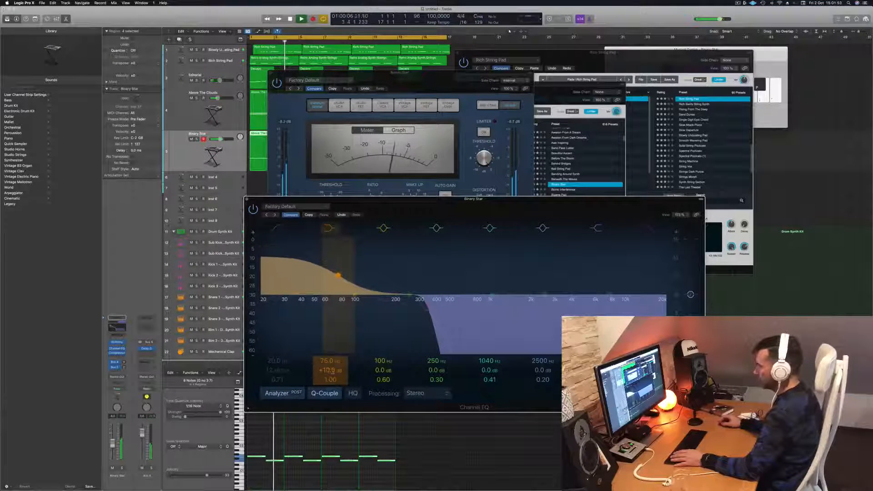
{"action": "left_click_drag", "start_coordinate": [426, 200], "coordinate": [506, 169]}
{"action": "left_click_drag", "start_coordinate": [419, 226], "coordinate": [419, 265]}
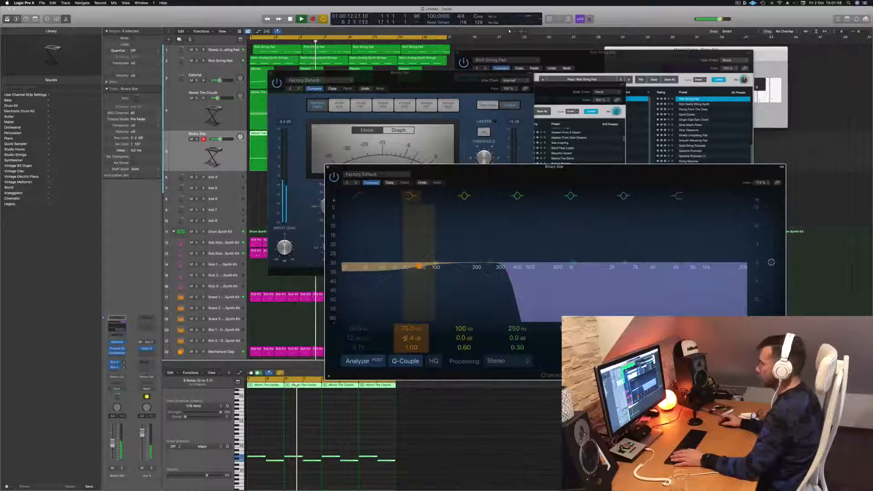
Step: Replay the loop and raise Binary Star's high cut to 426 Hz with a Q of 0.64
{"action": "key", "text": "Return"}
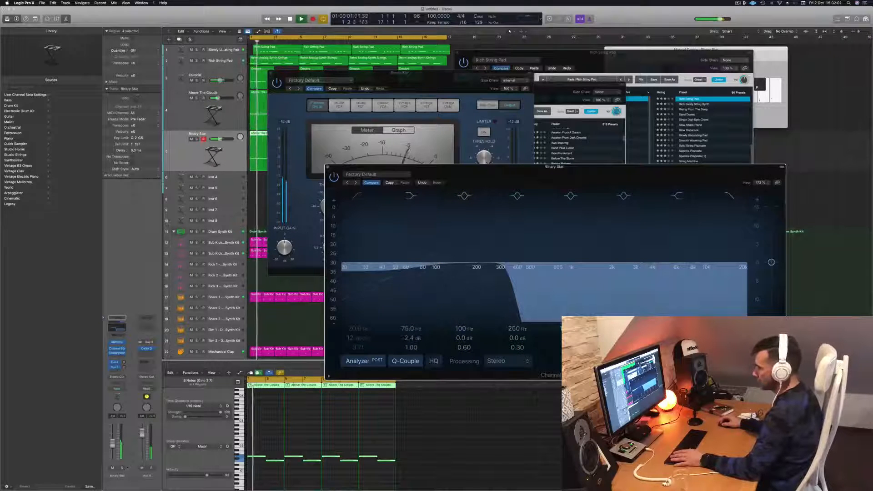
{"action": "key", "text": "space"}
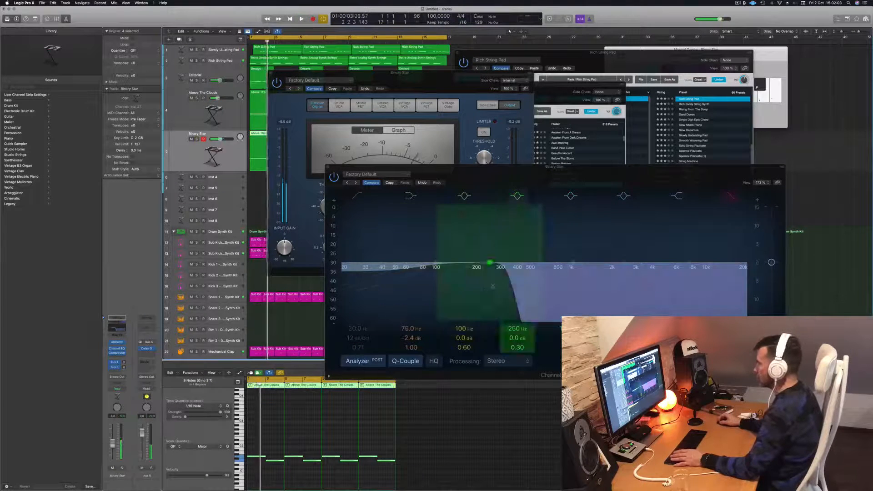
{"action": "key", "text": "space"}
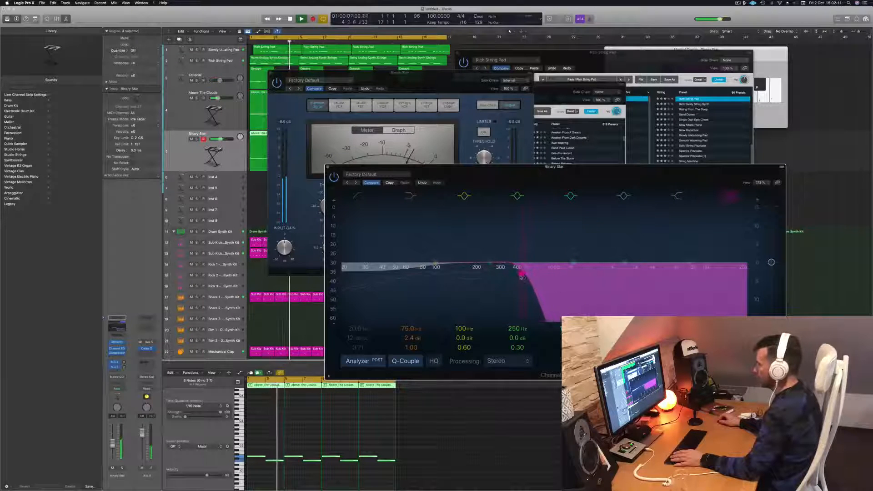
Step: Close the Compressor and Rich String Pad windows, and move the Binary Star synth and EQ windows clear of the arrangement
{"action": "left_click_drag", "start_coordinate": [477, 72], "coordinate": [665, 76]}
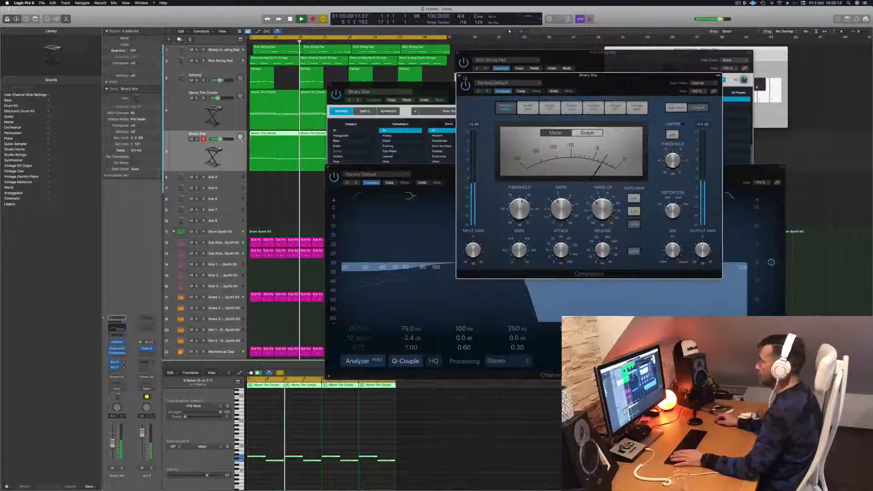
{"action": "left_click", "coordinate": [460, 76]}
{"action": "left_click", "coordinate": [459, 53]}
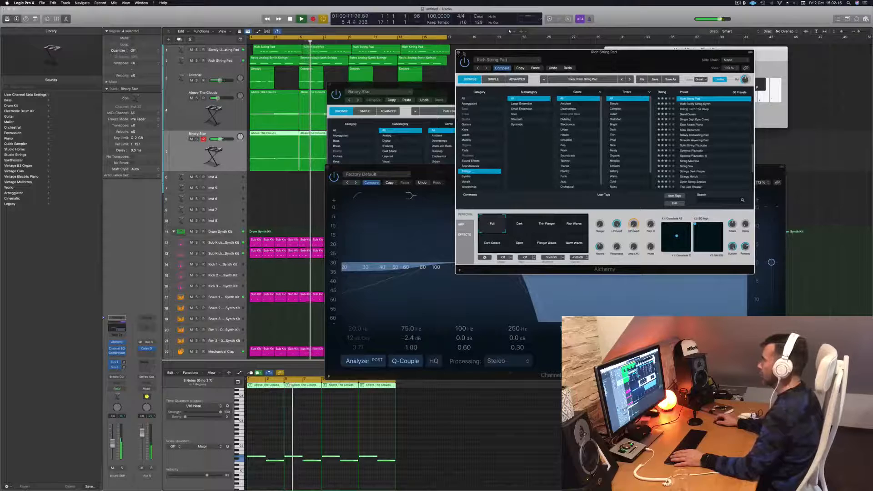
{"action": "left_click", "coordinate": [458, 52]}
{"action": "left_click_drag", "start_coordinate": [473, 86], "coordinate": [748, 67]}
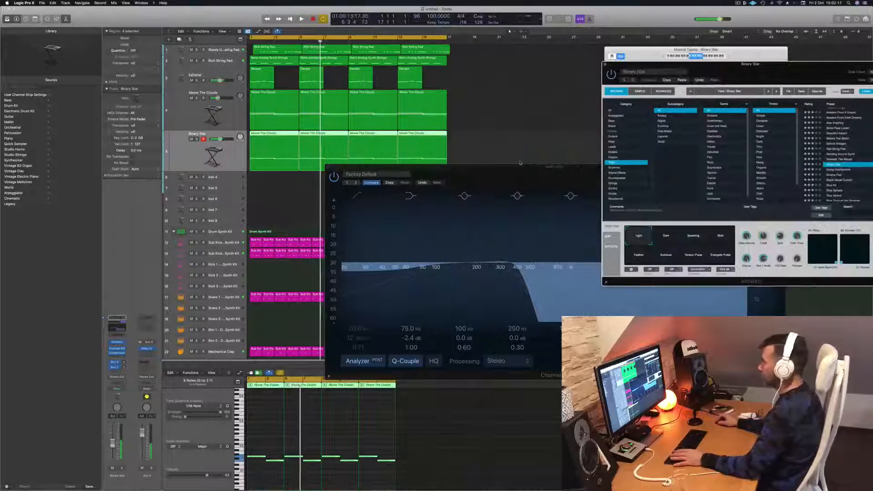
{"action": "left_click_drag", "start_coordinate": [486, 178], "coordinate": [605, 140]}
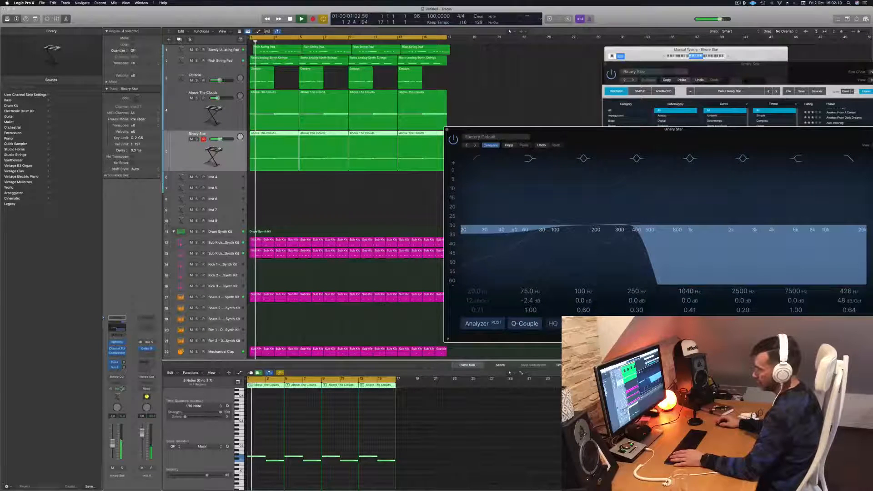
Step: Set Binary Star's automation mode to Touch, record a sweep of the EQ's high cut frequency during playback, and close the EQ
{"action": "left_click", "coordinate": [118, 389]}
{"action": "left_click", "coordinate": [118, 394]}
{"action": "left_click_drag", "start_coordinate": [608, 142], "coordinate": [433, 169]}
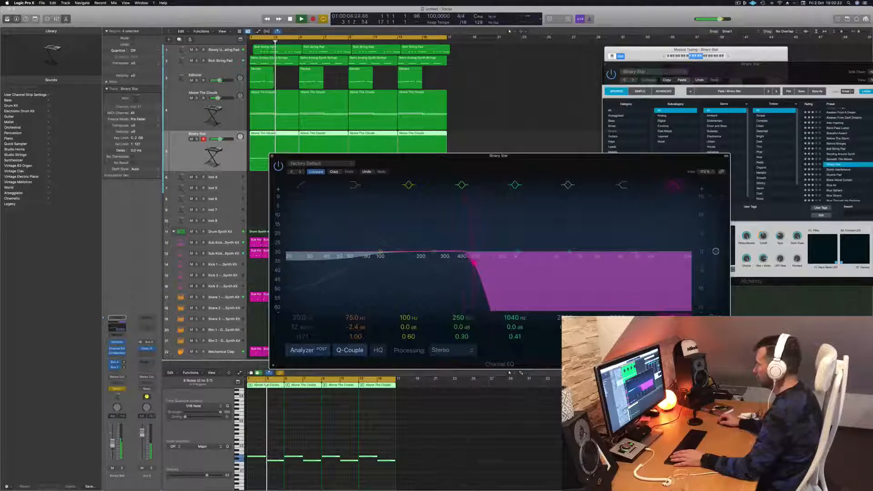
{"action": "left_click_drag", "start_coordinate": [488, 263], "coordinate": [448, 262]}
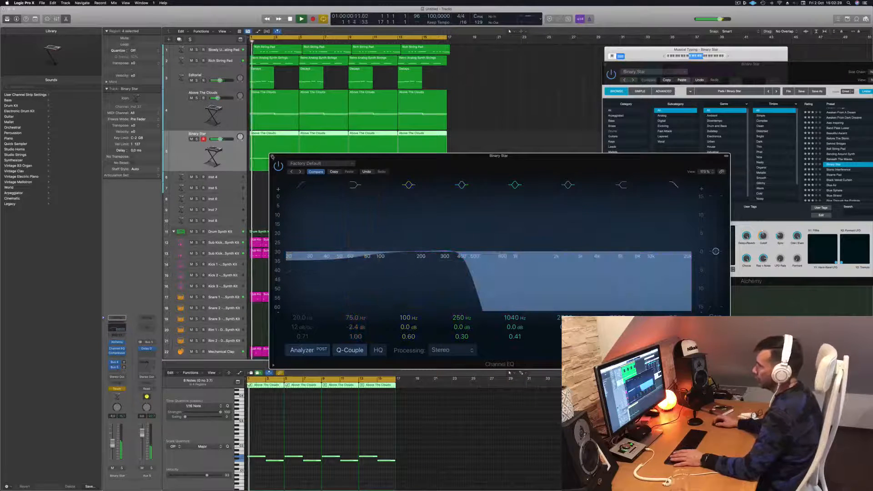
{"action": "left_click", "coordinate": [273, 157]}
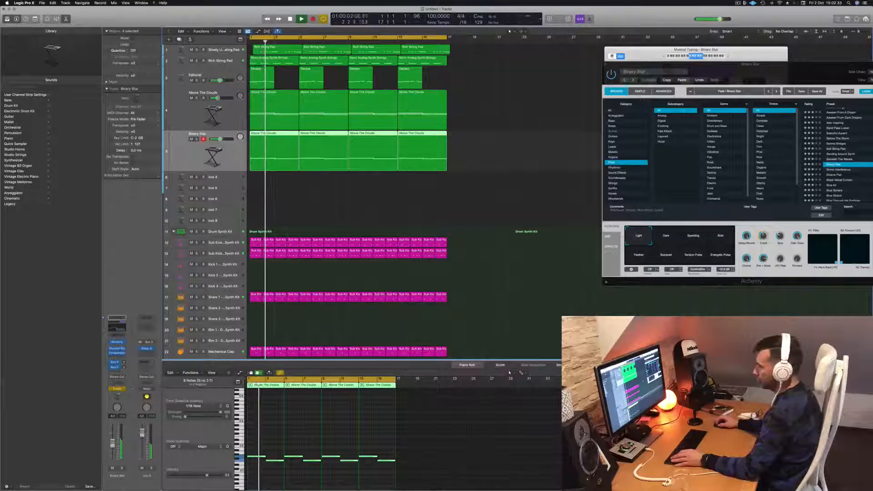
Step: Return Binary Star's automation mode to Read and restart the loop to hear the recorded sweep
{"action": "left_click", "coordinate": [121, 389]}
{"action": "left_click", "coordinate": [123, 385]}
{"action": "key", "text": "space"}
{"action": "key", "text": "space"}
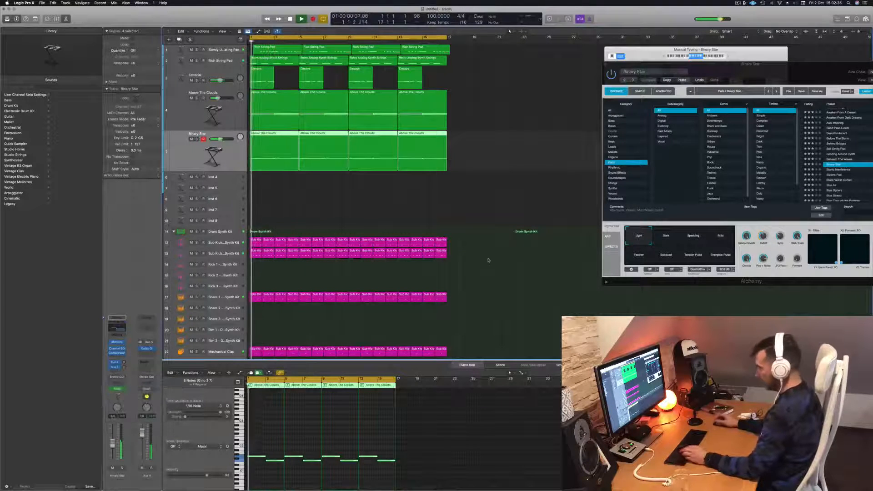
Step: Hide Musical Typing and display the Channel EQ High Cut Frequency automation curve on the Binary Star track
{"action": "key", "text": "super+k"}
{"action": "key", "text": "a"}
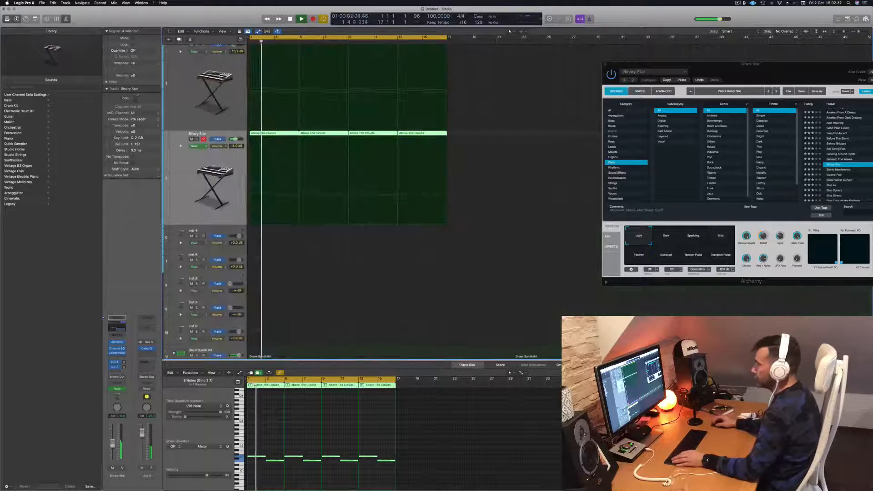
{"action": "left_click", "coordinate": [217, 146]}
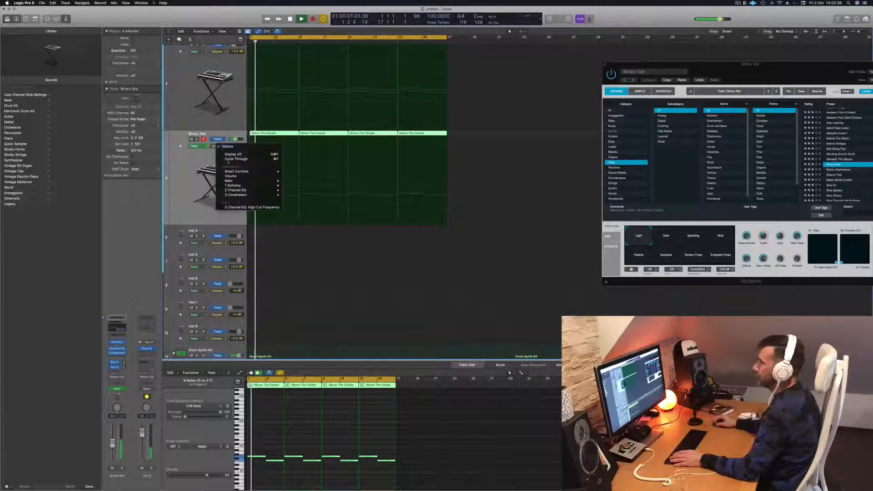
{"action": "left_click", "coordinate": [253, 207]}
{"action": "key", "text": "space"}
{"action": "key", "text": "space"}
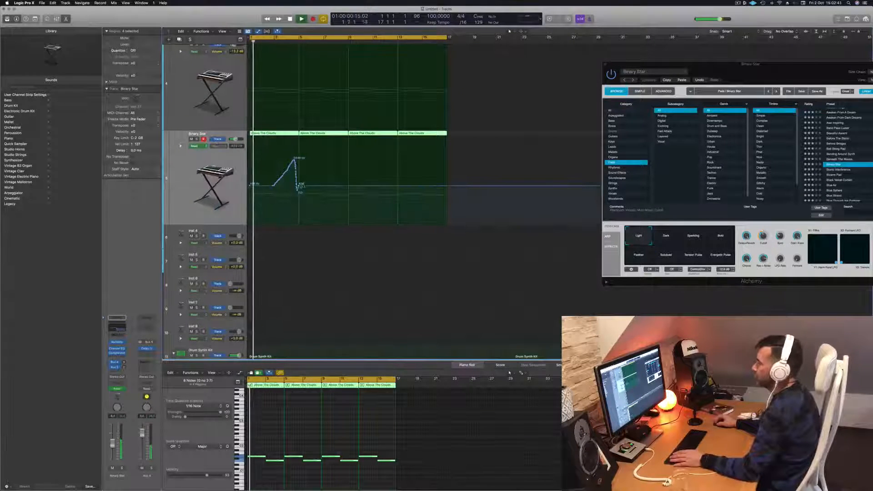
Step: Replace the recorded high cut automation with a straight rising ramp in the first region's second half, dropping back sharply at its end
{"action": "left_click_drag", "start_coordinate": [299, 186], "coordinate": [250, 186]}
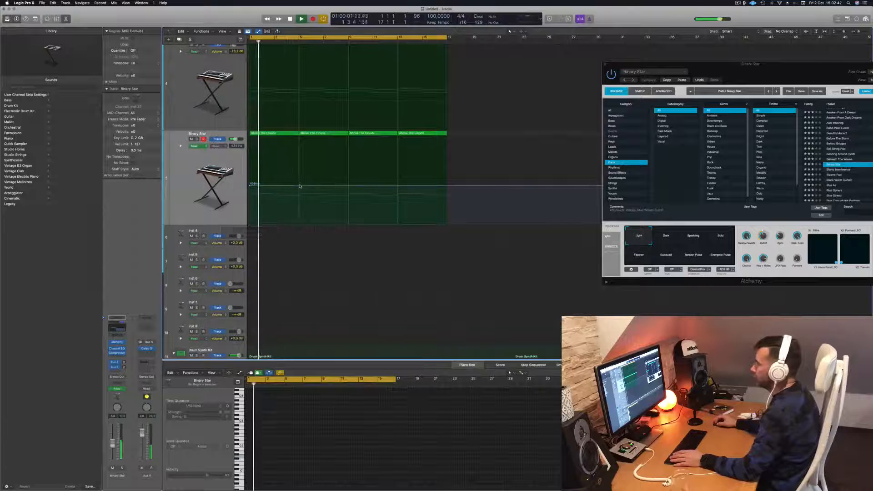
{"action": "left_click", "coordinate": [300, 186]}
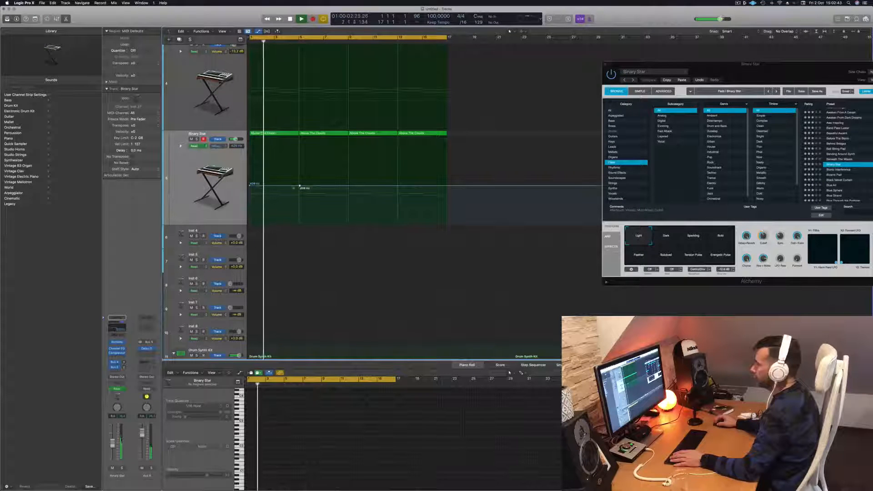
{"action": "key", "text": "space"}
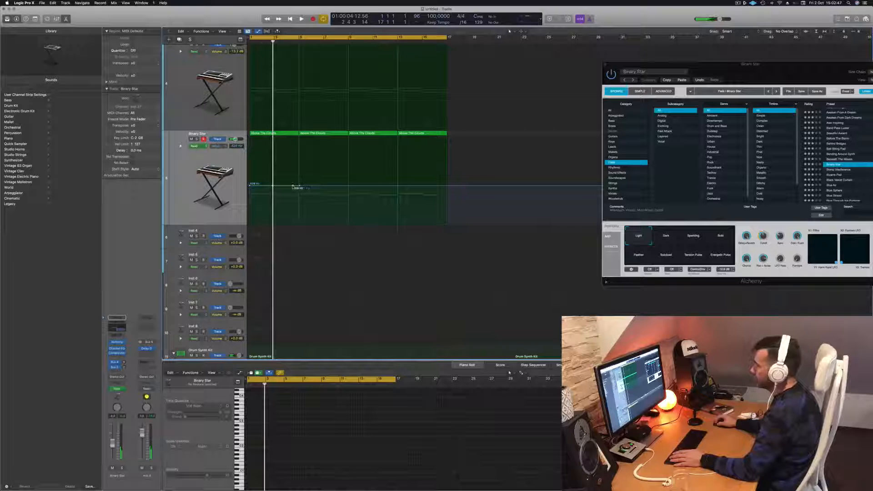
{"action": "left_click_drag", "start_coordinate": [294, 187], "coordinate": [295, 152]}
{"action": "key", "text": "space"}
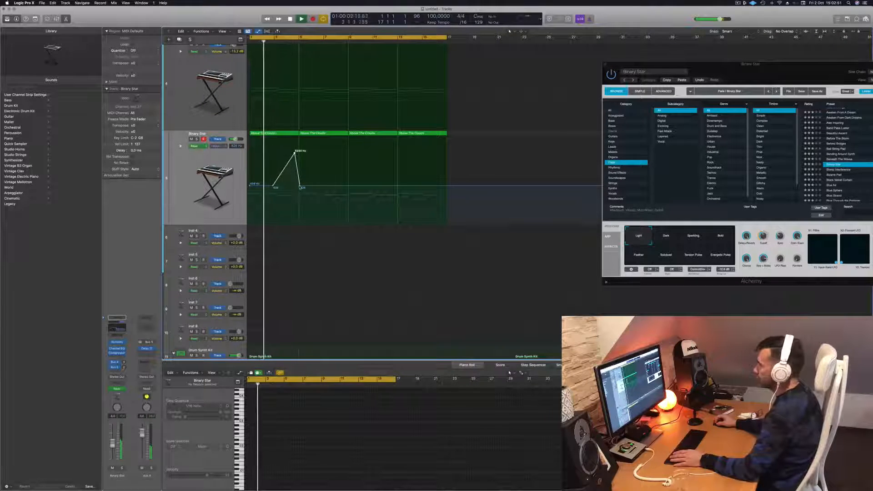
{"action": "left_click_drag", "start_coordinate": [299, 187], "coordinate": [298, 186]}
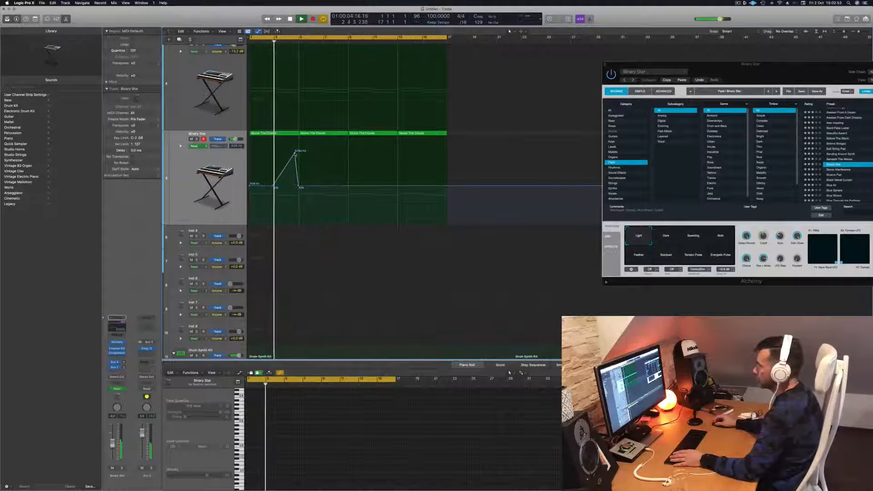
{"action": "left_click_drag", "start_coordinate": [295, 152], "coordinate": [295, 155]}
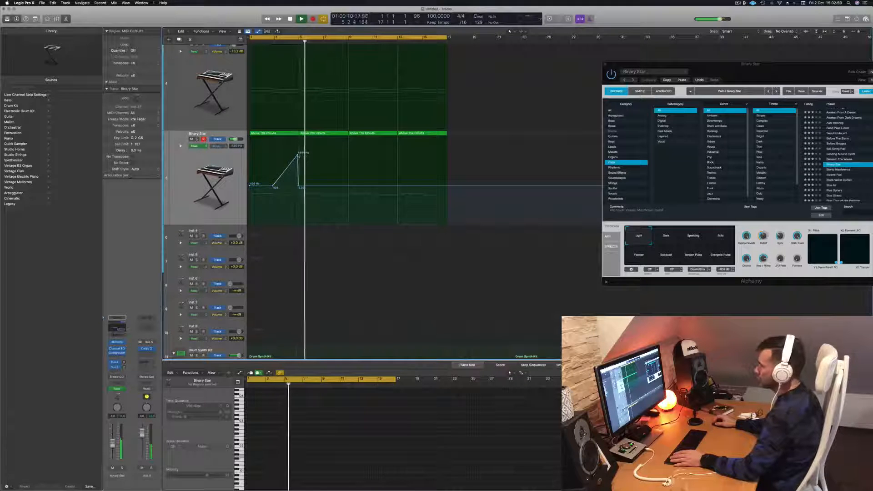
Step: Replace Binary Star's remaining three regions with copies of the automated first one, so the high cut ramp repeats in all four regions
{"action": "key", "text": "Return"}
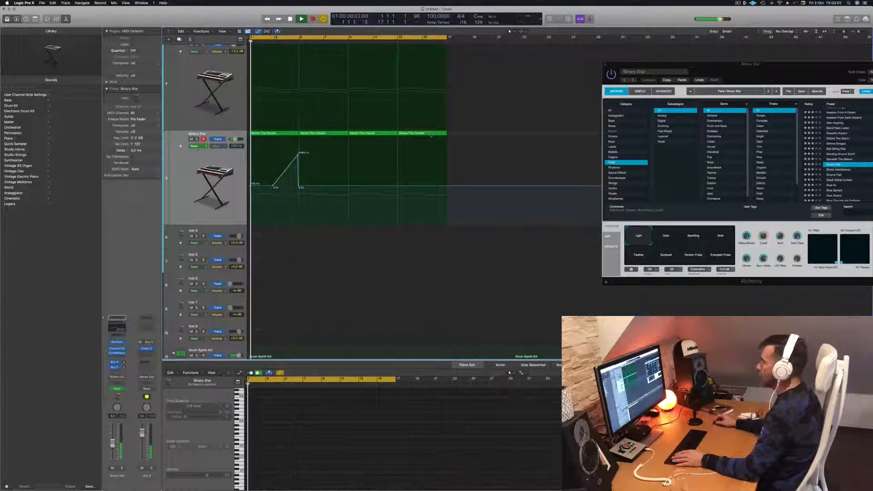
{"action": "left_click_drag", "start_coordinate": [454, 135], "coordinate": [379, 137]}
{"action": "key", "text": "Delete"}
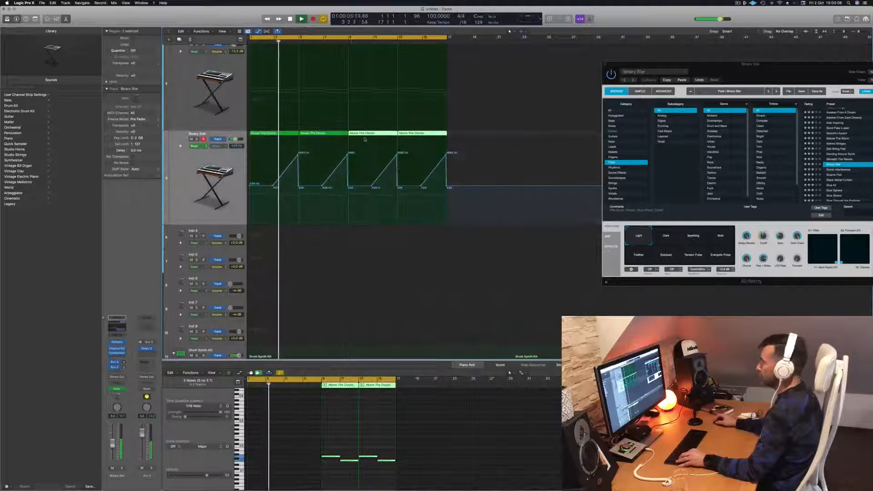
Step: Select all regions in the arrangement and repeat them once directly after the originals
{"action": "scroll", "coordinate": [360, 142], "scroll_direction": "down", "scroll_amount": 5}
{"action": "scroll", "coordinate": [345, 163], "scroll_direction": "down", "scroll_amount": 6}
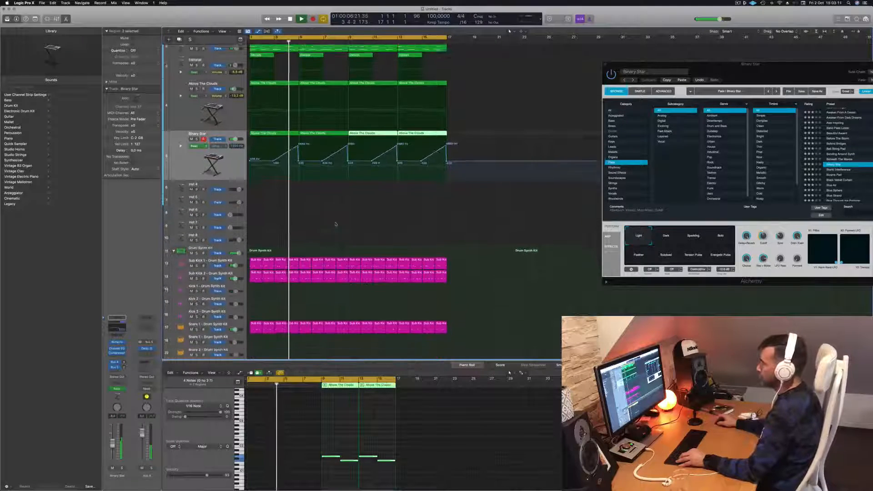
{"action": "key", "text": "super+a"}
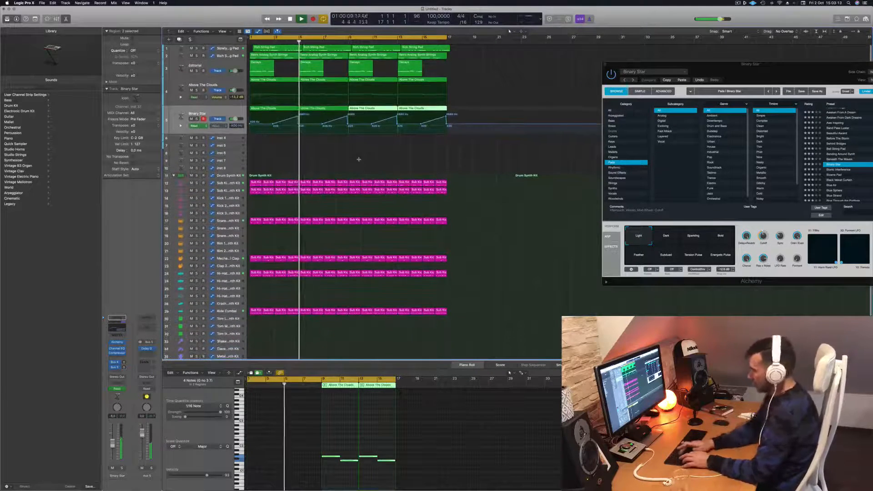
{"action": "key", "text": "super+r"}
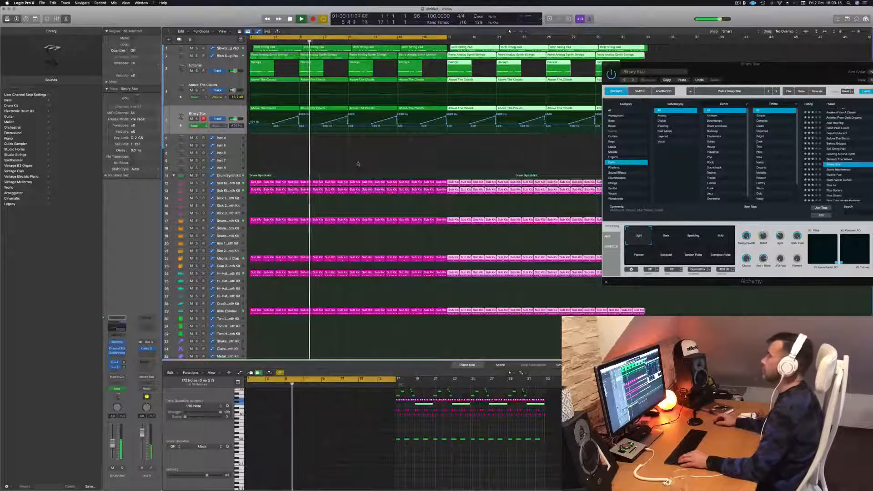
{"action": "scroll", "coordinate": [387, 145], "scroll_direction": "down", "scroll_amount": 5}
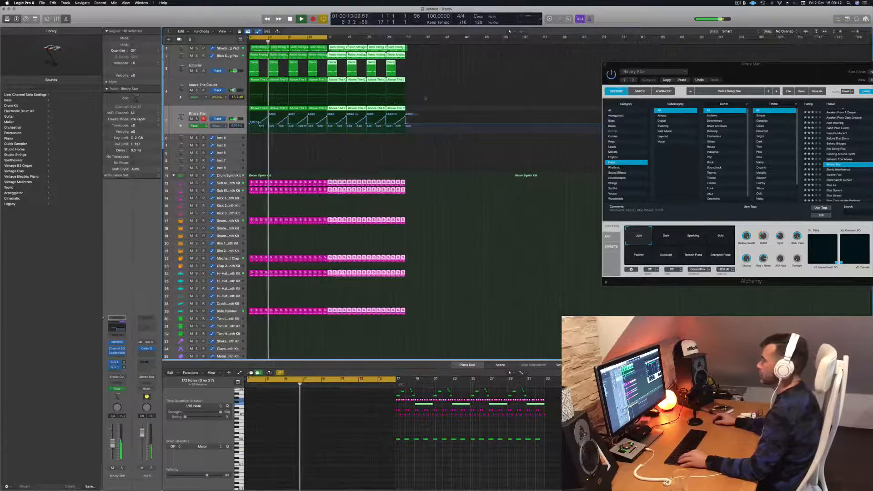
{"action": "key", "text": "super+Right"}
{"action": "key", "text": "super+Right"}
{"action": "key", "text": "super+Right"}
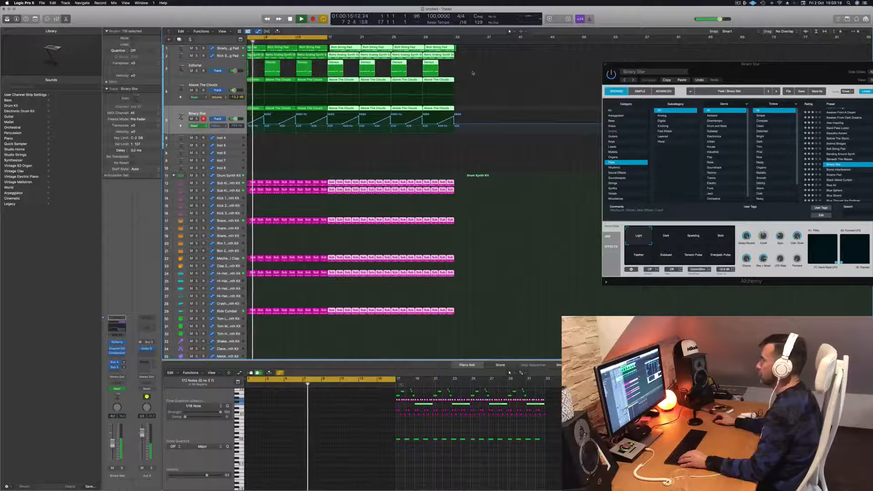
{"action": "scroll", "coordinate": [483, 72], "scroll_direction": "left", "scroll_amount": 3}
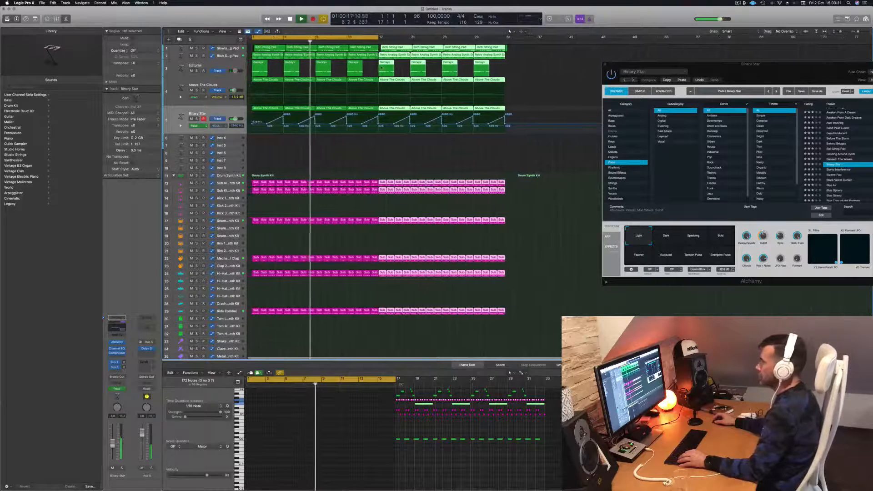
Step: Deselect the regions and save the project as "Episode 142 guys" in the Logic folder
{"action": "left_click", "coordinate": [293, 150]}
{"action": "key", "text": "super+s"}
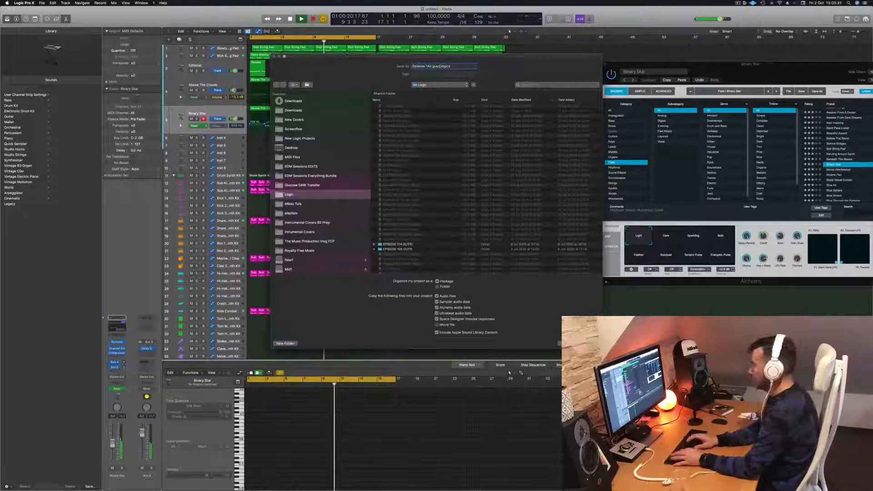
{"action": "key", "text": "Return"}
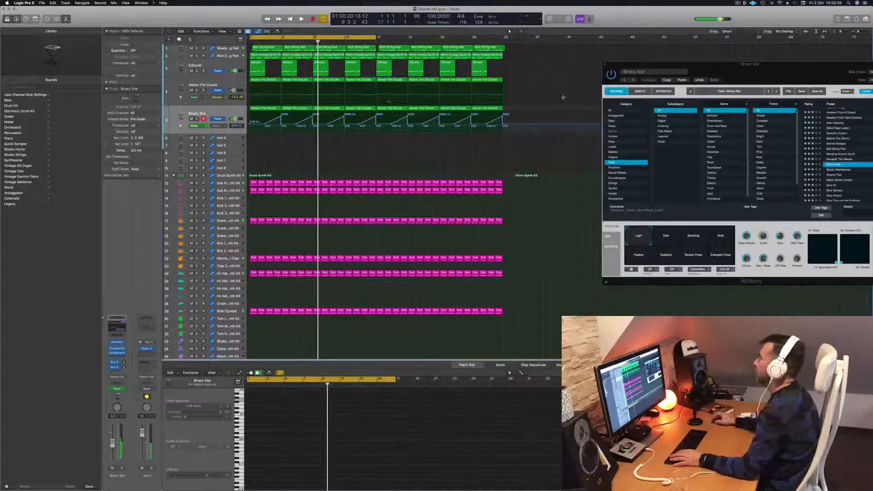
{"action": "left_click", "coordinate": [738, 4]}
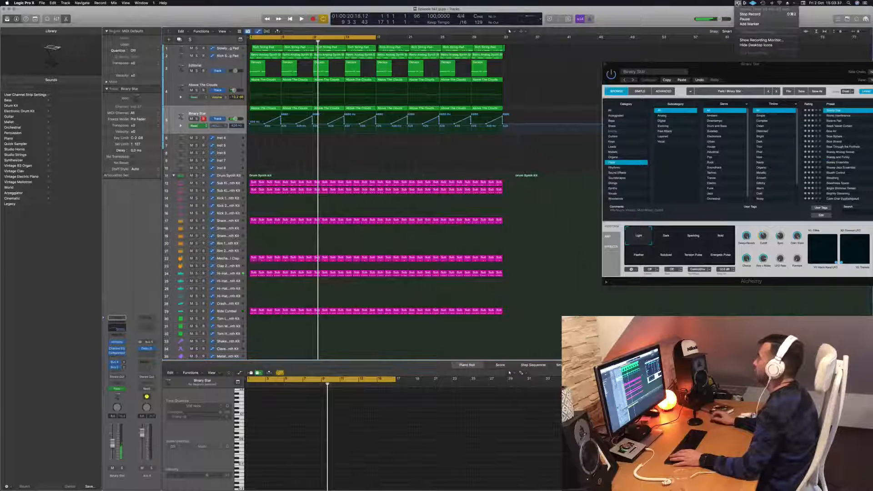
{"action": "left_click", "coordinate": [648, 21]}
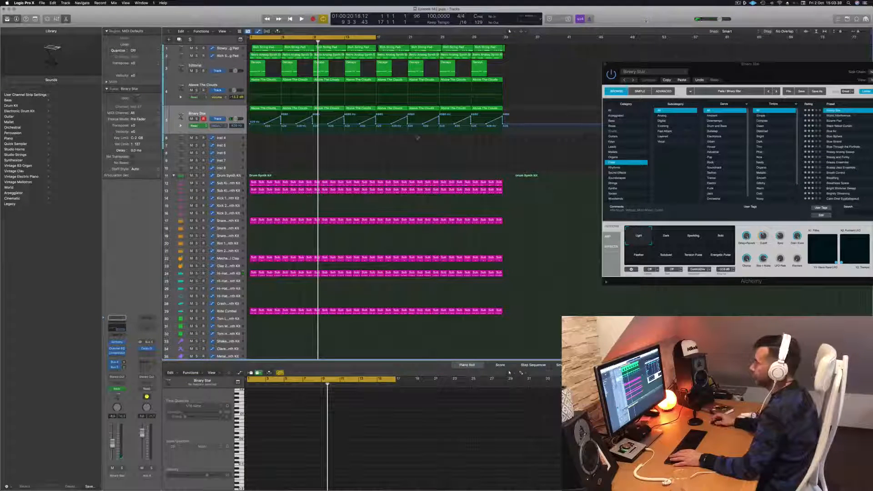
Step: Restart playback from the beginning and extend the cycle range to the end of the repeated regions
{"action": "key", "text": "Return"}
{"action": "key", "text": "space"}
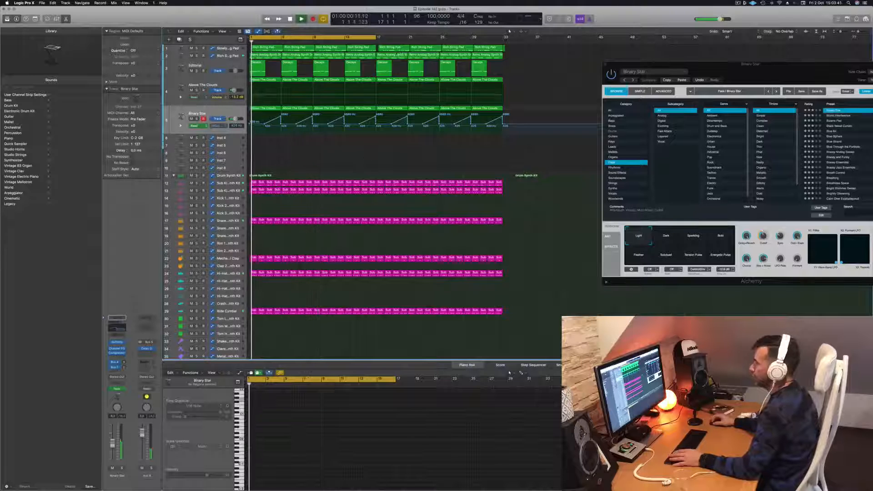
{"action": "left_click_drag", "start_coordinate": [375, 38], "coordinate": [505, 38]}
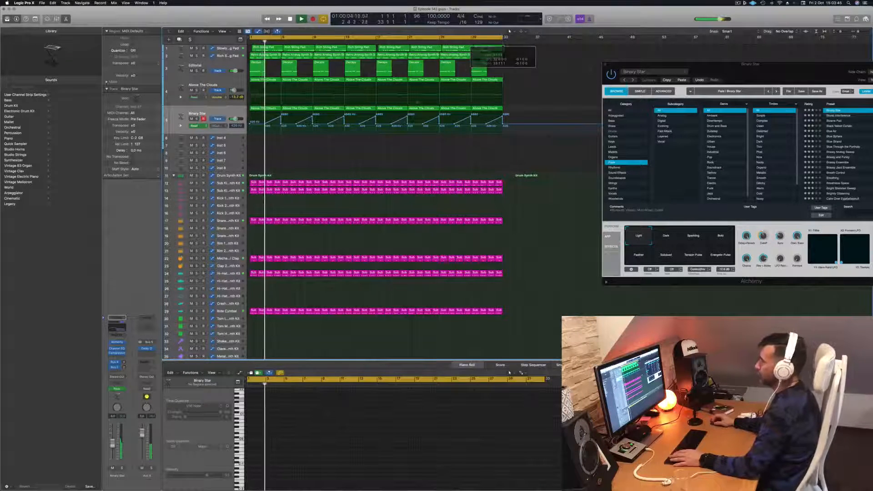
Step: Select and enlarge the Inst 4 track, and add sends to Bus 4 and Bus 5 on its channel strip
{"action": "left_click", "coordinate": [233, 139]}
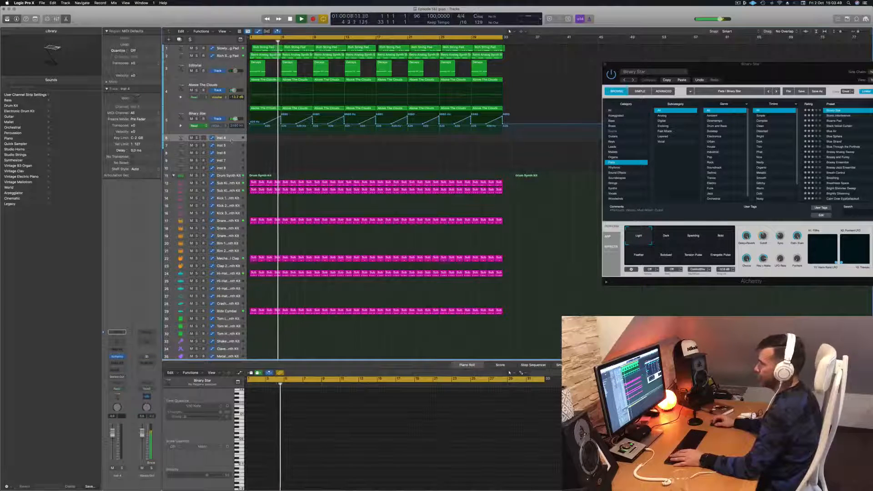
{"action": "left_click_drag", "start_coordinate": [232, 141], "coordinate": [229, 167]}
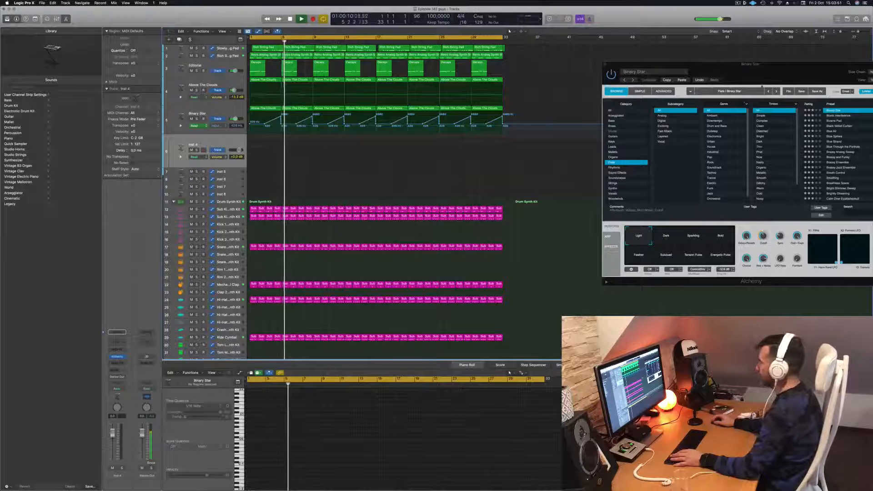
{"action": "left_click_drag", "start_coordinate": [773, 76], "coordinate": [582, 108]}
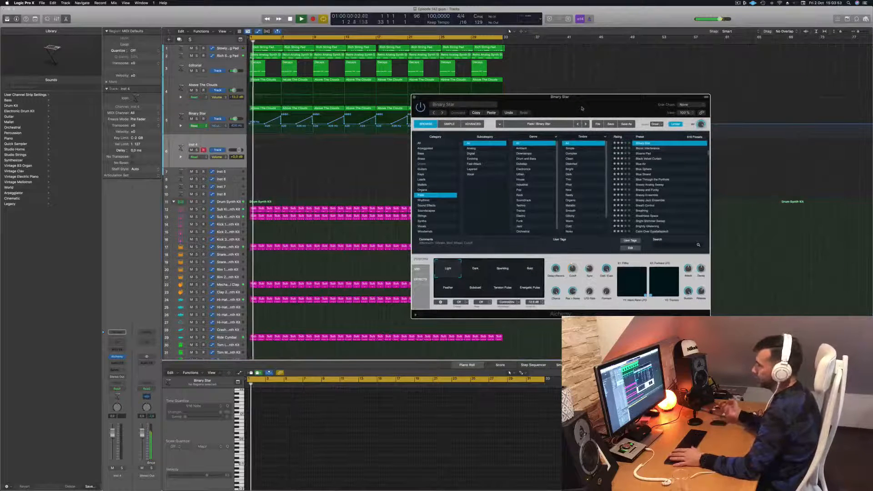
{"action": "left_click", "coordinate": [116, 370]}
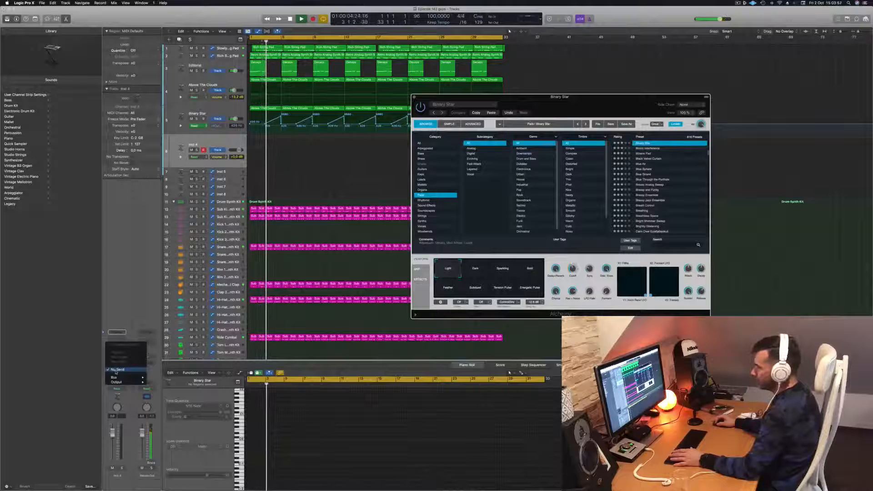
{"action": "mouse_move", "coordinate": [120, 379]}
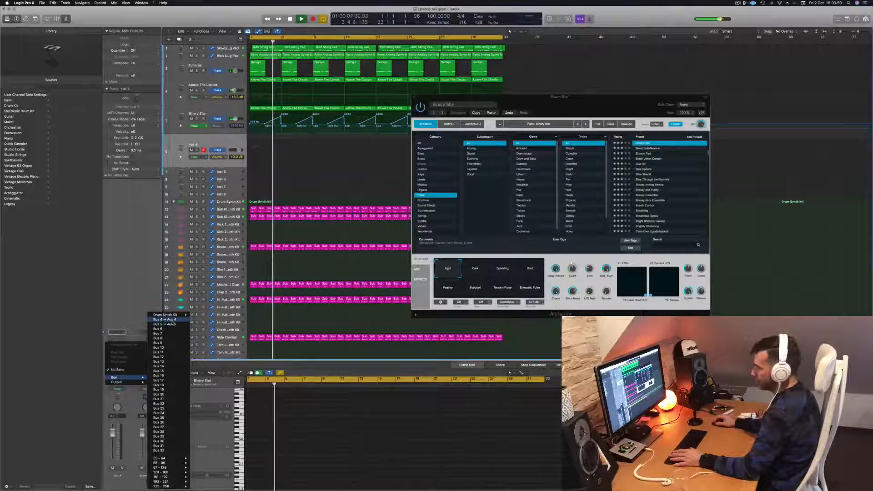
{"action": "left_click", "coordinate": [166, 320]}
{"action": "left_click", "coordinate": [115, 373]}
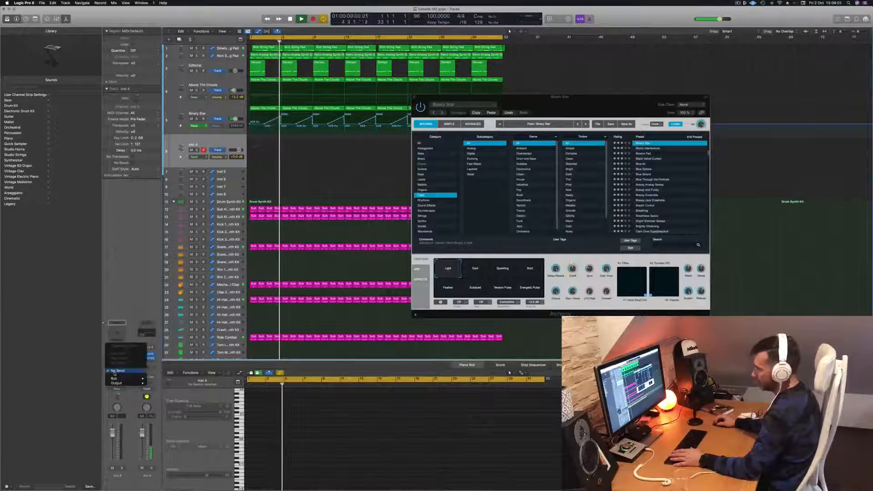
{"action": "mouse_move", "coordinate": [121, 378]}
{"action": "left_click", "coordinate": [176, 324]}
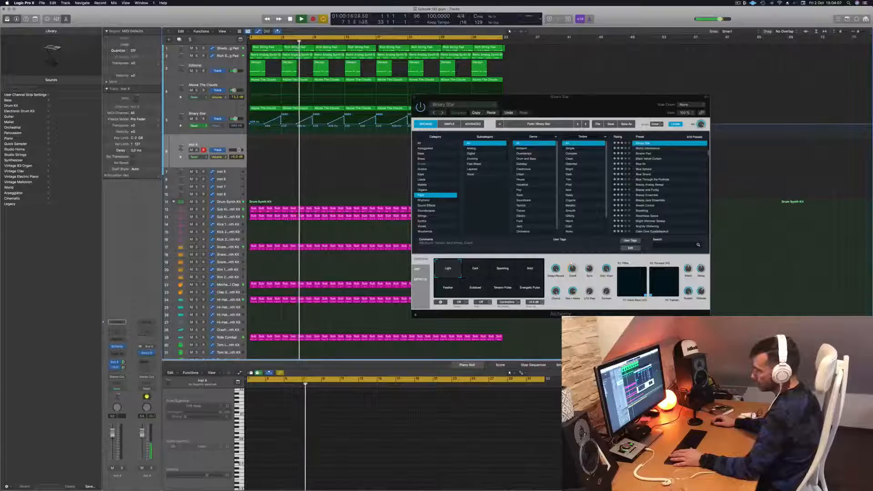
Step: Open Inst 4's Alchemy, load the Autoharp-Binaural preset from the Guitars category, and lower the track volume to about -4.7 dB
{"action": "left_click_drag", "start_coordinate": [612, 99], "coordinate": [670, 101]}
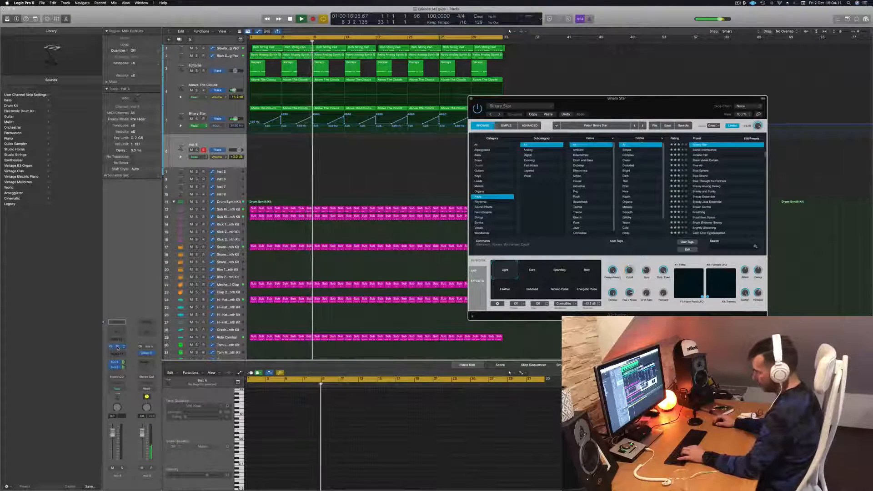
{"action": "left_click", "coordinate": [117, 347]}
{"action": "left_click", "coordinate": [118, 348]}
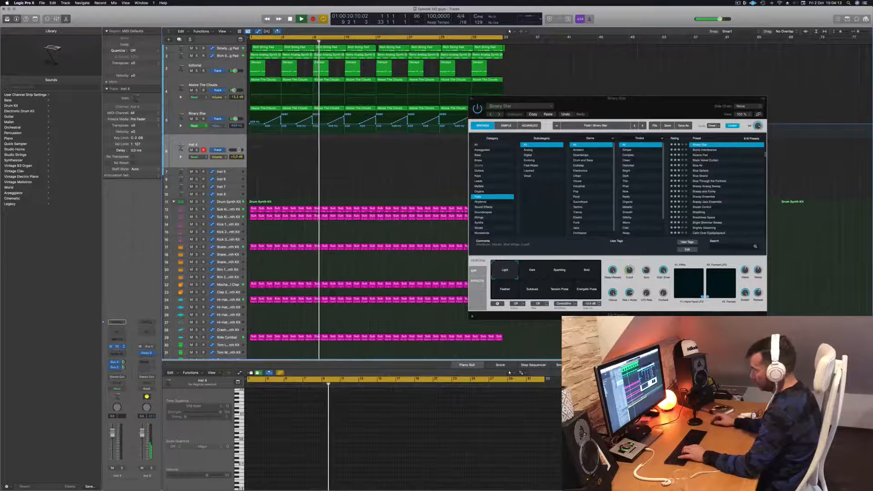
{"action": "left_click", "coordinate": [118, 347]}
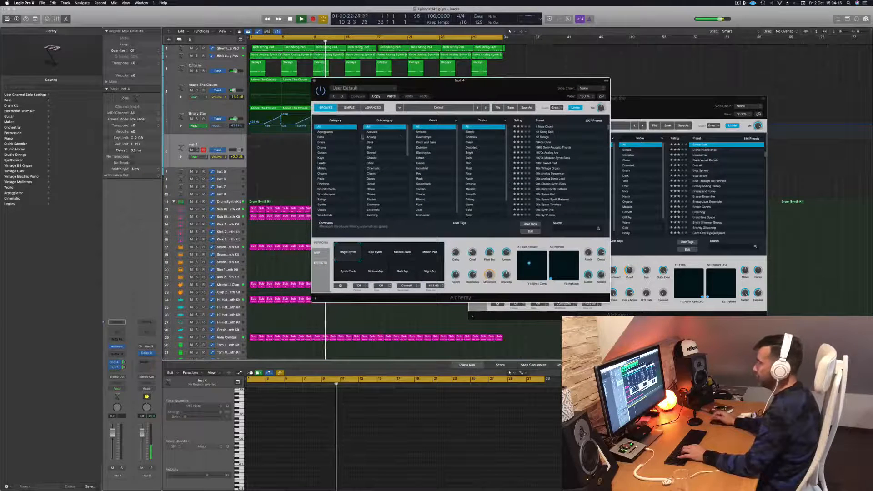
{"action": "left_click", "coordinate": [327, 153]}
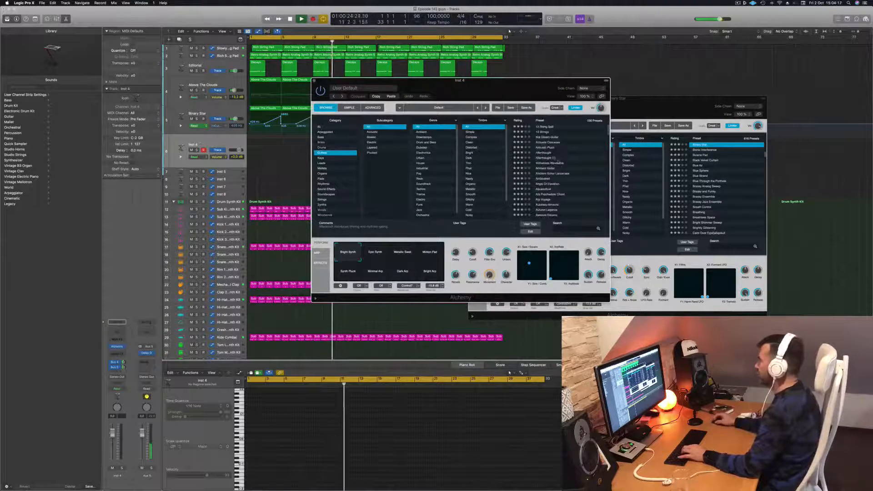
{"action": "scroll", "coordinate": [551, 165], "scroll_direction": "down", "scroll_amount": 3}
{"action": "left_click", "coordinate": [548, 162]}
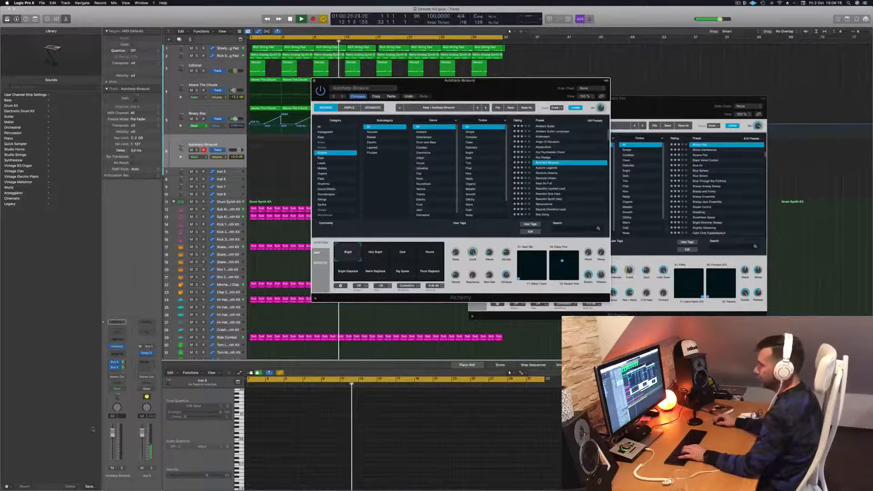
{"action": "left_click", "coordinate": [126, 439]}
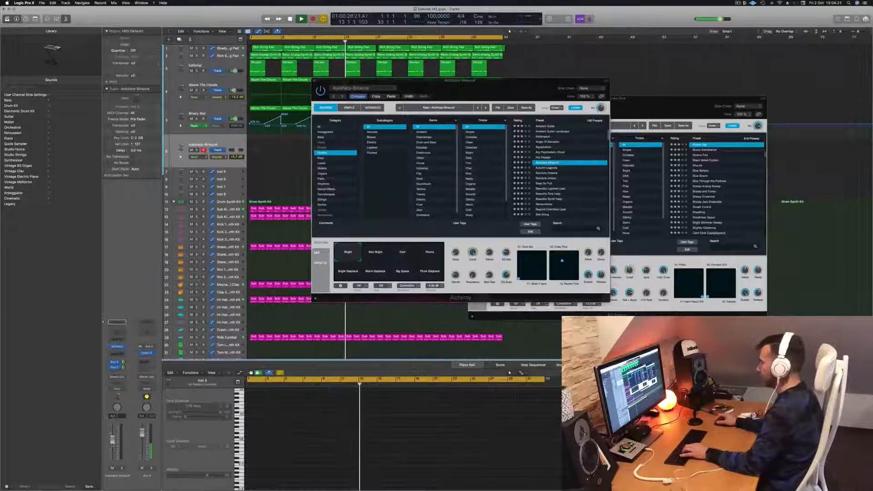
Step: Open Musical Typing, position it beside the Alchemy window, and play notes to audition the autoharp over the loop
{"action": "key", "text": "g"}
{"action": "key", "text": "g"}
{"action": "key", "text": "h"}
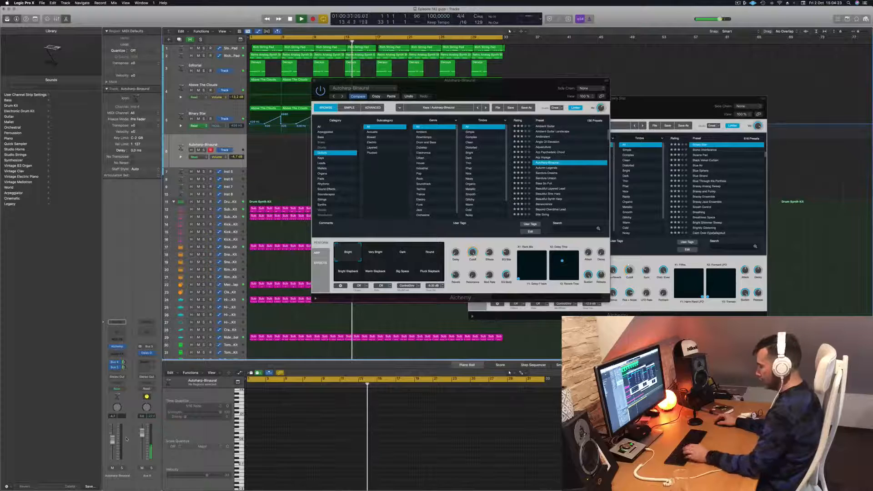
{"action": "key", "text": "super+k"}
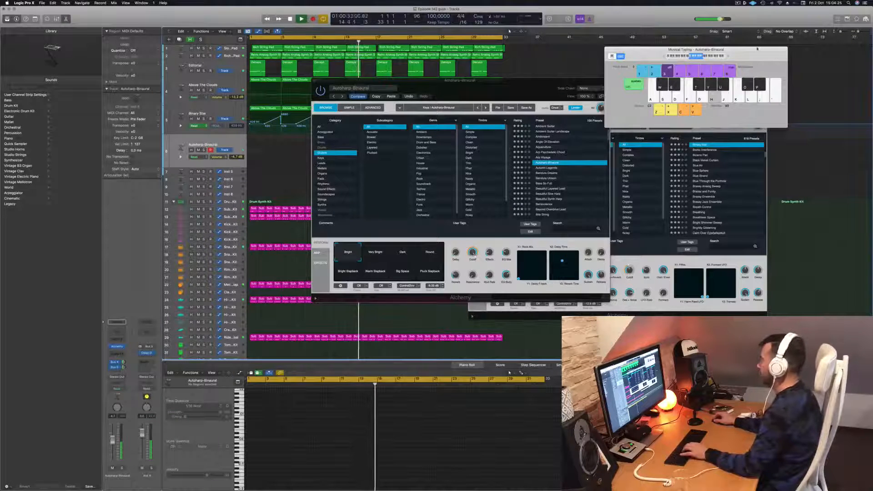
{"action": "left_click_drag", "start_coordinate": [757, 49], "coordinate": [740, 82]}
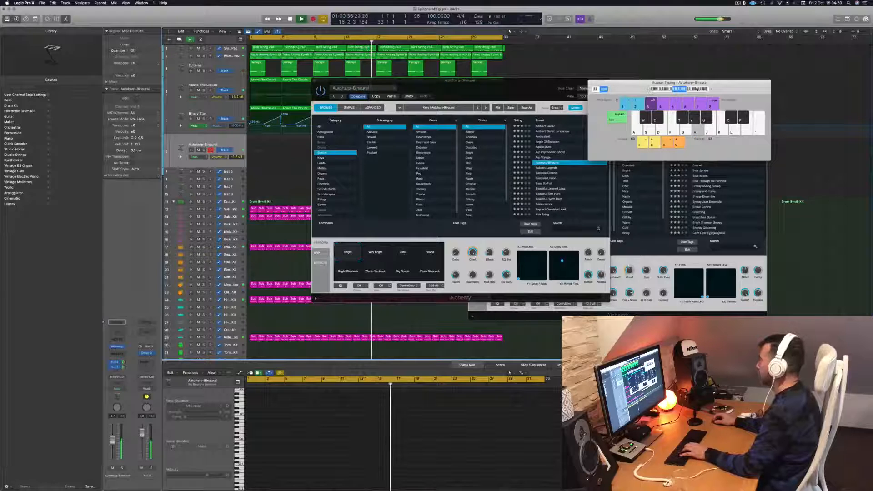
{"action": "left_click_drag", "start_coordinate": [606, 86], "coordinate": [623, 94]}
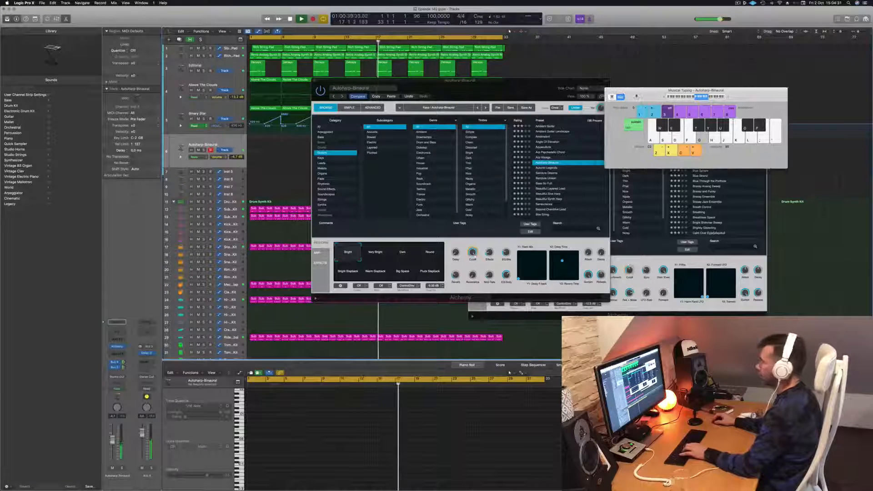
{"action": "key", "text": "h"}
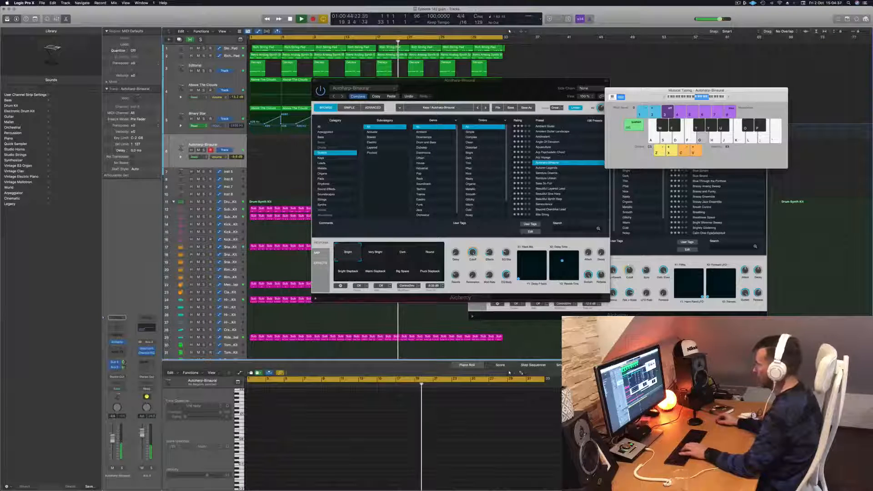
{"action": "left_click_drag", "start_coordinate": [664, 97], "coordinate": [655, 92]}
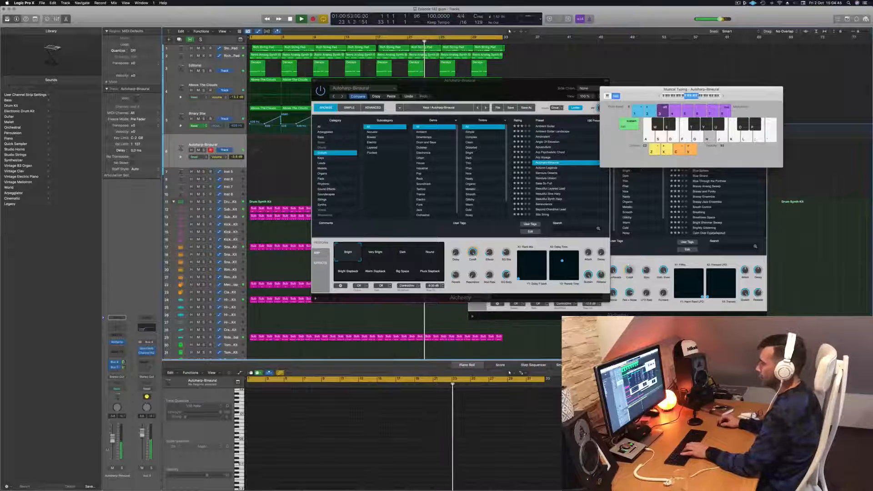
Step: Audition the Round, Dark and Very Bright variations of Autoharp-Binaural by playing notes over the loop
{"action": "left_click", "coordinate": [430, 256]}
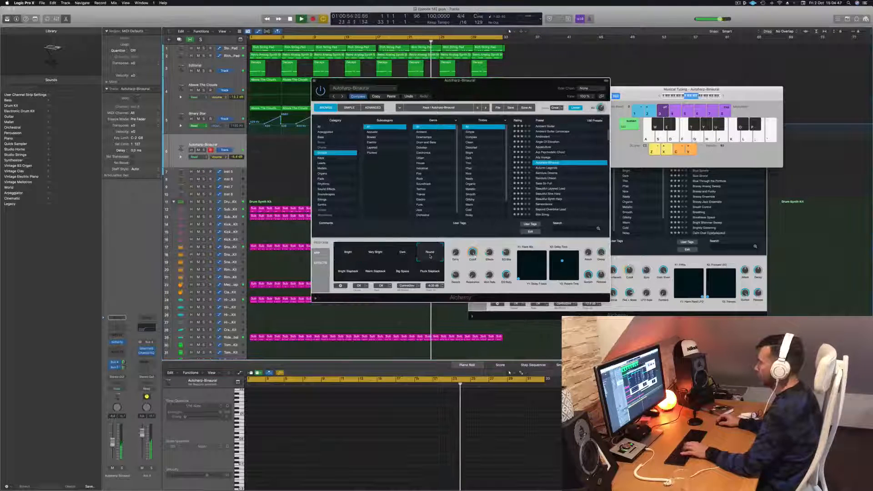
{"action": "left_click", "coordinate": [407, 257]}
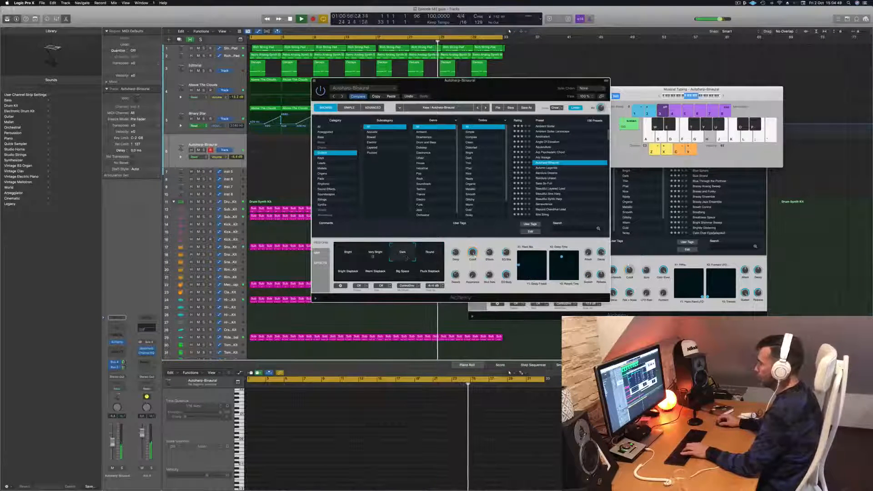
{"action": "left_click", "coordinate": [373, 257]}
{"action": "left_click", "coordinate": [405, 257]}
{"action": "key", "text": "j"}
{"action": "key", "text": "g"}
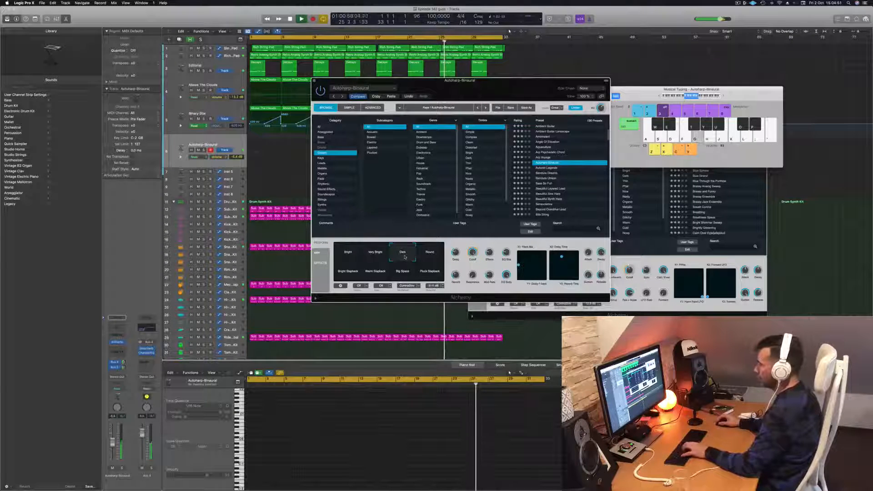
{"action": "key", "text": "d"}
{"action": "key", "text": "d"}
{"action": "key", "text": "s"}
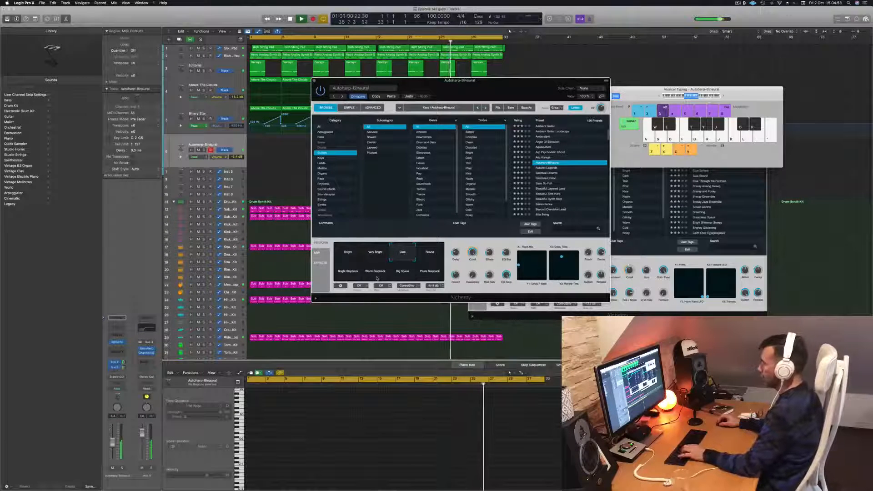
Step: Compare the autoharp's Slapback and Big Space variations, raise the track volume to about -3.5 dB, and return to Bright Slapback
{"action": "left_click", "coordinate": [377, 277]}
{"action": "key", "text": "f"}
{"action": "key", "text": "g"}
{"action": "left_click", "coordinate": [352, 276]}
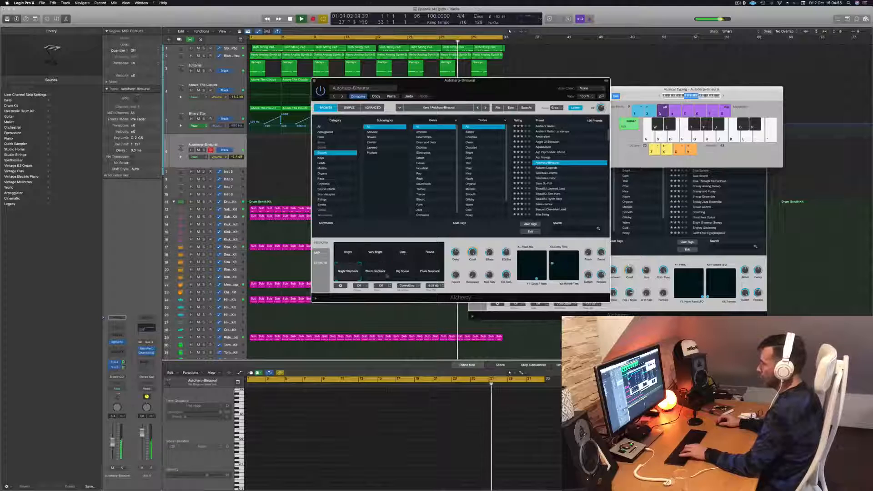
{"action": "left_click", "coordinate": [402, 273]}
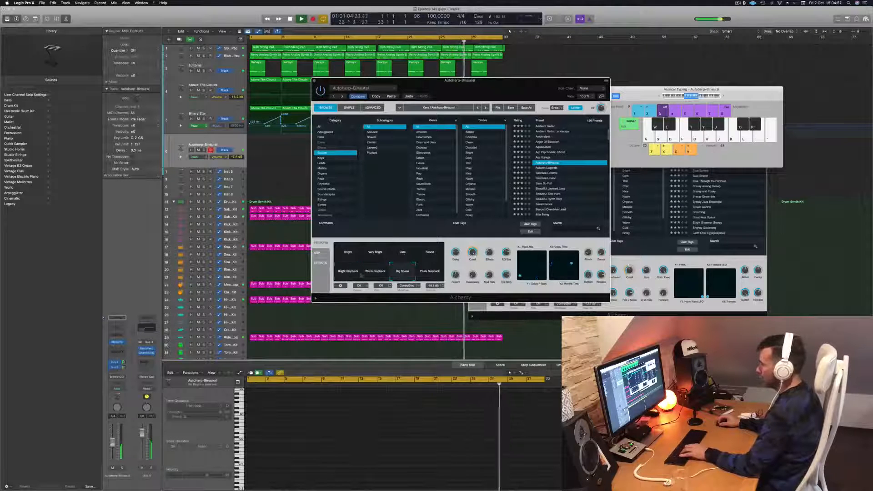
{"action": "left_click", "coordinate": [354, 273]}
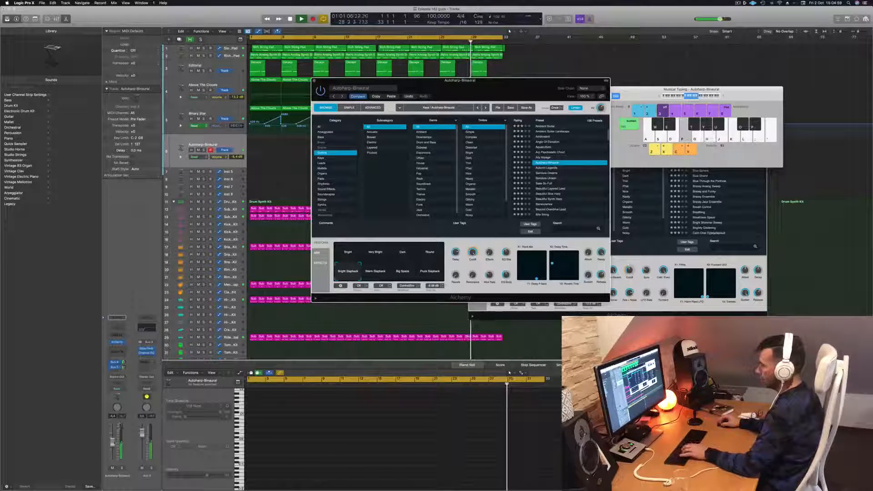
{"action": "left_click_drag", "start_coordinate": [114, 441], "coordinate": [114, 436]}
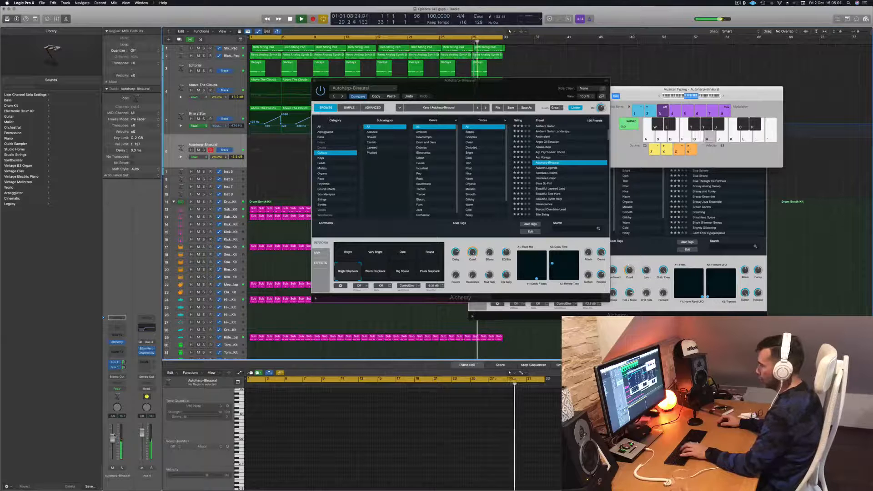
{"action": "left_click", "coordinate": [434, 274]}
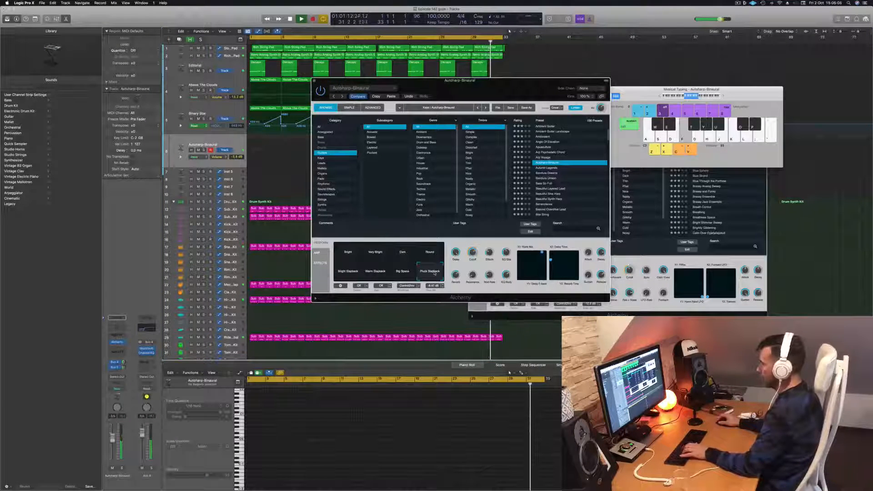
{"action": "left_click", "coordinate": [349, 272]}
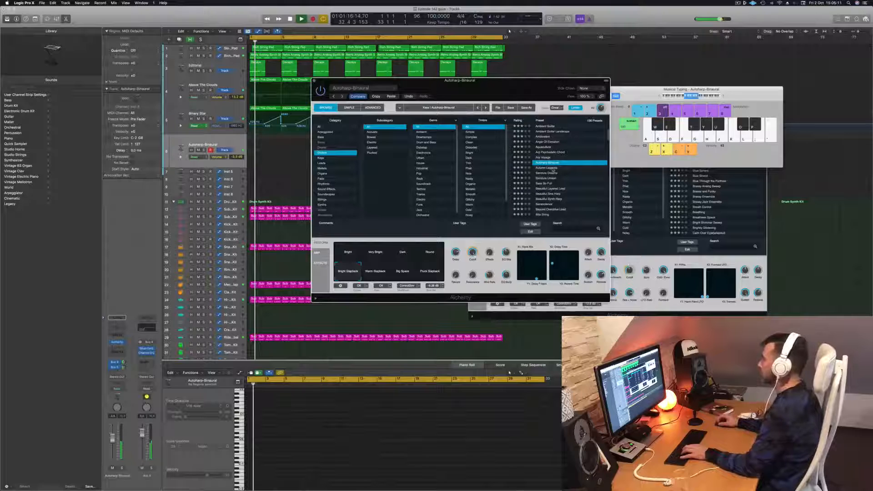
Step: Load the Bandura Dreams preset in Alchemy and audition its Dark Delay, Dark Pitch Wavering and metal staccato delay variations
{"action": "key", "text": "Down"}
{"action": "key", "text": "Down"}
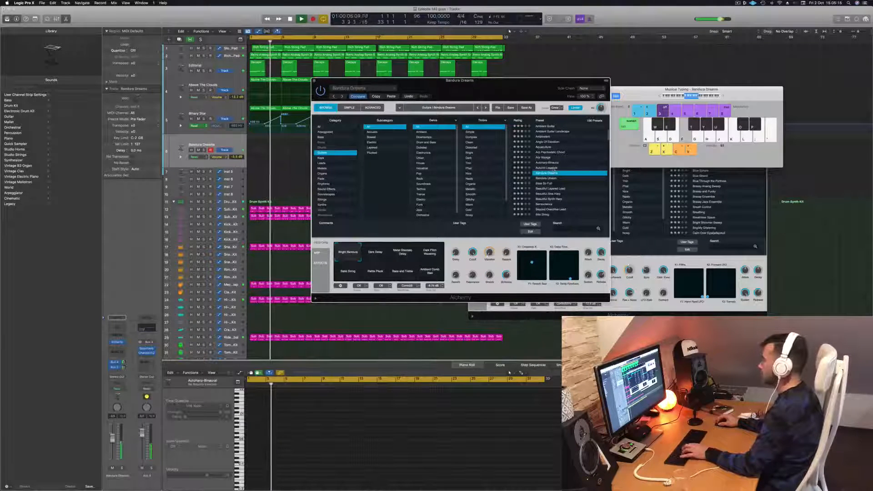
{"action": "left_click", "coordinate": [403, 254]}
{"action": "key", "text": "g"}
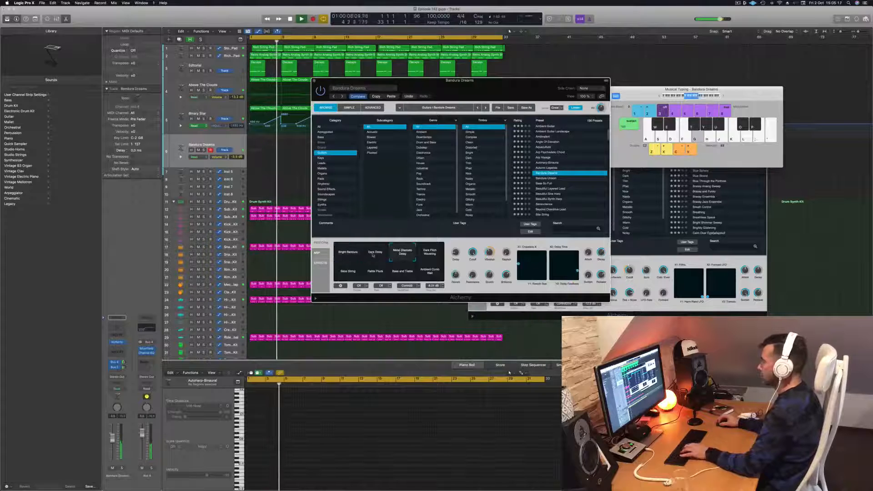
{"action": "left_click", "coordinate": [373, 255]}
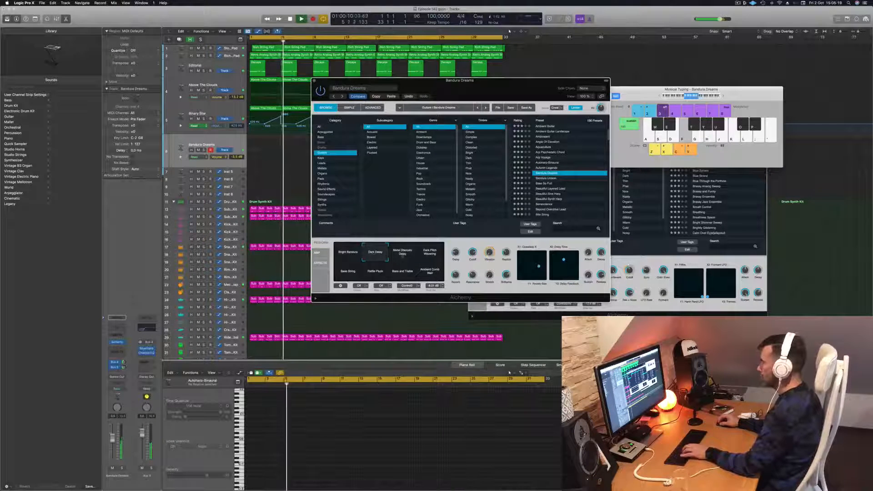
{"action": "left_click", "coordinate": [429, 252]}
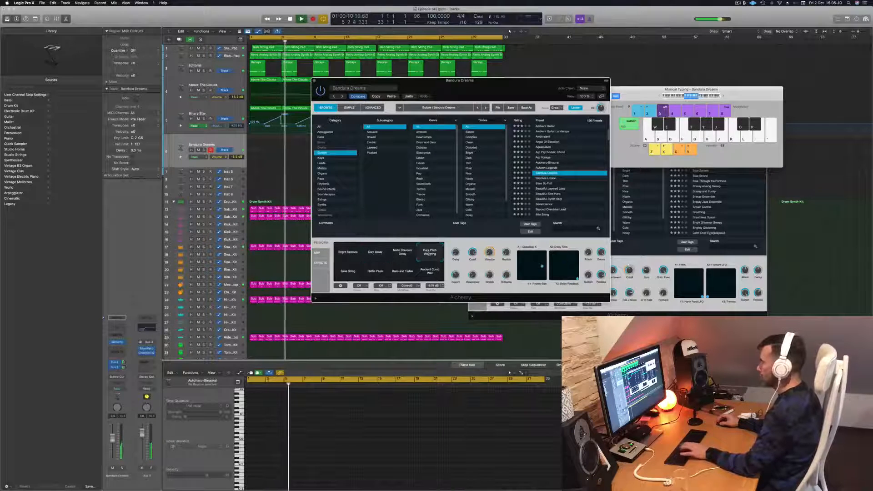
{"action": "left_click", "coordinate": [401, 253]}
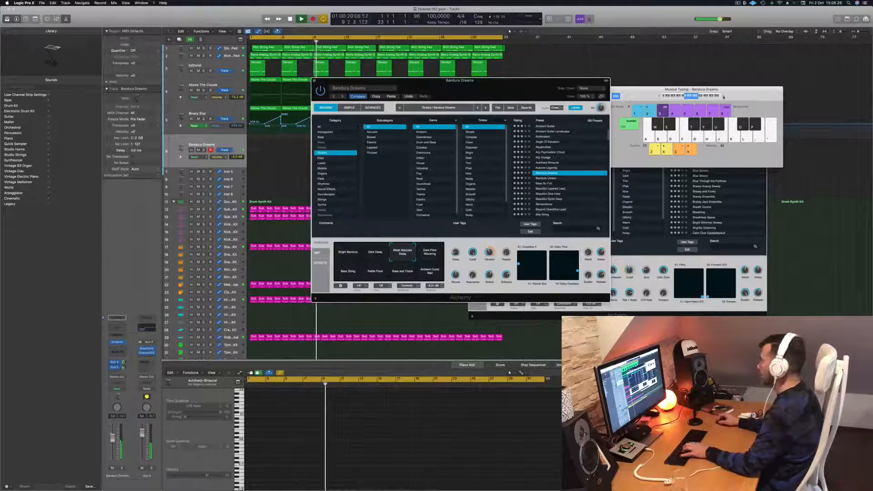
Step: Move the Musical Typing window clear of Alchemy, compare Bandura Dreams' lower row of variations, and choose the pluck variation
{"action": "left_click_drag", "start_coordinate": [726, 94], "coordinate": [764, 80]}
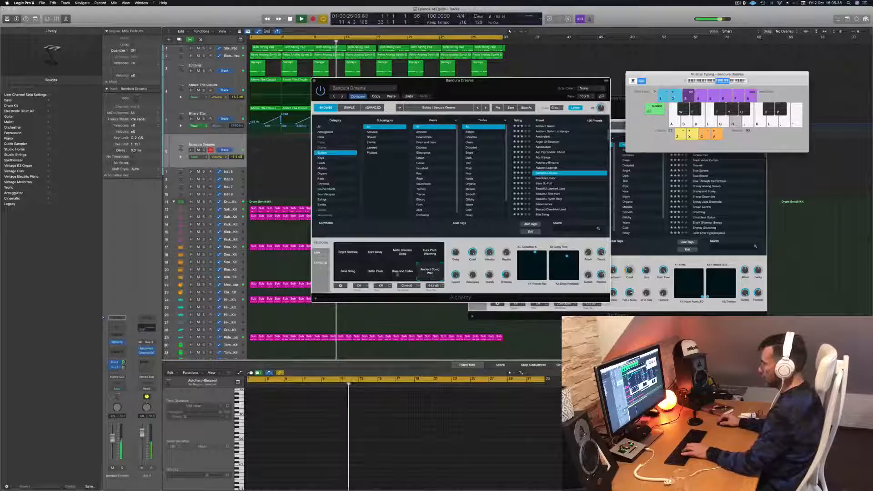
{"action": "left_click", "coordinate": [401, 273]}
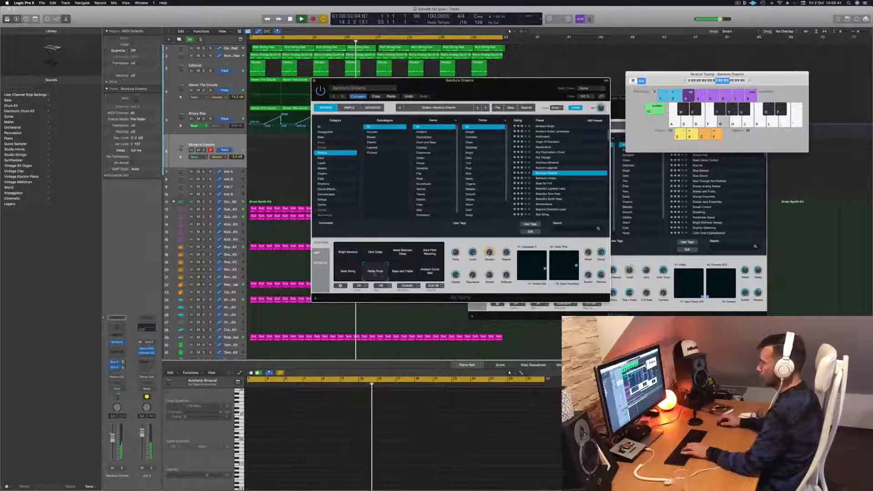
{"action": "left_click", "coordinate": [346, 273]}
{"action": "left_click", "coordinate": [375, 274]}
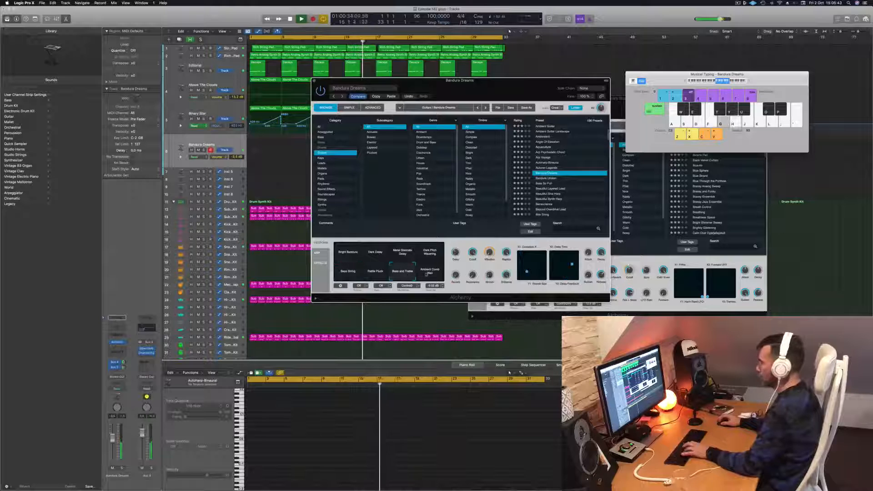
{"action": "left_click", "coordinate": [403, 274]}
{"action": "left_click", "coordinate": [375, 272]}
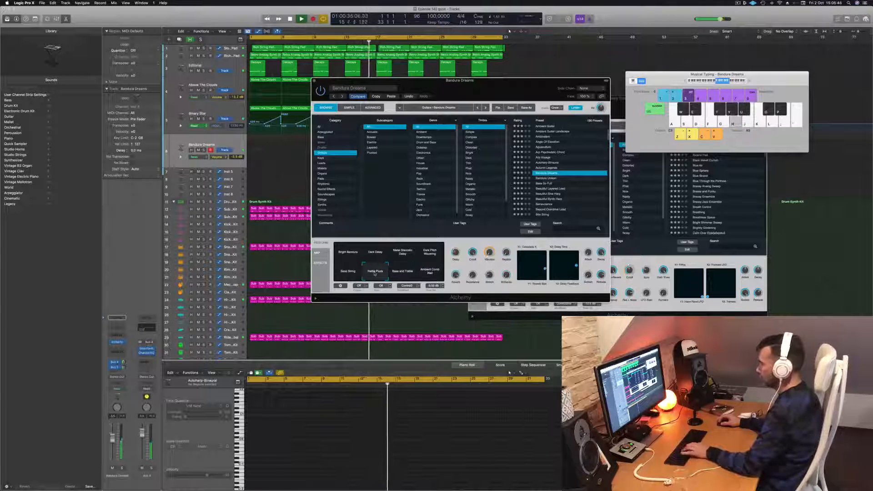
Step: Play notes with the bandura pluck over the loop, trying a higher octave range and returning to the lower one
{"action": "key", "text": "semicolon"}
{"action": "key", "text": "l"}
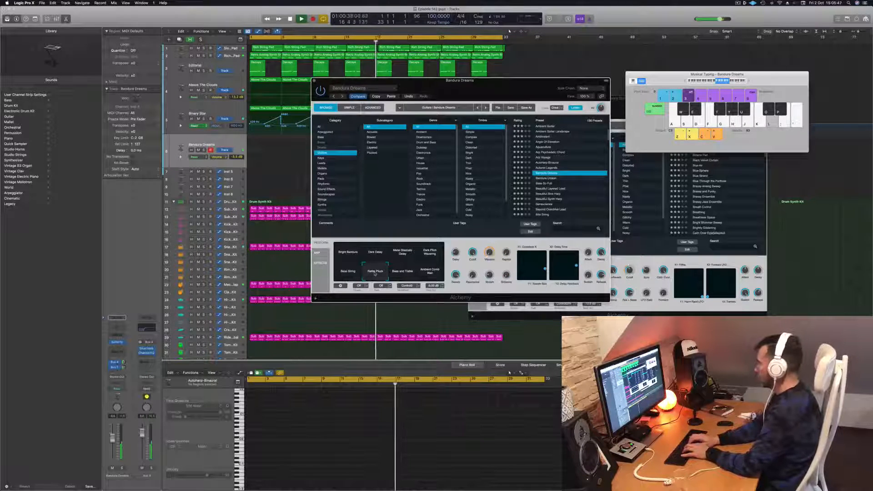
{"action": "key", "text": "j"}
{"action": "key", "text": "g"}
{"action": "key", "text": "h"}
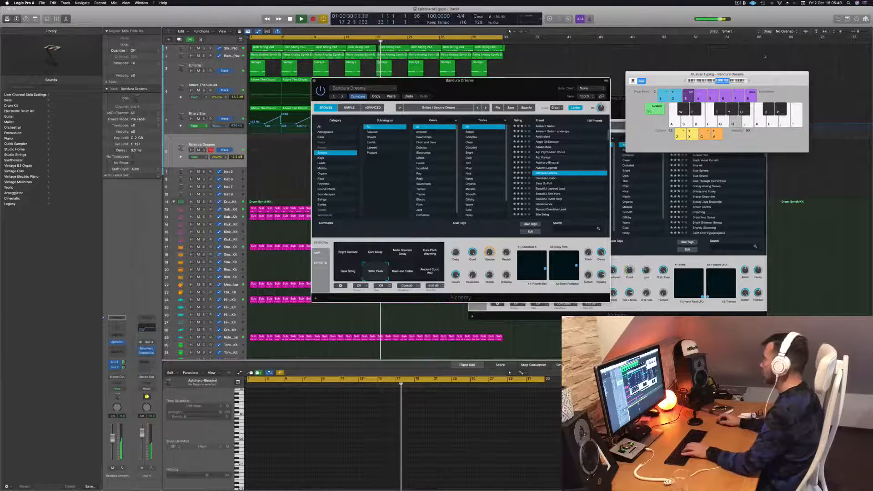
{"action": "left_click", "coordinate": [750, 81]}
{"action": "key", "text": "h"}
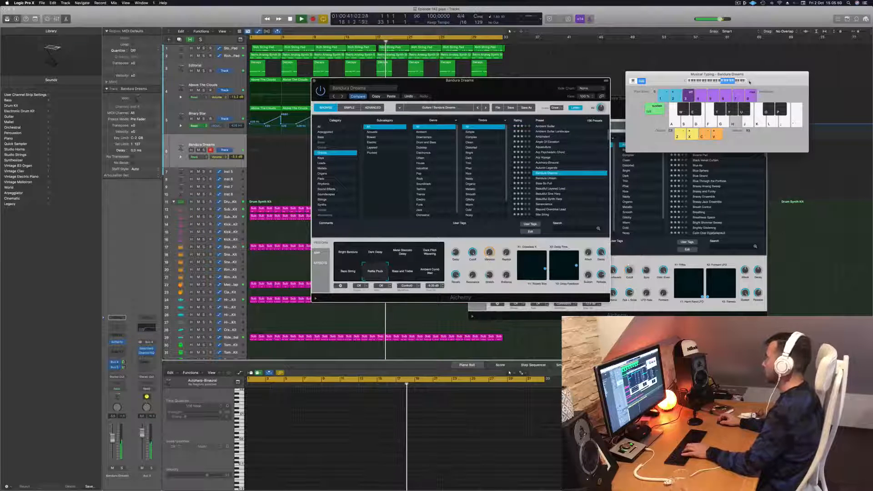
{"action": "left_click", "coordinate": [686, 82]}
{"action": "key", "text": "semicolon"}
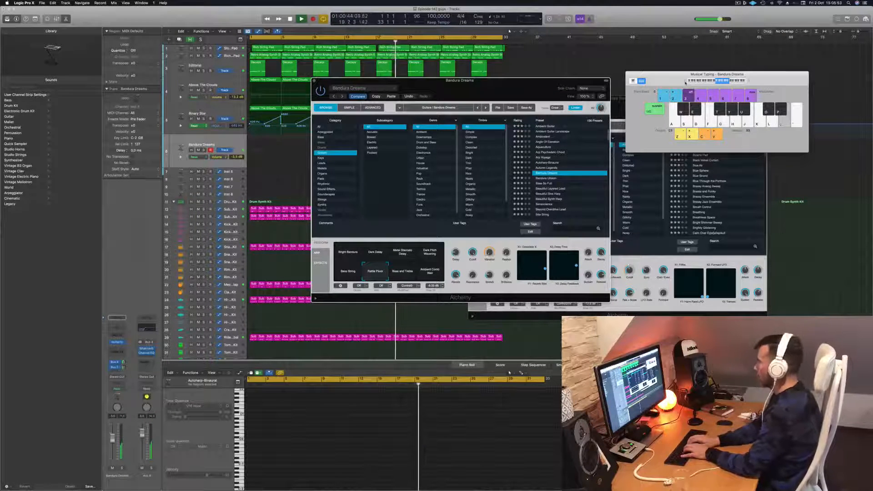
{"action": "key", "text": "l"}
{"action": "key", "text": "k"}
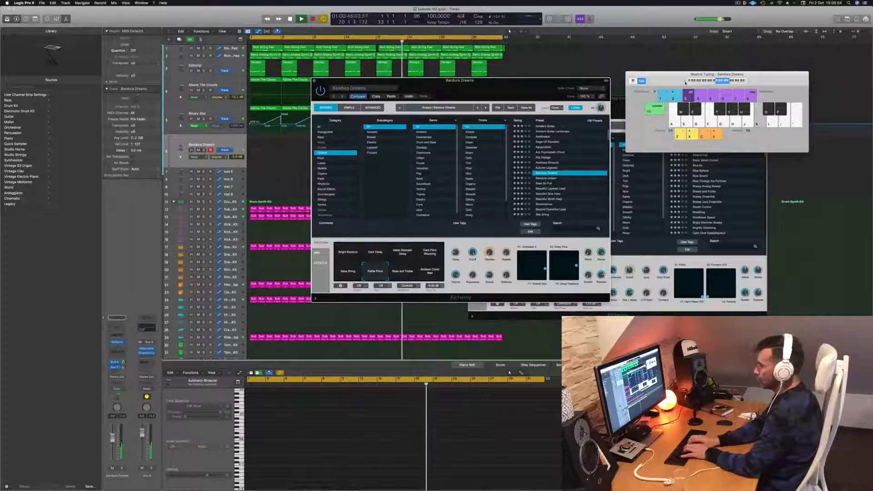
{"action": "key", "text": "semicolon"}
{"action": "key", "text": "semicolon"}
{"action": "key", "text": "l"}
{"action": "key", "text": "k"}
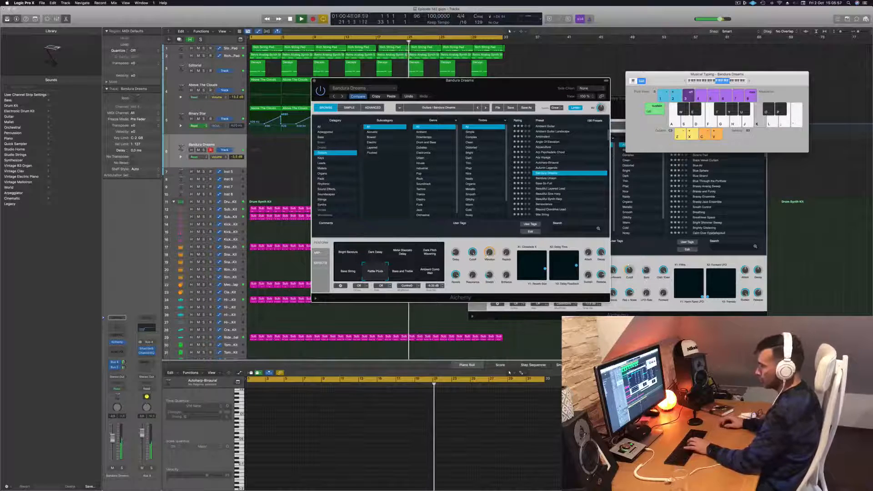
Step: Adjust the second bus send and raise the Bandura Dreams track volume to about -2.1 dB while playing notes
{"action": "left_click", "coordinate": [125, 368]}
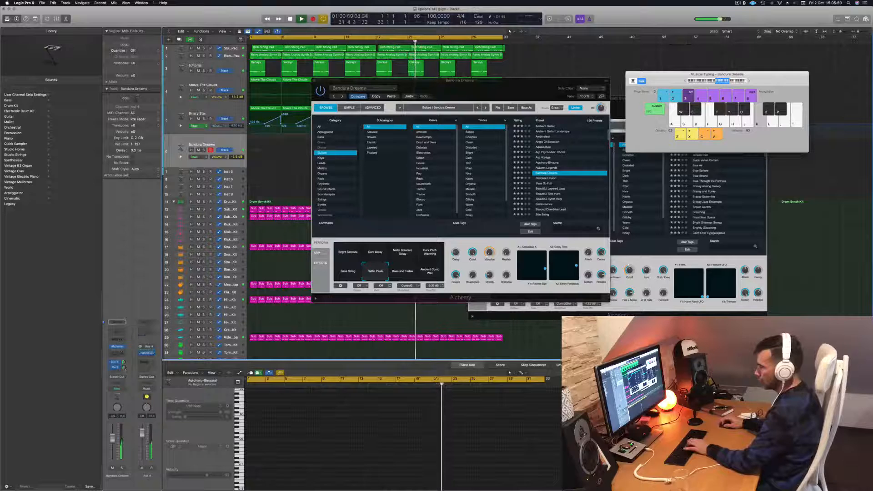
{"action": "left_click_drag", "start_coordinate": [112, 441], "coordinate": [113, 438]}
{"action": "key", "text": "l"}
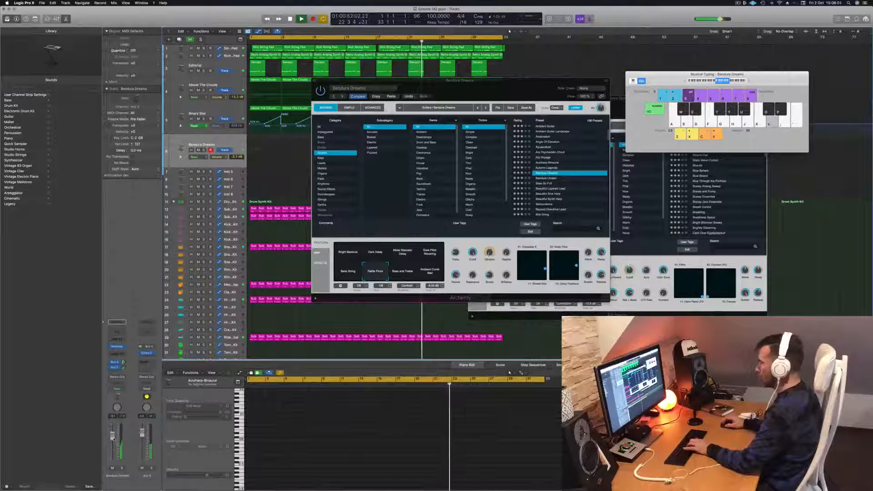
{"action": "key", "text": "semicolon"}
{"action": "key", "text": "k"}
Step: Adjust Alchemy's Cutoff control for the bandura pluck and check the tone with a few notes
{"action": "left_click_drag", "start_coordinate": [474, 251], "coordinate": [473, 253]}
{"action": "key", "text": "l"}
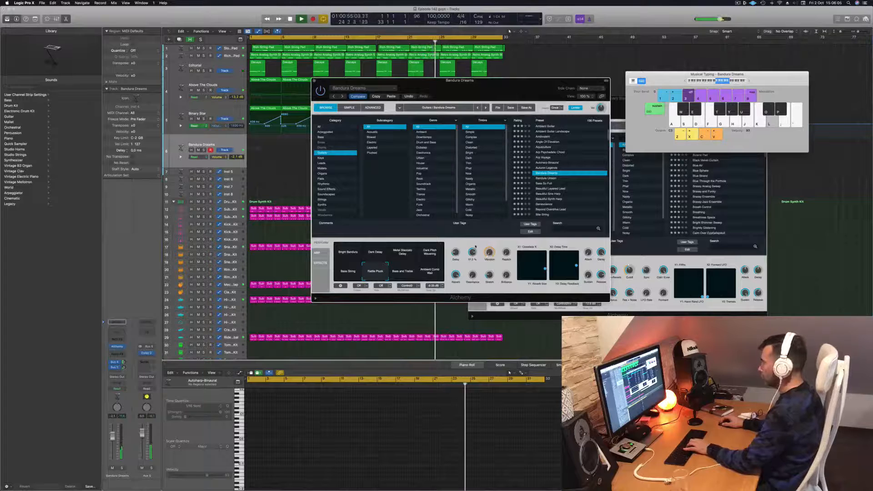
{"action": "key", "text": "k"}
{"action": "key", "text": "l"}
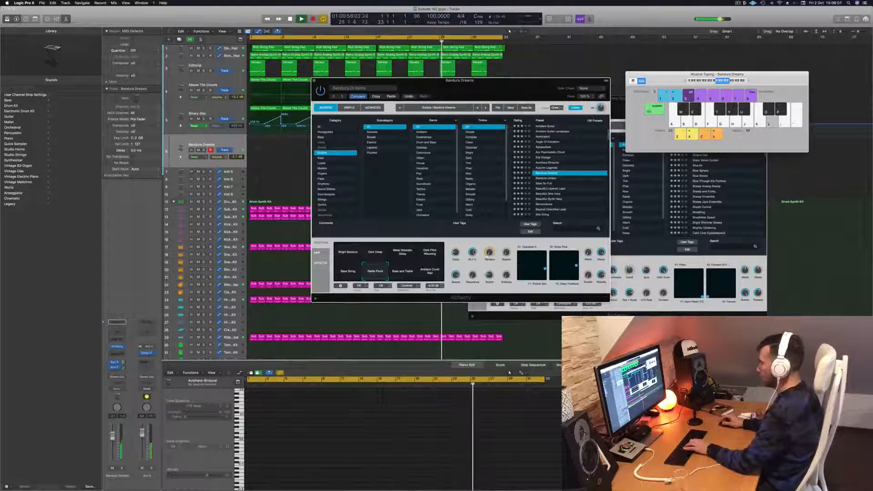
Step: Rehearse a short repeating melody on the Bandura Dreams pluck over the running loop
{"action": "key", "text": "semicolon"}
{"action": "key", "text": "k"}
{"action": "key", "text": "l"}
{"action": "key", "text": "semicolon"}
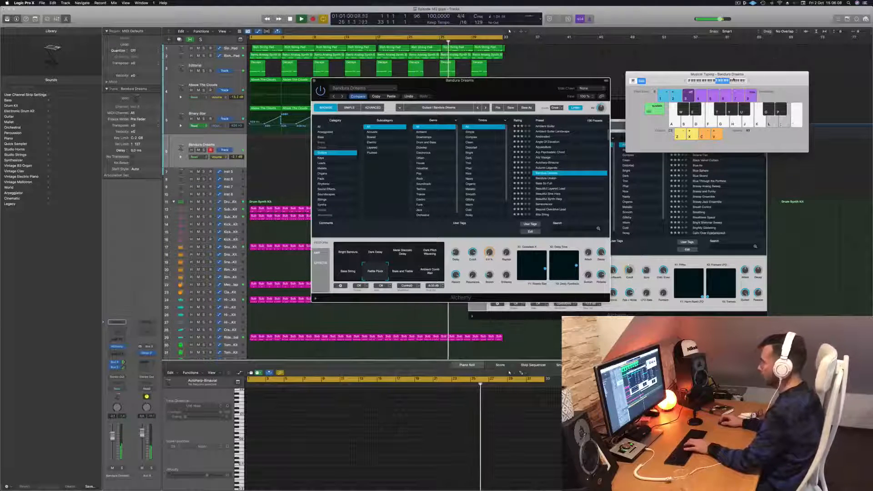
{"action": "key", "text": "apostrophe"}
{"action": "key", "text": "semicolon"}
{"action": "key", "text": "k"}
{"action": "key", "text": "l"}
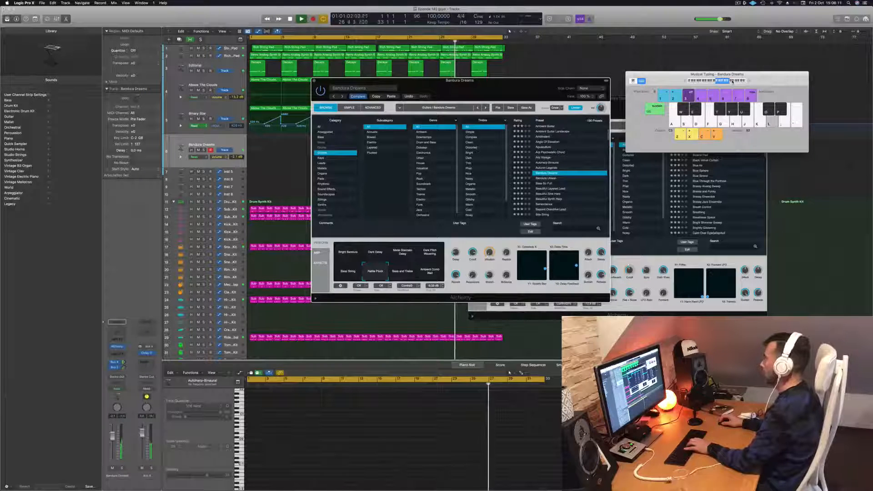
{"action": "key", "text": "semicolon"}
{"action": "key", "text": "k"}
{"action": "key", "text": "l"}
{"action": "key", "text": "semicolon"}
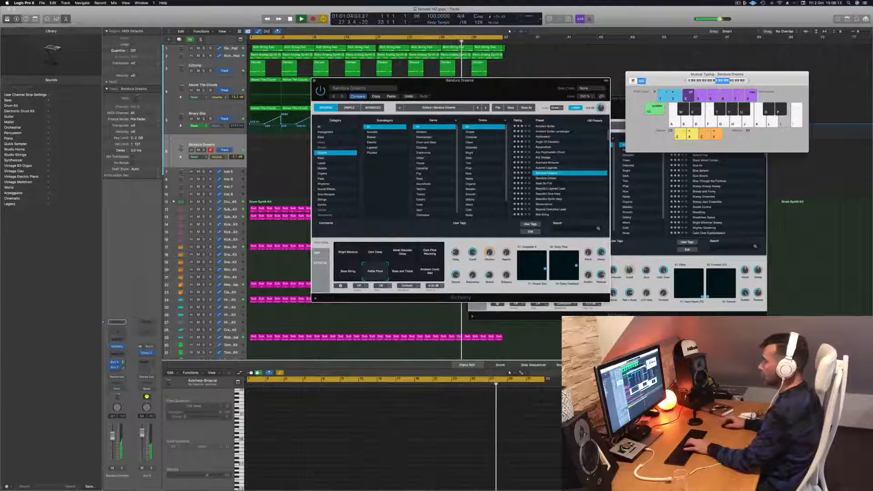
{"action": "key", "text": "k"}
{"action": "key", "text": "l"}
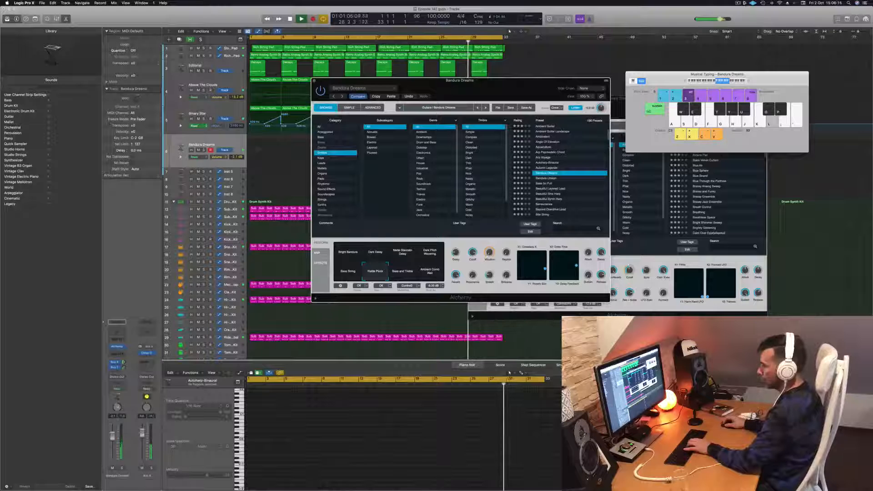
{"action": "key", "text": "k"}
Step: Adjust the pan on the Bandura Dreams channel strip while playing the melody over the loop
{"action": "left_click", "coordinate": [118, 408]}
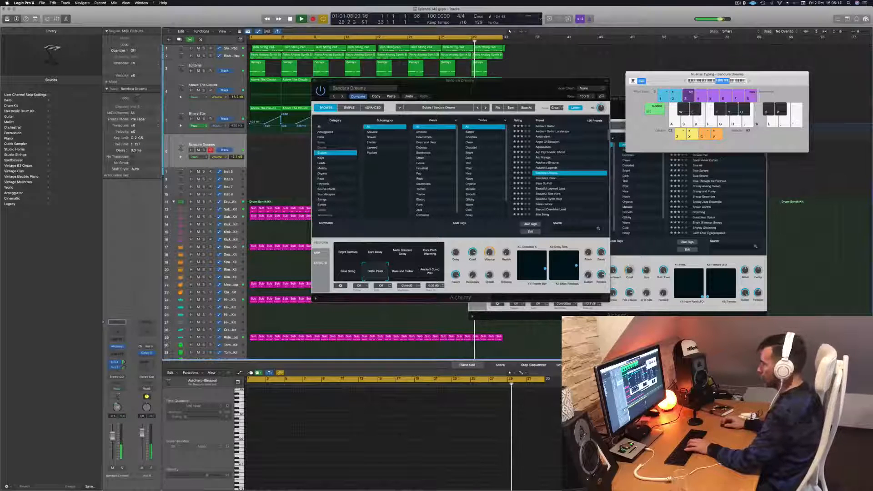
{"action": "key", "text": "l"}
{"action": "key", "text": "semicolon"}
{"action": "key", "text": "k"}
{"action": "key", "text": "l"}
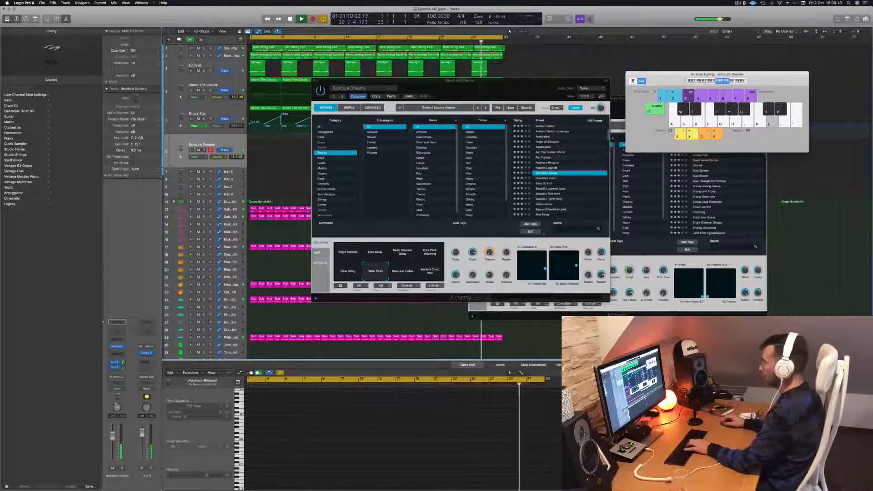
Step: Load Alchemy's Bandura Unison preset, audition its performance snapshots over the loop and choose Dark Delay
{"action": "left_click", "coordinate": [545, 178]}
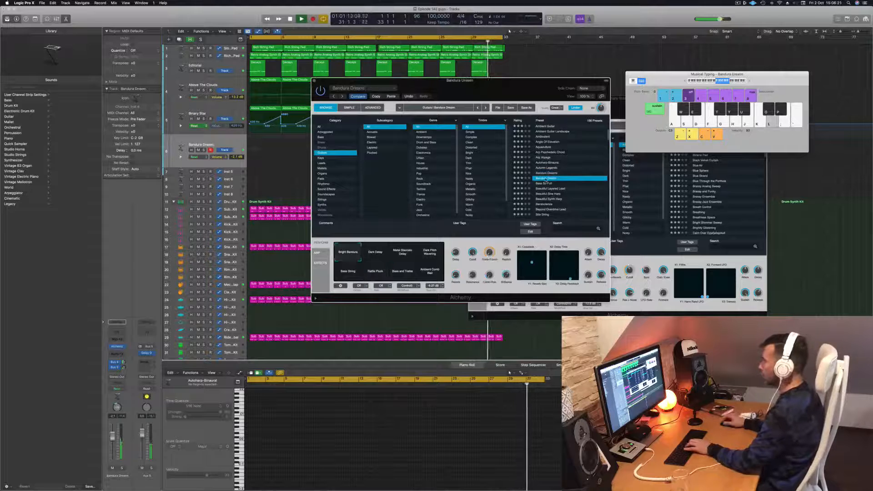
{"action": "left_click", "coordinate": [374, 255]}
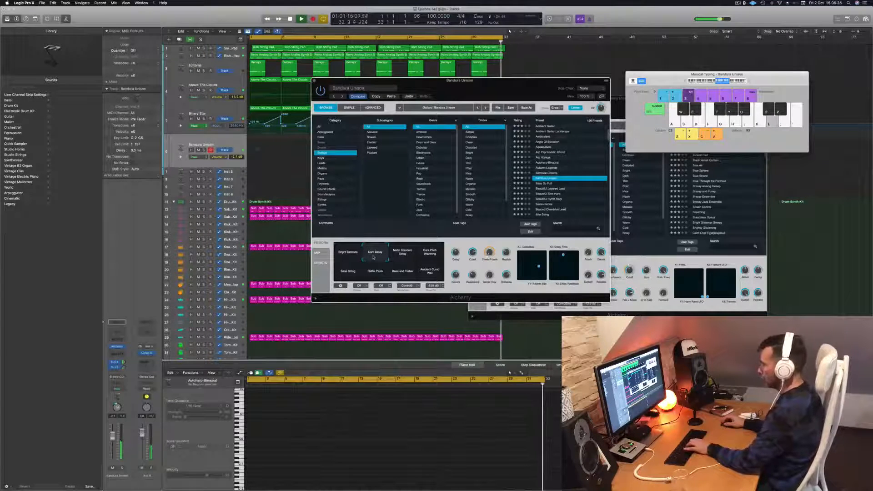
{"action": "left_click", "coordinate": [402, 253]}
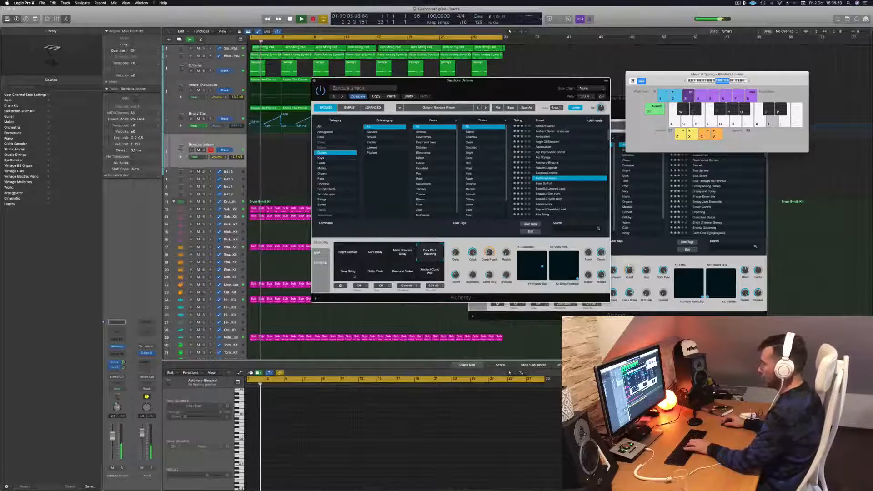
{"action": "left_click", "coordinate": [344, 277]}
{"action": "left_click", "coordinate": [375, 272]}
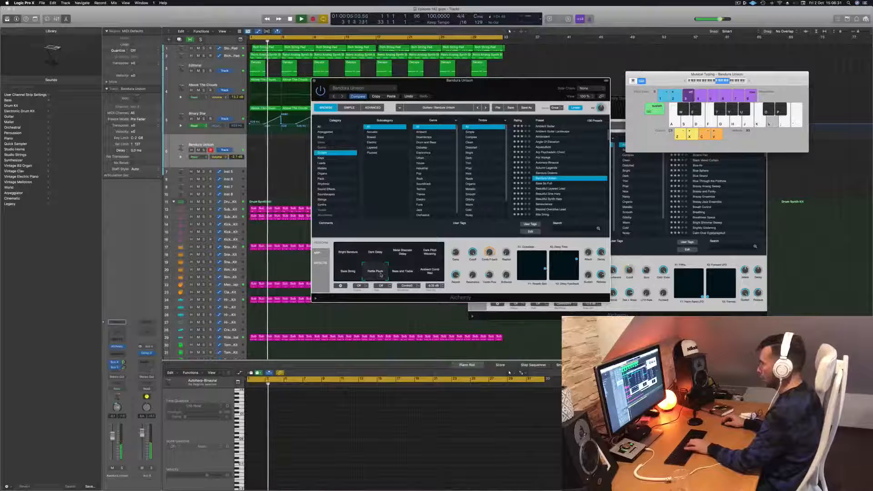
{"action": "left_click", "coordinate": [403, 274]}
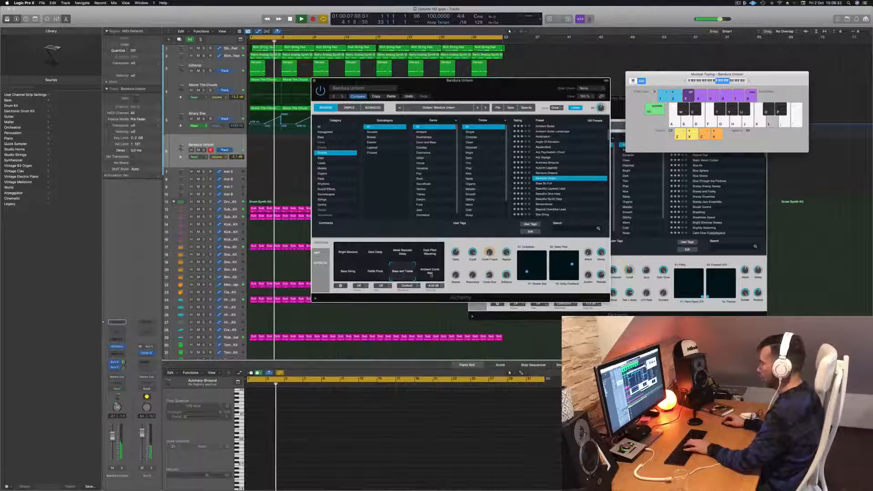
{"action": "left_click", "coordinate": [396, 256]}
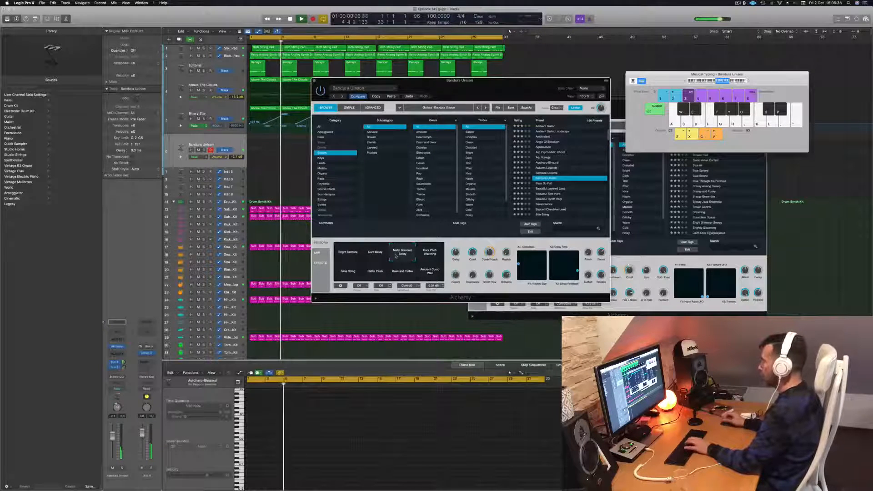
{"action": "left_click", "coordinate": [372, 257]}
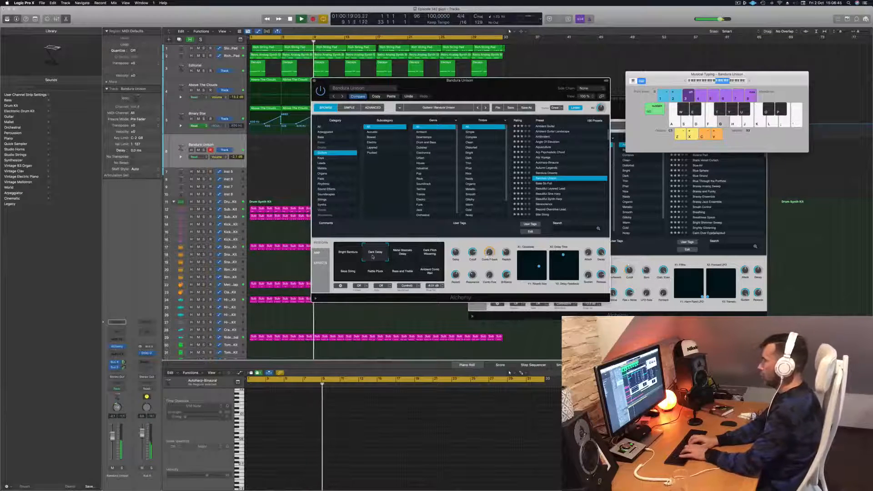
Step: Rehearse and record a sparse plucked melody on the Bandura Unison track over the loop, then restart playback
{"action": "key", "text": "h"}
{"action": "key", "text": "k"}
{"action": "key", "text": "l"}
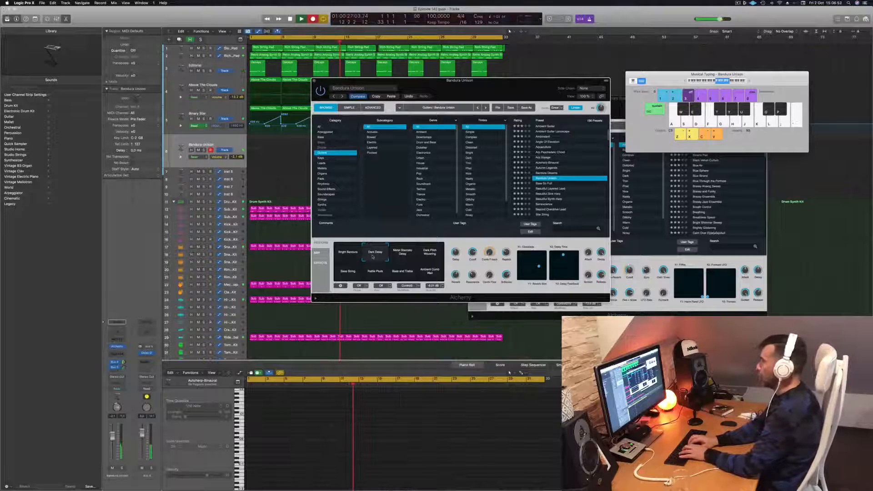
{"action": "key", "text": "r"}
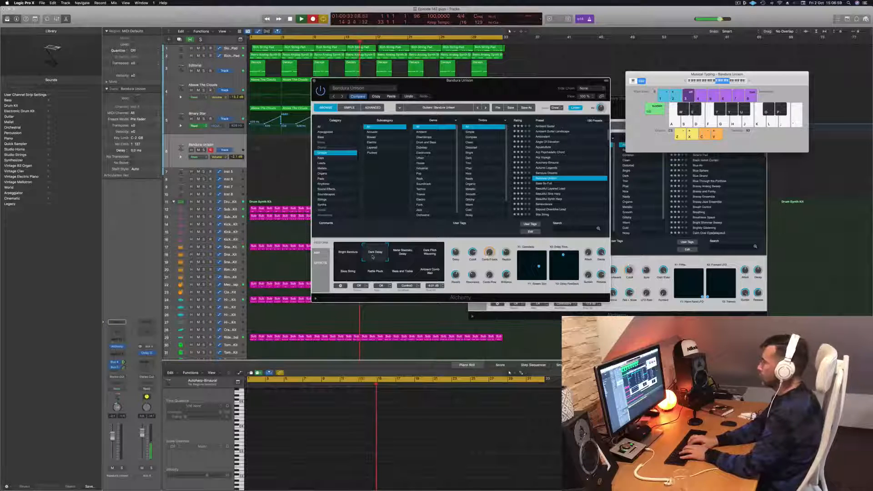
{"action": "key", "text": "k"}
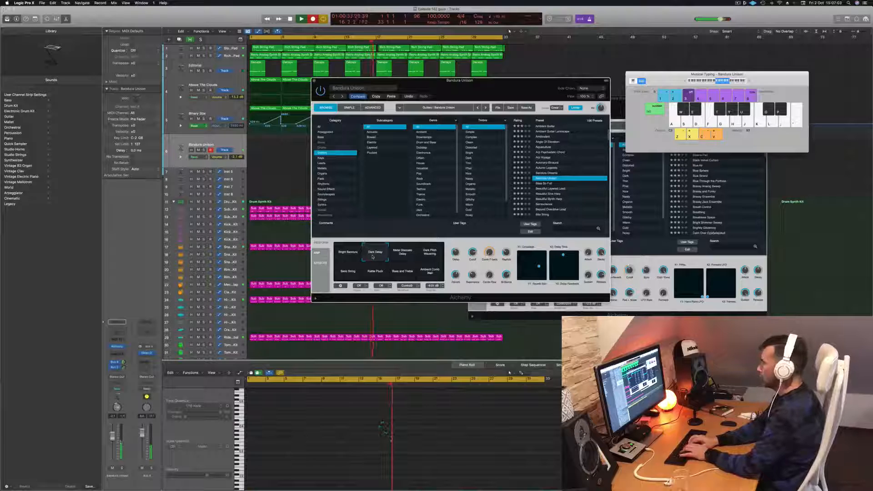
{"action": "key", "text": "h"}
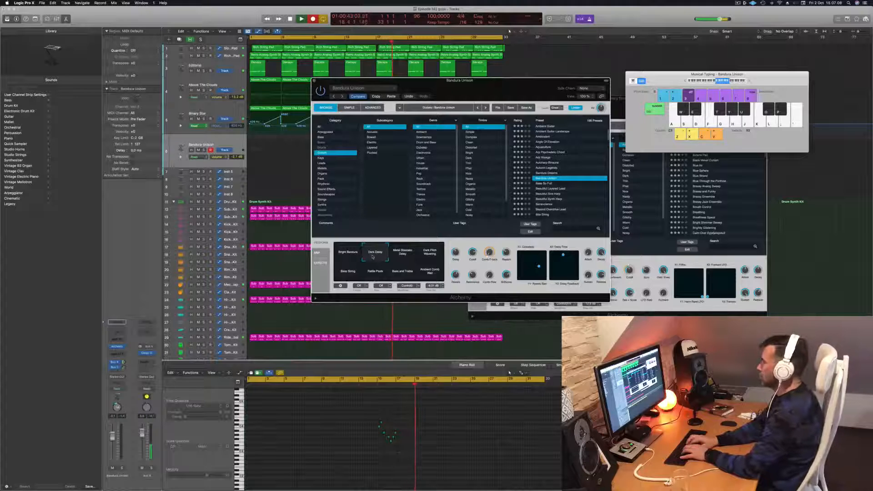
{"action": "key", "text": "k"}
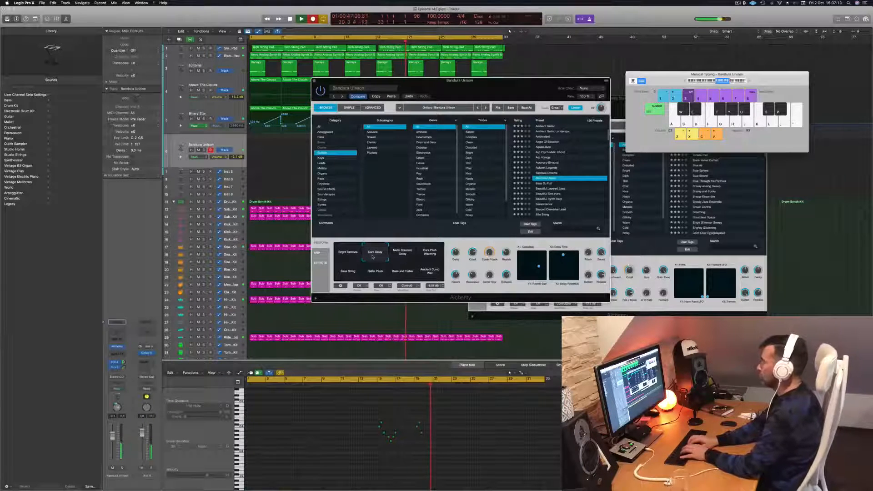
{"action": "key", "text": "h"}
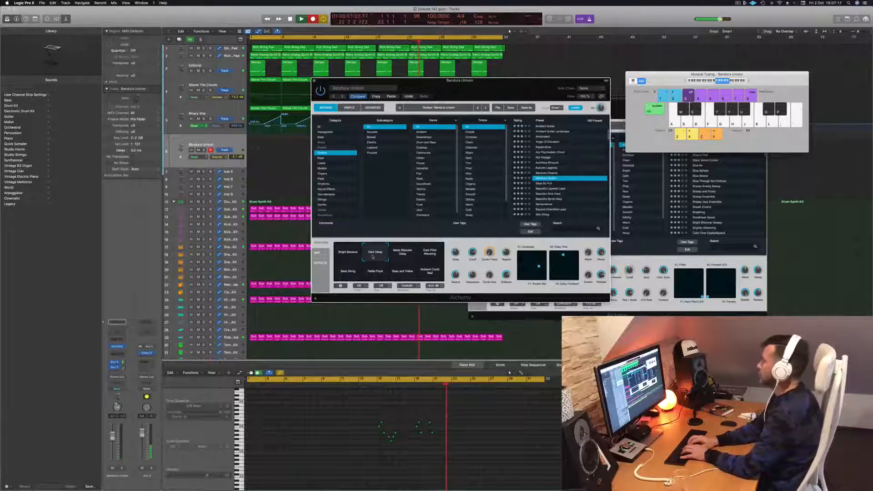
{"action": "key", "text": "k"}
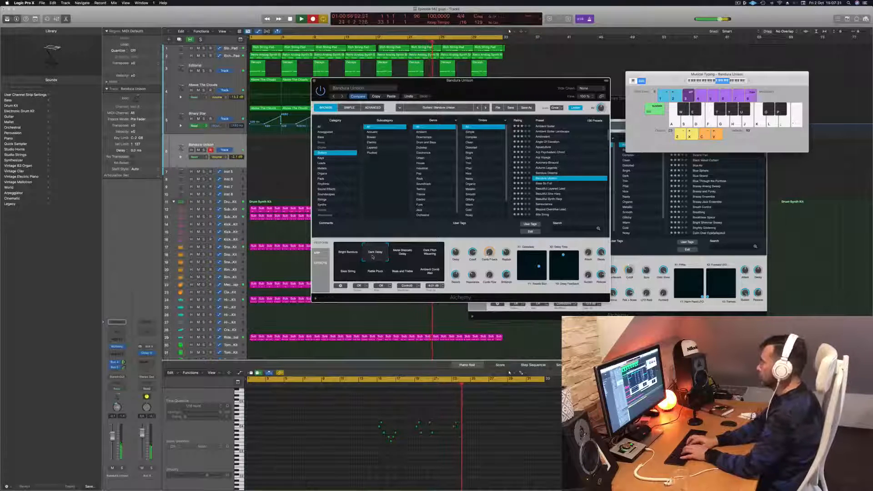
{"action": "key", "text": "k"}
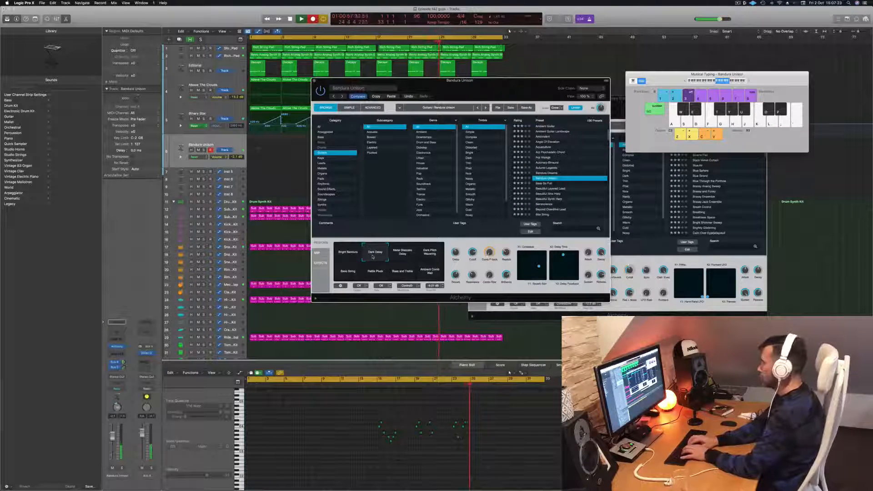
{"action": "key", "text": "space"}
{"action": "key", "text": "space"}
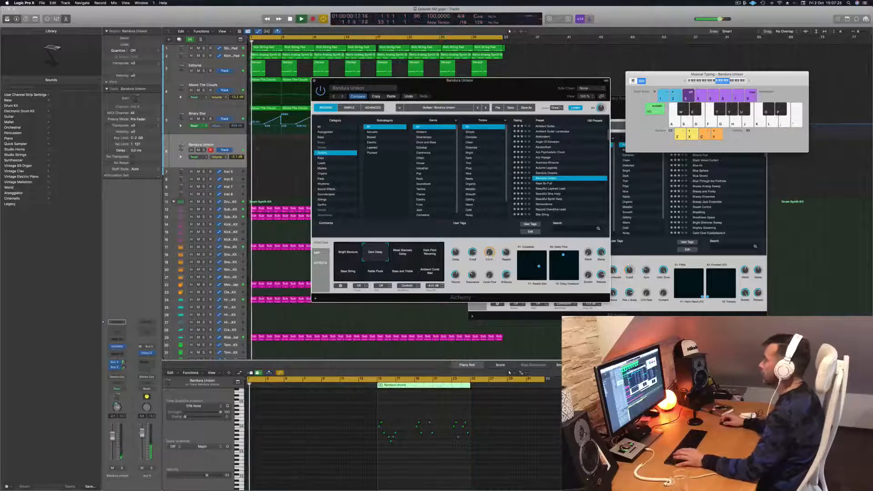
Step: Move the Alchemy window aside, then cut the last two bars off the recorded Bandura Unison region and place them at bar 1
{"action": "left_click_drag", "start_coordinate": [480, 88], "coordinate": [742, 76]}
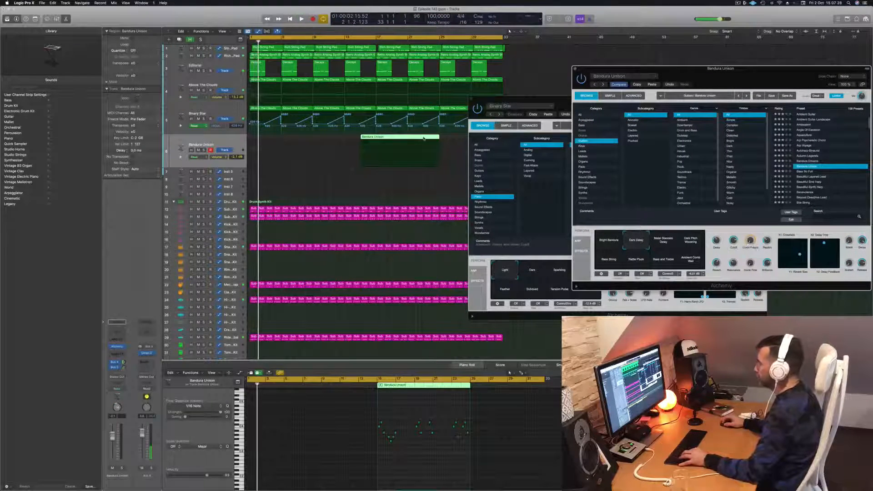
{"action": "key", "text": "space"}
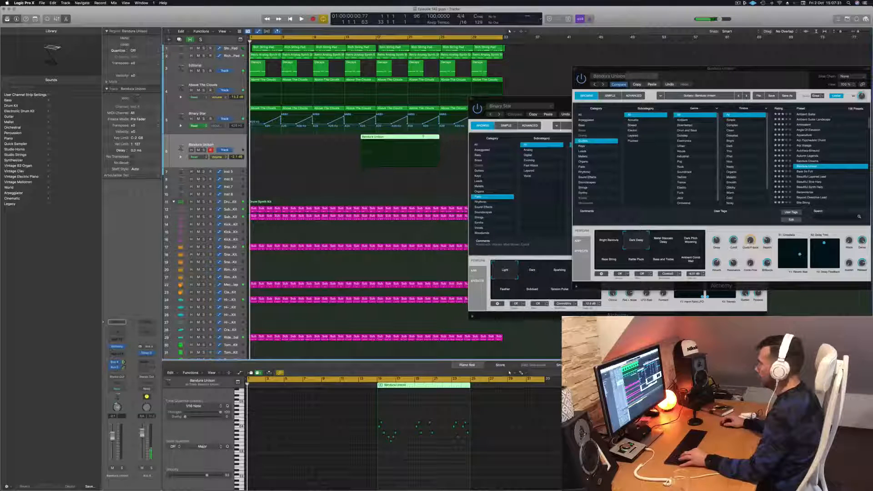
{"action": "double_click", "coordinate": [422, 136], "text": "super"}
{"action": "left_click_drag", "start_coordinate": [431, 144], "coordinate": [258, 145]}
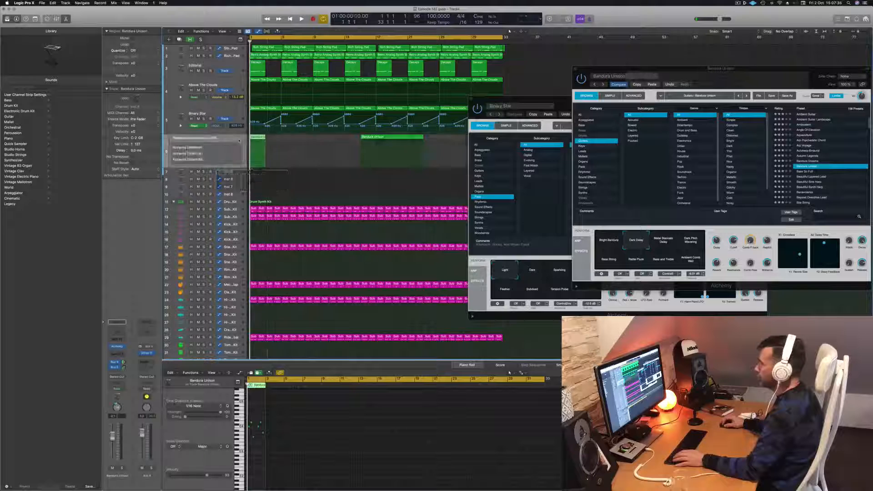
Step: Mute the track above Above The Clouds and select all notes of the two-bar Bandura Unison region during playback
{"action": "left_click", "coordinate": [198, 71]}
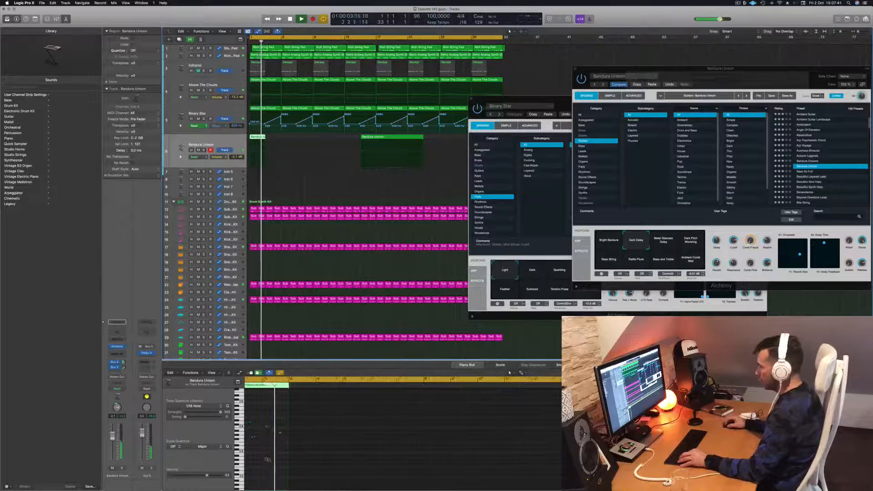
{"action": "scroll", "coordinate": [270, 461], "scroll_direction": "up", "scroll_amount": 2}
{"action": "left_click", "coordinate": [271, 460]}
{"action": "key", "text": "super+a"}
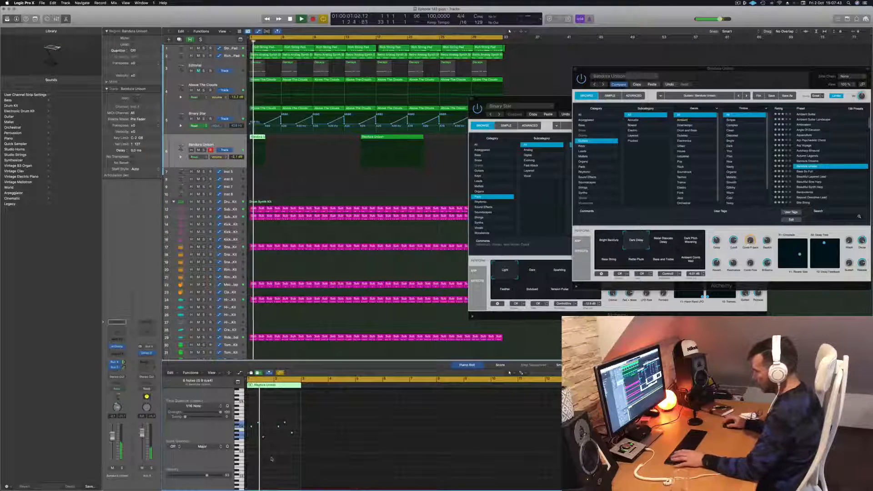
{"action": "scroll", "coordinate": [271, 458], "scroll_direction": "up", "scroll_amount": 2}
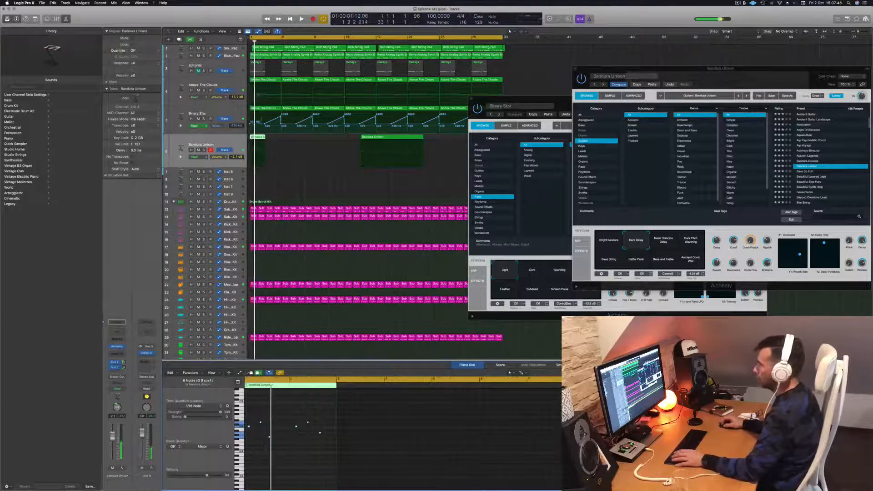
Step: Move the two-bar Bandura Unison region to bar 3 and shift its third note slightly to the right while replaying the section
{"action": "left_click_drag", "start_coordinate": [258, 137], "coordinate": [271, 138]}
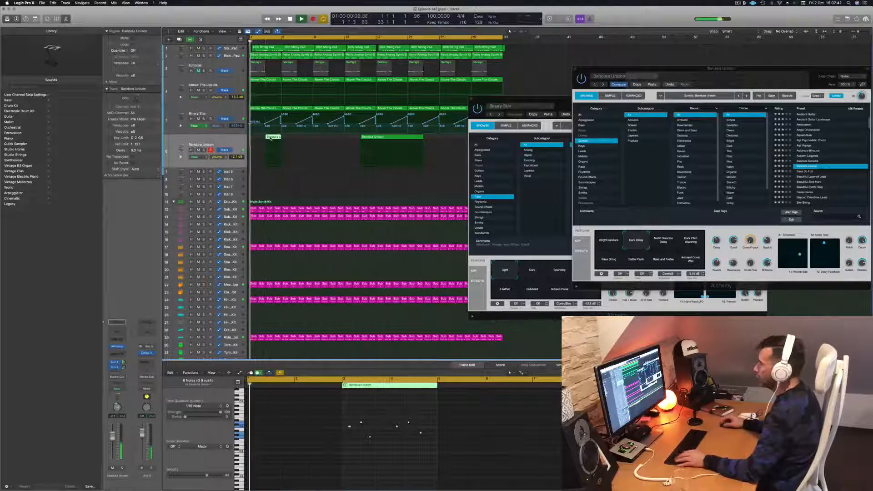
{"action": "scroll", "coordinate": [272, 138], "scroll_direction": "up", "scroll_amount": 6}
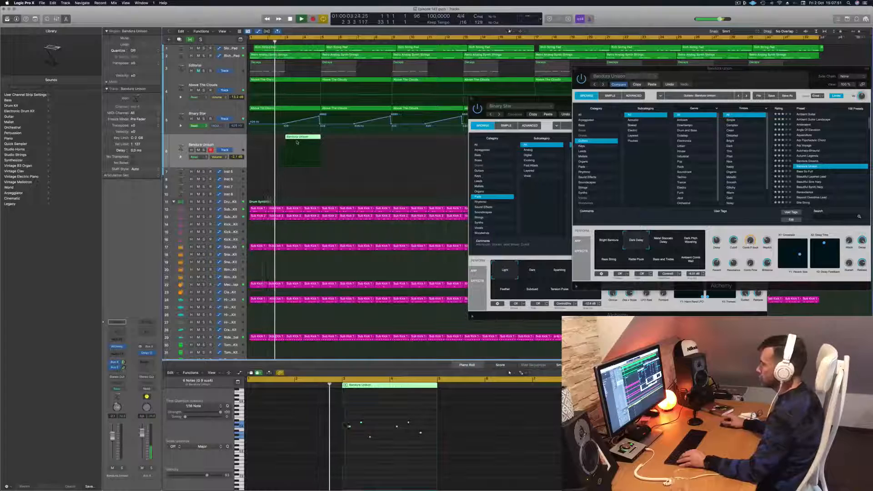
{"action": "scroll", "coordinate": [298, 143], "scroll_direction": "down", "scroll_amount": 2}
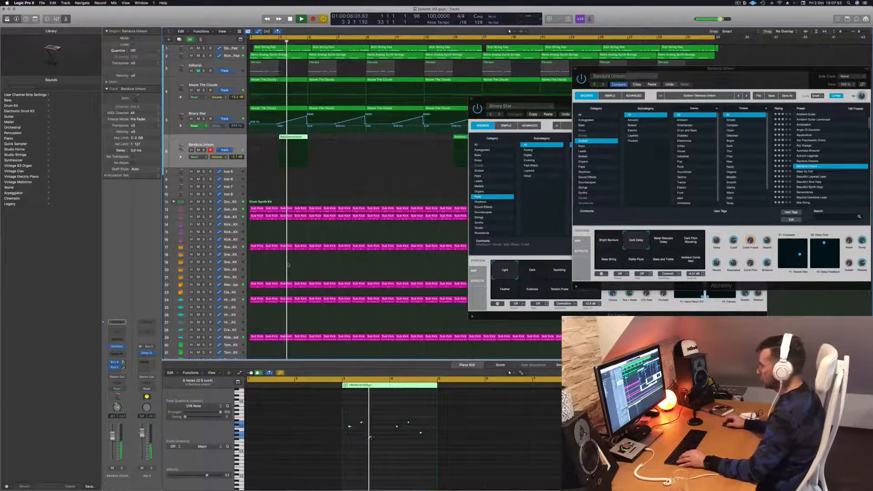
{"action": "scroll", "coordinate": [407, 462], "scroll_direction": "up", "scroll_amount": 2}
{"action": "scroll", "coordinate": [407, 462], "scroll_direction": "up", "scroll_amount": 3}
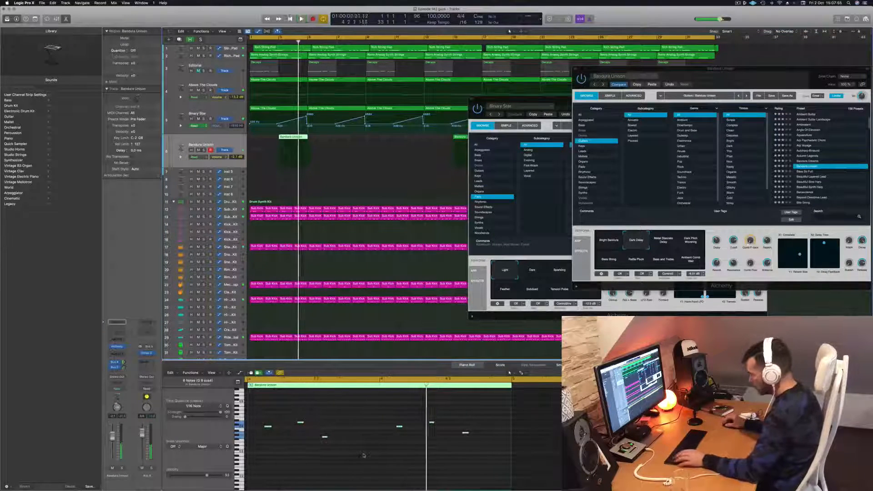
{"action": "key", "text": "Return"}
{"action": "left_click", "coordinate": [407, 462]}
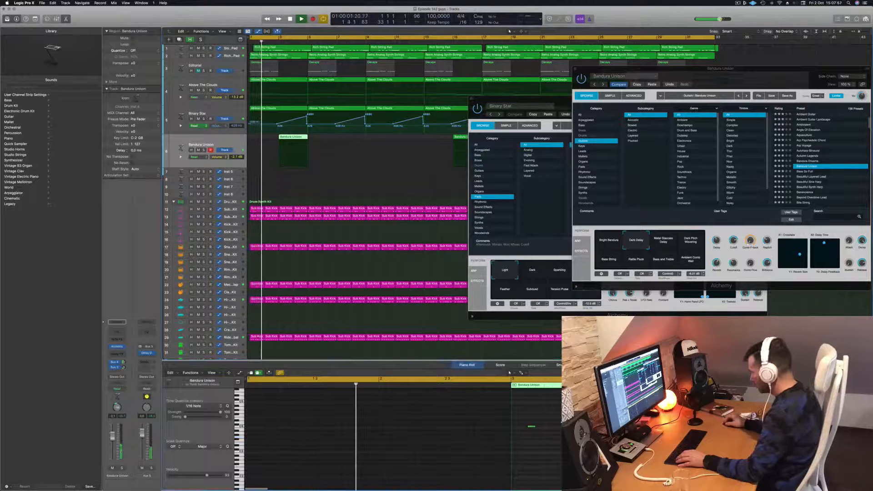
{"action": "key", "text": "Right"}
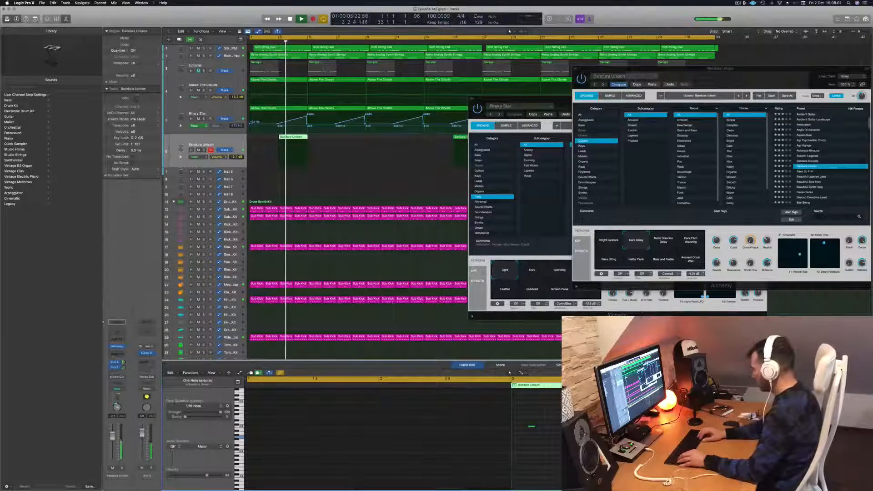
{"action": "key", "text": "Return"}
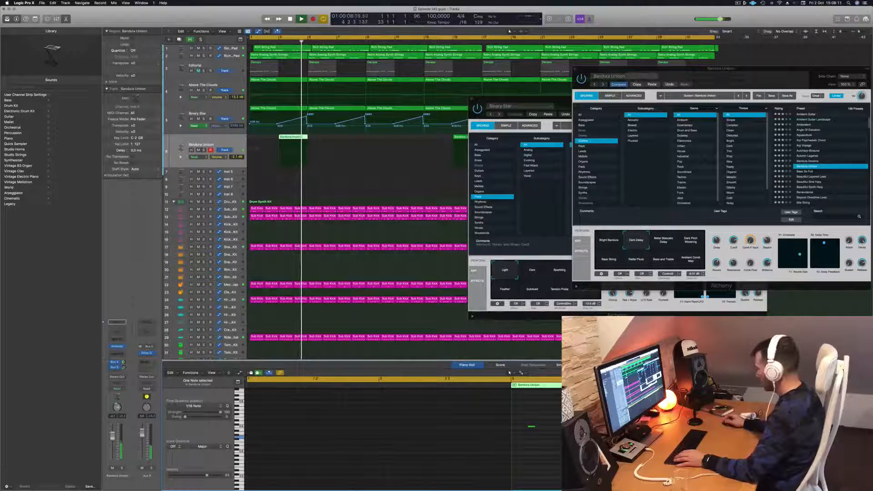
{"action": "key", "text": "Return"}
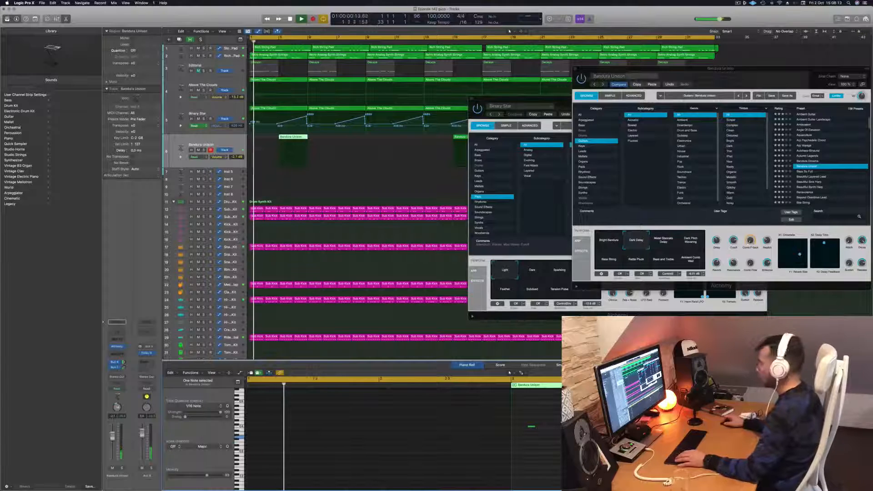
Step: Split the Bandura Unison region at bar 3 into two one-bar pieces and place them in swapped order at bars 1 and 2
{"action": "left_click_drag", "start_coordinate": [293, 137], "coordinate": [292, 180]}
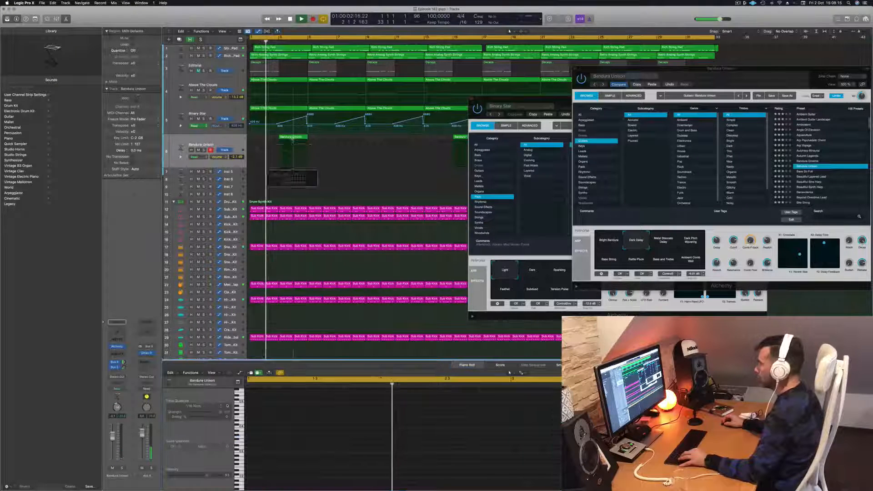
{"action": "left_click_drag", "start_coordinate": [289, 138], "coordinate": [271, 144]}
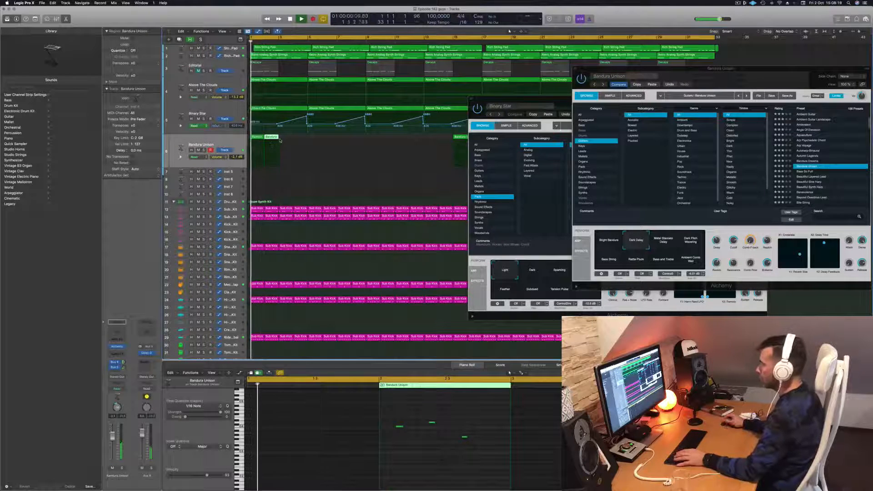
{"action": "left_click", "coordinate": [279, 197]}
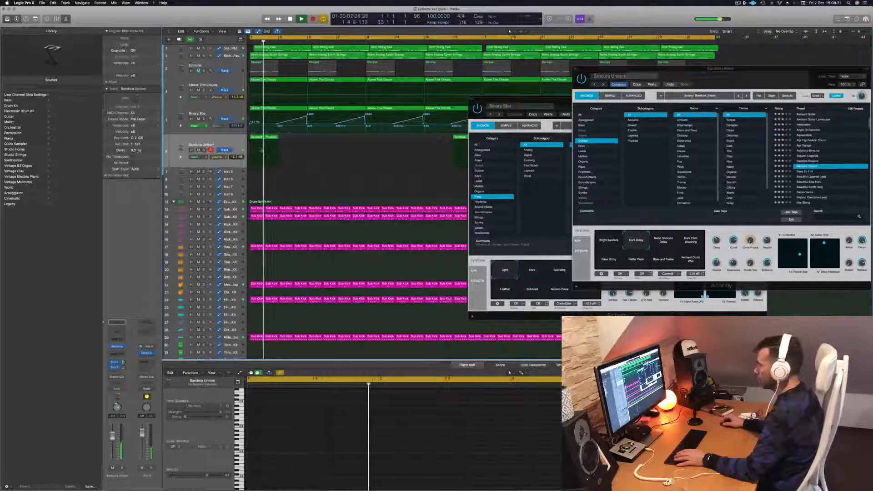
Step: Duplicate the two one-bar Bandura Unison regions to bars 3 and 4 and move the Alchemy windows clear of the tracks
{"action": "left_click", "coordinate": [256, 138]}
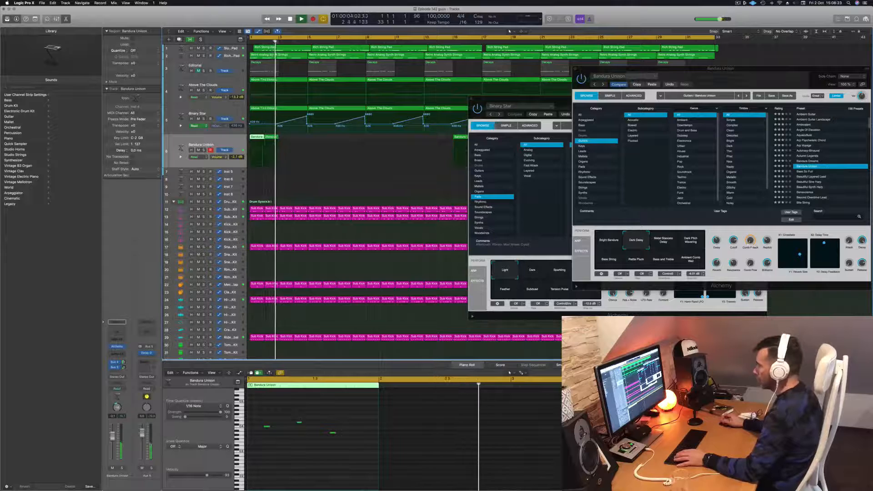
{"action": "key", "text": "Return"}
{"action": "mouse_move", "coordinate": [288, 144]}
{"action": "left_mouse_down"}
{"action": "mouse_move", "coordinate": [255, 140]}
{"action": "mouse_move", "coordinate": [285, 141]}
{"action": "left_mouse_up"}
{"action": "left_click_drag", "start_coordinate": [522, 99], "coordinate": [384, 234]}
{"action": "left_click_drag", "start_coordinate": [677, 76], "coordinate": [550, 249]}
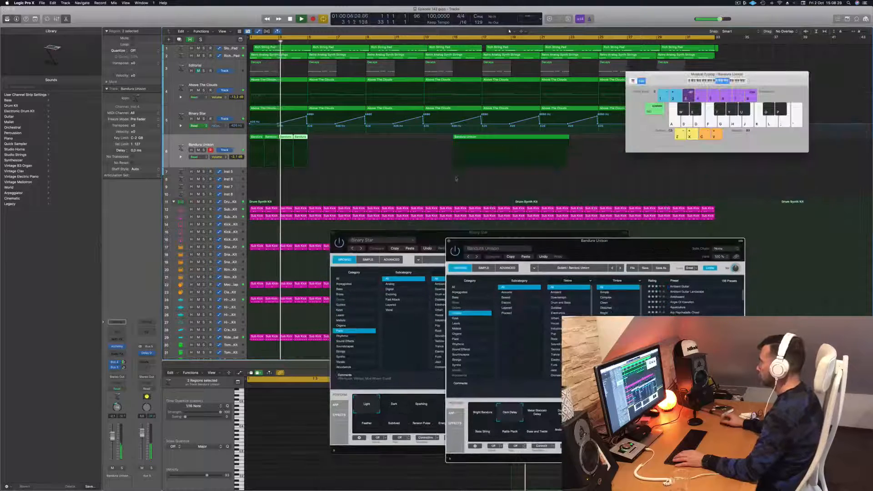
Step: Delete the leftover long Bandura Unison region and repeatedly duplicate the one-bar regions until they fill the track up to bar 33
{"action": "left_click", "coordinate": [504, 139]}
{"action": "key", "text": "Delete"}
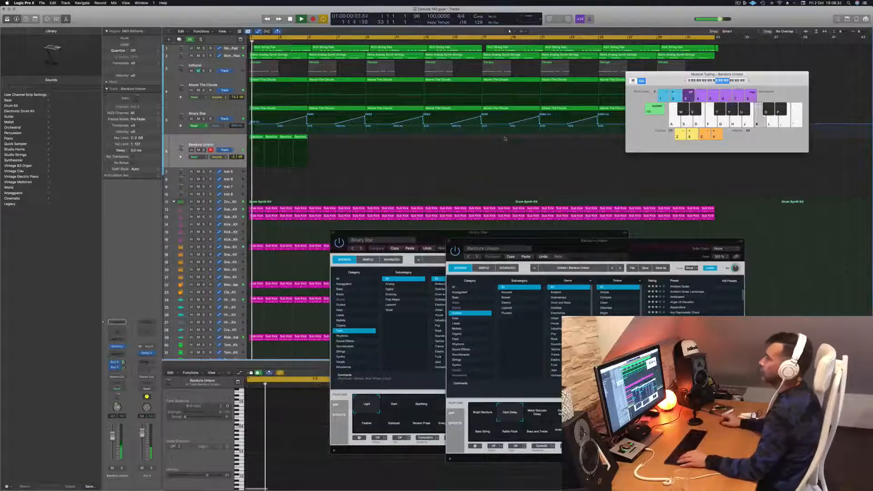
{"action": "mouse_move", "coordinate": [324, 148]}
{"action": "left_mouse_down"}
{"action": "mouse_move", "coordinate": [255, 138]}
{"action": "mouse_move", "coordinate": [314, 140]}
{"action": "left_mouse_up"}
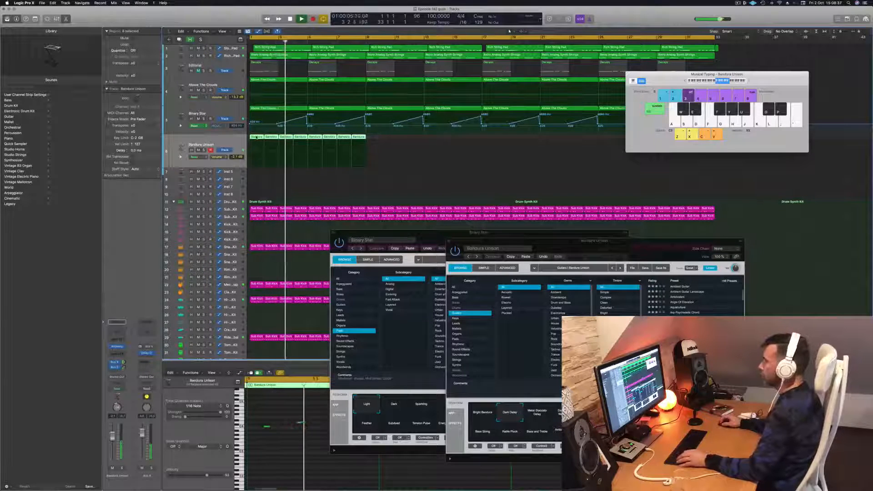
{"action": "left_click_drag", "start_coordinate": [259, 138], "coordinate": [376, 140]}
{"action": "key", "text": "super+k"}
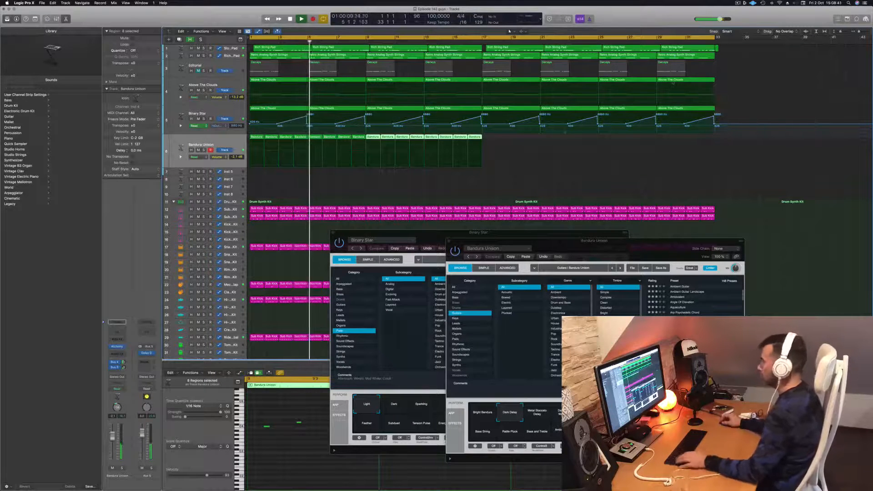
{"action": "mouse_move", "coordinate": [491, 142]}
{"action": "left_mouse_down"}
{"action": "mouse_move", "coordinate": [256, 140]}
{"action": "mouse_move", "coordinate": [480, 144]}
{"action": "left_mouse_up"}
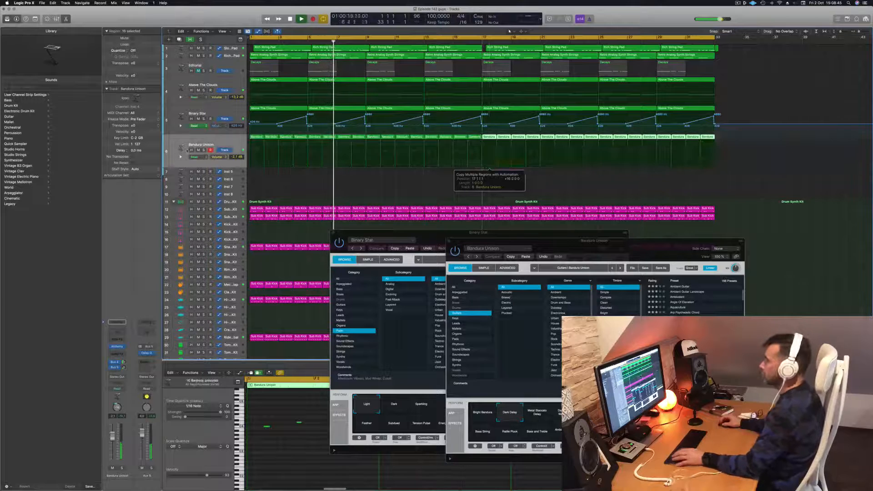
Step: Lower the Bandura Unison track's volume while replaying the arrangement from the start with its Alchemy window open
{"action": "key", "text": "Return"}
{"action": "left_click", "coordinate": [233, 143]}
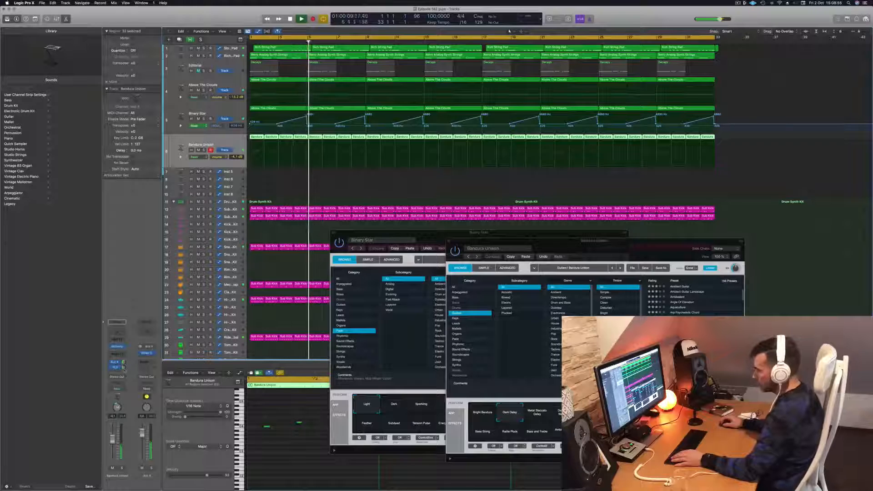
{"action": "key", "text": "Return"}
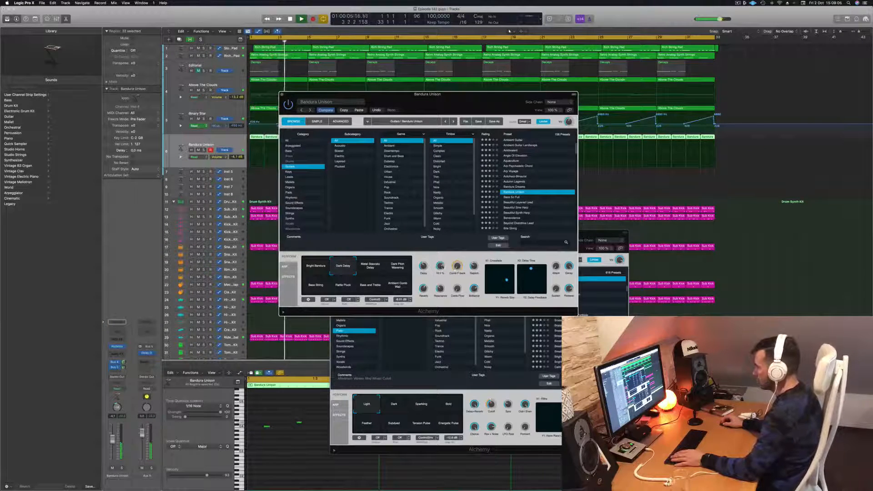
{"action": "key", "text": "Return"}
{"action": "key", "text": "space"}
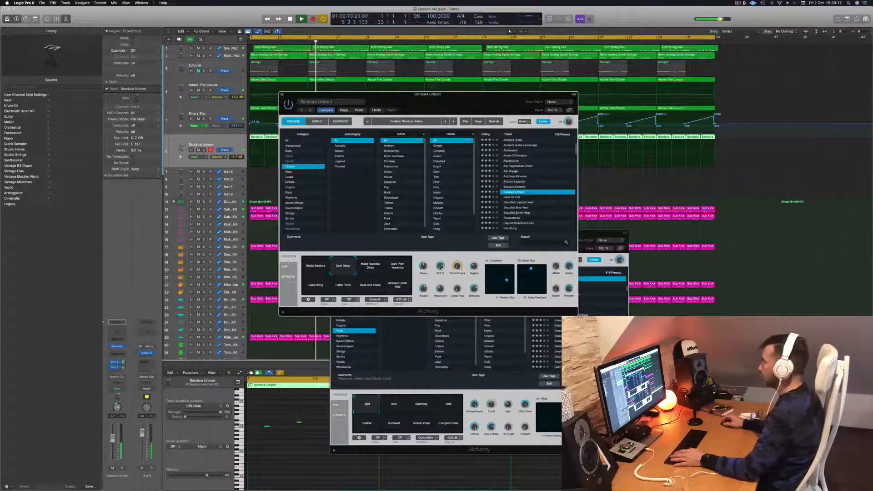
Step: Audition Bandura Unison's Metal Staccato Delay, Dark Pitch Wavering, Bright Bandura and Bass String snapshots during playback and return to Dark Delay
{"action": "left_click", "coordinate": [372, 269]}
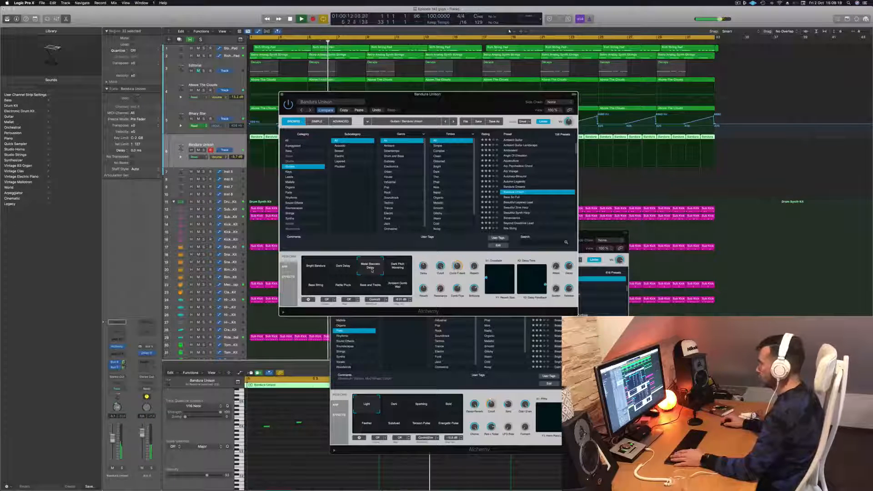
{"action": "left_click", "coordinate": [398, 270]}
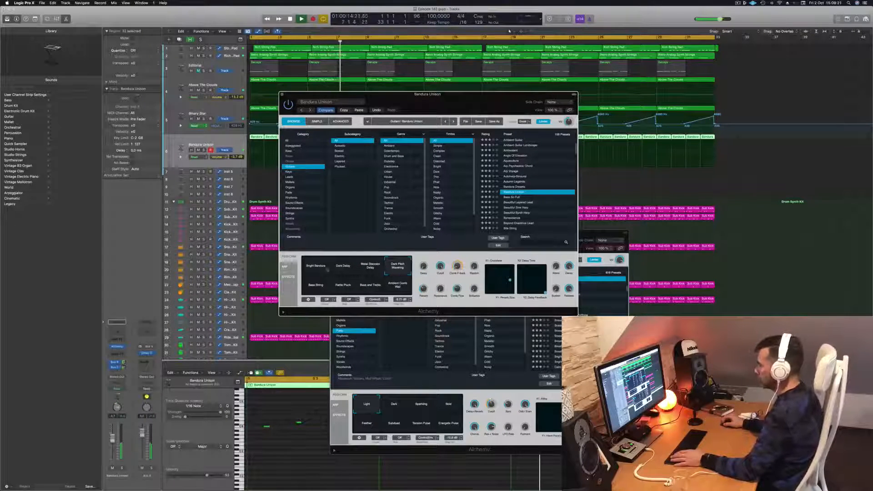
{"action": "left_click", "coordinate": [313, 270]}
{"action": "left_click", "coordinate": [313, 287]}
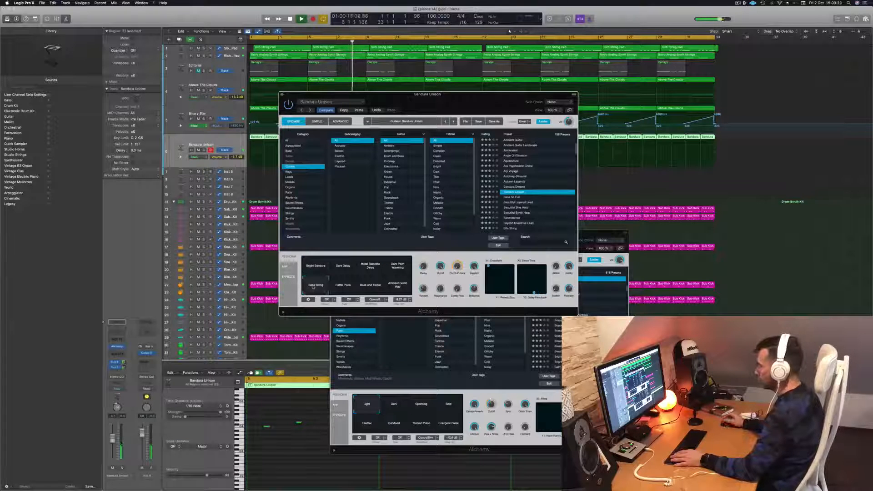
{"action": "left_click", "coordinate": [313, 271]}
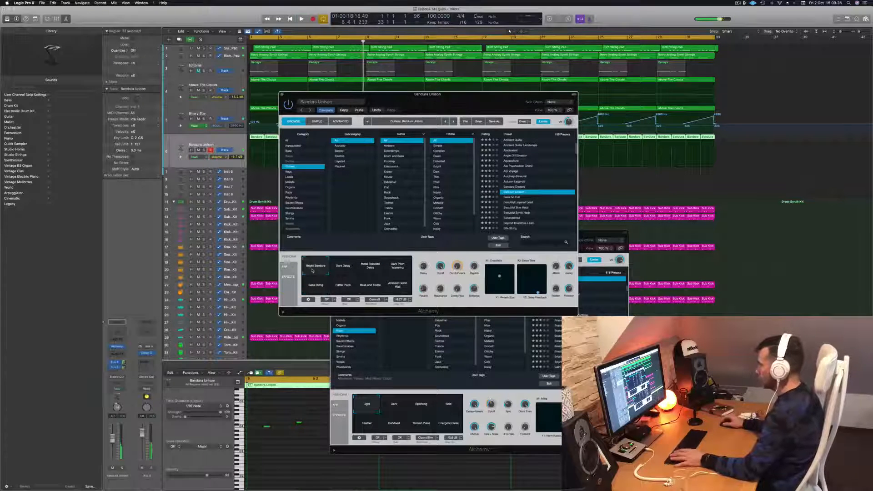
{"action": "key", "text": "space"}
{"action": "left_click", "coordinate": [347, 271]}
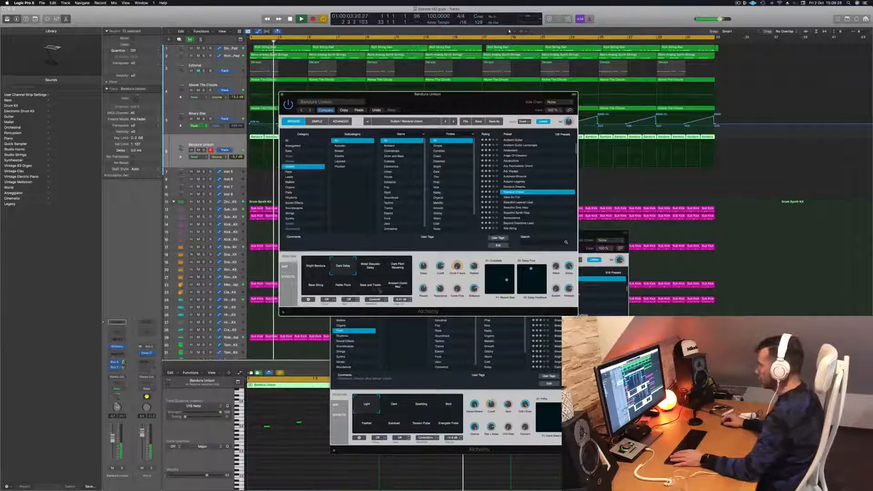
Step: Move the Bandura Unison Alchemy window aside while listening to the arrangement and close it
{"action": "left_click_drag", "start_coordinate": [409, 94], "coordinate": [572, 76]}
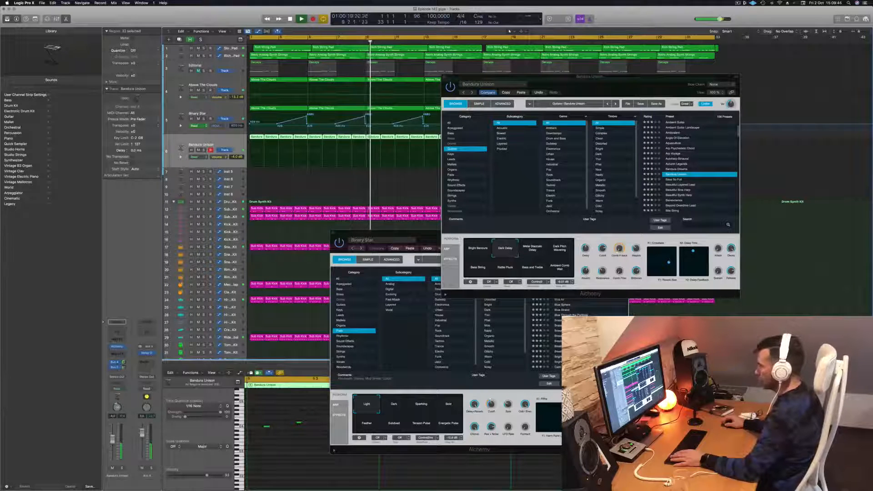
{"action": "left_click_drag", "start_coordinate": [649, 93], "coordinate": [551, 102]}
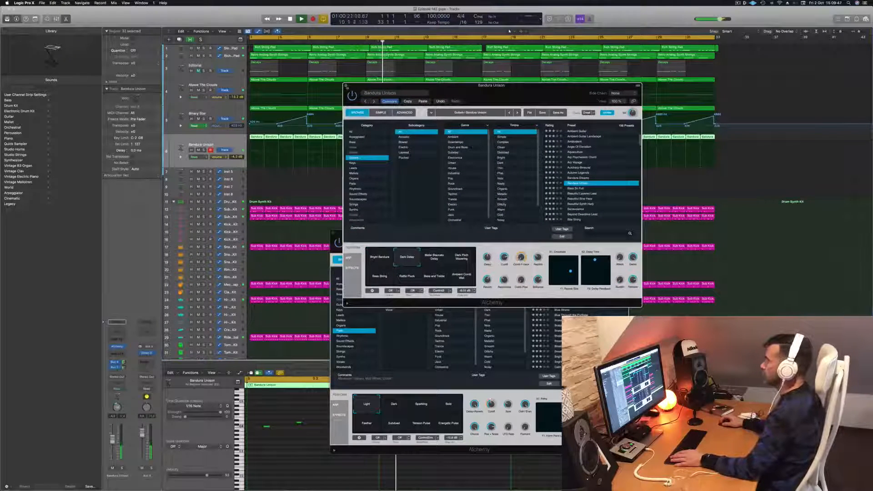
{"action": "key", "text": "super+w"}
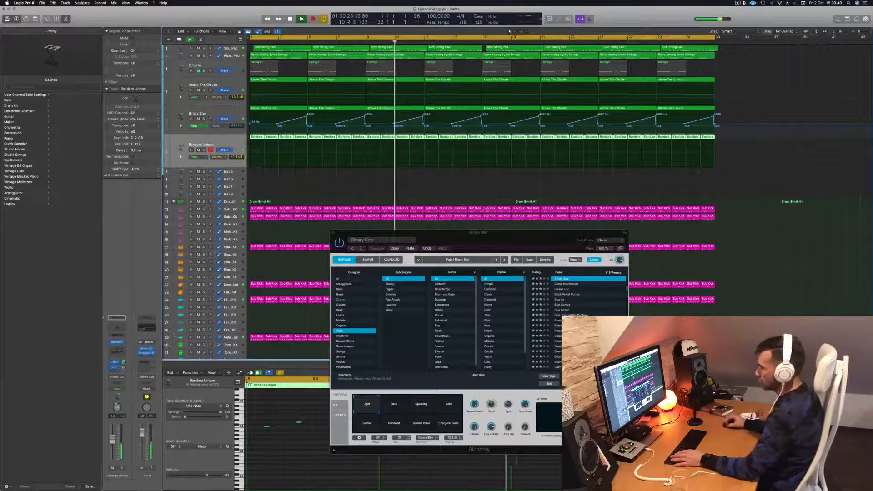